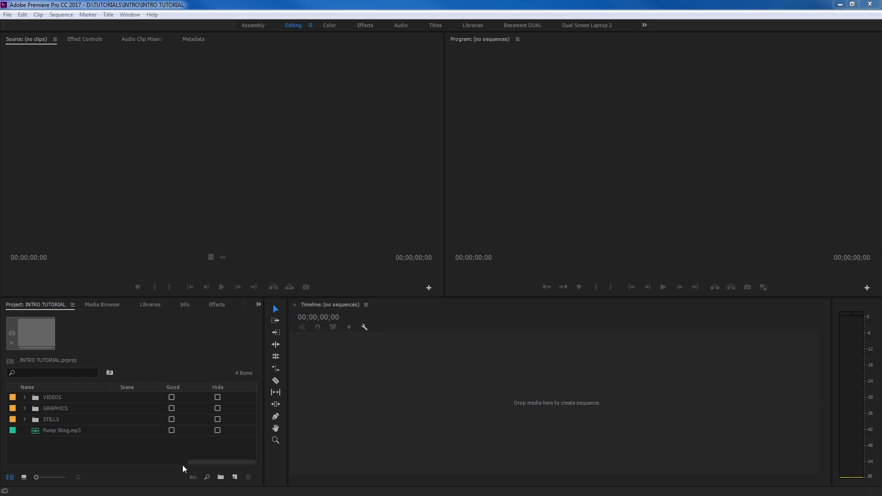
Create a sequence named FINAL INTRO from the DSLR 1080p30 preset and enlarge the timeline area
{"action": "left_click_drag", "start_coordinate": [196, 462], "coordinate": [18, 464]}
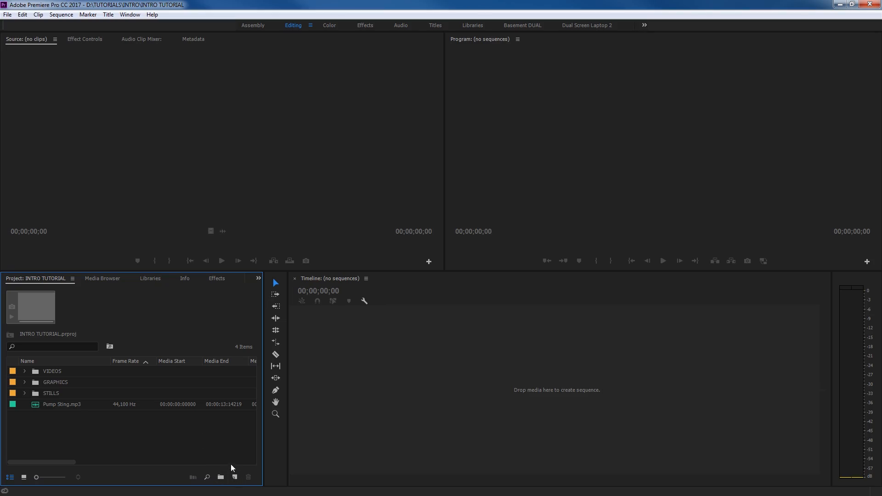
{"action": "left_click", "coordinate": [234, 478]}
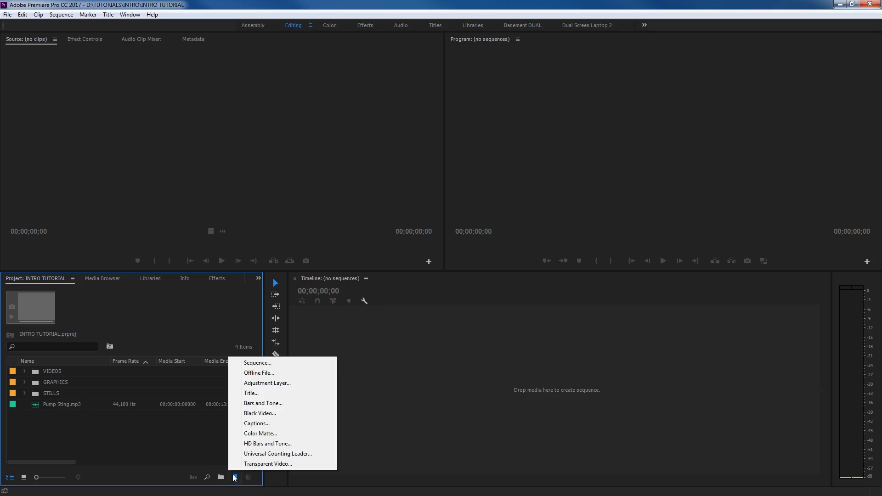
{"action": "left_click", "coordinate": [257, 362]}
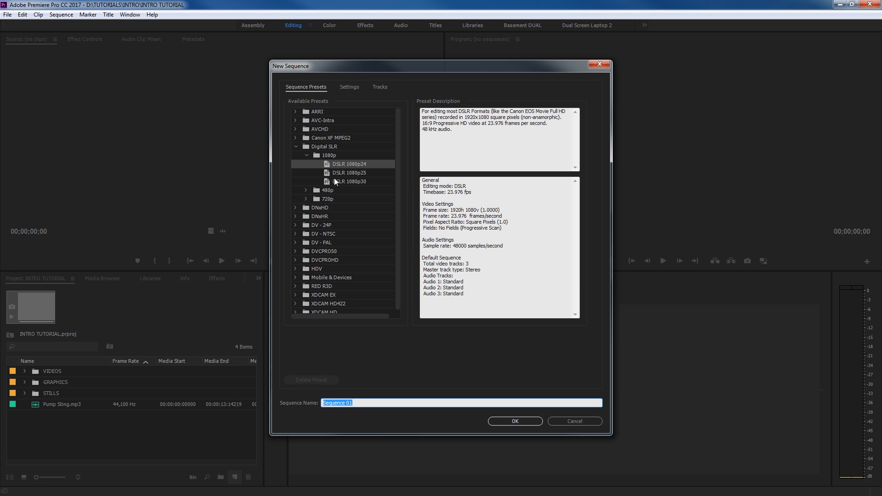
{"action": "left_click", "coordinate": [346, 181]}
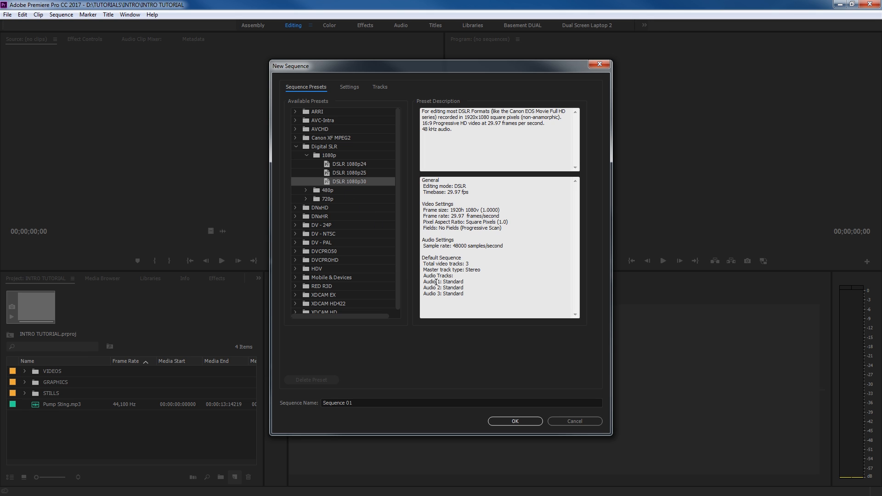
{"action": "left_click_drag", "start_coordinate": [371, 402], "coordinate": [264, 406]}
{"action": "key", "text": "BackSpace"}
{"action": "type", "text": "FINAL INTRO"}
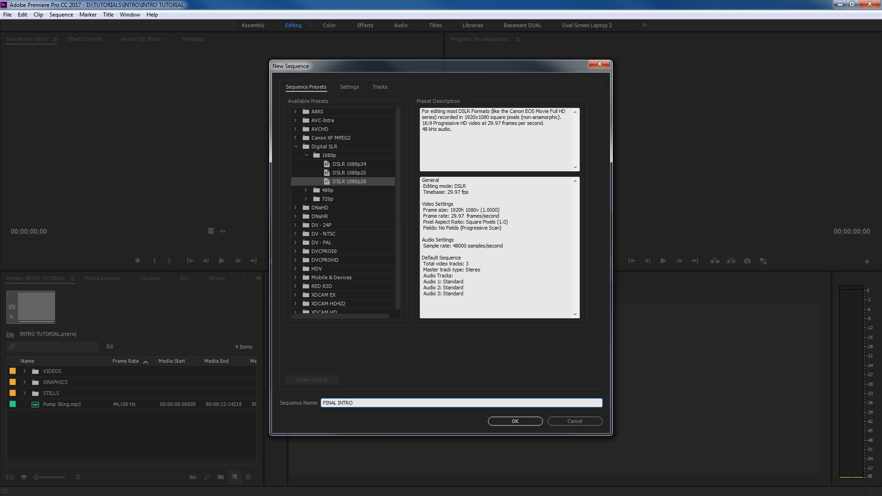
{"action": "key", "text": "Return"}
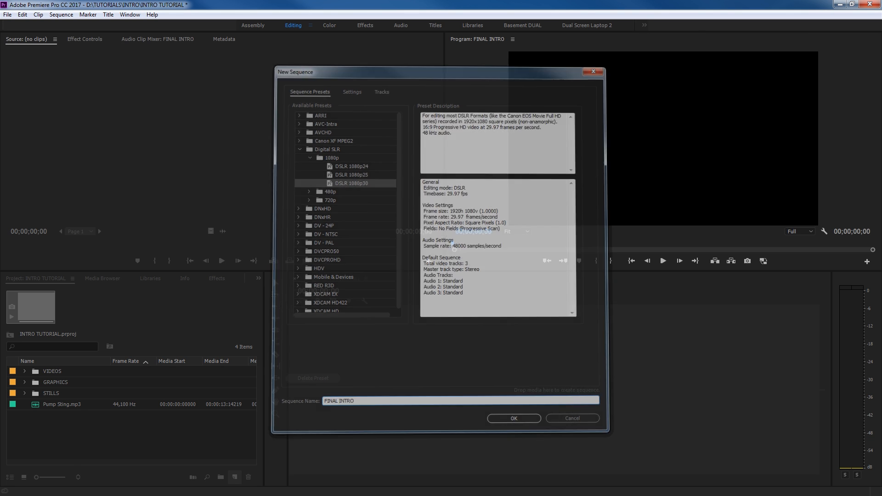
{"action": "left_click_drag", "start_coordinate": [385, 271], "coordinate": [384, 247]}
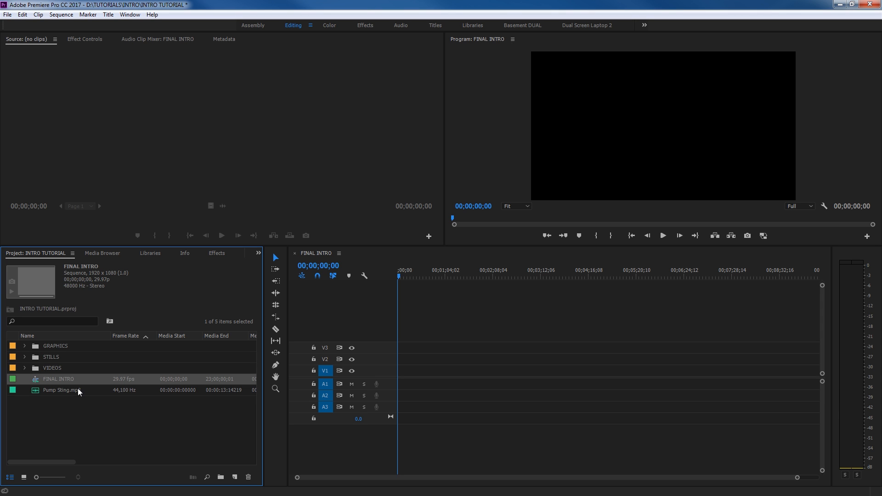
Open the STILLS bin in thumbnail view and preview the concrete, board, bark and wood grain photos
{"action": "double_click", "coordinate": [34, 359]}
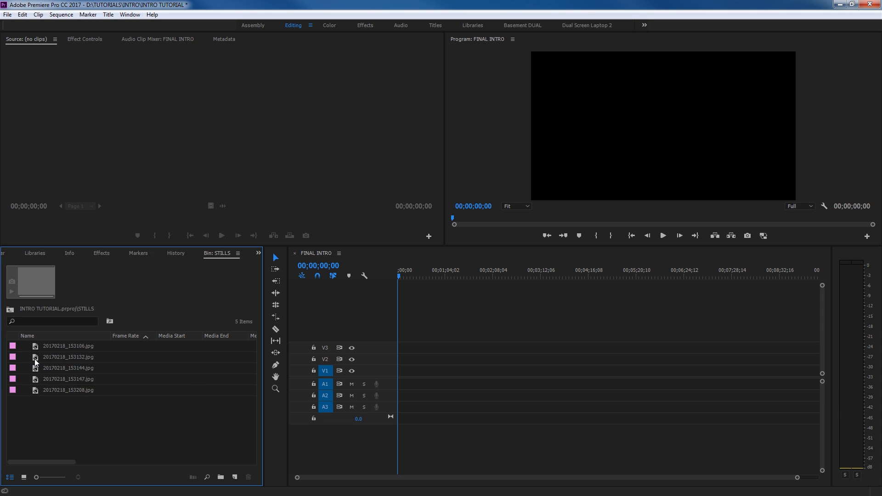
{"action": "left_click", "coordinate": [23, 477]}
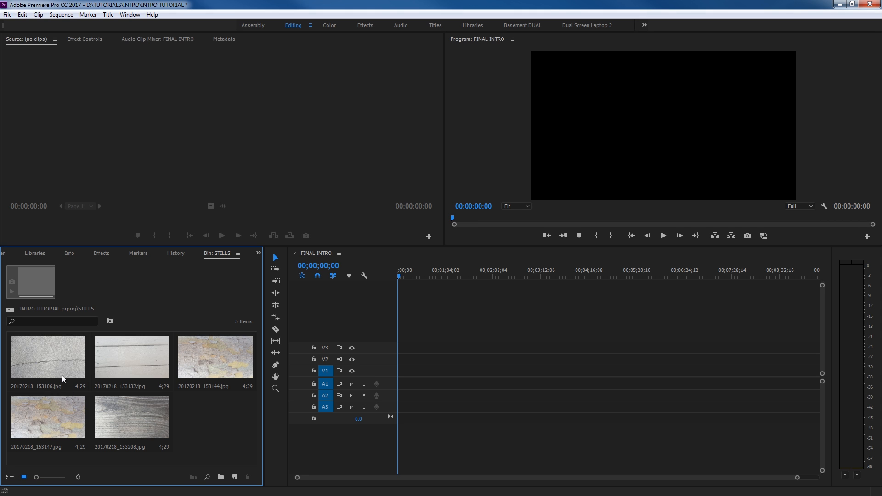
{"action": "double_click", "coordinate": [56, 363]}
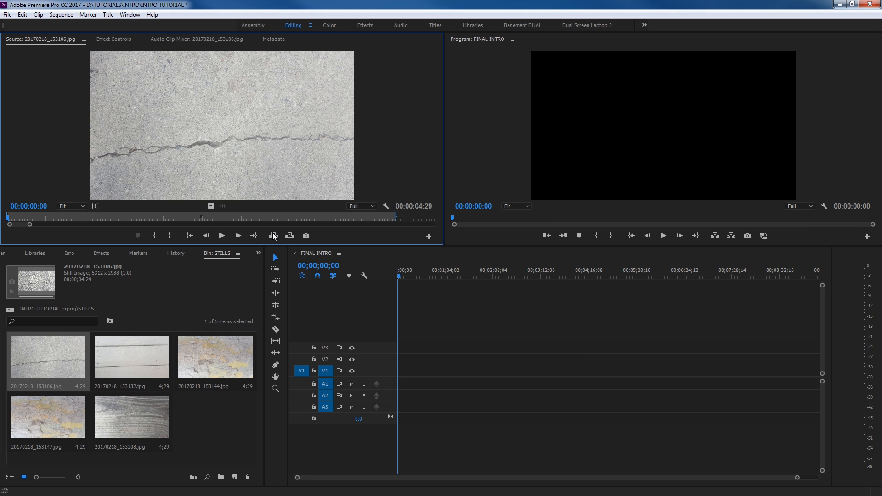
{"action": "double_click", "coordinate": [143, 350]}
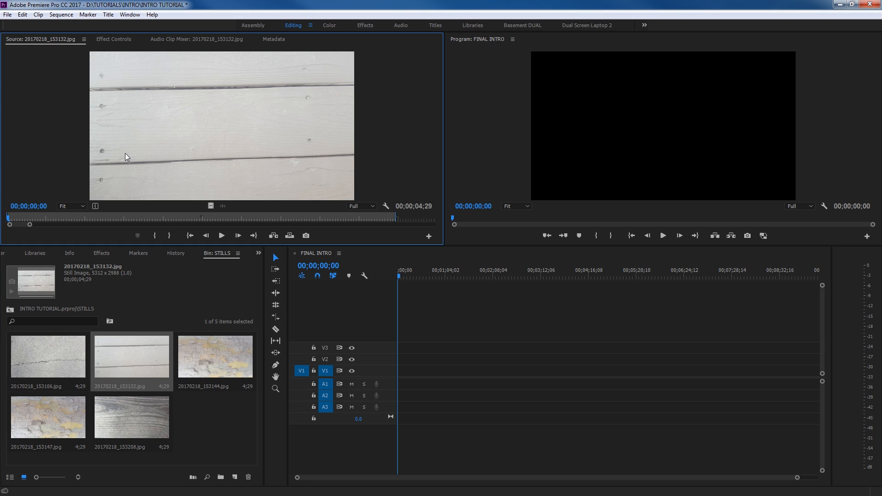
{"action": "double_click", "coordinate": [212, 356]}
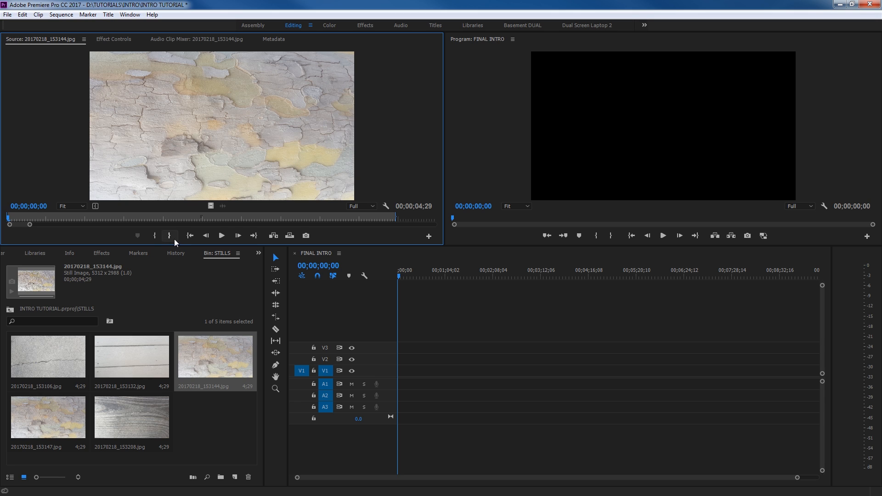
{"action": "double_click", "coordinate": [107, 426]}
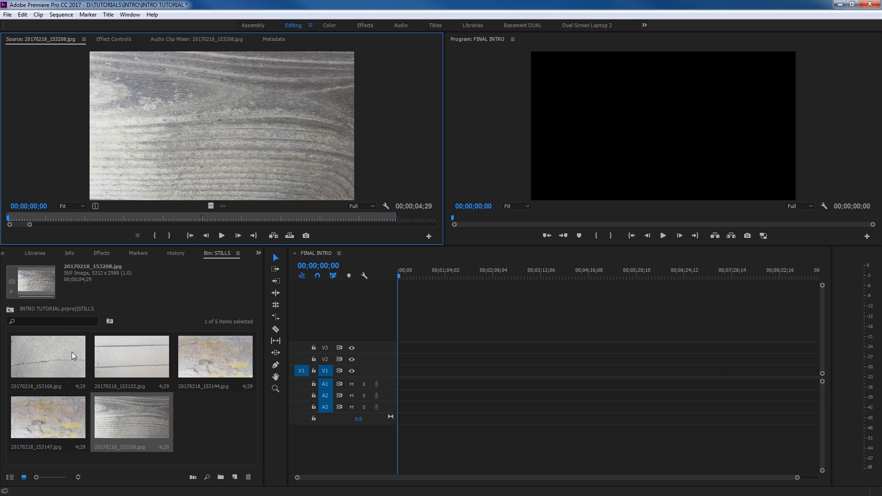
{"action": "left_click", "coordinate": [33, 365]}
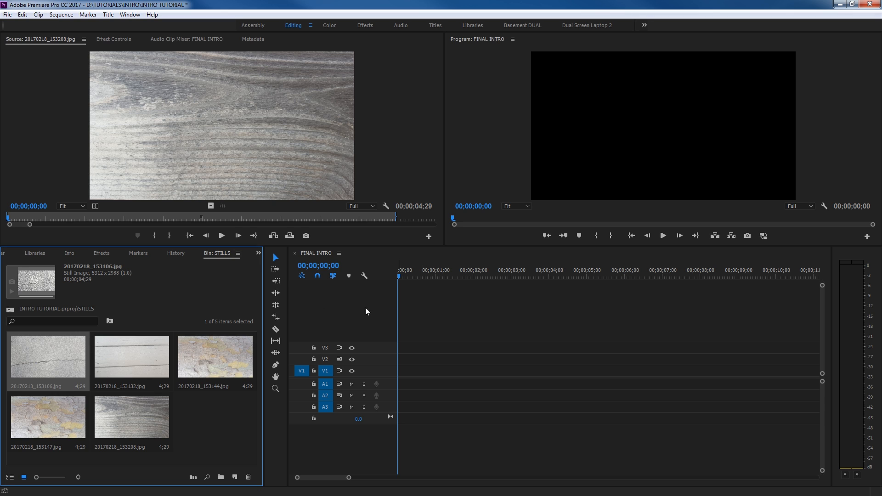
Place the whole Pump Sting.mp3 clip from the main project bin on track A1 at the start of the sequence
{"action": "left_click", "coordinate": [258, 252]}
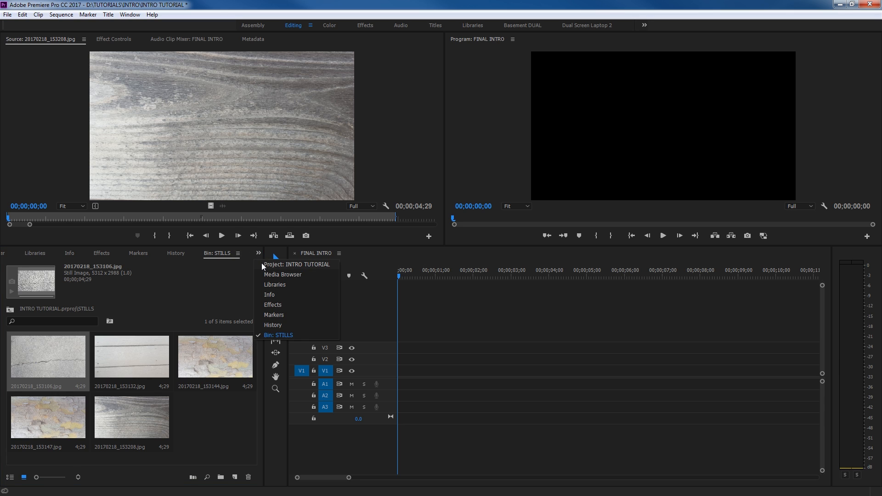
{"action": "left_click", "coordinate": [271, 263]}
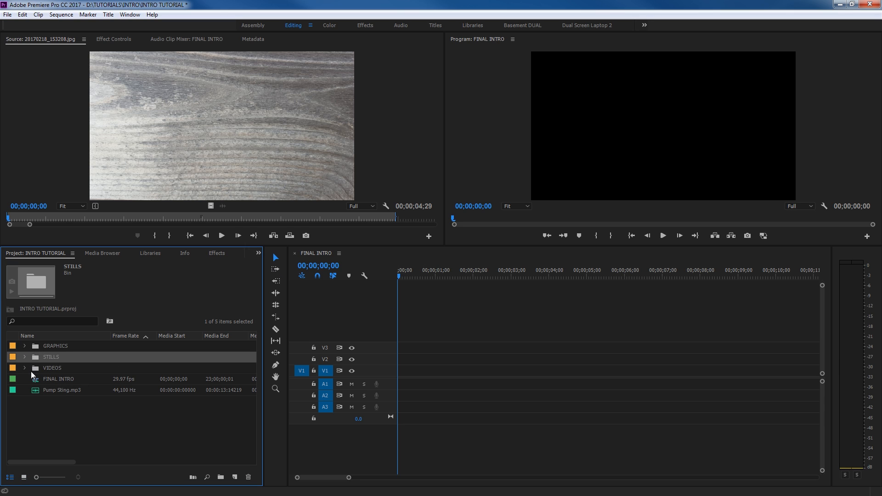
{"action": "left_click", "coordinate": [36, 391]}
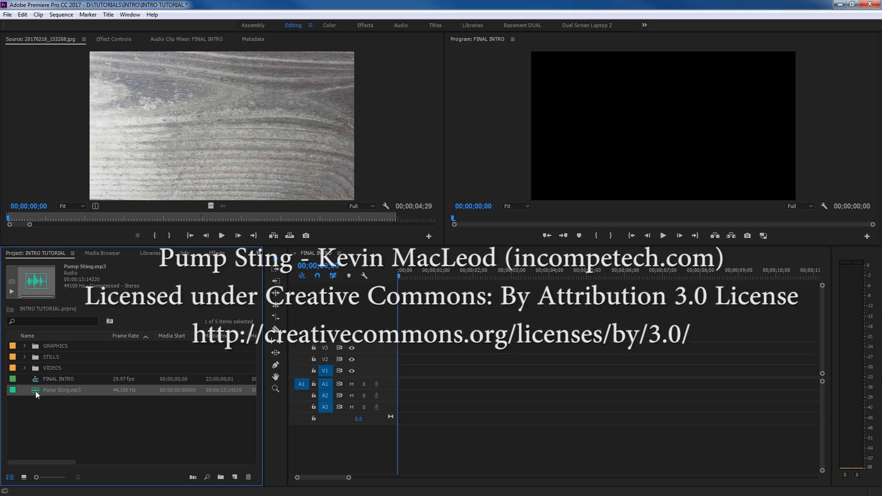
{"action": "left_click_drag", "start_coordinate": [37, 394], "coordinate": [51, 405]}
{"action": "double_click", "coordinate": [37, 390]}
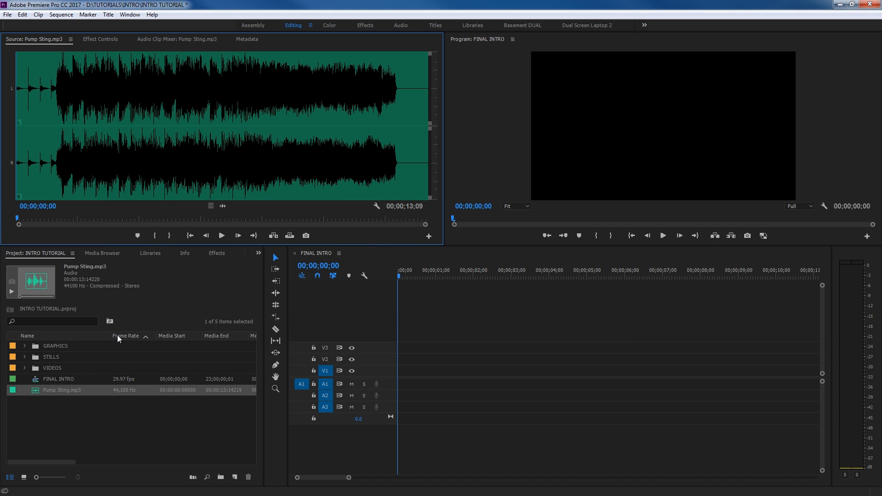
{"action": "key", "text": "period"}
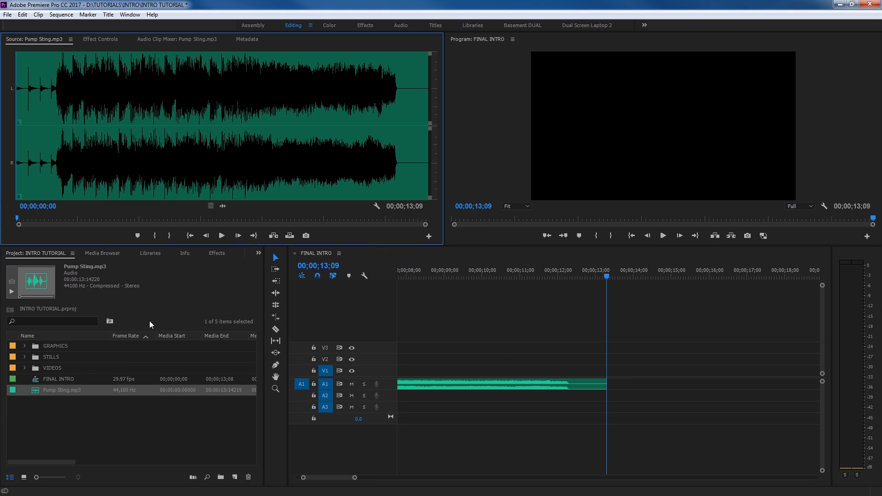
Expand all tracks in the FINAL INTRO timeline and play the music from the start to check its level
{"action": "left_click", "coordinate": [495, 356]}
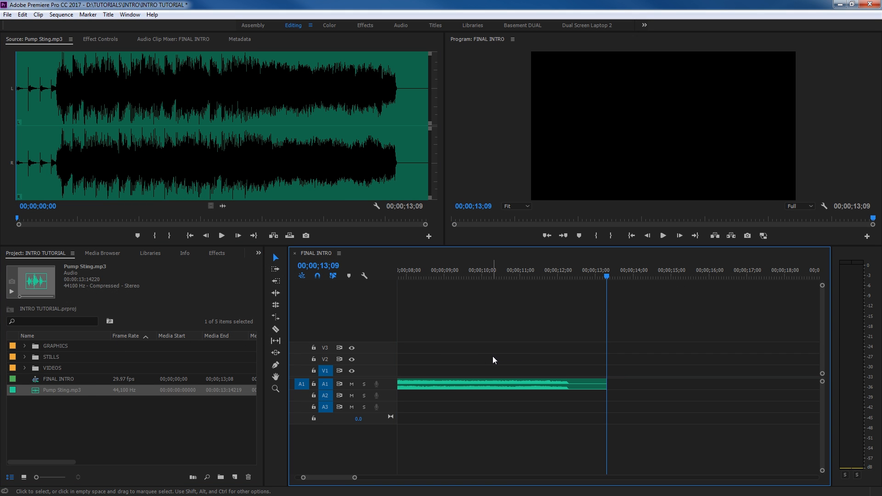
{"action": "key", "text": "shift"}
{"action": "key", "text": "shift+equal"}
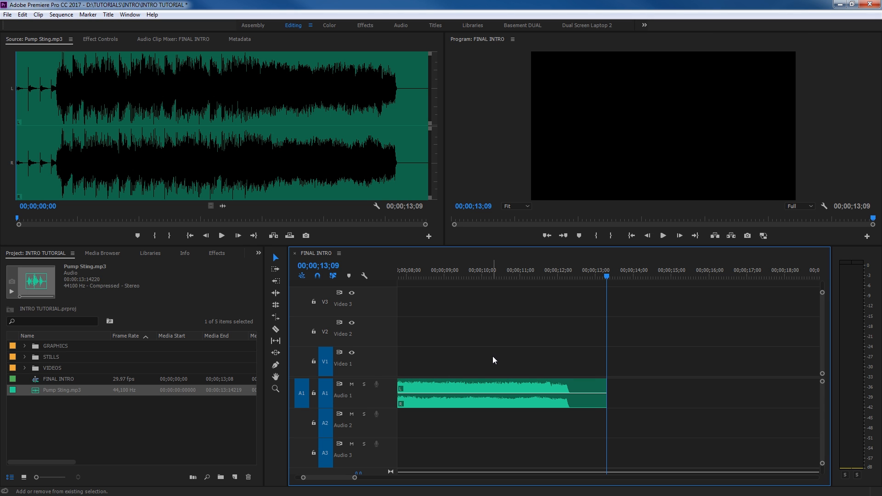
{"action": "key", "text": "Home"}
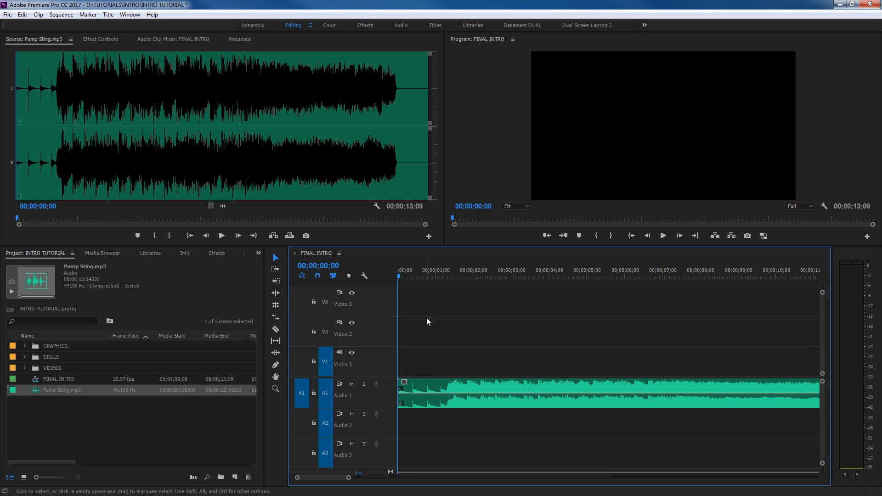
{"action": "key", "text": "space"}
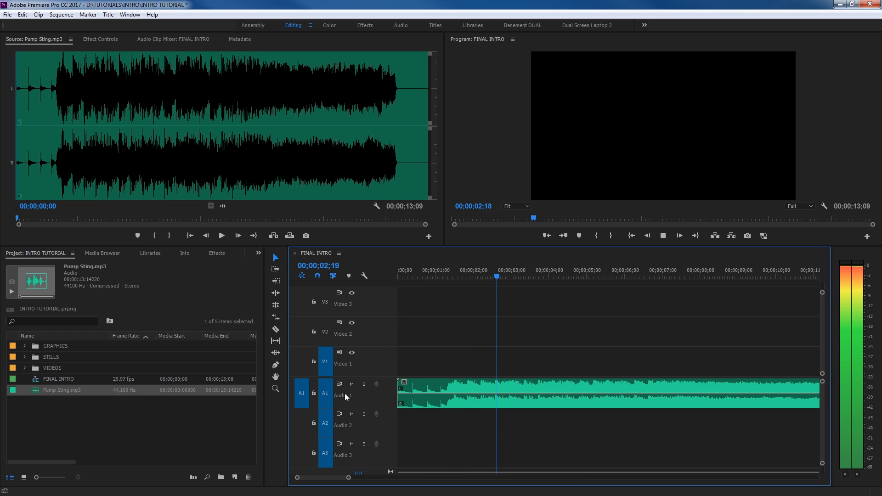
{"action": "key", "text": "space"}
Adjust the audio gain of the Pump Sting clip on A1 by -8 dB
{"action": "left_click", "coordinate": [497, 406]}
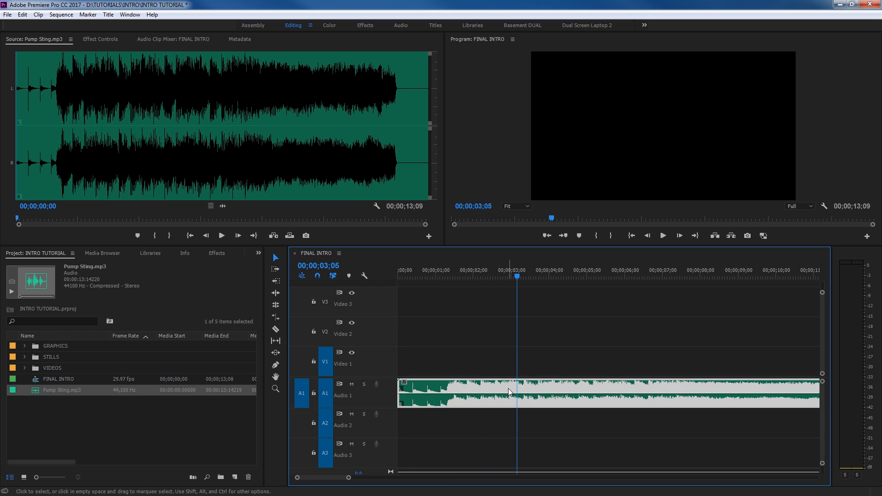
{"action": "type", "text": "g"}
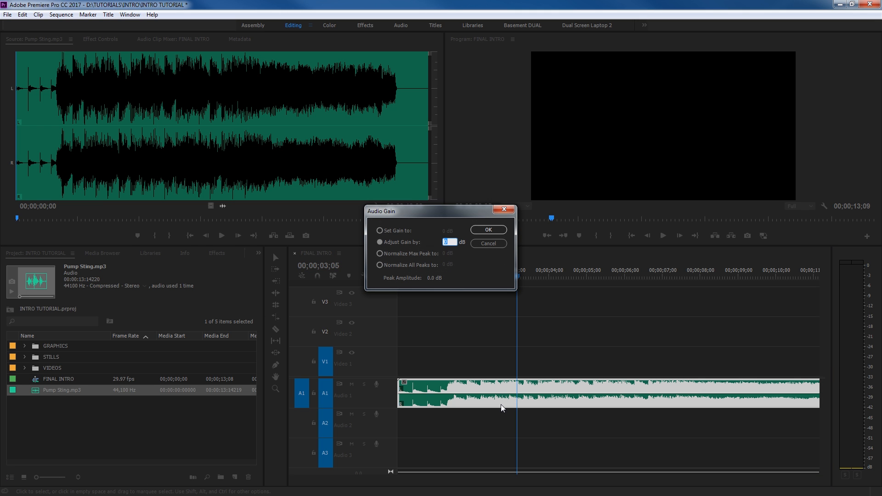
{"action": "type", "text": "-8"}
{"action": "key", "text": "Return"}
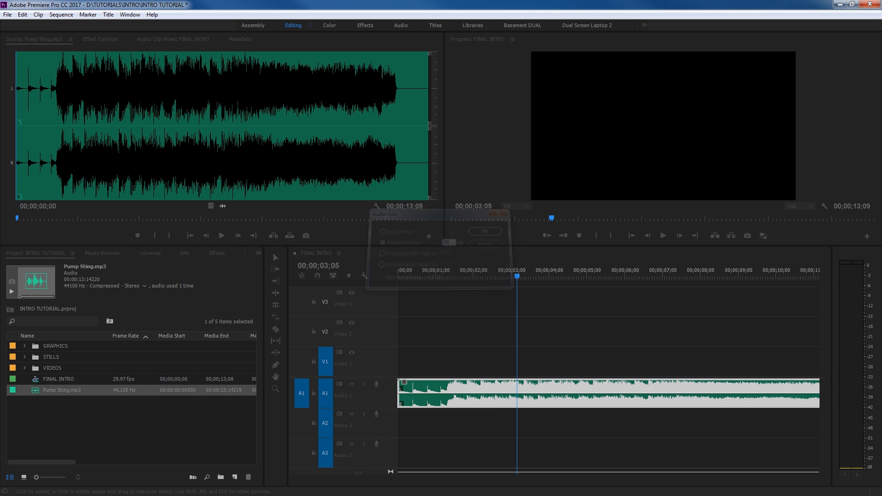
Play the music through from the start and set the playhead where its waveform ends, at 00;00;12;11
{"action": "key", "text": "Home"}
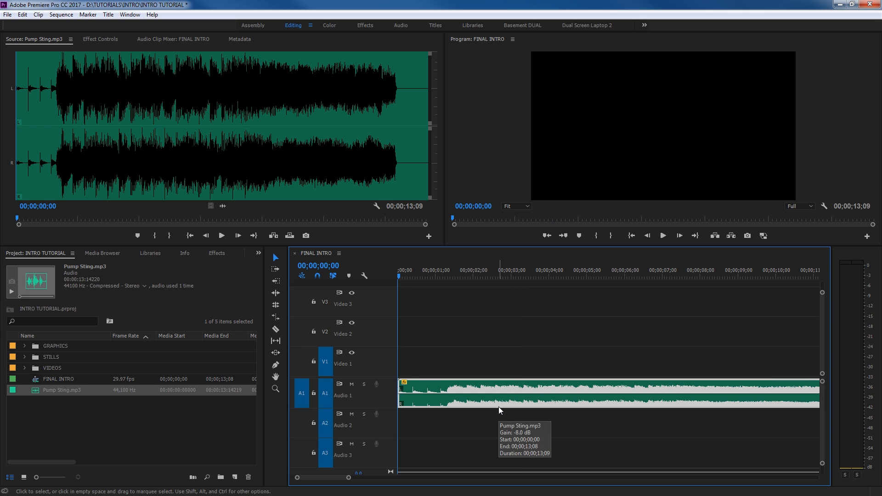
{"action": "key", "text": "space"}
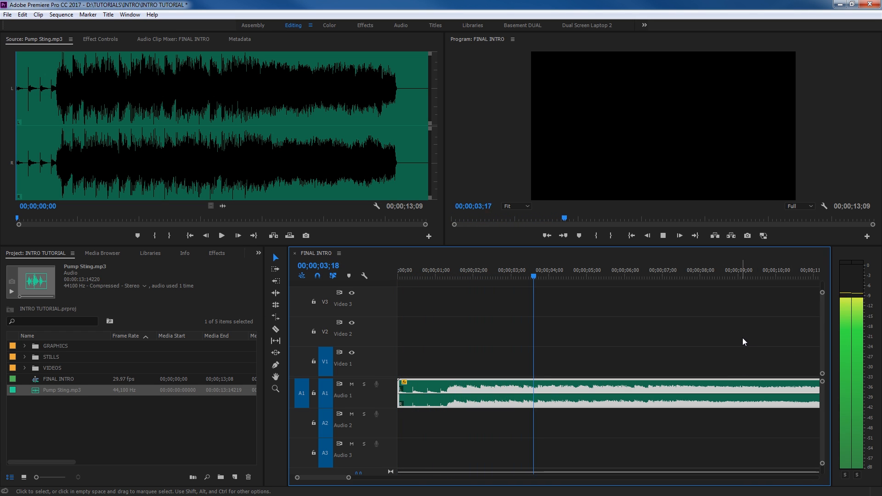
{"action": "key", "text": "minus"}
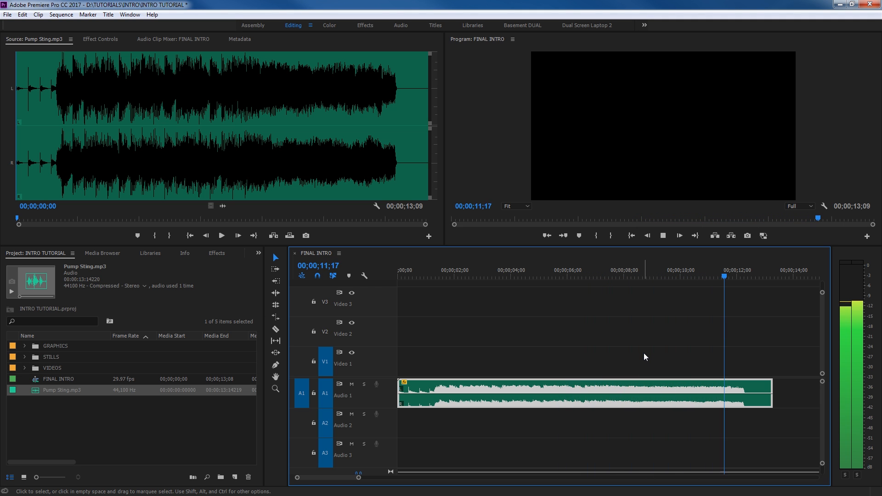
{"action": "key", "text": "space"}
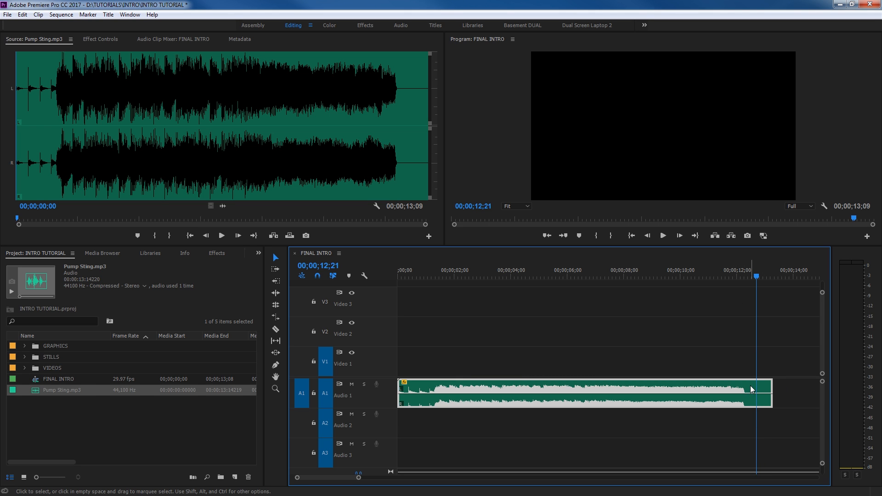
{"action": "left_click", "coordinate": [743, 274]}
{"action": "left_click_drag", "start_coordinate": [742, 275], "coordinate": [747, 276]}
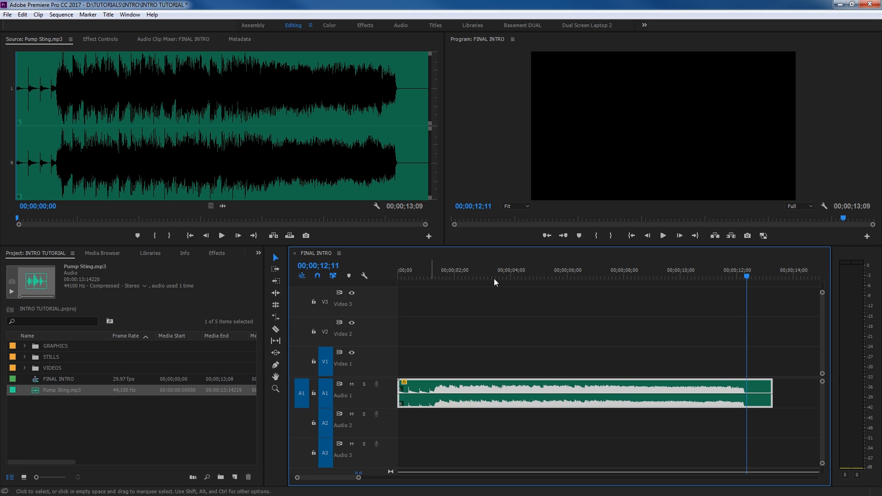
Open 20170218_153106.jpg from the STILLS bin, shown as thumbnails, and set its out point at 00;00;12;00
{"action": "left_click", "coordinate": [318, 276]}
{"action": "double_click", "coordinate": [35, 357]}
{"action": "left_click", "coordinate": [24, 476]}
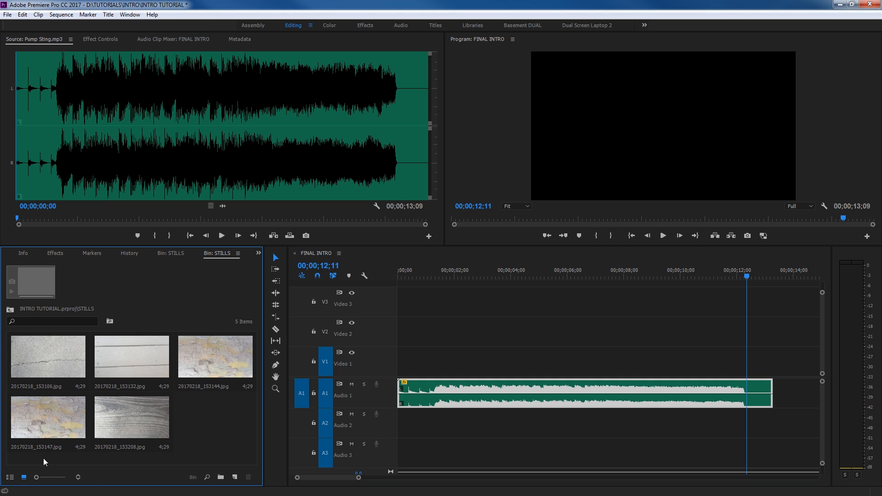
{"action": "double_click", "coordinate": [51, 359]}
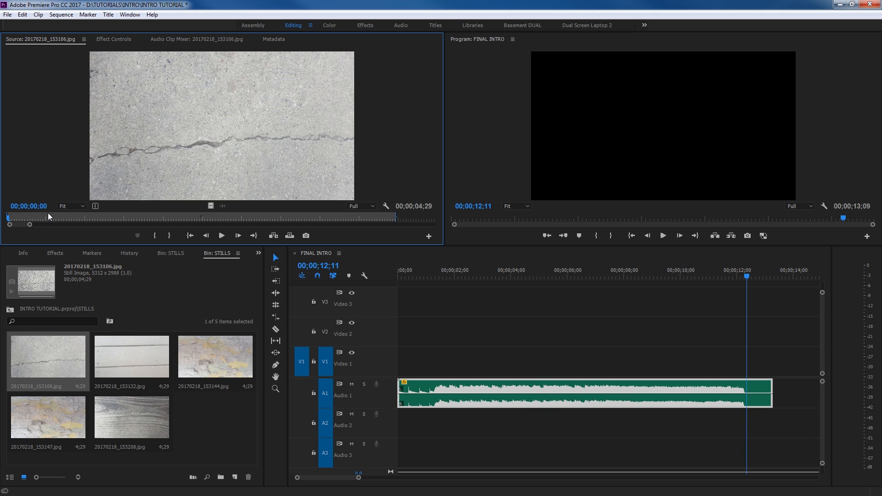
{"action": "type", "text": "12"}
{"action": "key", "text": "Return"}
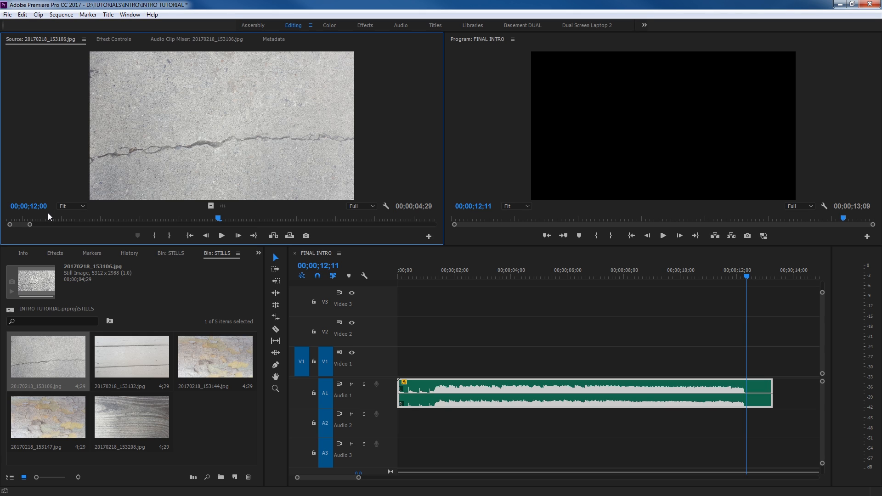
{"action": "key", "text": "o"}
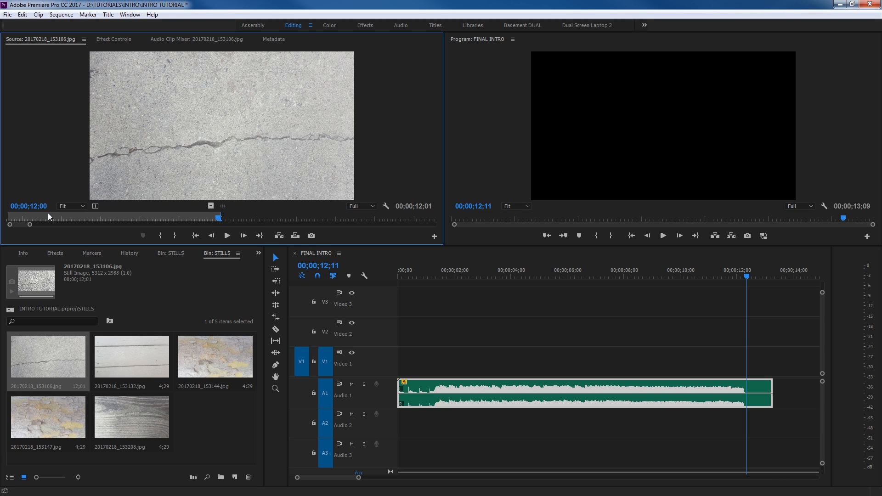
Overwrite the marked 20170218_153106.jpg still onto V1 from the sequence start and extend it to the end of the music clip
{"action": "key", "text": "shift+3"}
{"action": "key", "text": "Home"}
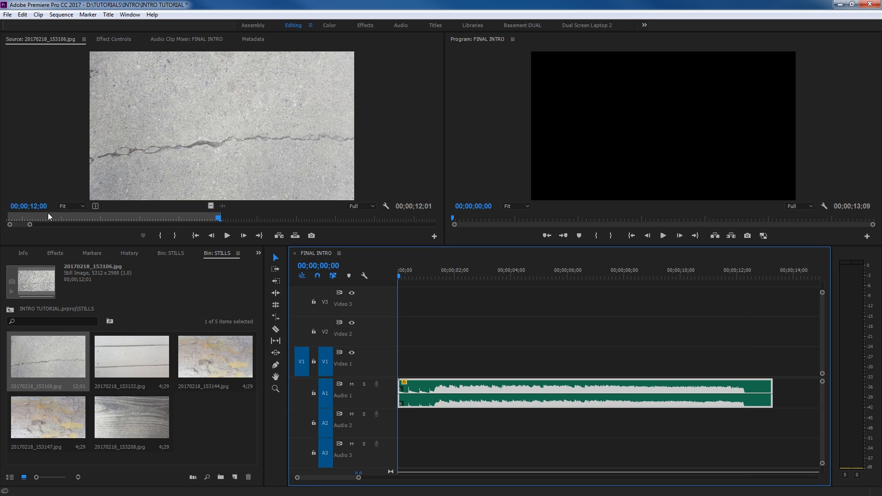
{"action": "key", "text": "period"}
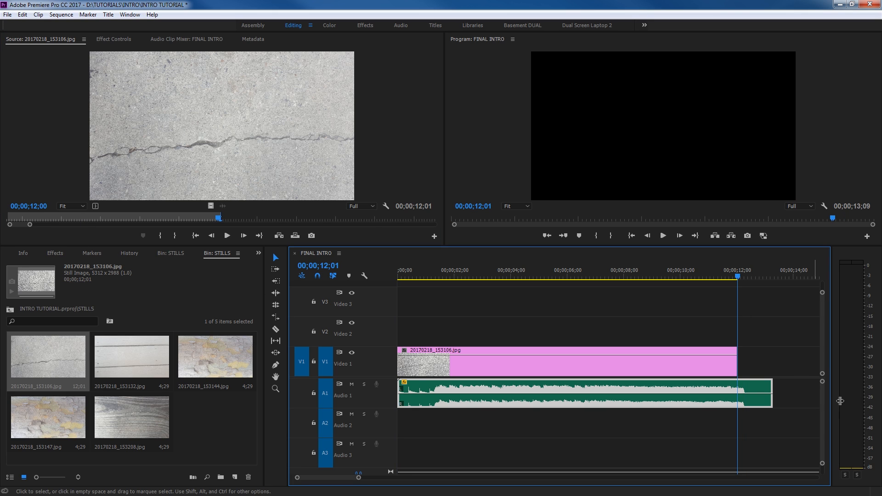
{"action": "left_click_drag", "start_coordinate": [732, 364], "coordinate": [774, 370]}
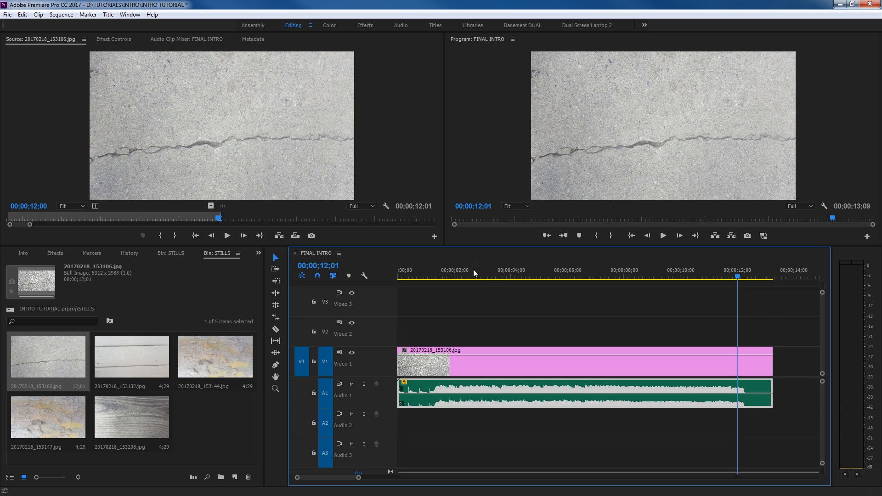
Reframe the V1 concrete still with a scale of 143 and a position of 960, 766, and save the project
{"action": "key", "text": "Home"}
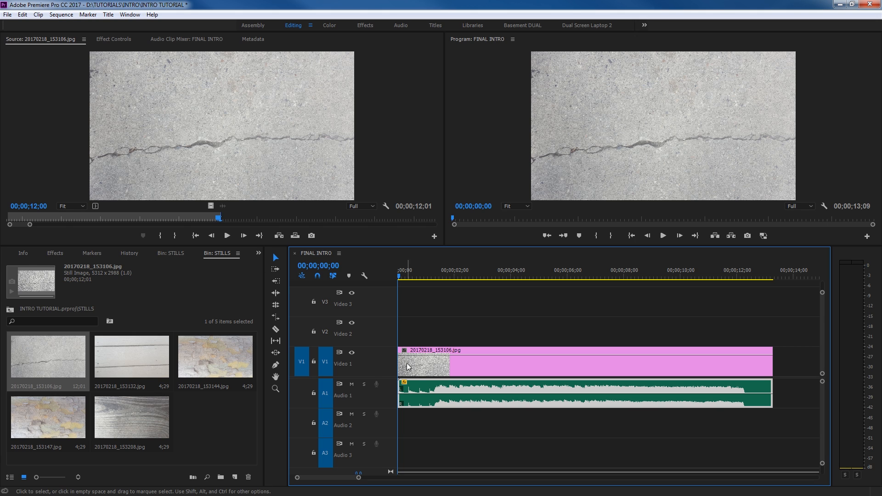
{"action": "left_click", "coordinate": [425, 358]}
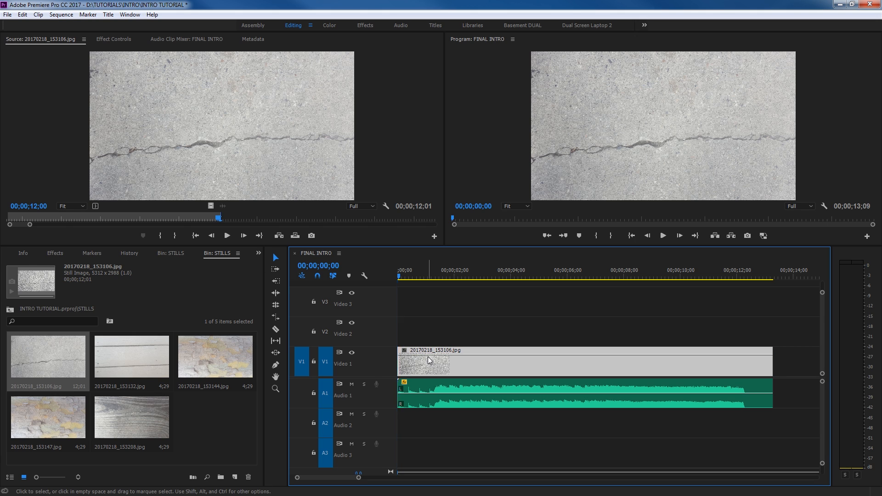
{"action": "left_click", "coordinate": [113, 39]}
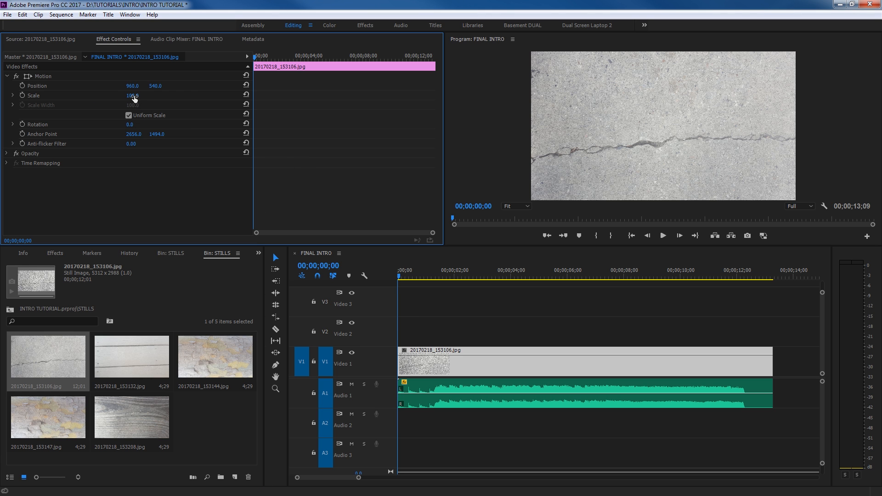
{"action": "left_click_drag", "start_coordinate": [134, 98], "coordinate": [199, 86]}
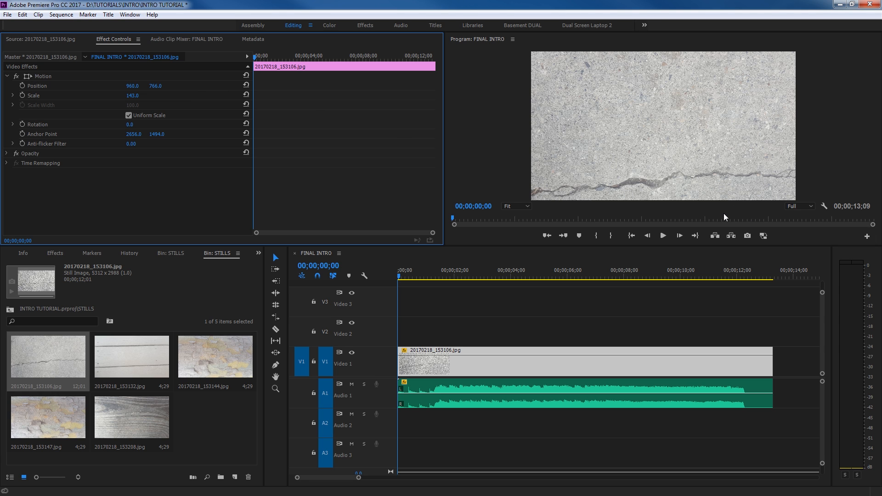
{"action": "key", "text": "ctrl+s"}
Widen the project area and reorder it so the INTRO TUTORIAL project sits directly beside the STILLS bin
{"action": "left_click_drag", "start_coordinate": [264, 331], "coordinate": [355, 331]}
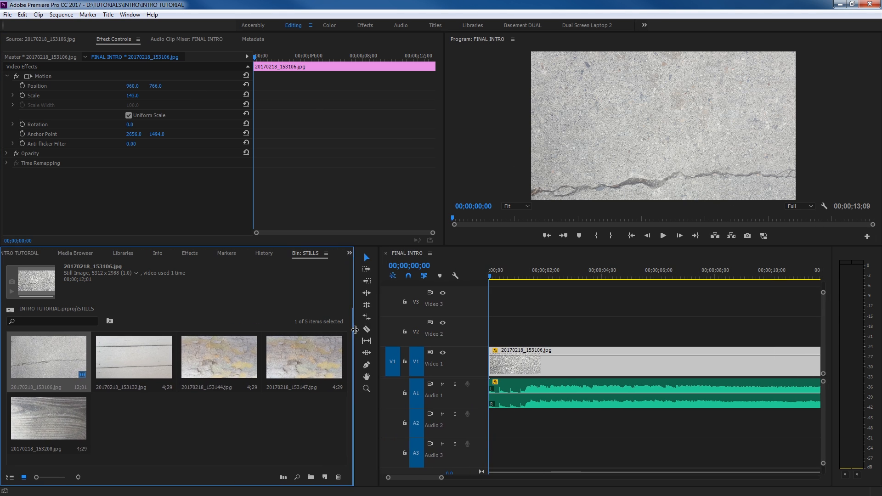
{"action": "left_click", "coordinate": [18, 250]}
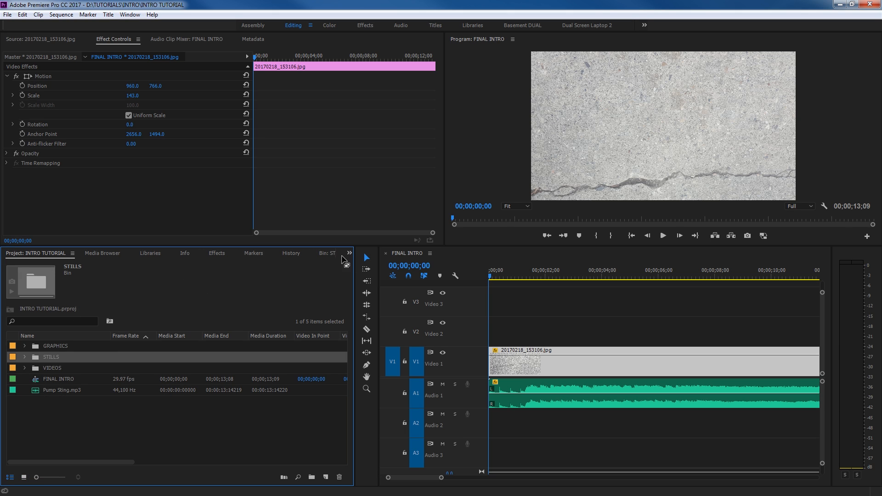
{"action": "left_click_drag", "start_coordinate": [48, 255], "coordinate": [277, 252]}
{"action": "left_click", "coordinate": [278, 253]}
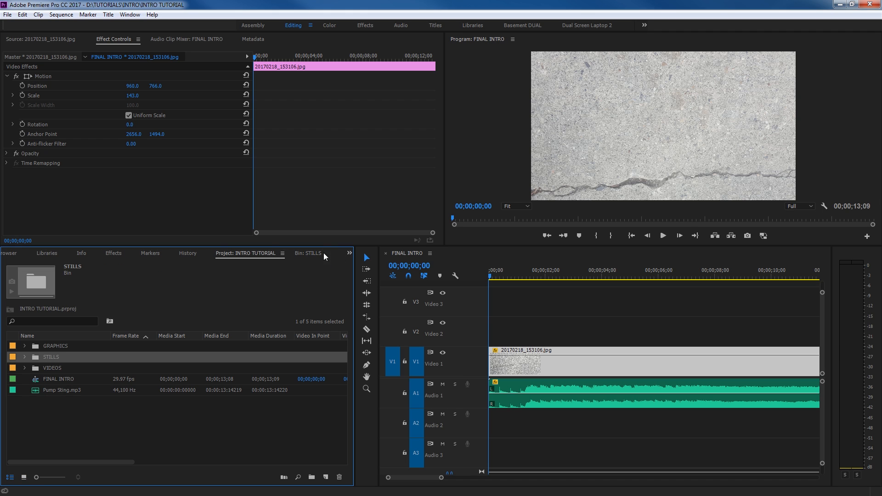
Open the GRAPHICS bin and show its items as thumbnails
{"action": "double_click", "coordinate": [38, 346]}
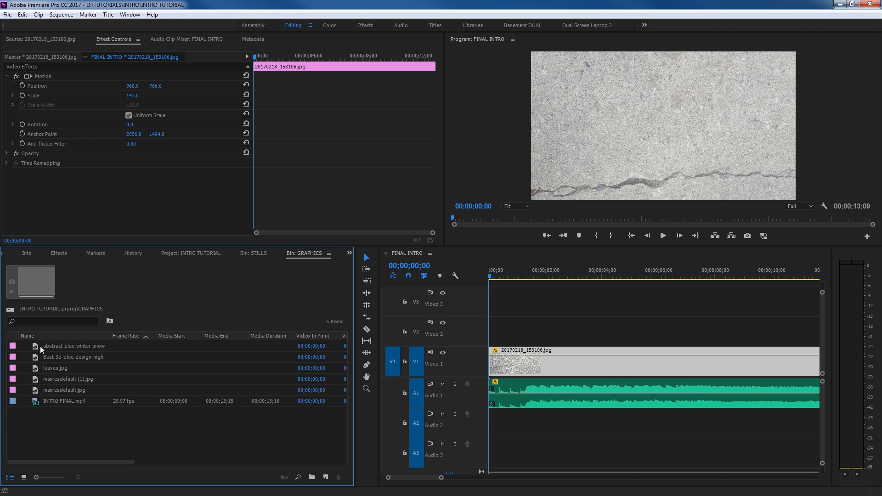
{"action": "left_click", "coordinate": [24, 479]}
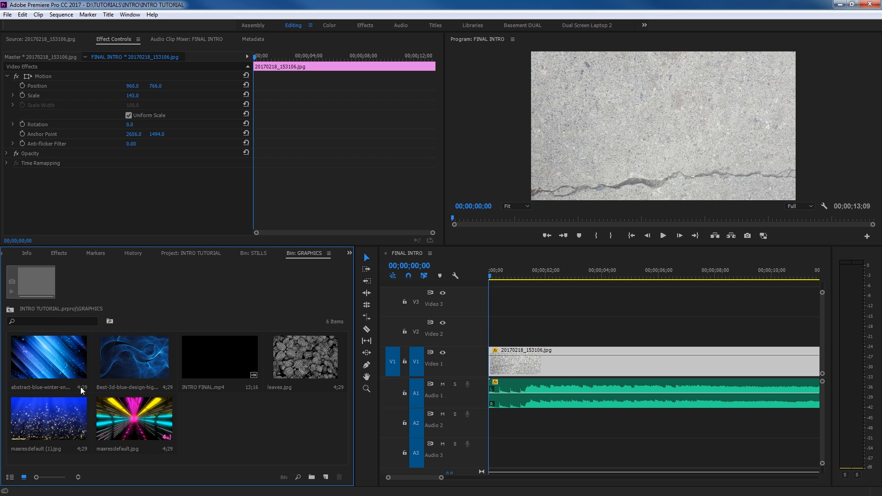
{"action": "left_click_drag", "start_coordinate": [518, 331], "coordinate": [546, 359]}
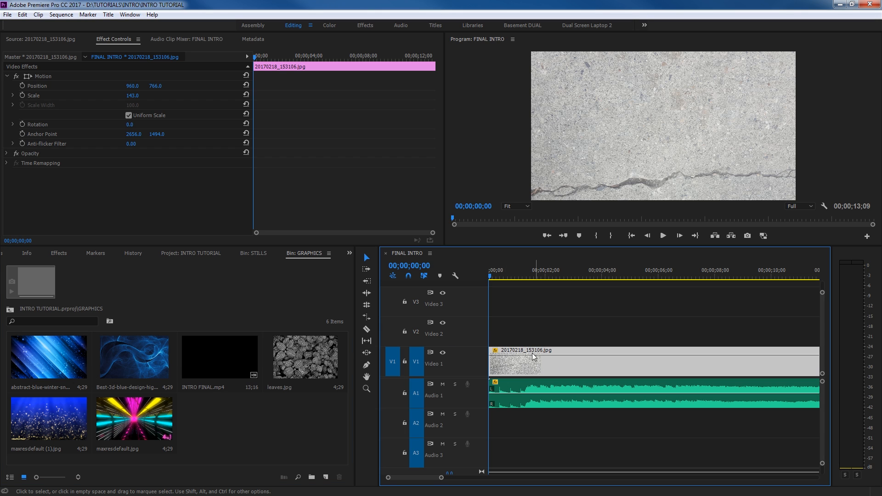
{"action": "left_click_drag", "start_coordinate": [522, 328], "coordinate": [537, 368]}
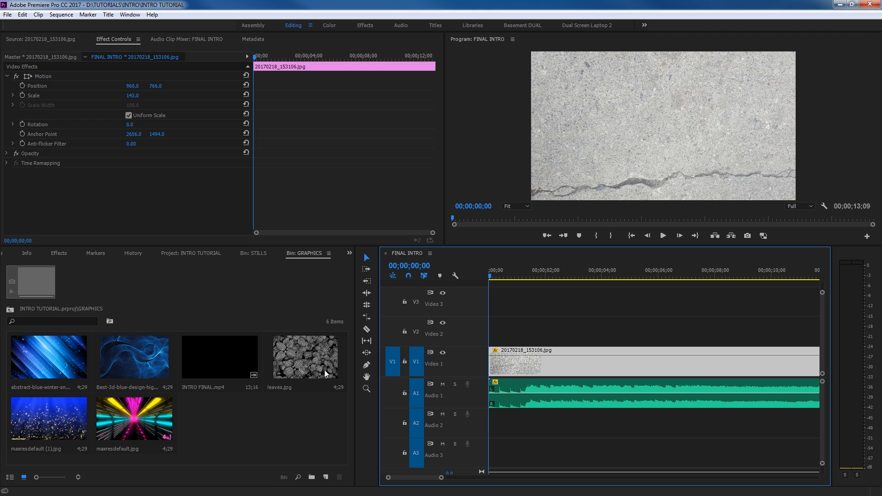
Open leaves.jpg for source preview, clear its in and out points, and mark a new in point at its first frame
{"action": "double_click", "coordinate": [296, 353]}
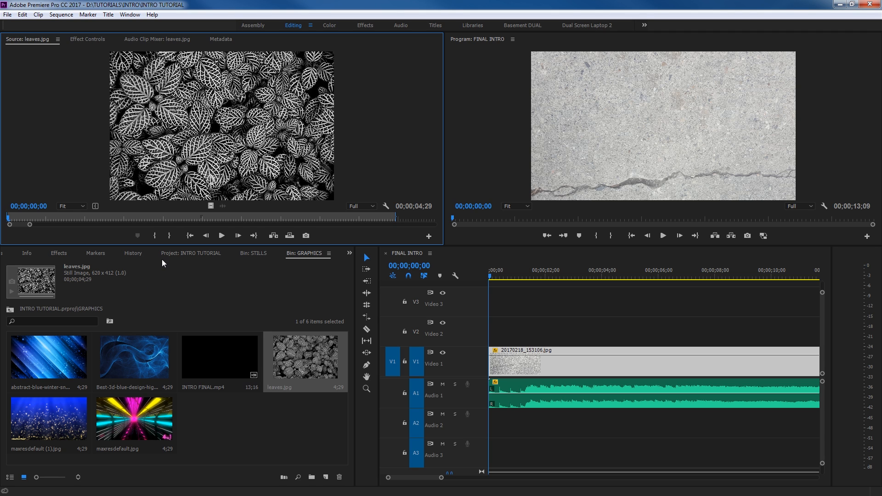
{"action": "key", "text": "ctrl+shift+x"}
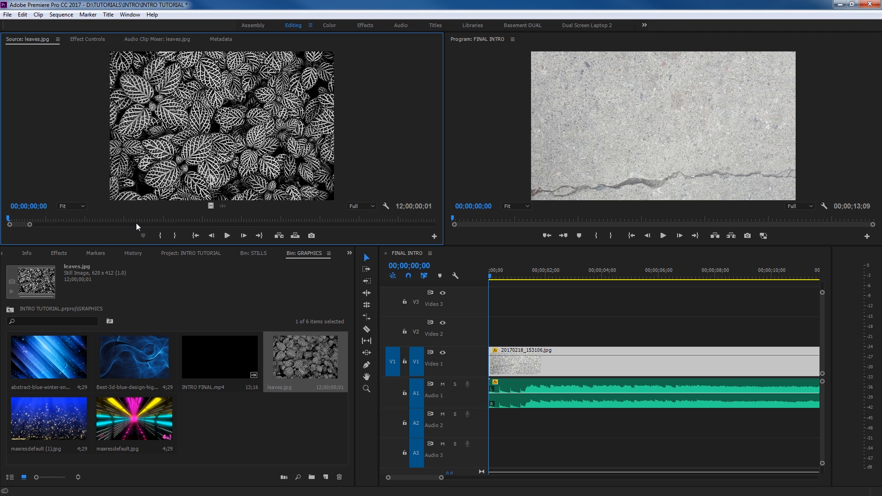
{"action": "key", "text": "i"}
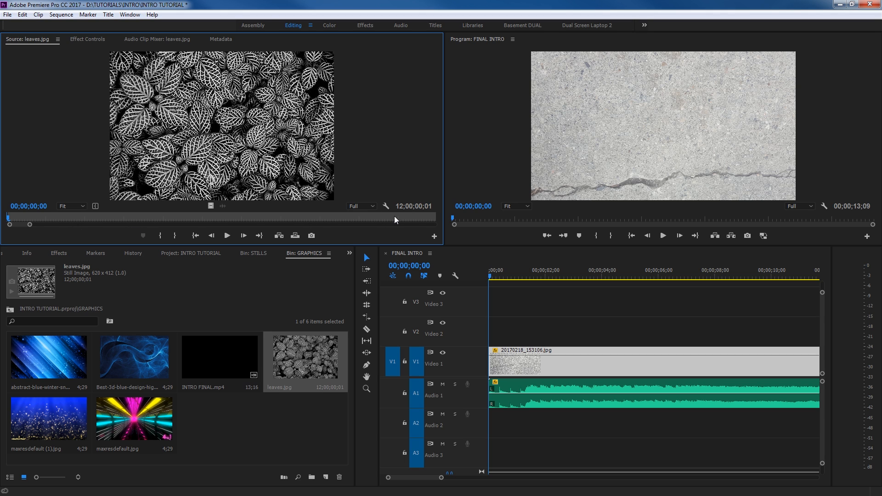
Mark the whole FINAL INTRO sequence with an in point at 00;00;00;00 and an out point at 00;00;13;09
{"action": "left_click", "coordinate": [493, 298]}
{"action": "key", "text": "ctrl+a"}
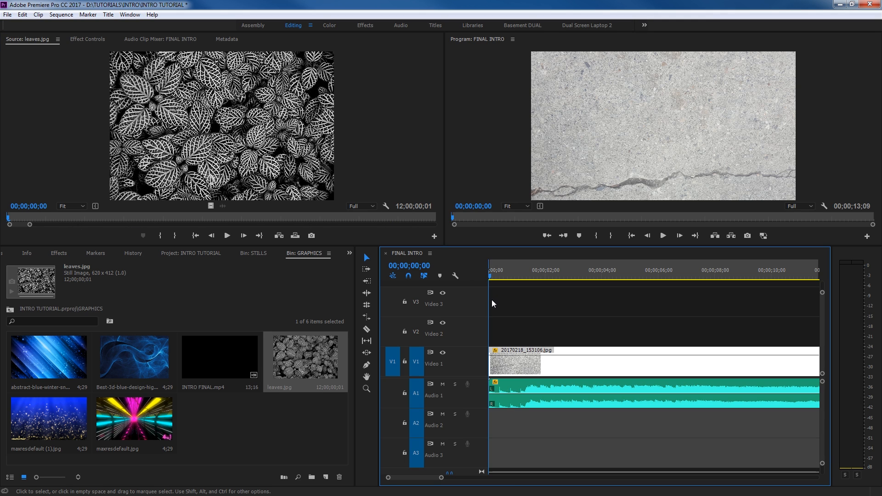
{"action": "key", "text": "End"}
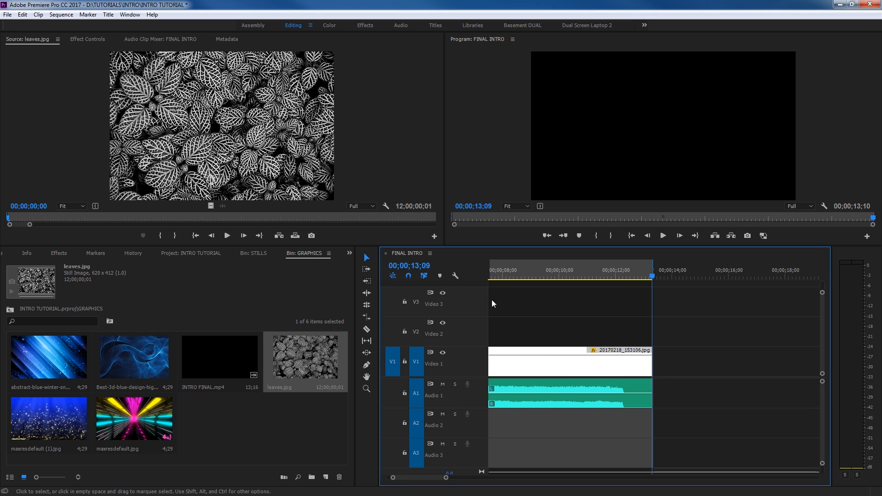
{"action": "key", "text": "backslash"}
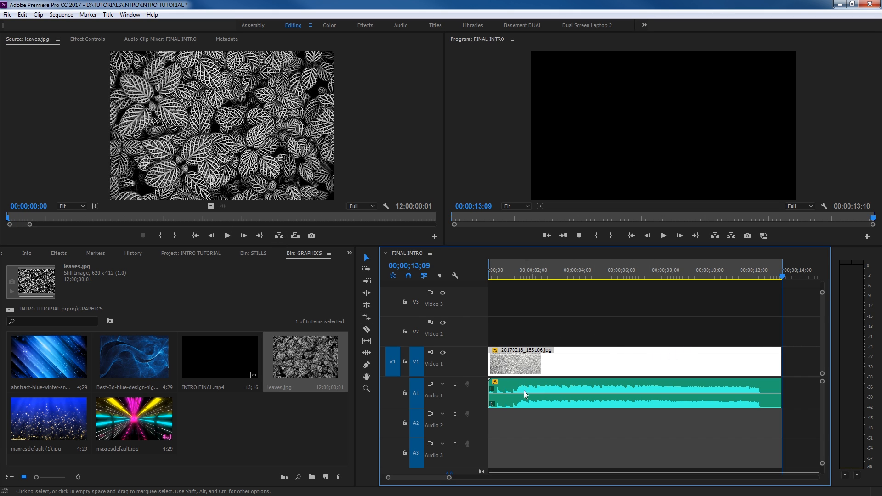
Route the source video to track V2 and overwrite leaves.jpg across the marked sequence range
{"action": "left_click", "coordinate": [395, 332]}
{"action": "left_click", "coordinate": [417, 331]}
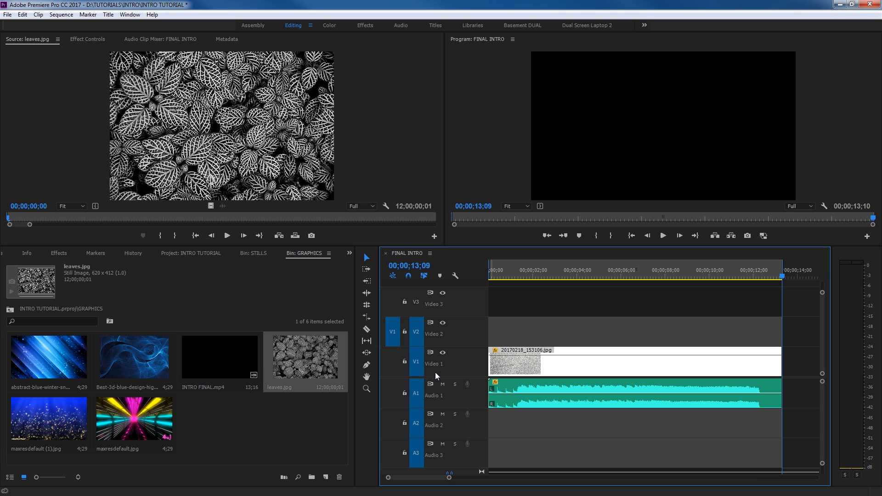
{"action": "key", "text": "period"}
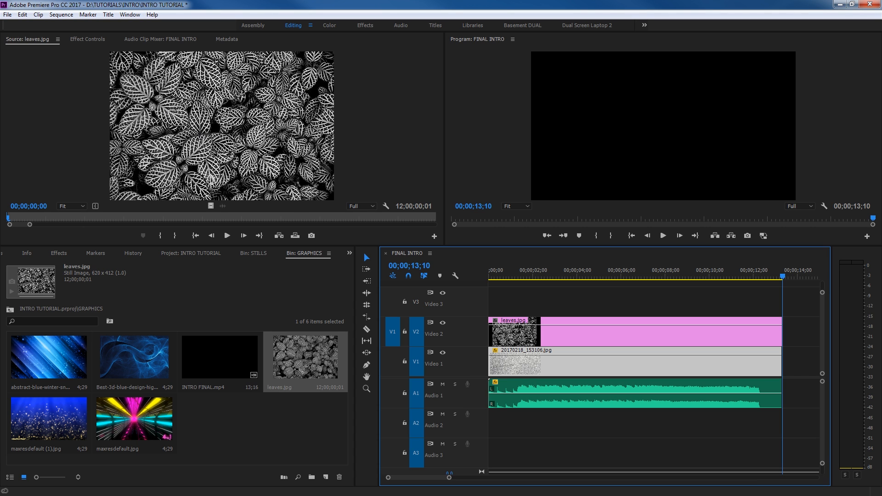
Switch to Chrome, browse the image results for "leaves matte black and white", and preview the Pinterest black-and-white leaf pattern
{"action": "key", "text": "alt+Tab"}
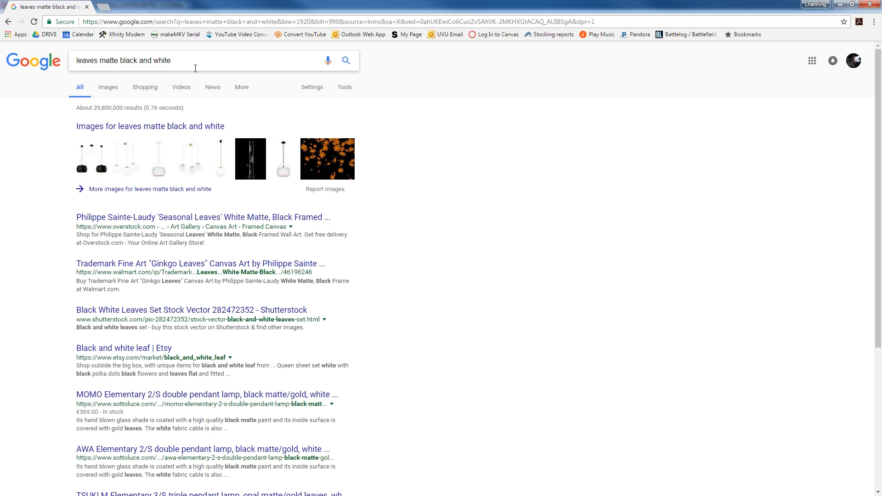
{"action": "left_click", "coordinate": [115, 88]}
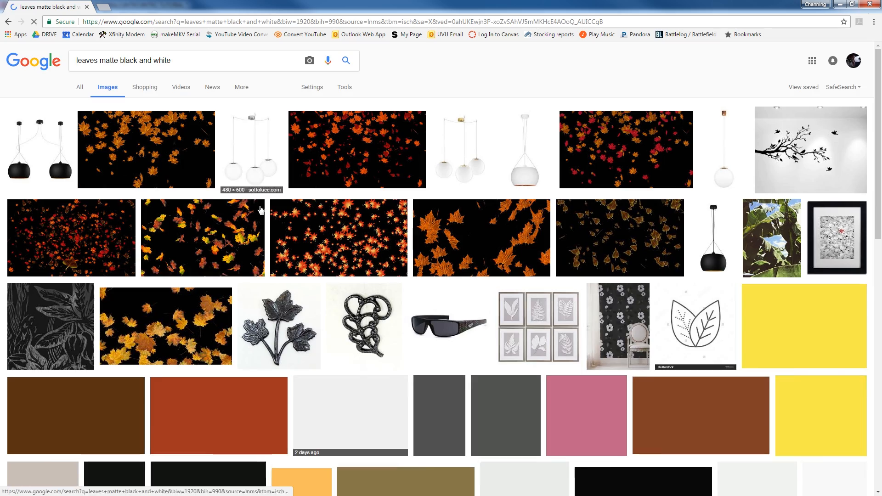
{"action": "scroll", "coordinate": [260, 209], "scroll_direction": "down", "scroll_amount": 7}
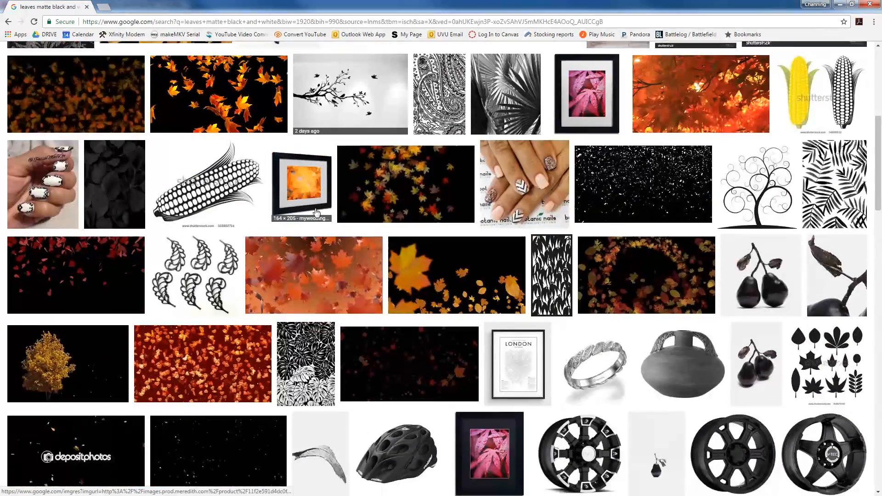
{"action": "scroll", "coordinate": [316, 212], "scroll_direction": "down", "scroll_amount": 1}
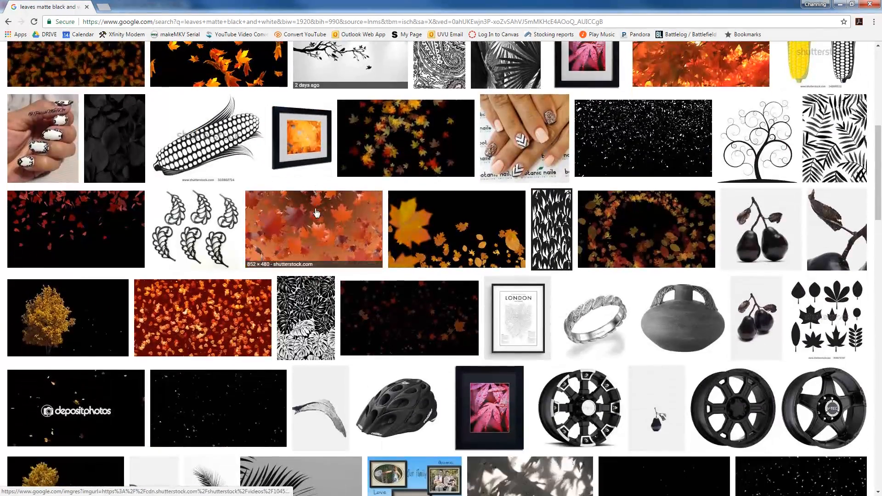
{"action": "left_click", "coordinate": [839, 154]}
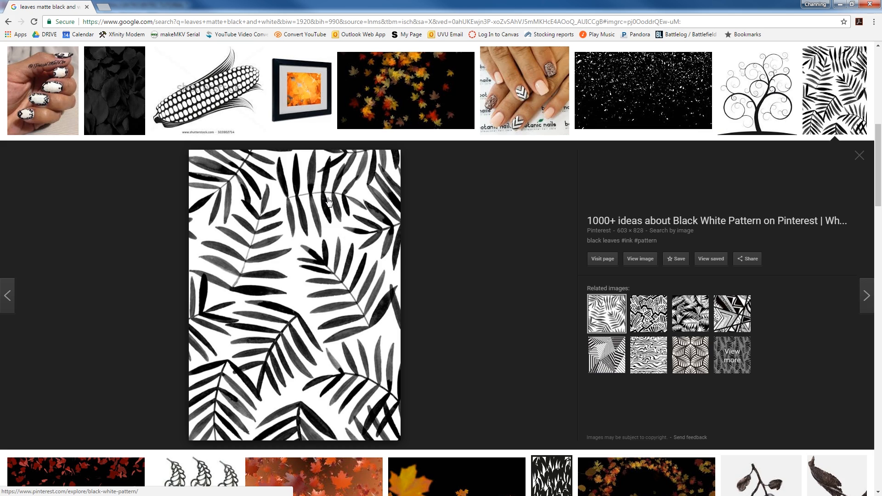
View the black-and-white leaf pattern at full size in its own page and check the options for saving it
{"action": "scroll", "coordinate": [324, 246], "scroll_direction": "up", "scroll_amount": 4}
{"action": "scroll", "coordinate": [324, 246], "scroll_direction": "down", "scroll_amount": 4}
{"action": "scroll", "coordinate": [320, 328], "scroll_direction": "down", "scroll_amount": 5}
{"action": "scroll", "coordinate": [368, 330], "scroll_direction": "up", "scroll_amount": 4}
{"action": "scroll", "coordinate": [370, 330], "scroll_direction": "up", "scroll_amount": 4}
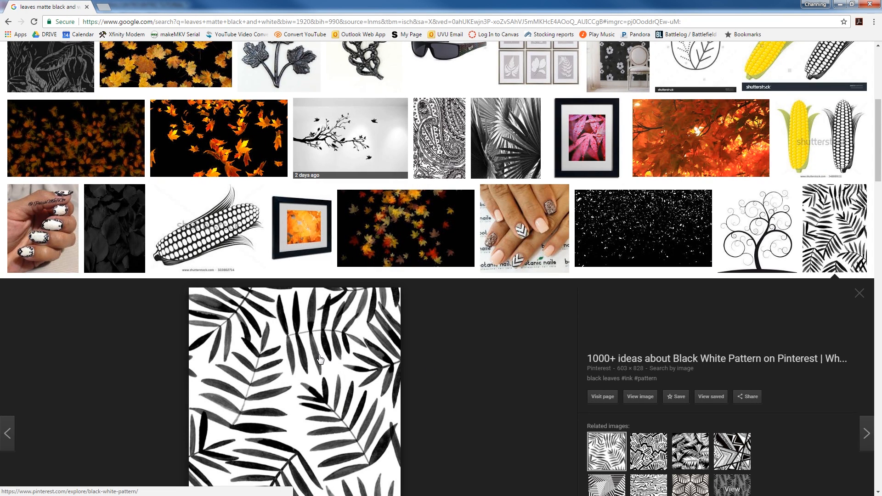
{"action": "scroll", "coordinate": [424, 437], "scroll_direction": "down", "scroll_amount": 4}
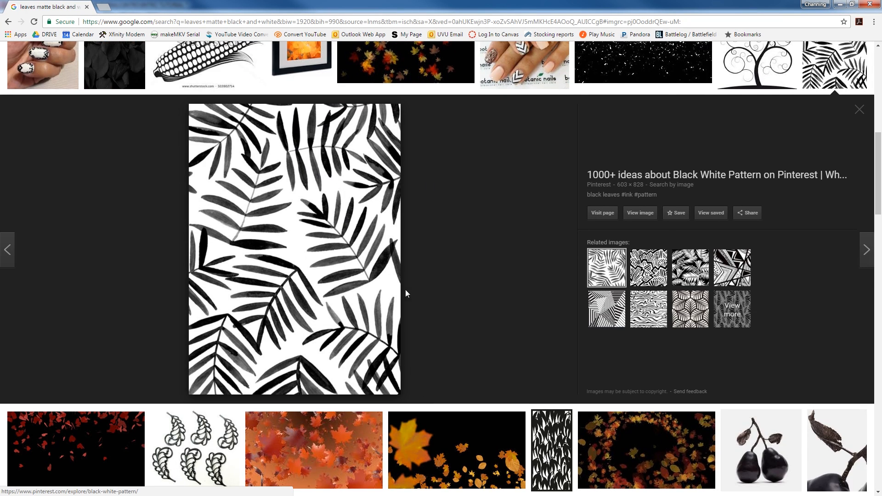
{"action": "left_click", "coordinate": [641, 212]}
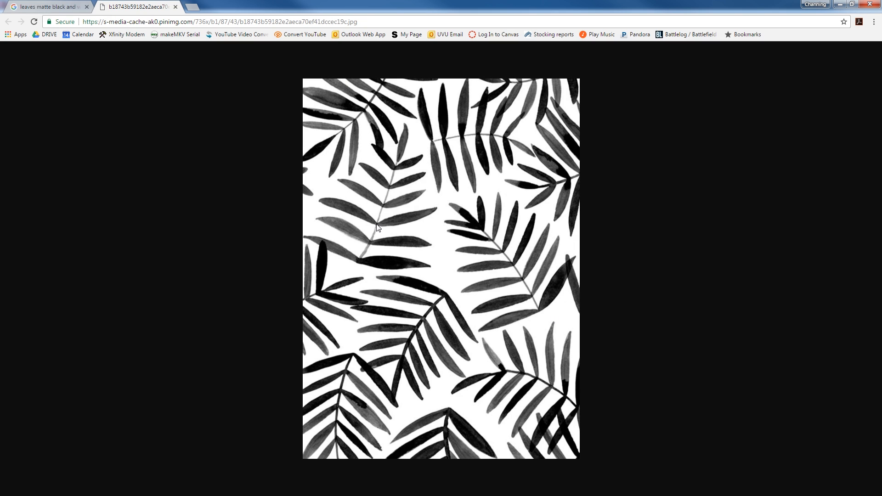
{"action": "right_click", "coordinate": [410, 176]}
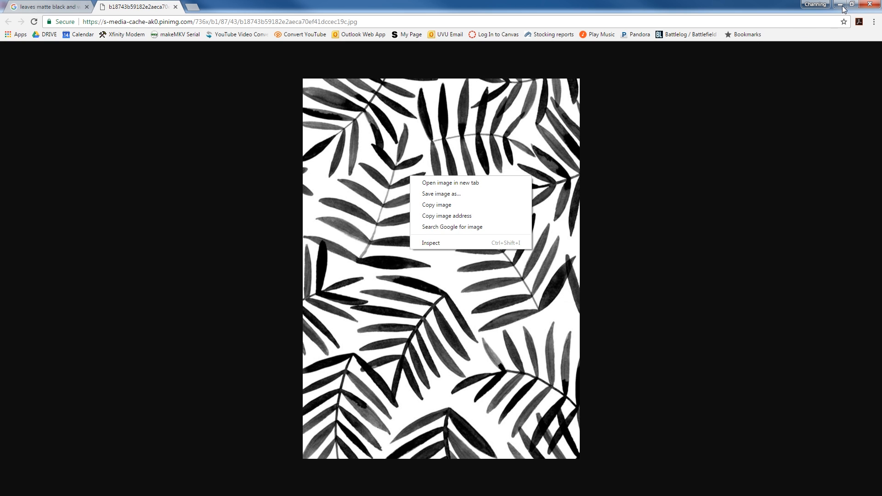
{"action": "left_click", "coordinate": [777, 91]}
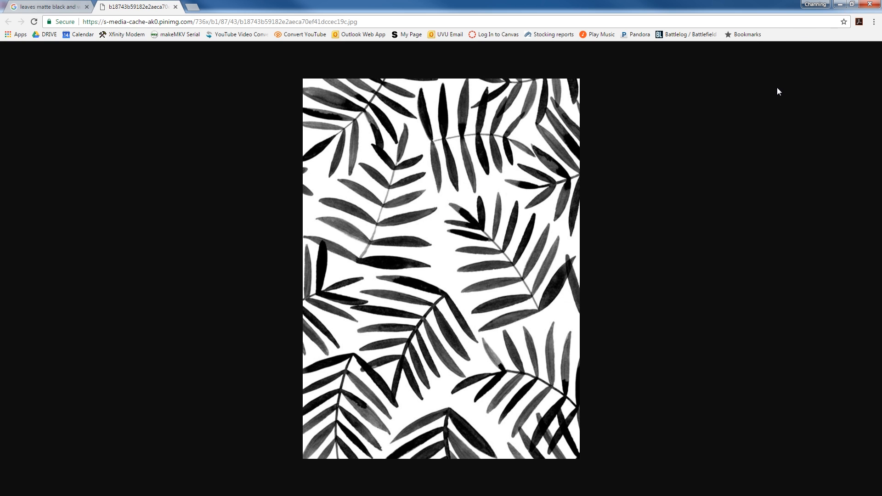
Return to Premiere Pro, deselect the timeline clips, and move the playhead to the start of FINAL INTRO
{"action": "left_click", "coordinate": [842, 4]}
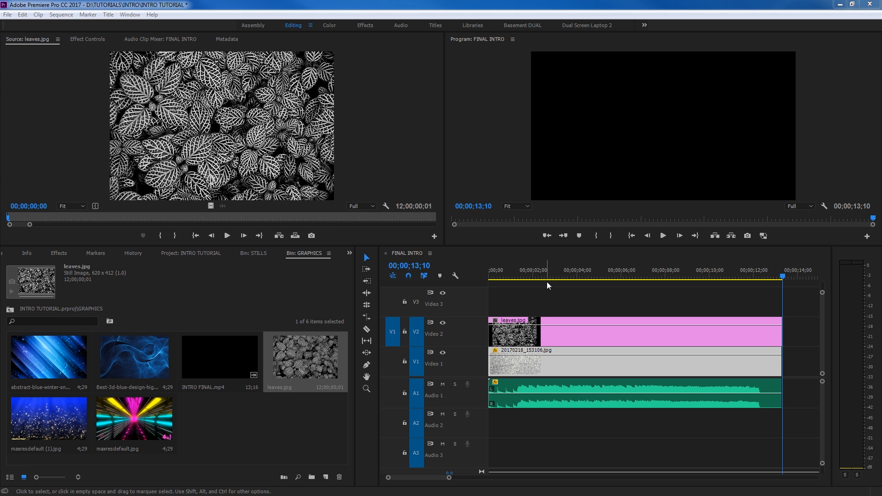
{"action": "left_click", "coordinate": [547, 283]}
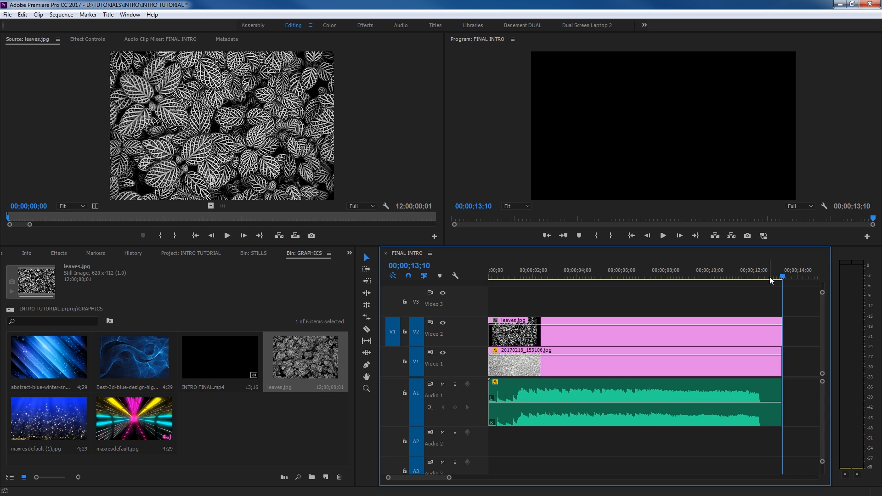
{"action": "key", "text": "Home"}
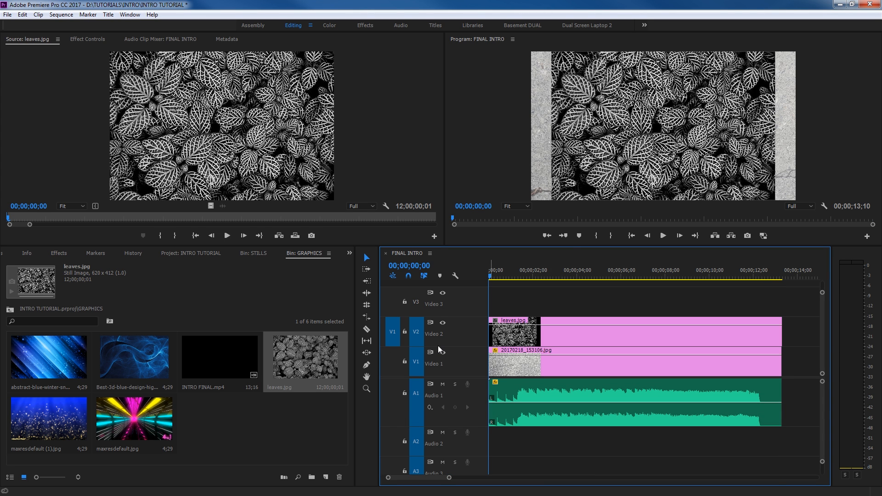
Hide video track V2 and set the concrete clip's Basic Correction exposure to -0.9 and contrast to 91.3 in Lumetri Color
{"action": "left_click", "coordinate": [442, 323]}
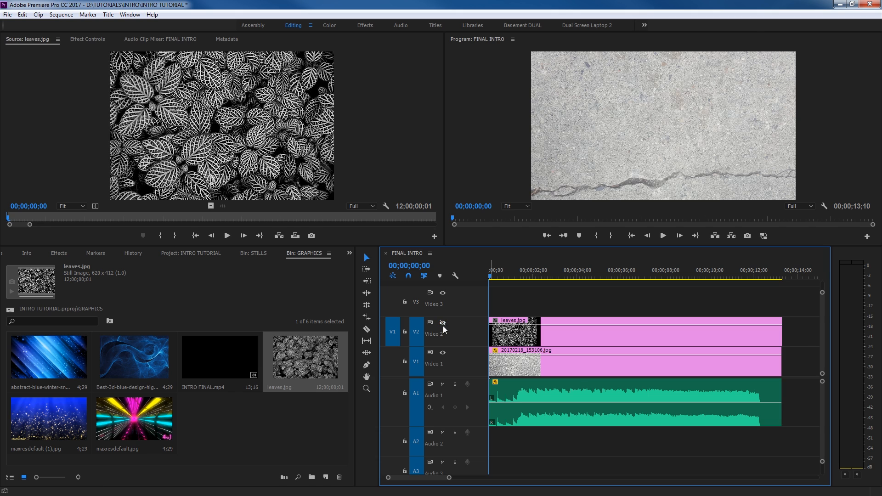
{"action": "left_click", "coordinate": [507, 368]}
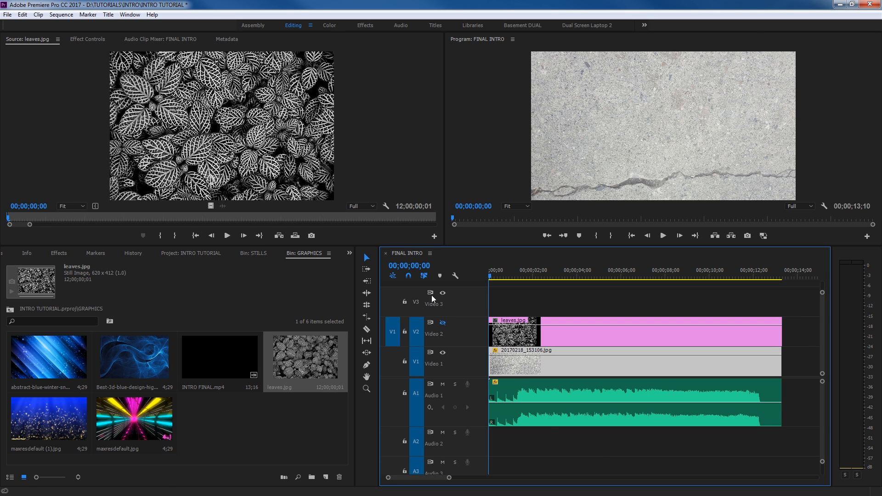
{"action": "left_click", "coordinate": [330, 26]}
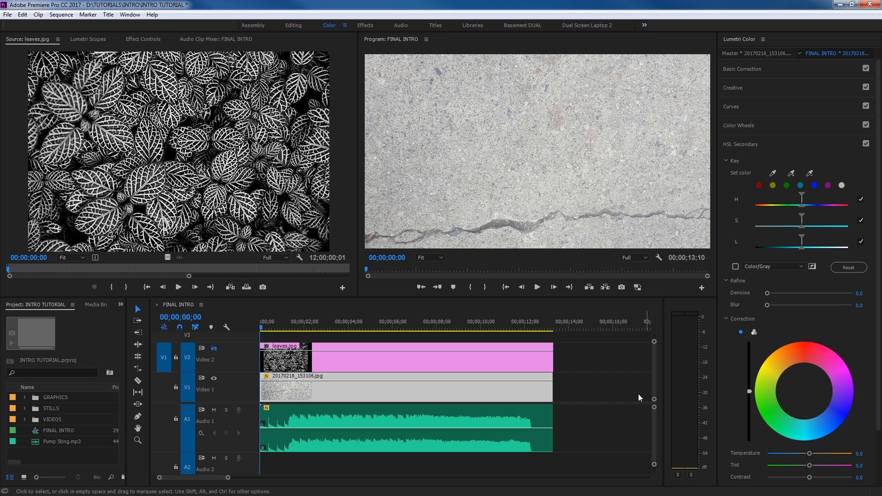
{"action": "left_click", "coordinate": [770, 87]}
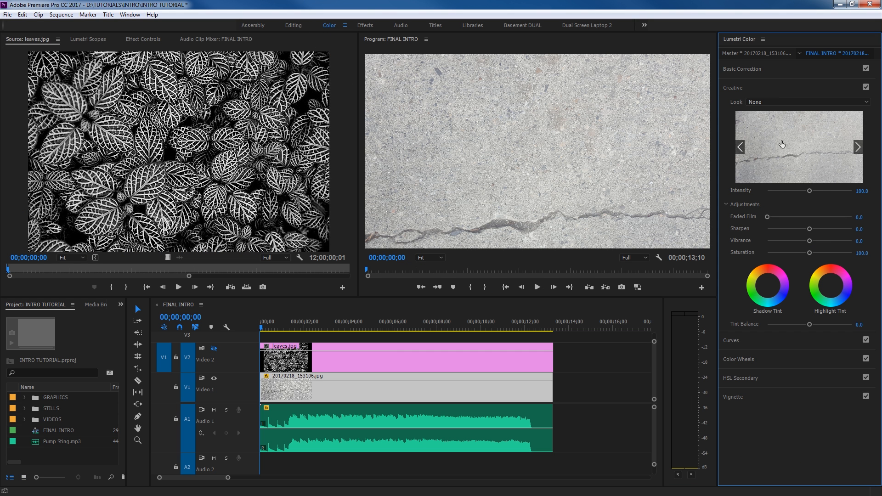
{"action": "left_click", "coordinate": [777, 70]}
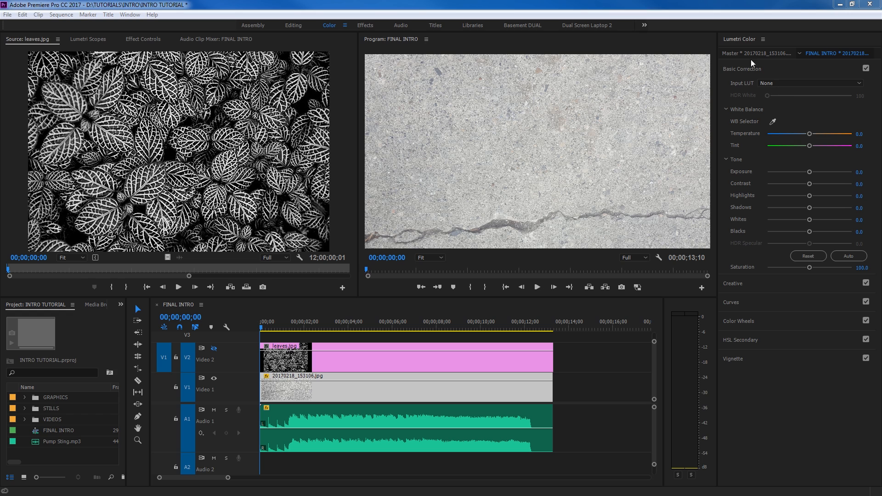
{"action": "left_click", "coordinate": [739, 219]}
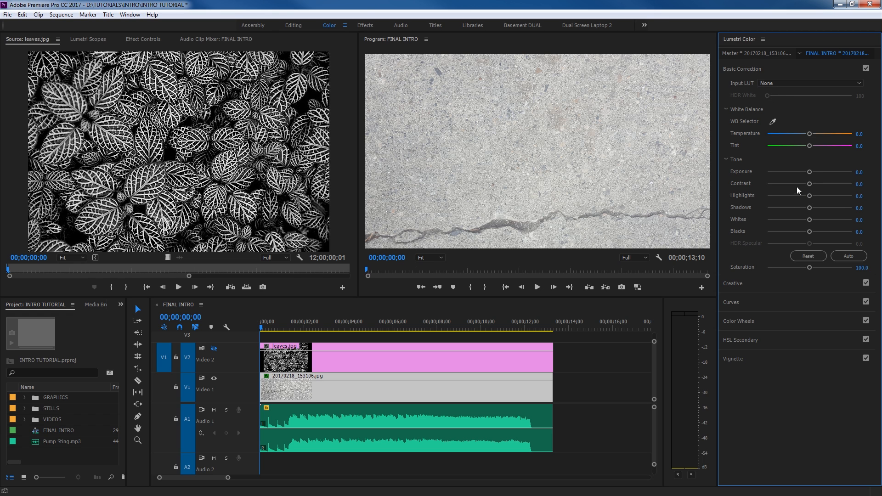
{"action": "mouse_move", "coordinate": [812, 172]}
{"action": "left_mouse_down"}
{"action": "mouse_move", "coordinate": [794, 174]}
{"action": "mouse_move", "coordinate": [801, 175]}
{"action": "left_mouse_up"}
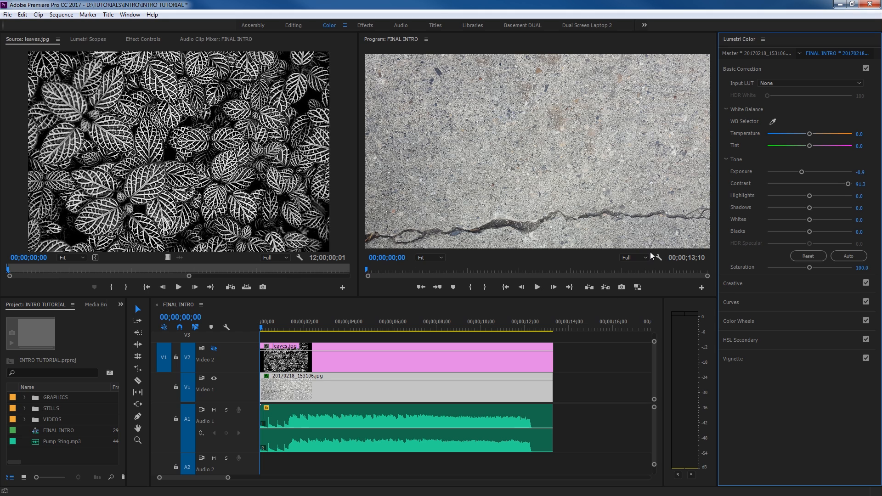
Show video track V2 again and scale the leaves.jpg clip to 200
{"action": "left_click", "coordinate": [262, 347]}
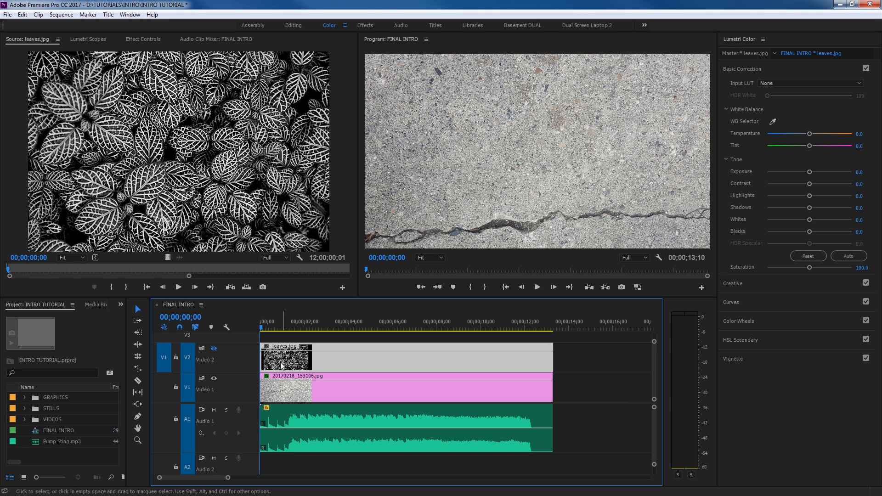
{"action": "left_click", "coordinate": [214, 348]}
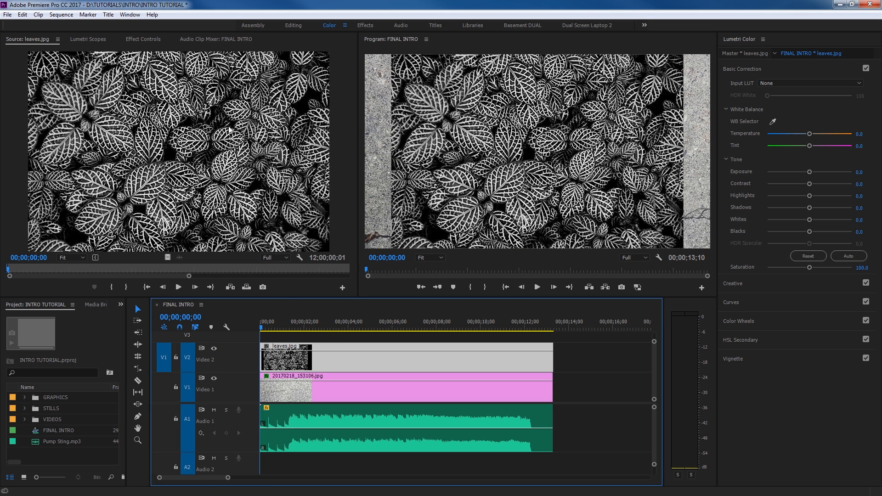
{"action": "left_click", "coordinate": [140, 39]}
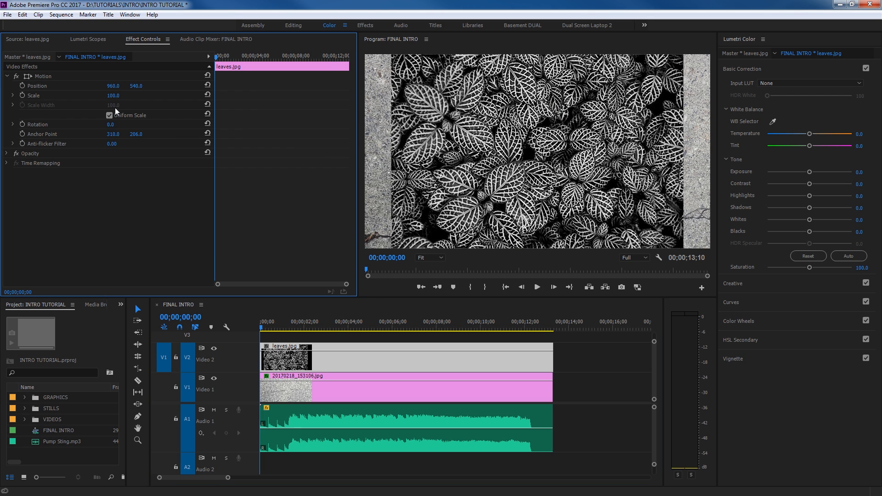
{"action": "left_click_drag", "start_coordinate": [113, 95], "coordinate": [393, 170]}
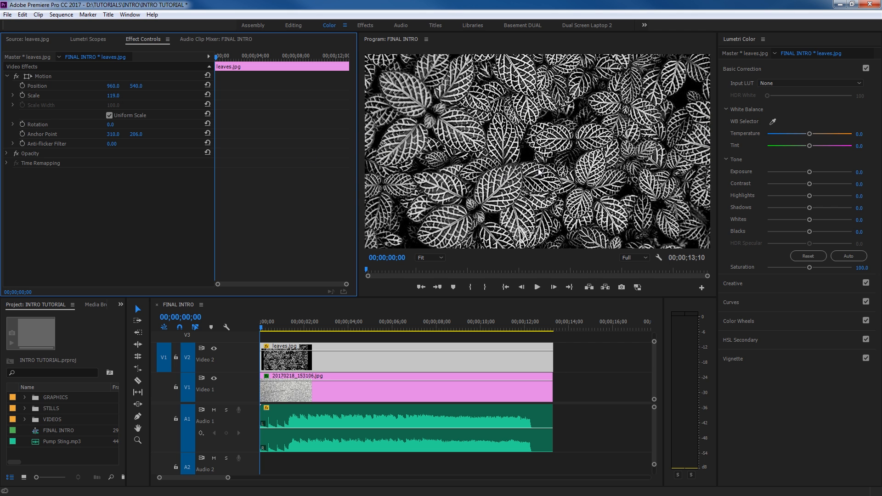
{"action": "left_click_drag", "start_coordinate": [117, 99], "coordinate": [141, 99]}
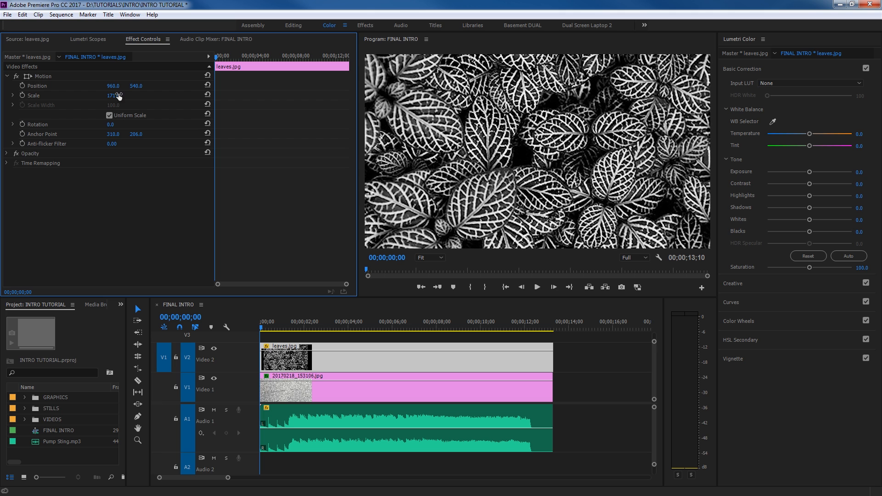
{"action": "left_click", "coordinate": [118, 93]}
{"action": "type", "text": "200"}
{"action": "key", "text": "Return"}
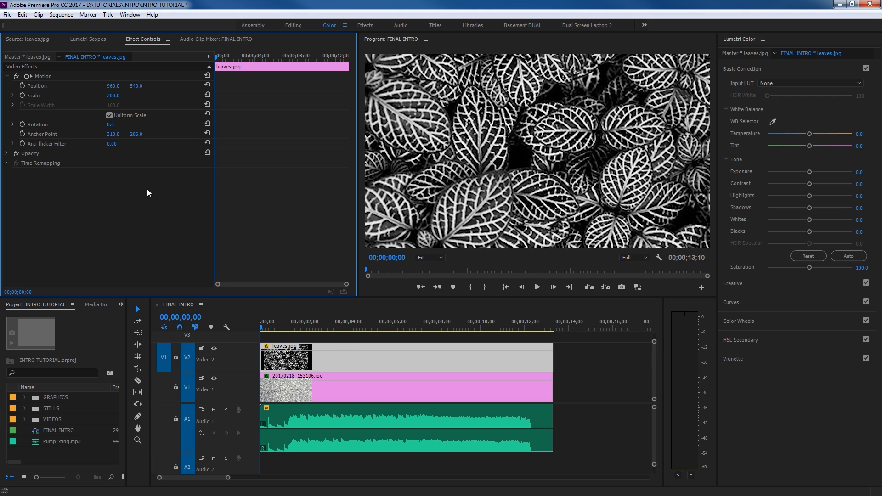
Enable rotation keyframing on leaves.jpg at the sequence start and add a second rotation keyframe at 00;00;13;08
{"action": "left_click", "coordinate": [22, 125]}
{"action": "key", "text": "End"}
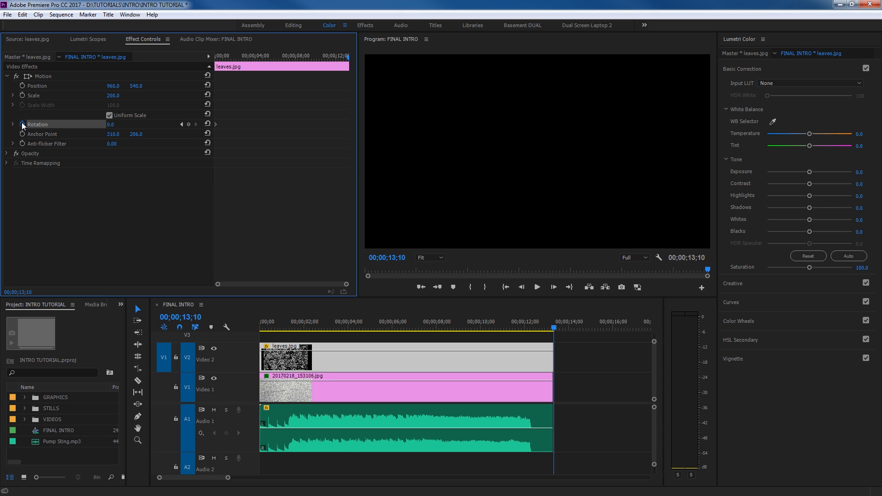
{"action": "key", "text": "Left"}
{"action": "key", "text": "Left"}
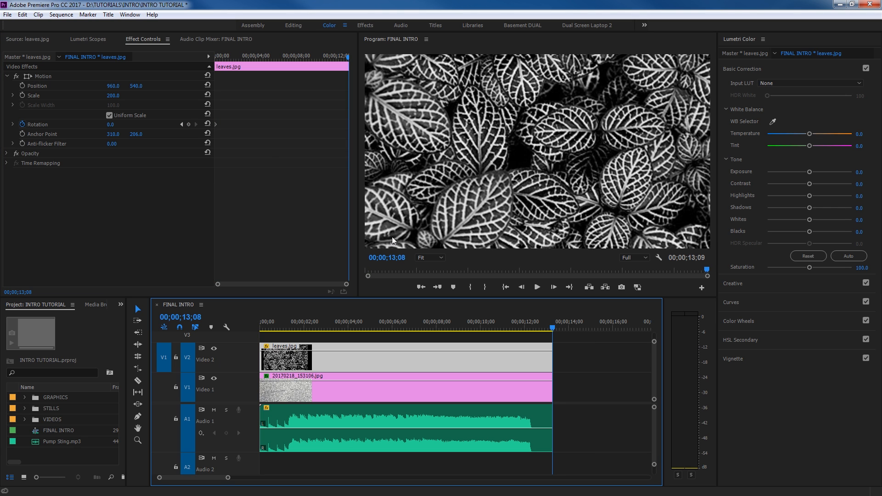
{"action": "left_click", "coordinate": [188, 124]}
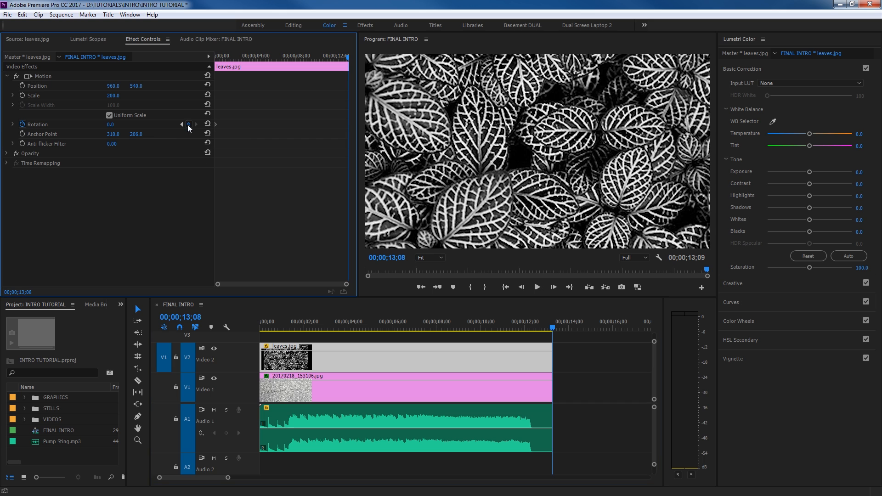
Set the leaves clip's starting rotation to -16° and turn it clockwise to a positive angle at the ending keyframe
{"action": "key", "text": "Home"}
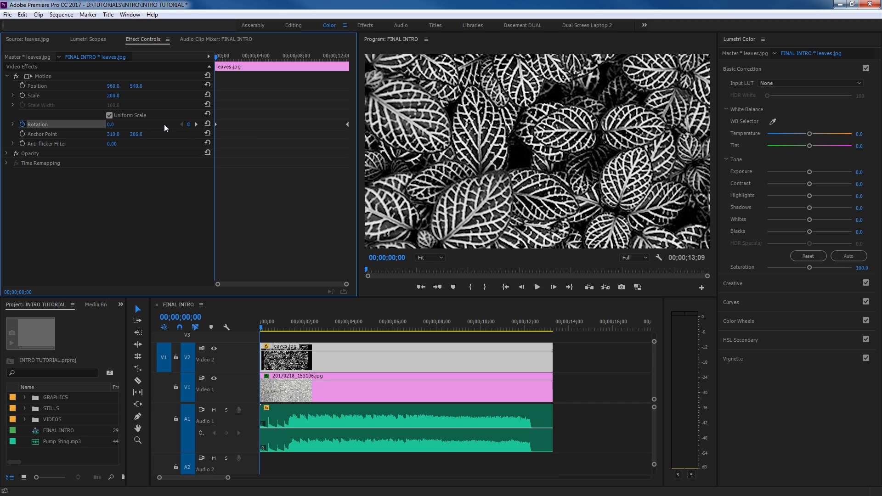
{"action": "left_click_drag", "start_coordinate": [113, 125], "coordinate": [105, 125]}
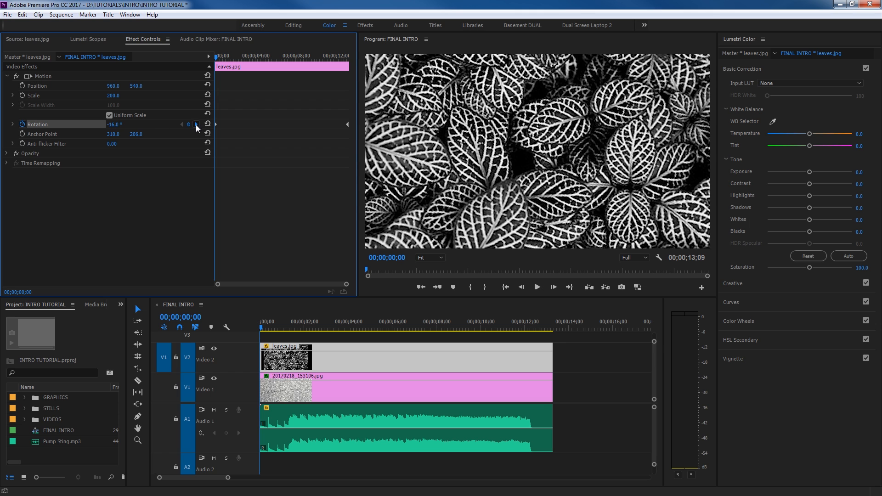
{"action": "key", "text": "End"}
{"action": "left_click_drag", "start_coordinate": [111, 125], "coordinate": [118, 125]}
{"action": "key", "text": "Home"}
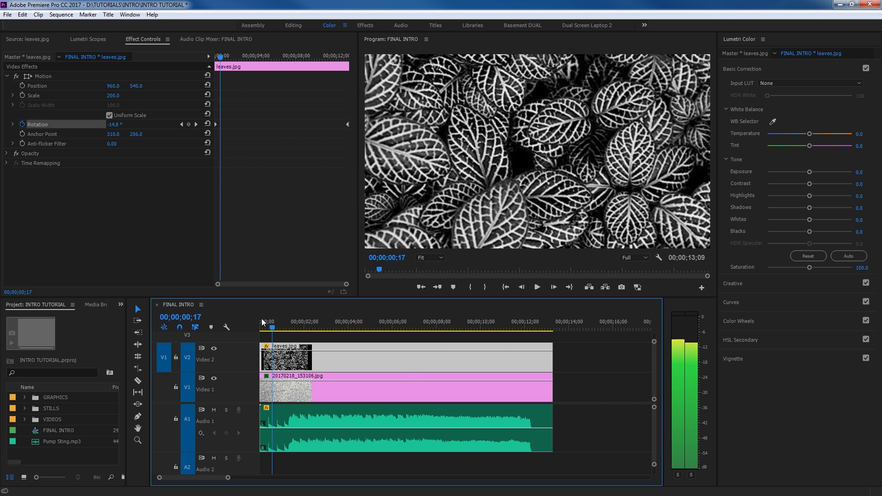
Mute the Audio 1 track and play FINAL INTRO from the start to preview the leaves' rotation
{"action": "left_click", "coordinate": [214, 410]}
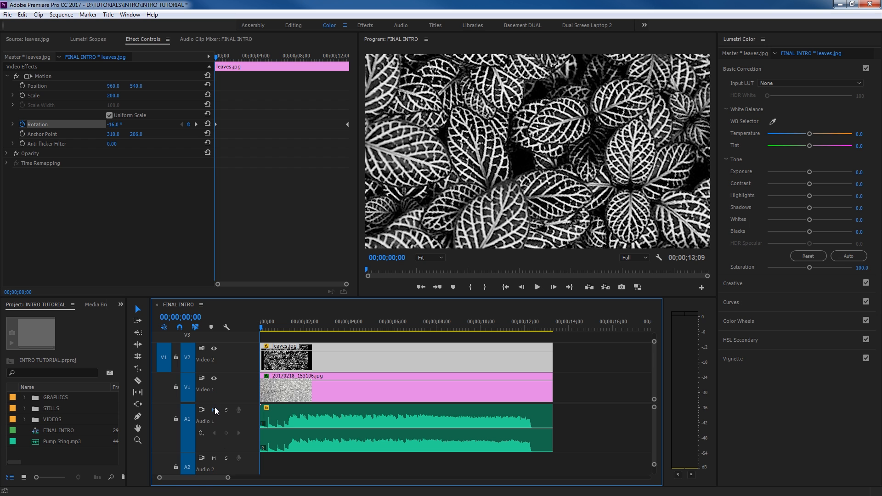
{"action": "key", "text": "space"}
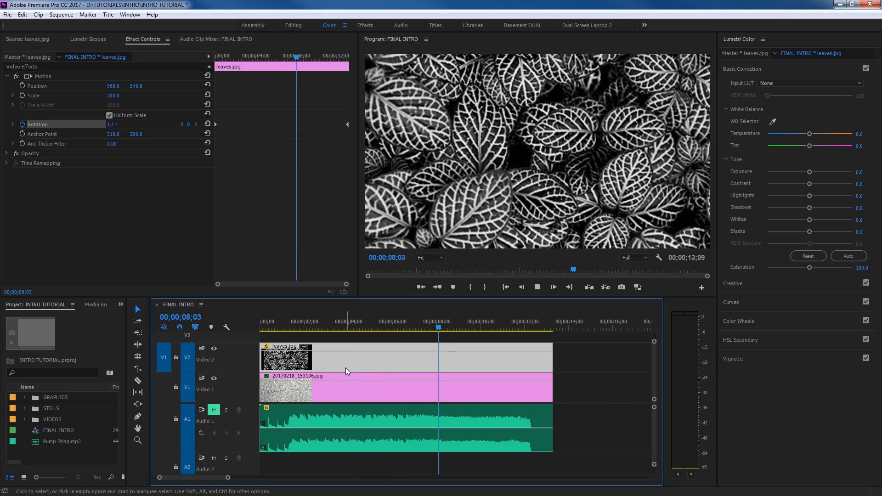
{"action": "left_click", "coordinate": [101, 223]}
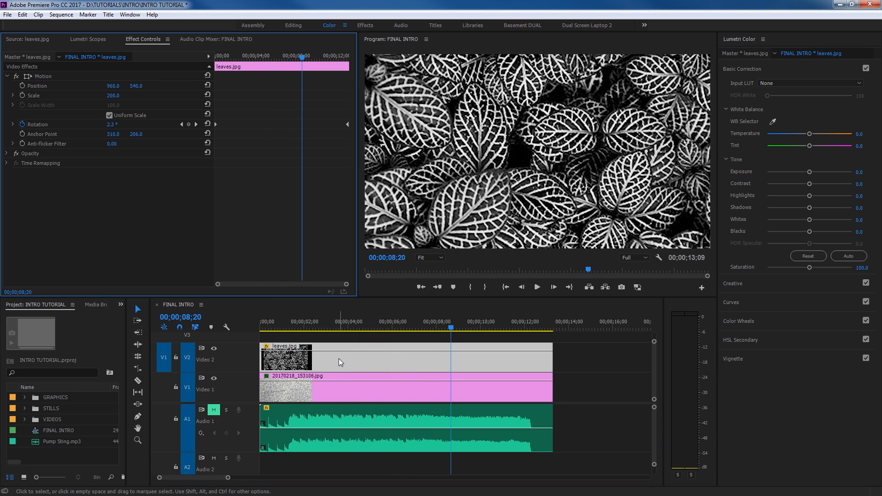
Set the leaves clip's blend mode to Screen and its opacity to 68%, without opacity keyframing
{"action": "left_click", "coordinate": [7, 154]}
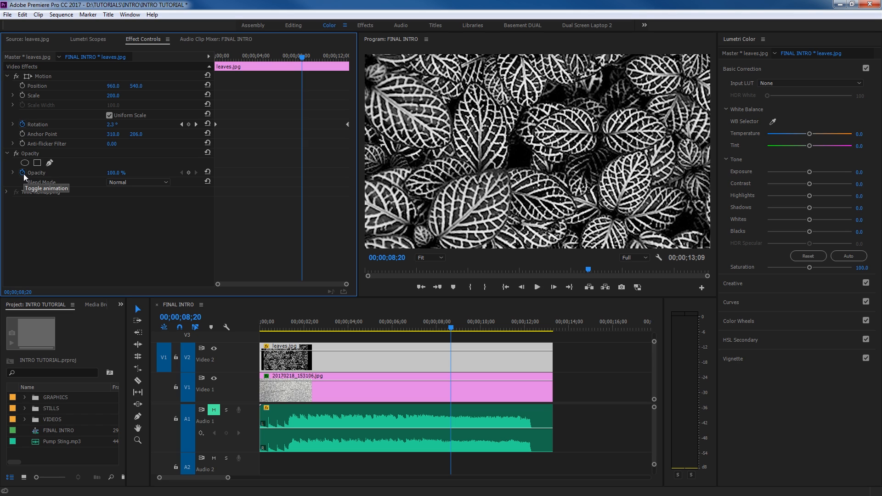
{"action": "left_click", "coordinate": [114, 183]}
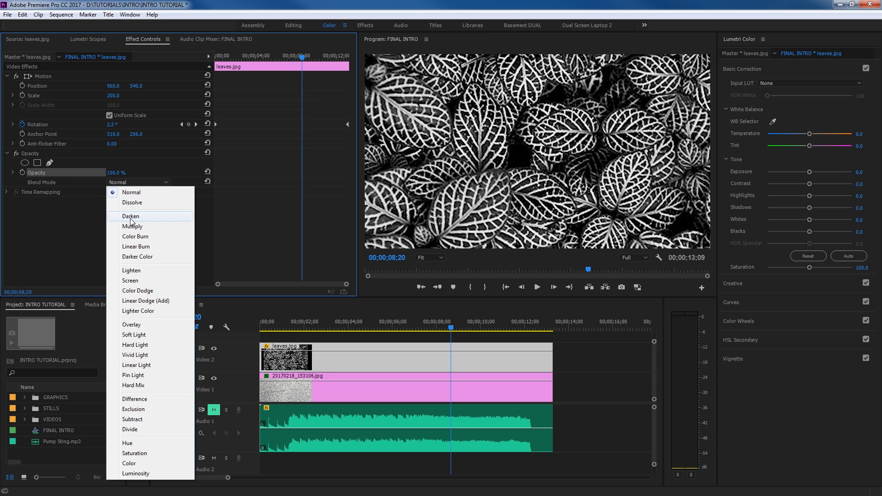
{"action": "left_click", "coordinate": [142, 280]}
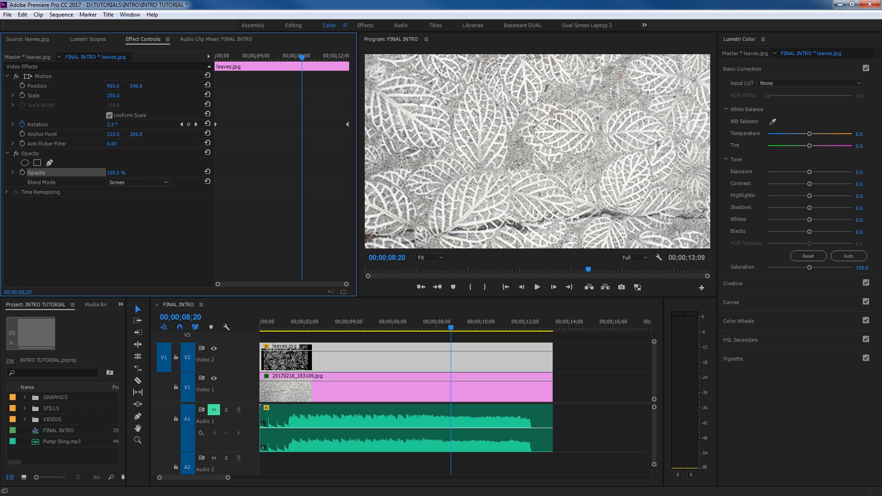
{"action": "left_click_drag", "start_coordinate": [116, 173], "coordinate": [99, 173]}
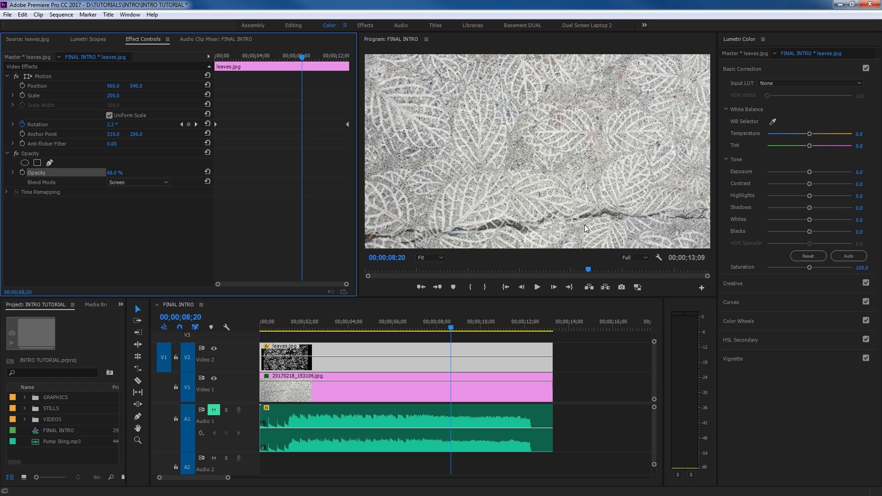
Switch to the Editing workspace, search the effects for "blur", and apply Gaussian Blur to the leaves.jpg clip on V2
{"action": "left_click", "coordinate": [294, 26]}
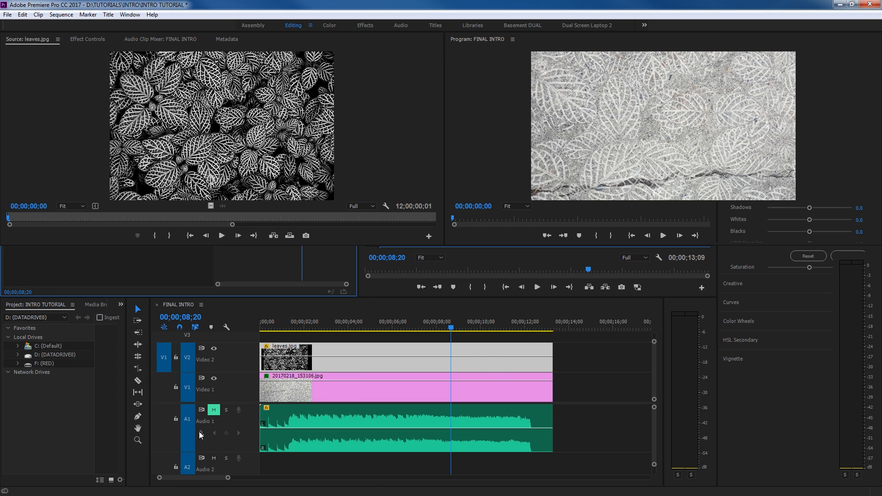
{"action": "left_click", "coordinate": [75, 254]}
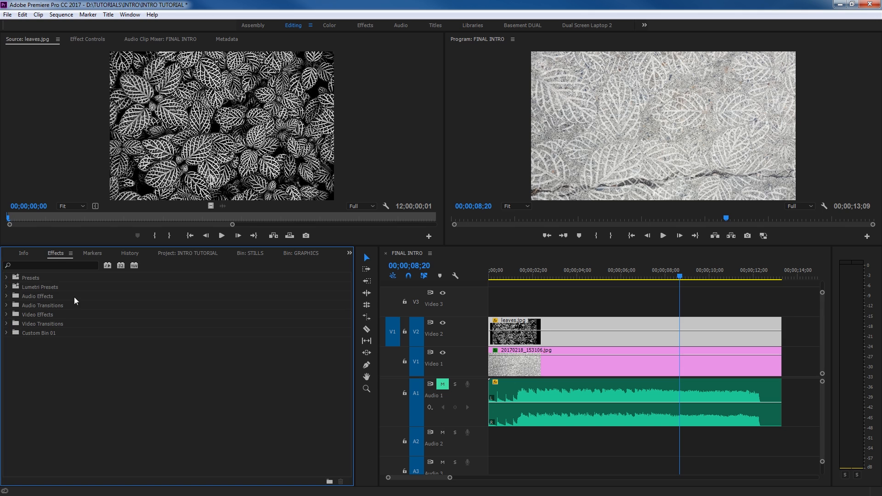
{"action": "left_click", "coordinate": [45, 266]}
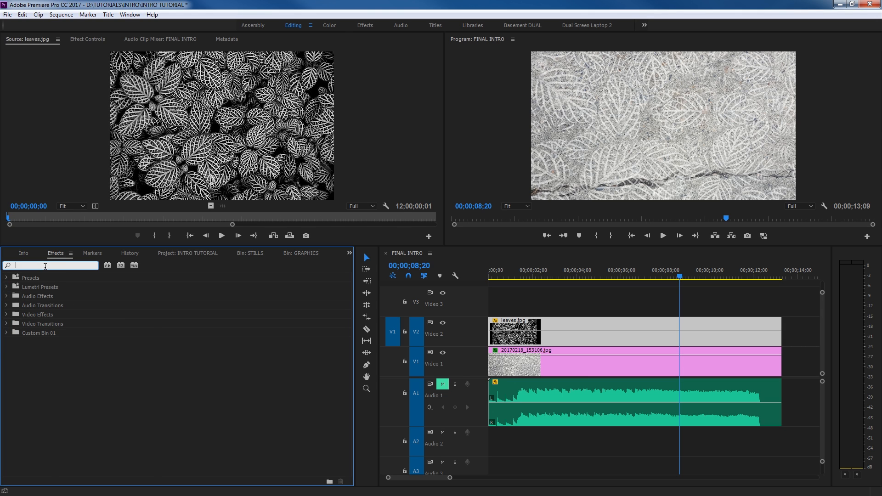
{"action": "type", "text": "blur"}
{"action": "scroll", "coordinate": [111, 345], "scroll_direction": "down", "scroll_amount": 1}
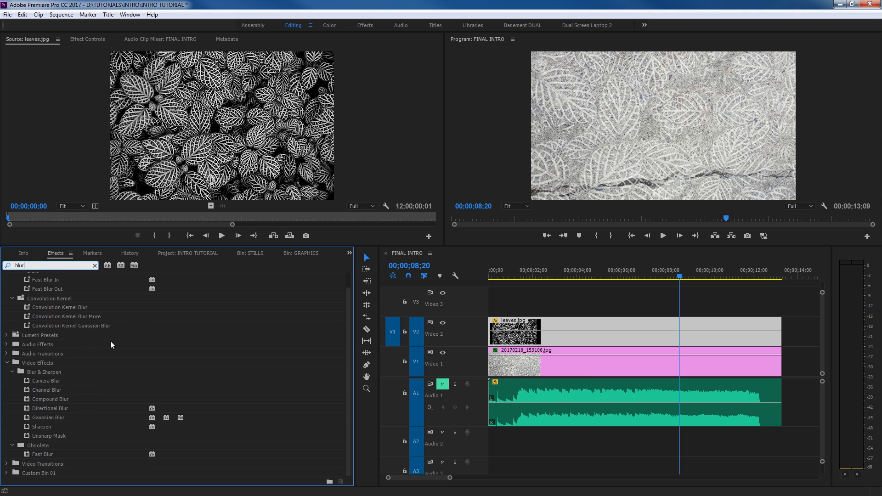
{"action": "left_click_drag", "start_coordinate": [49, 417], "coordinate": [581, 336]}
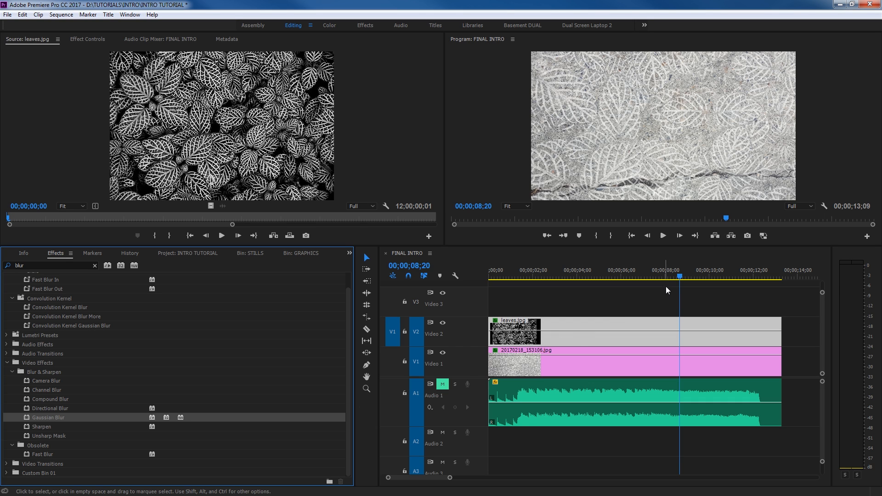
Set the Gaussian Blur blurriness on the leaves.jpg clip to 9.0
{"action": "left_click", "coordinate": [90, 39]}
{"action": "scroll", "coordinate": [132, 193], "scroll_direction": "down", "scroll_amount": 1}
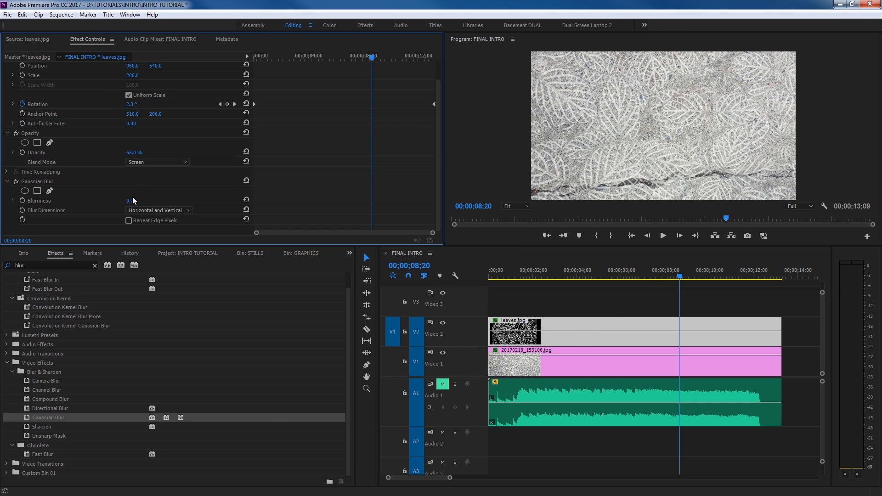
{"action": "left_click_drag", "start_coordinate": [132, 199], "coordinate": [136, 199]}
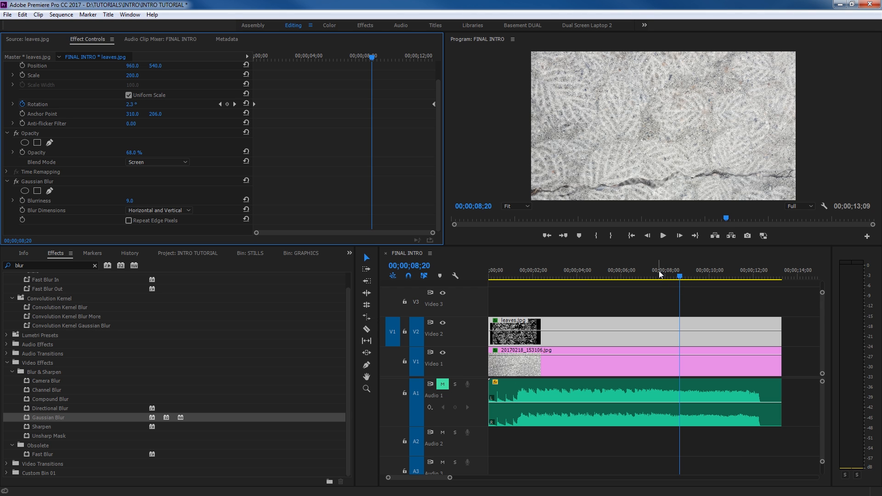
Return the playhead to the start of FINAL INTRO and play the sequence to check the blurred leaves overlay
{"action": "key", "text": "Home"}
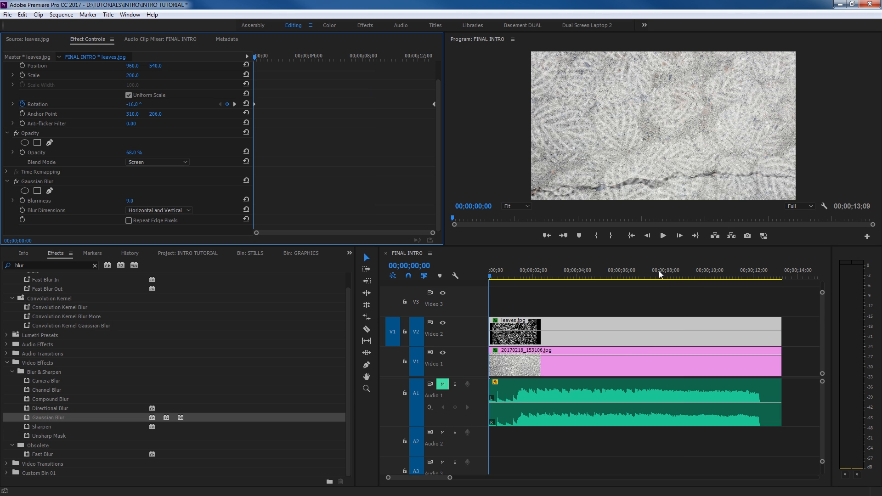
{"action": "key", "text": "shift+3"}
{"action": "key", "text": "space"}
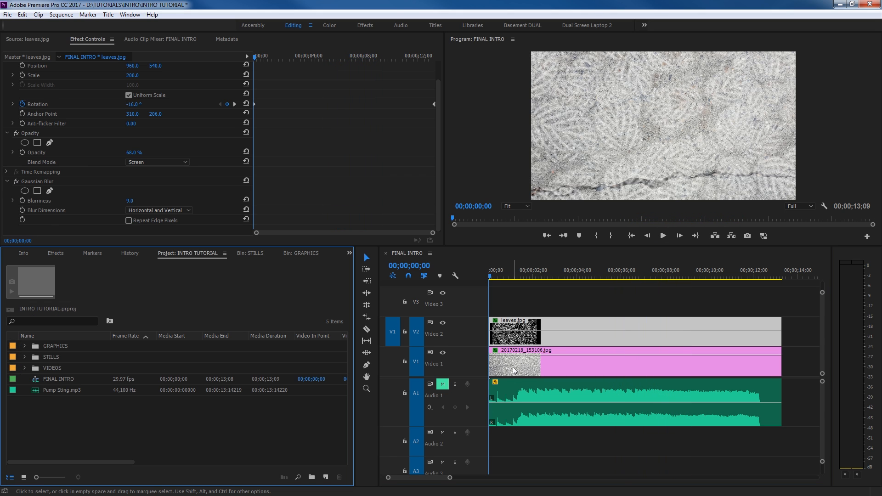
Set the Lumetri Color exposure of the concrete clip 20170218_153106.jpg on V1 to -2.3 in Basic Correction
{"action": "left_click", "coordinate": [513, 370]}
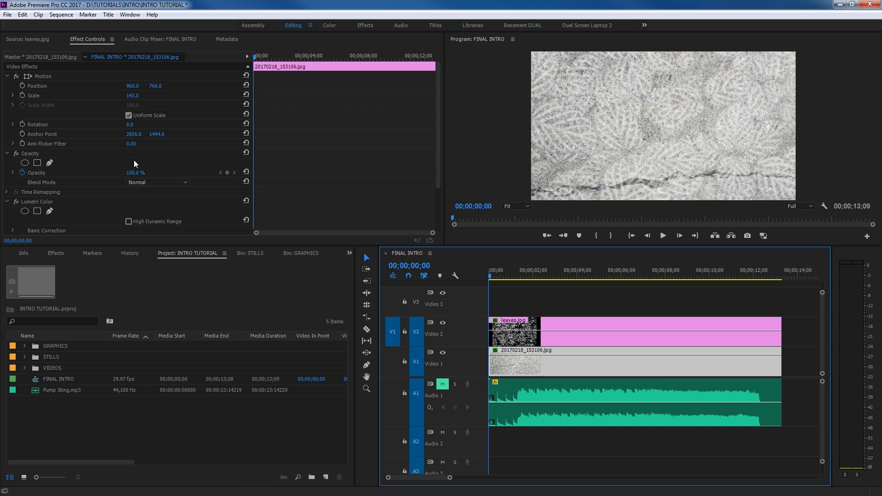
{"action": "scroll", "coordinate": [94, 197], "scroll_direction": "down", "scroll_amount": 3}
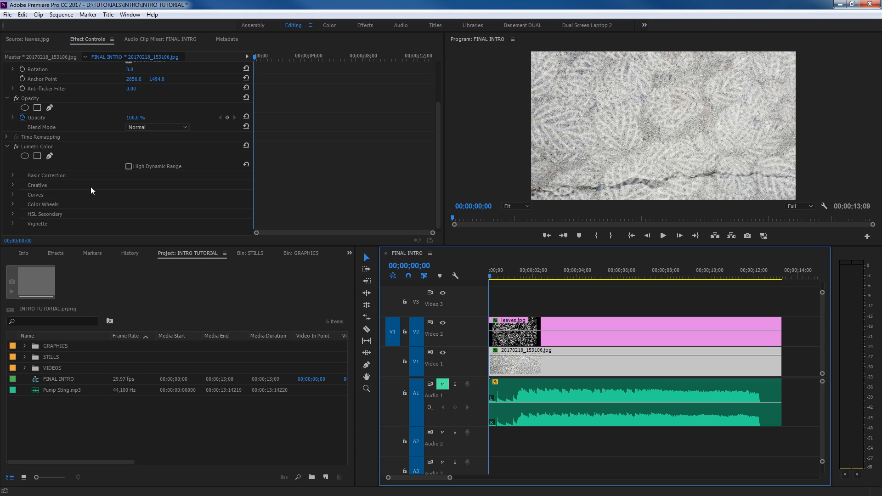
{"action": "left_click", "coordinate": [14, 171]}
{"action": "scroll", "coordinate": [87, 205], "scroll_direction": "down", "scroll_amount": 4}
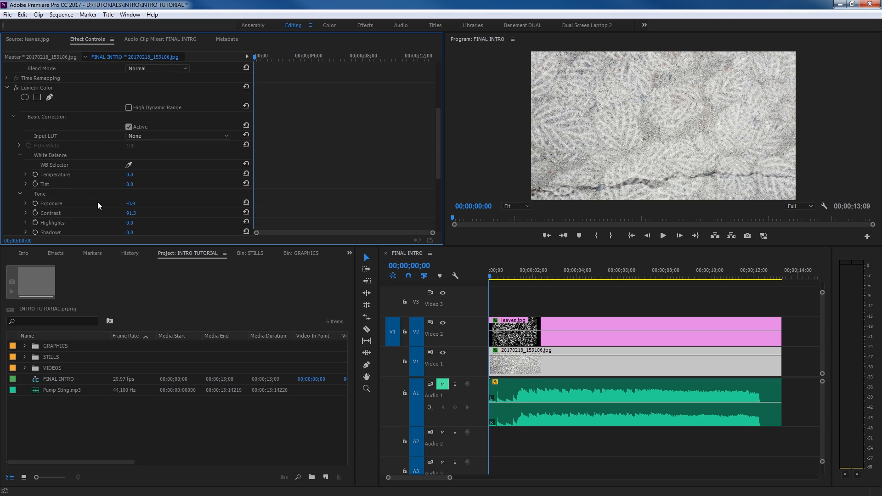
{"action": "left_click_drag", "start_coordinate": [131, 177], "coordinate": [128, 176]}
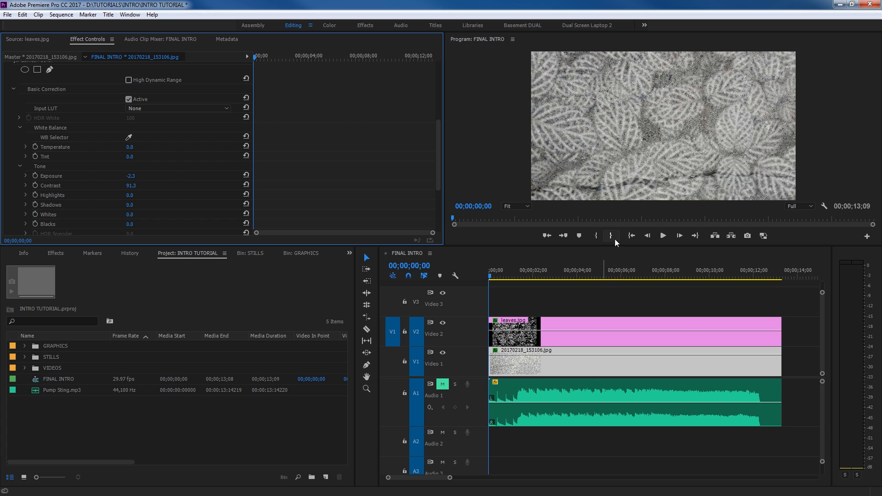
Nest the leaves.jpg and 20170218_153106.jpg clips together as a sequence named BACKGROUND NEST
{"action": "left_click_drag", "start_coordinate": [527, 298], "coordinate": [553, 340]}
{"action": "right_click", "coordinate": [555, 336]}
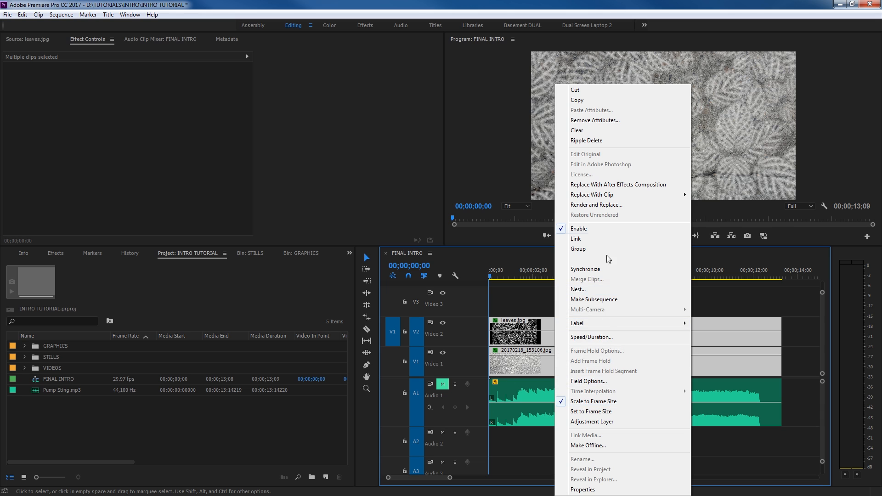
{"action": "left_click", "coordinate": [578, 290]}
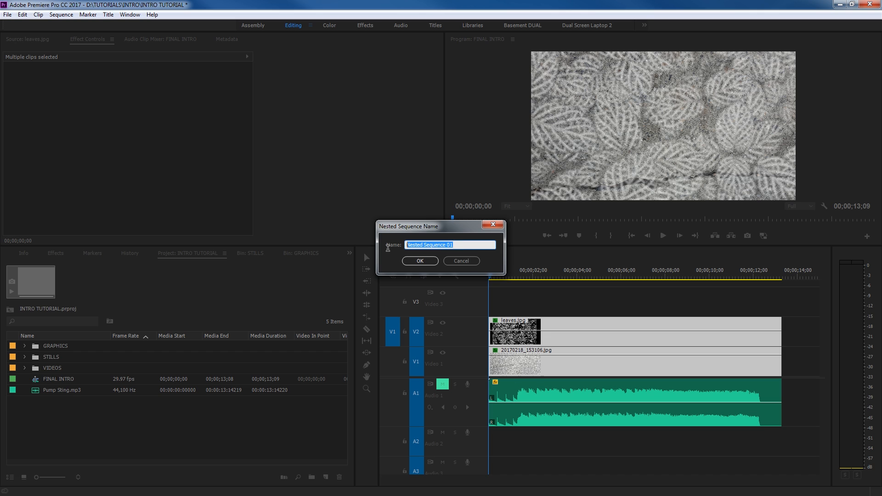
{"action": "type", "text": "BACKGROUND NEST"}
{"action": "left_click", "coordinate": [420, 261]}
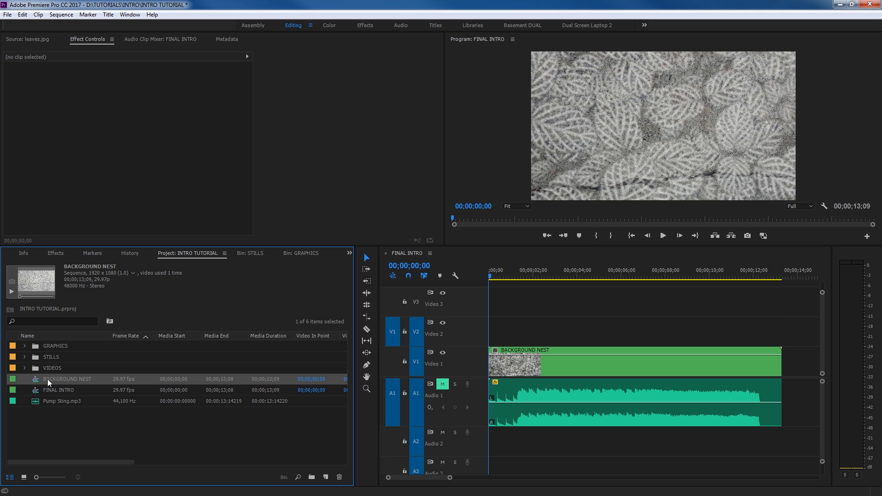
Open BACKGROUND NEST to inspect its two clips, close it, and route the video source patch to V1 in FINAL INTRO
{"action": "left_click", "coordinate": [514, 359]}
{"action": "double_click", "coordinate": [514, 359]}
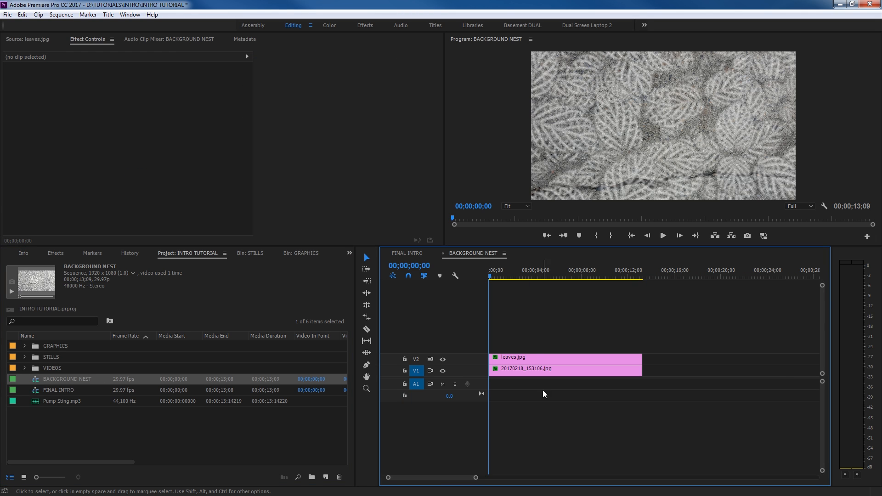
{"action": "left_click_drag", "start_coordinate": [542, 390], "coordinate": [542, 359]}
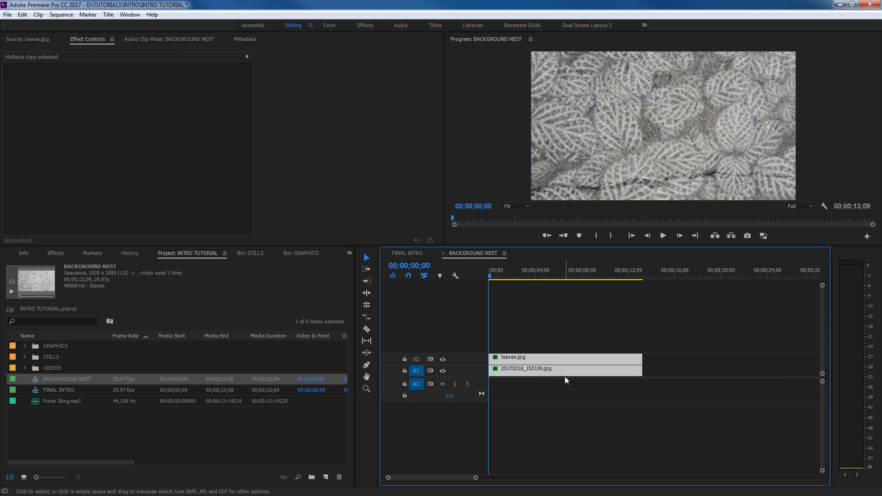
{"action": "left_click", "coordinate": [443, 253]}
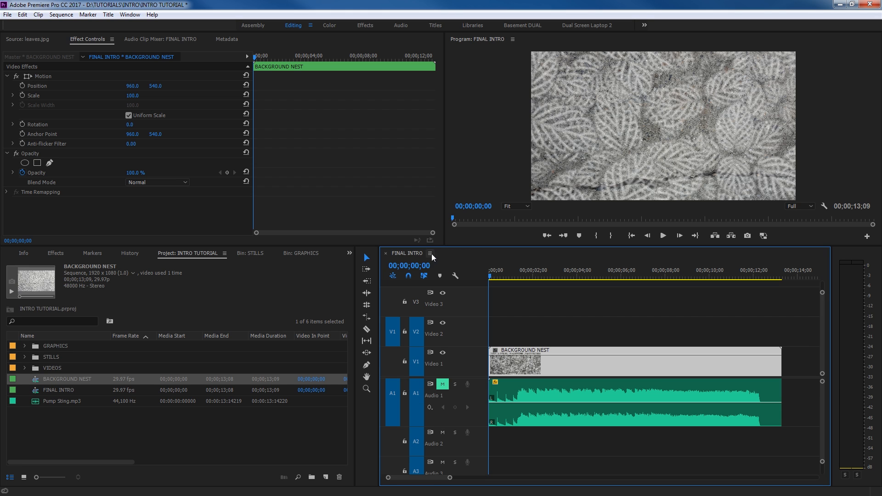
{"action": "left_click", "coordinate": [389, 359]}
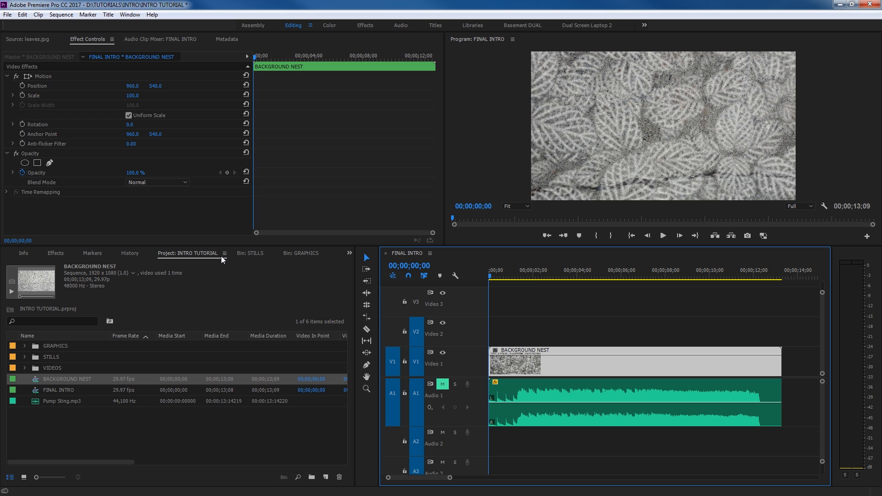
Switch to the Color workspace, set the BACKGROUND NEST clip's Lumetri vignette amount to -3.0, and compare with the vignette off and on
{"action": "left_click", "coordinate": [329, 25]}
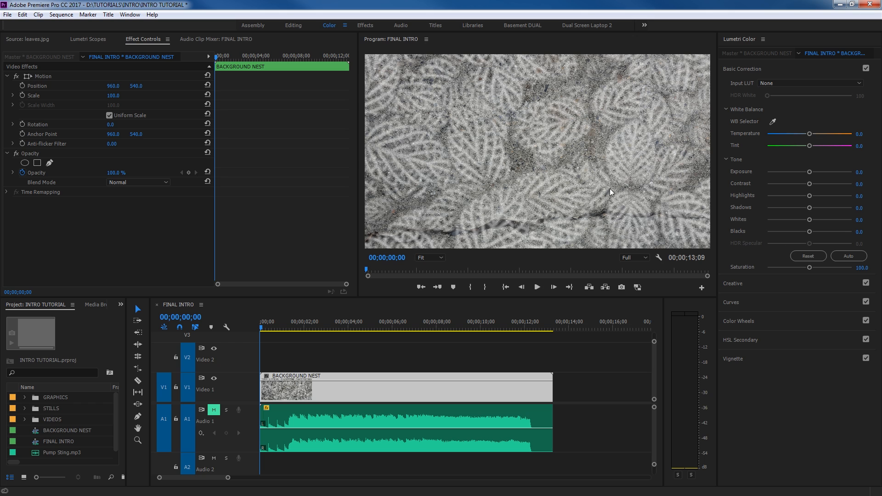
{"action": "left_click", "coordinate": [765, 361]}
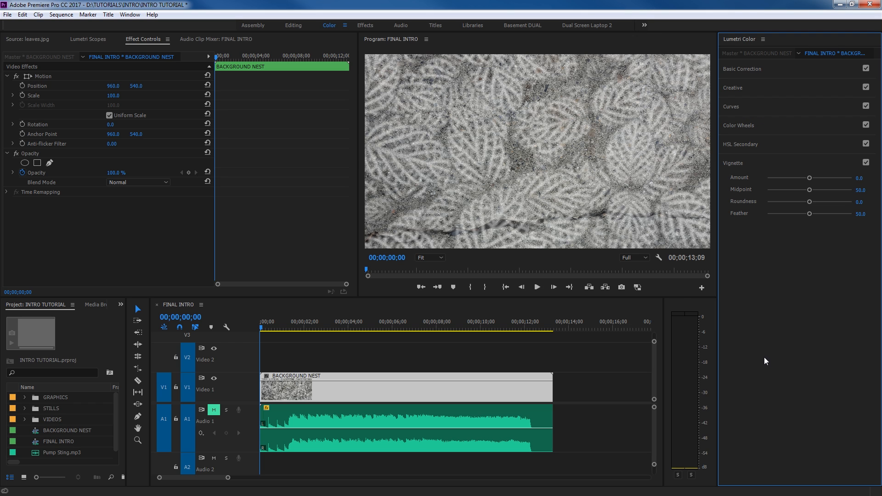
{"action": "left_click_drag", "start_coordinate": [810, 178], "coordinate": [764, 189]}
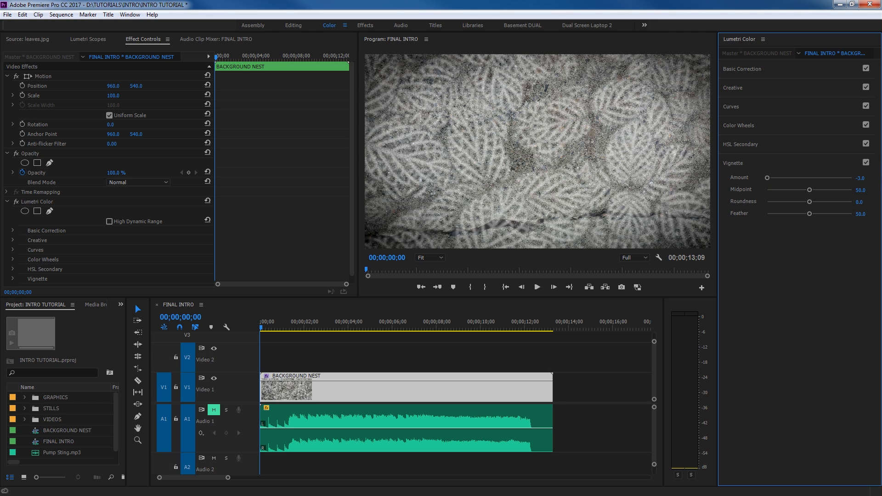
{"action": "left_click", "coordinate": [866, 162]}
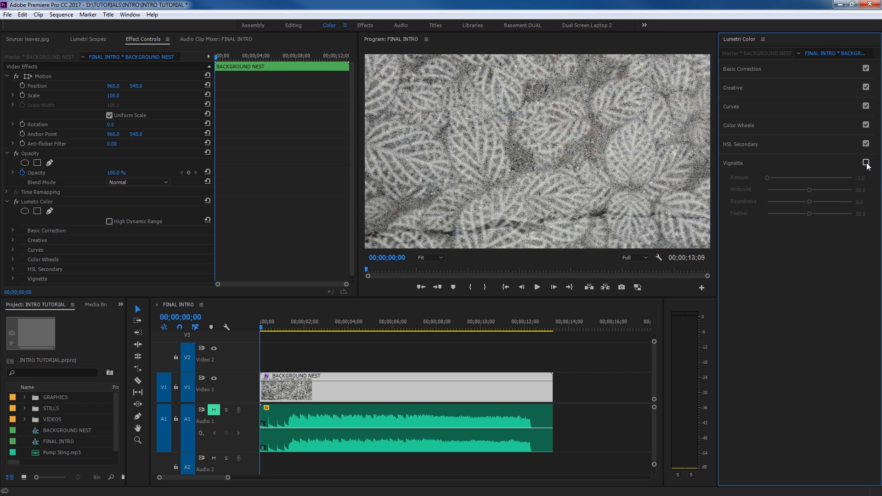
{"action": "left_click", "coordinate": [866, 162]}
Set the vignette midpoint to 32.6, roundness to -5.4 and feather to 58.2, and compare with the vignette off and on
{"action": "left_click_drag", "start_coordinate": [804, 194], "coordinate": [816, 218]}
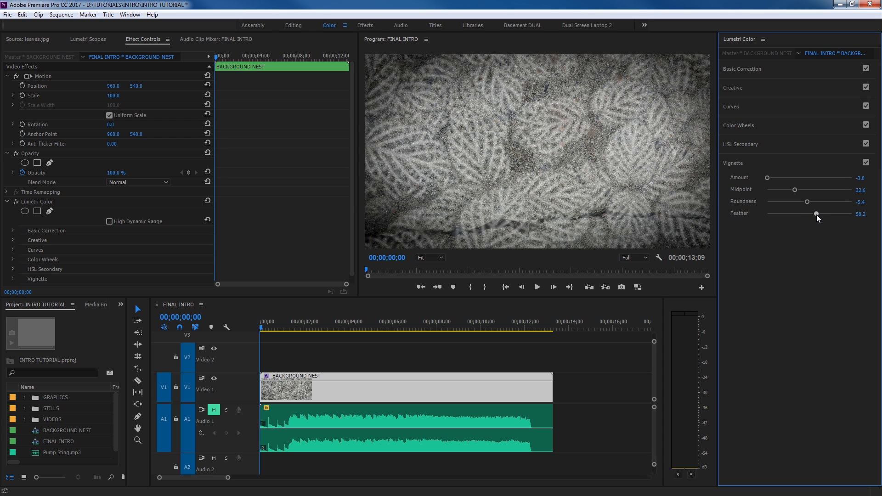
{"action": "left_click", "coordinate": [866, 162]}
{"action": "left_click", "coordinate": [866, 162]}
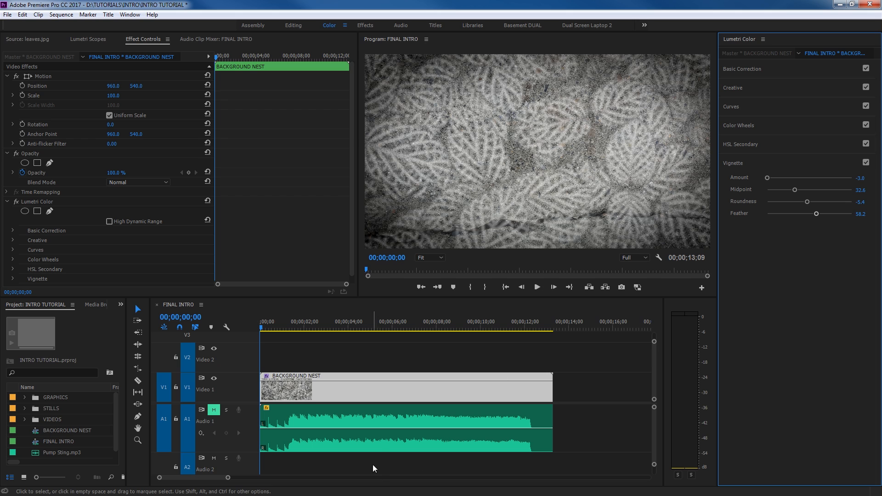
Unmute Audio 1, copy Pump Sting.mp3 from FINAL INTRO onto A1 in BACKGROUND NEST, and expand the tracks there
{"action": "left_click", "coordinate": [213, 409]}
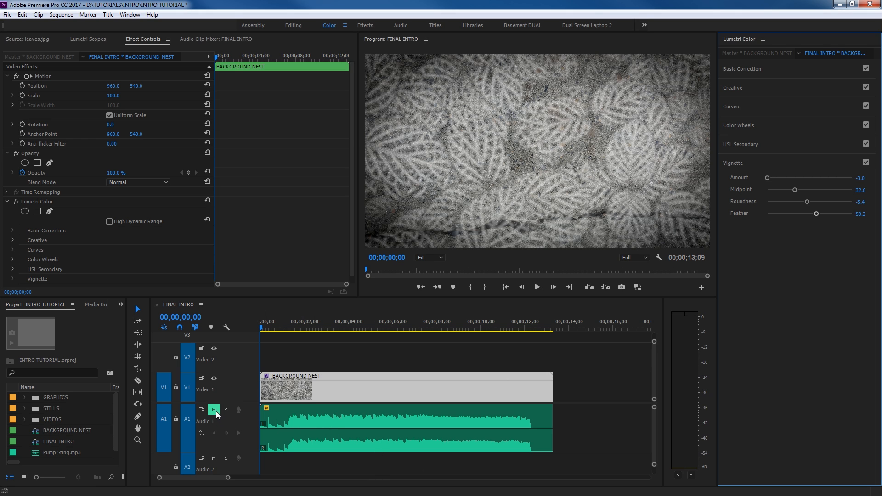
{"action": "left_click", "coordinate": [279, 421]}
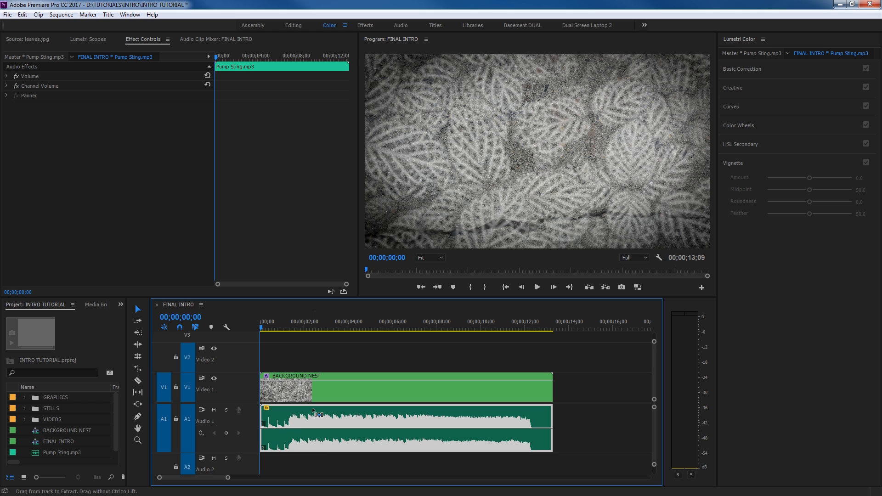
{"action": "left_click", "coordinate": [196, 327]}
{"action": "double_click", "coordinate": [320, 388]}
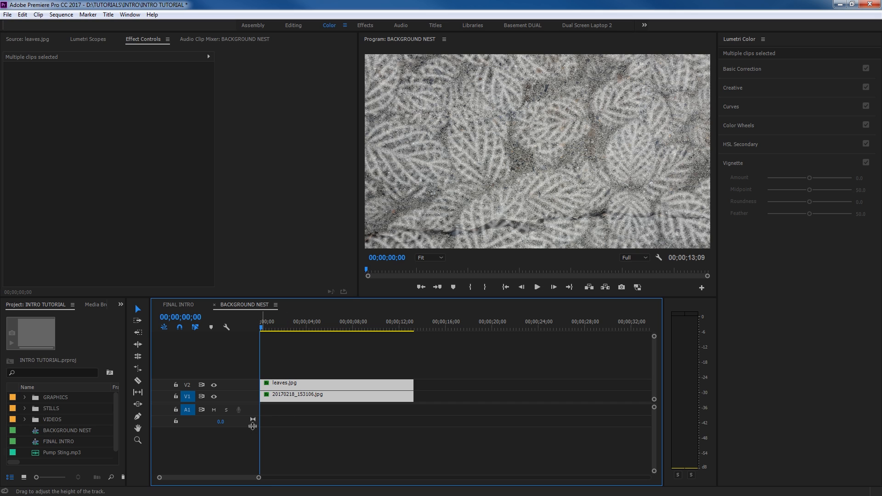
{"action": "key", "text": "ctrl+v"}
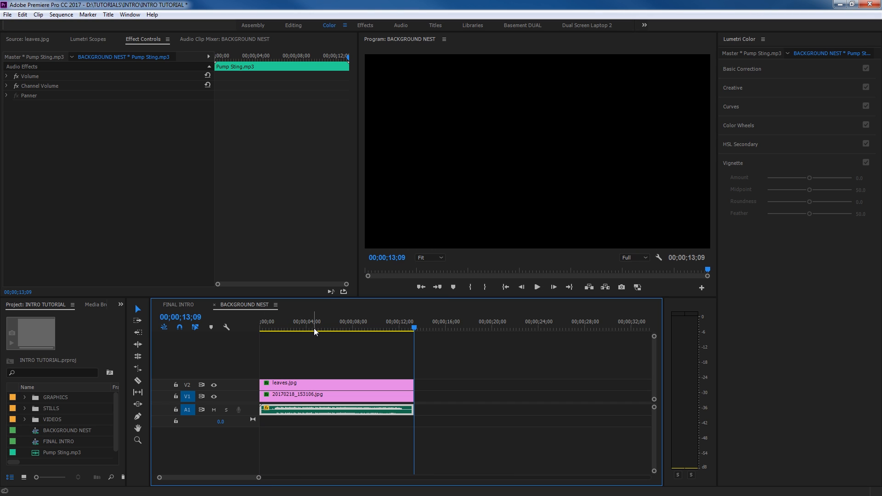
{"action": "key", "text": "backslash"}
{"action": "key", "text": "shift+equal"}
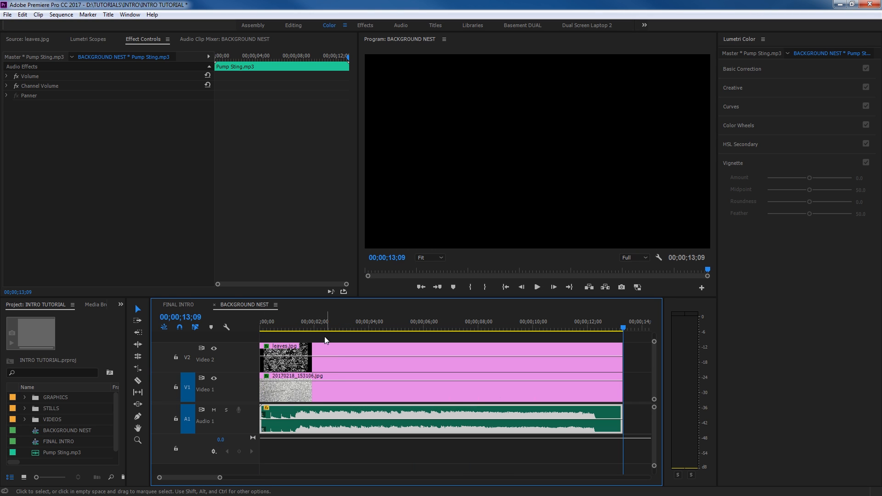
Play BACKGROUND NEST from its start to check the Pump Sting beats, and return the playhead to the start
{"action": "key", "text": "Home"}
{"action": "key", "text": "equal"}
{"action": "key", "text": "equal"}
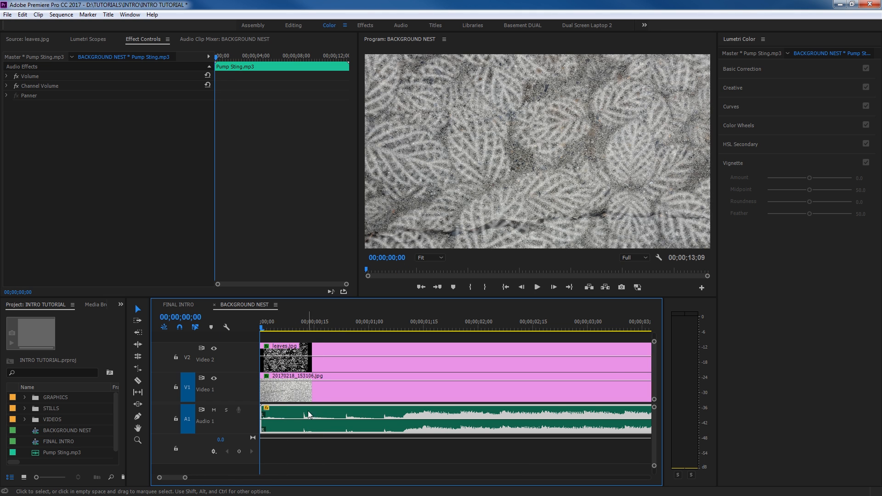
{"action": "key", "text": "space"}
{"action": "key", "text": "space"}
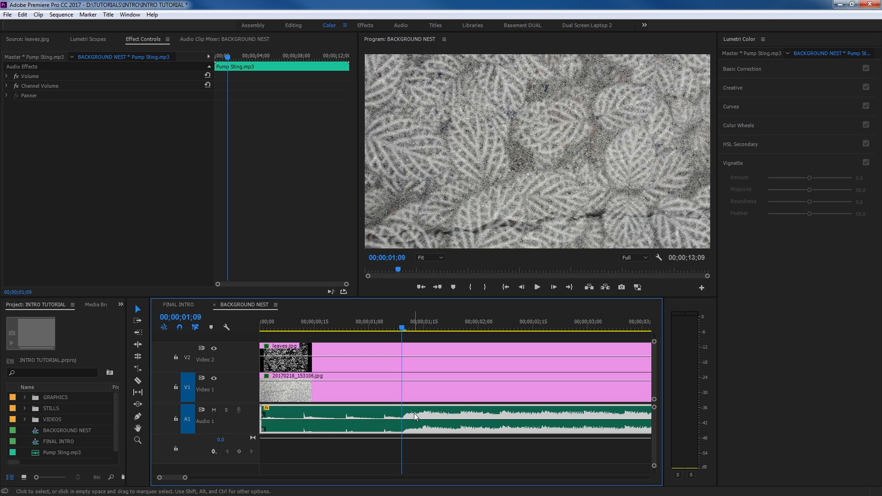
{"action": "key", "text": "space"}
{"action": "key", "text": "space"}
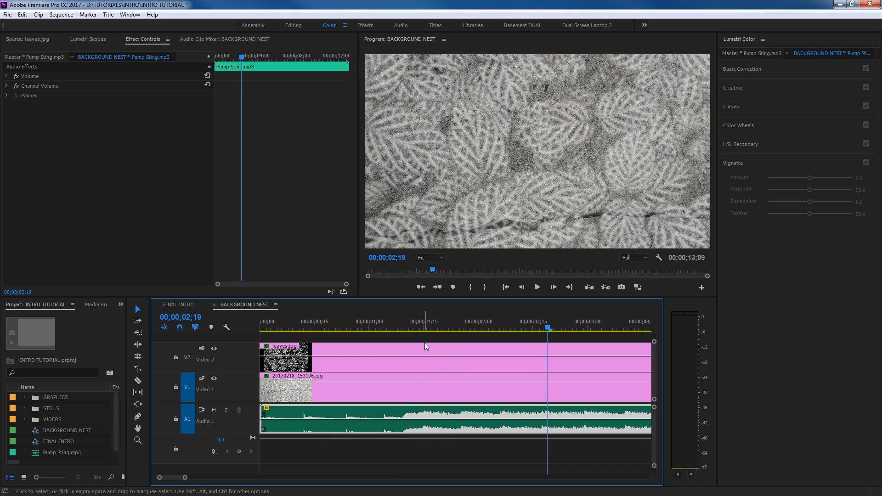
{"action": "left_click_drag", "start_coordinate": [349, 322], "coordinate": [261, 322]}
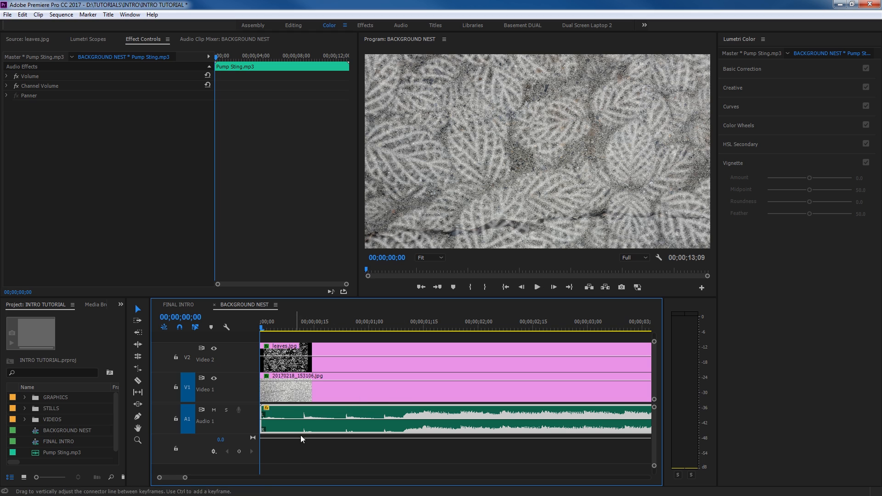
Apply Lumetri Color to the leaves.jpg clip on V2 through a small exposure change, and reset its exposure to 0.0
{"action": "left_click", "coordinate": [339, 349]}
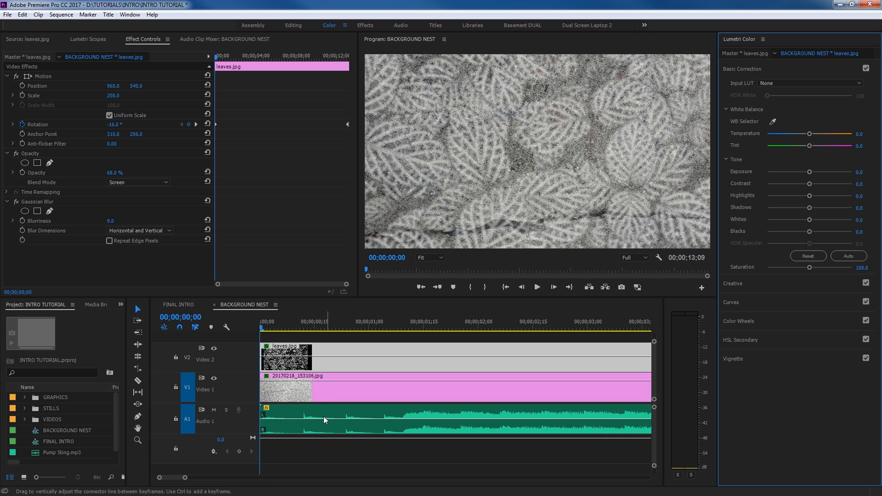
{"action": "left_click", "coordinate": [92, 263]}
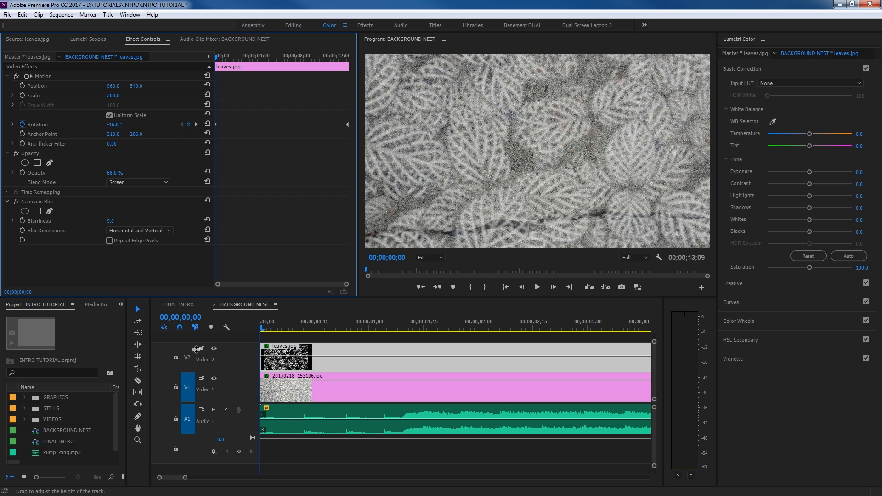
{"action": "left_click", "coordinate": [306, 349]}
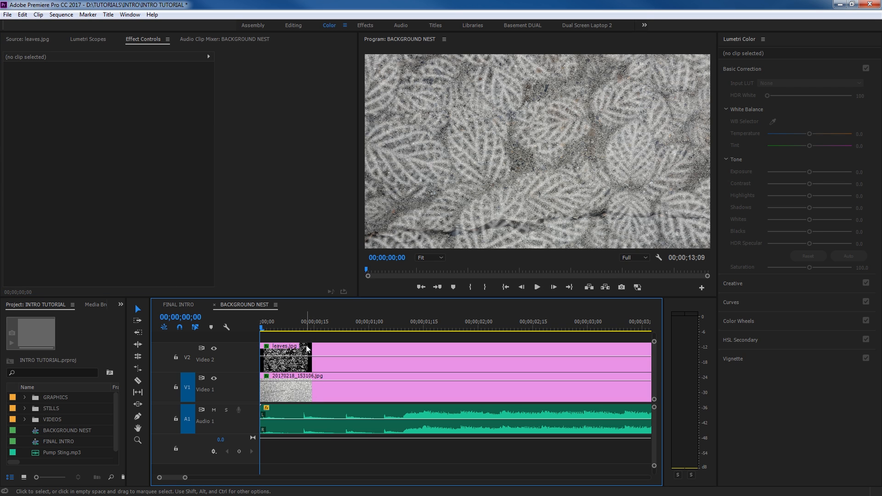
{"action": "left_click", "coordinate": [307, 349]}
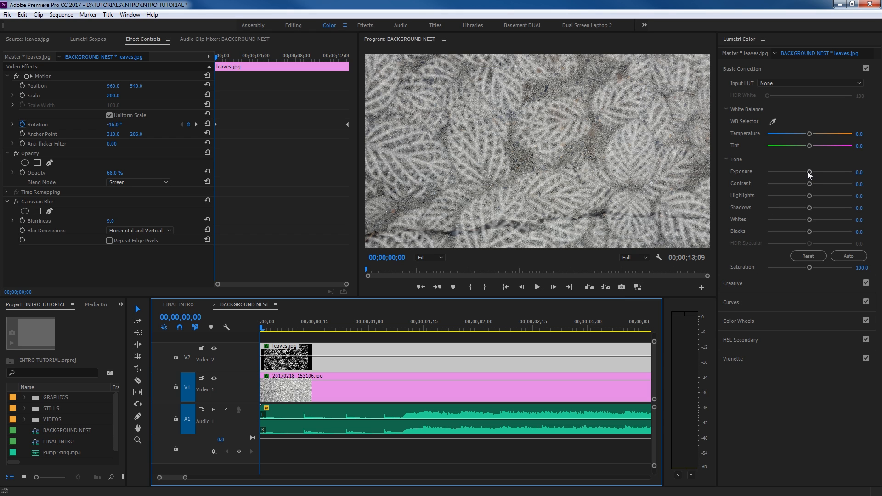
{"action": "left_click_drag", "start_coordinate": [808, 175], "coordinate": [808, 172]}
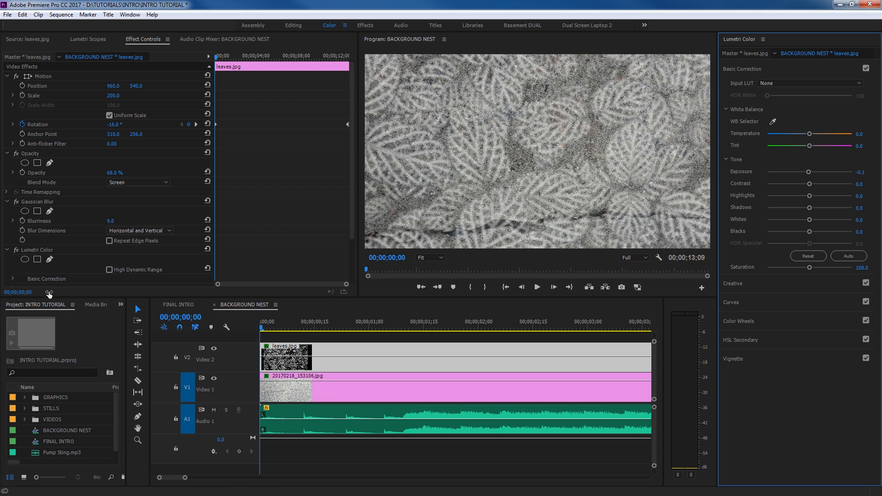
{"action": "double_click", "coordinate": [806, 174]}
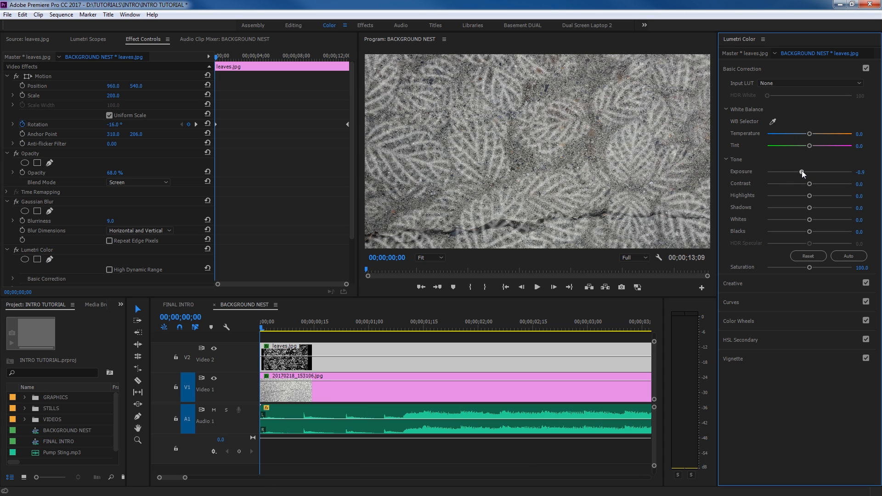
Raise the leaves.jpg clip's Lumetri Basic Correction exposure to 6.8 at the start of BACKGROUND NEST
{"action": "scroll", "coordinate": [63, 251], "scroll_direction": "down", "scroll_amount": 2}
{"action": "scroll", "coordinate": [64, 253], "scroll_direction": "down", "scroll_amount": 2}
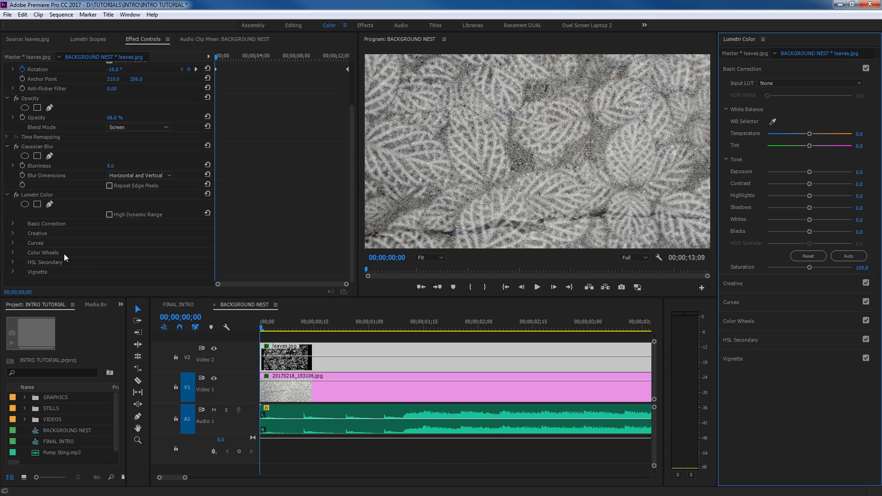
{"action": "left_click", "coordinate": [12, 223]}
{"action": "scroll", "coordinate": [115, 252], "scroll_direction": "down", "scroll_amount": 7}
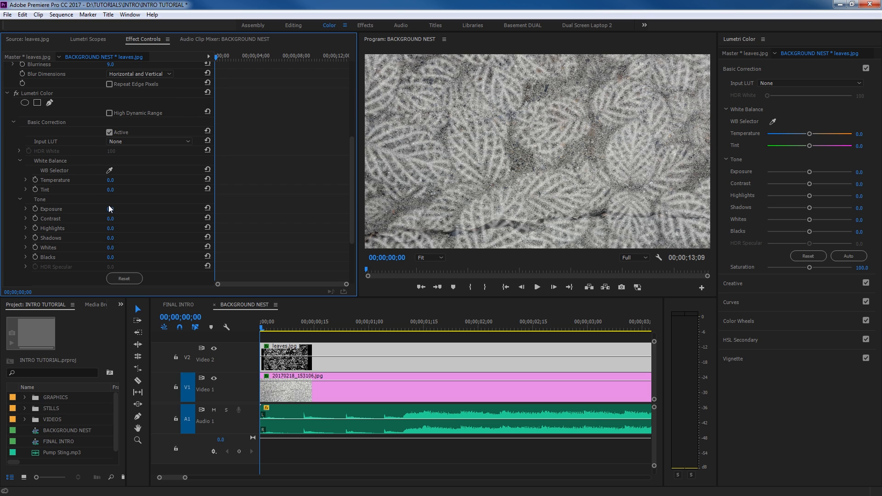
{"action": "left_click", "coordinate": [110, 209]}
{"action": "type", "text": "2.5"}
{"action": "key", "text": "Return"}
{"action": "left_click_drag", "start_coordinate": [110, 209], "coordinate": [125, 209]}
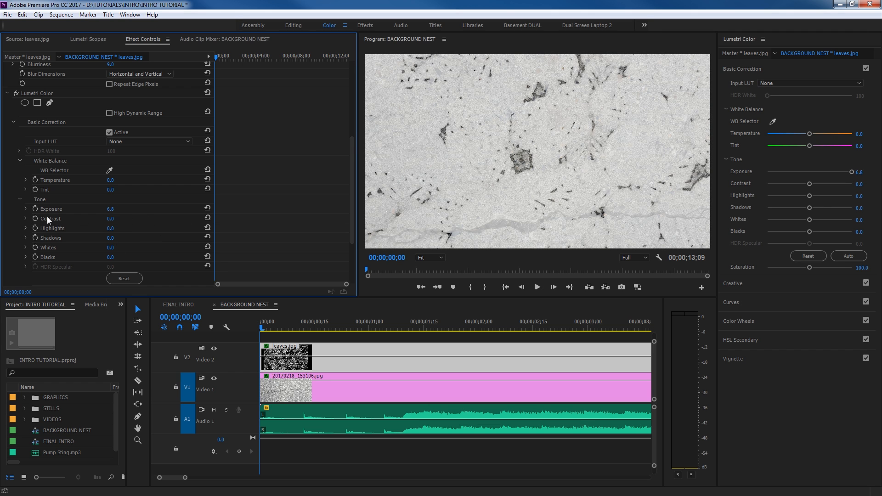
Animate the leaves.jpg Lumetri exposure with a keyframe at the start of BACKGROUND NEST and an exposure of 0 at 00;00;00;11
{"action": "left_click", "coordinate": [35, 209]}
{"action": "left_click_drag", "start_coordinate": [268, 323], "coordinate": [300, 322]}
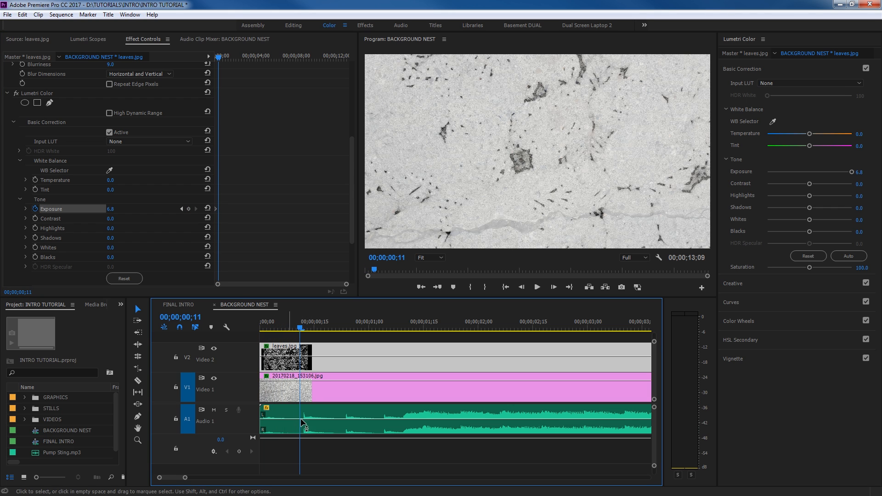
{"action": "left_click", "coordinate": [110, 209]}
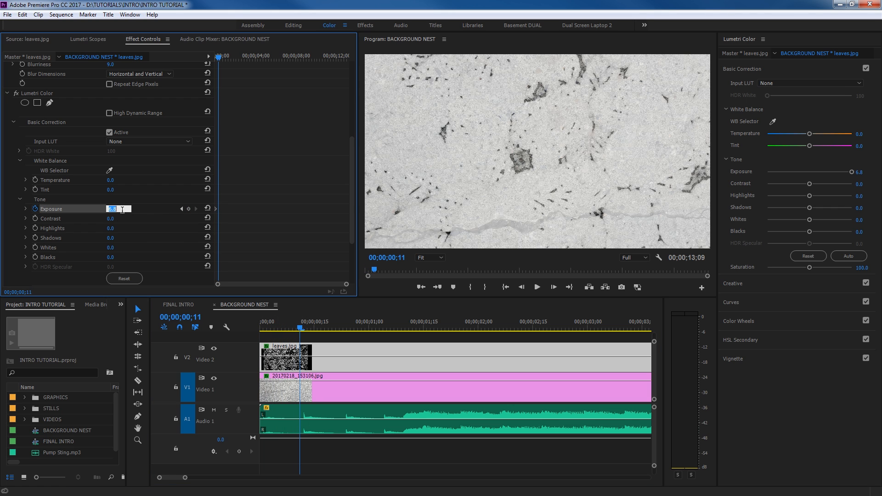
{"action": "type", "text": "0"}
{"action": "key", "text": "Return"}
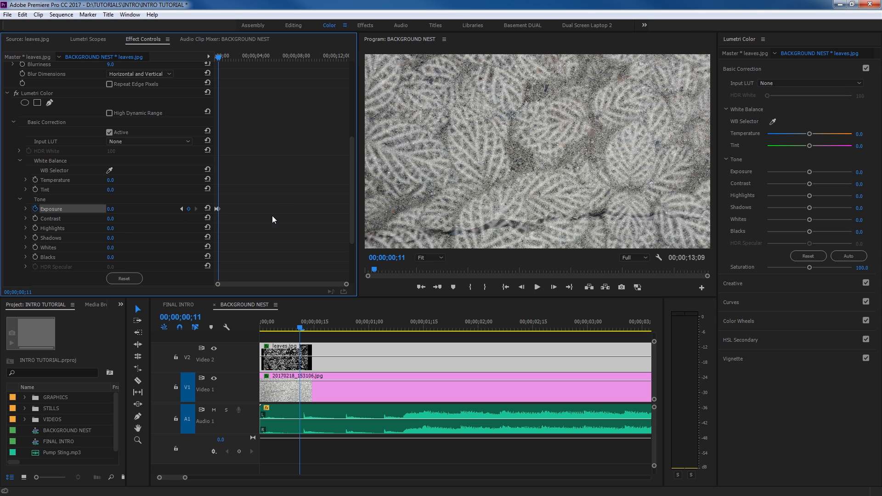
Step between the first two exposure keyframes and play that stretch to check the leaves' exposure fade
{"action": "left_click", "coordinate": [181, 209]}
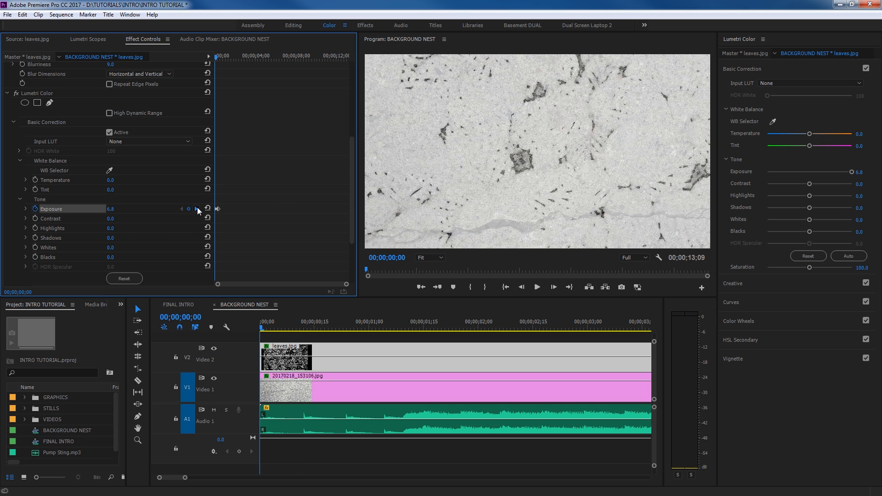
{"action": "left_click", "coordinate": [197, 208]}
{"action": "left_click_drag", "start_coordinate": [223, 57], "coordinate": [204, 60]}
{"action": "key", "text": "space"}
{"action": "key", "text": "space"}
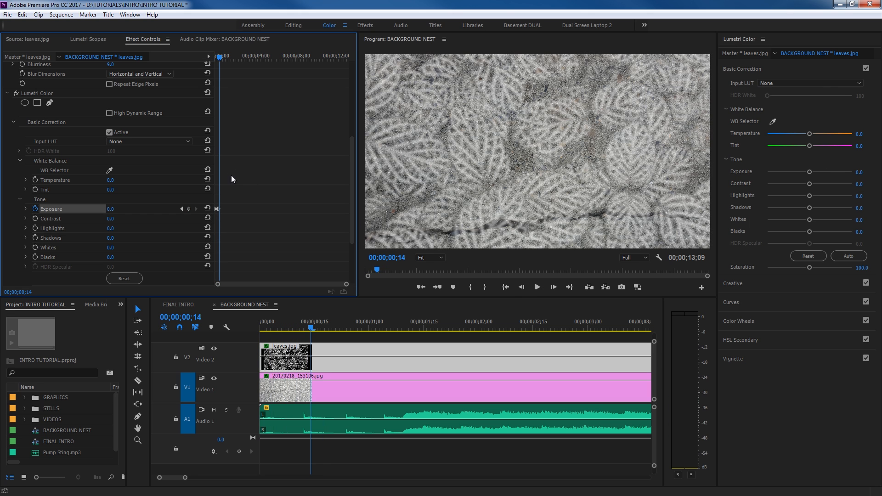
Keyframe the leaves.jpg exposure at 6.2 at 00;00;00;12, and set its Gaussian Blur Blurriness to 8.0
{"action": "left_click", "coordinate": [303, 329]}
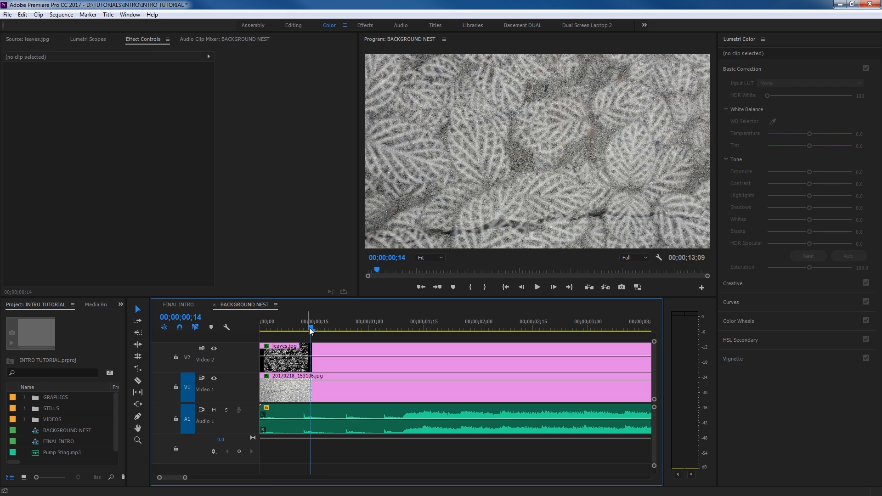
{"action": "left_click", "coordinate": [296, 356]}
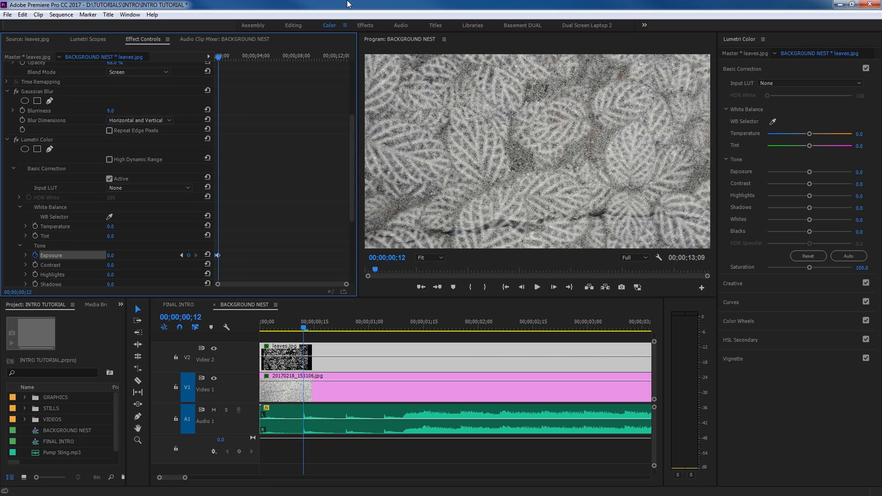
{"action": "key", "text": "equal"}
{"action": "key", "text": "equal"}
{"action": "key", "text": "equal"}
{"action": "key", "text": "equal"}
{"action": "key", "text": "equal"}
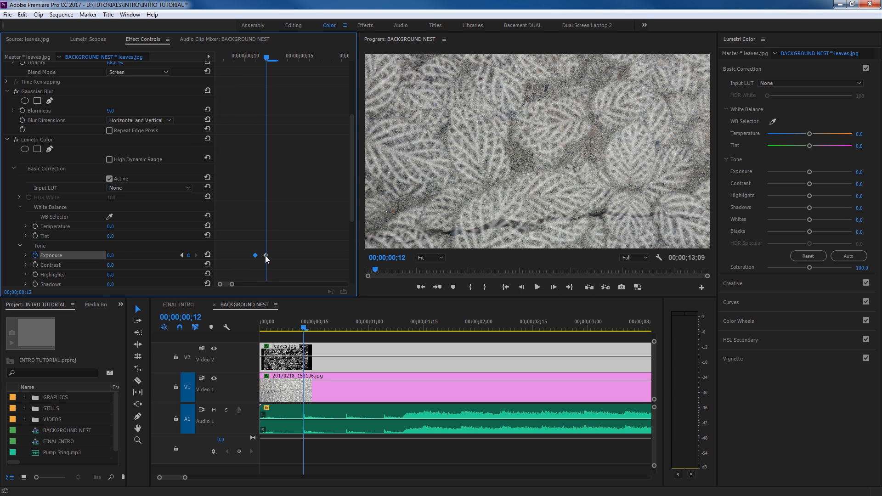
{"action": "left_click_drag", "start_coordinate": [110, 256], "coordinate": [138, 255]}
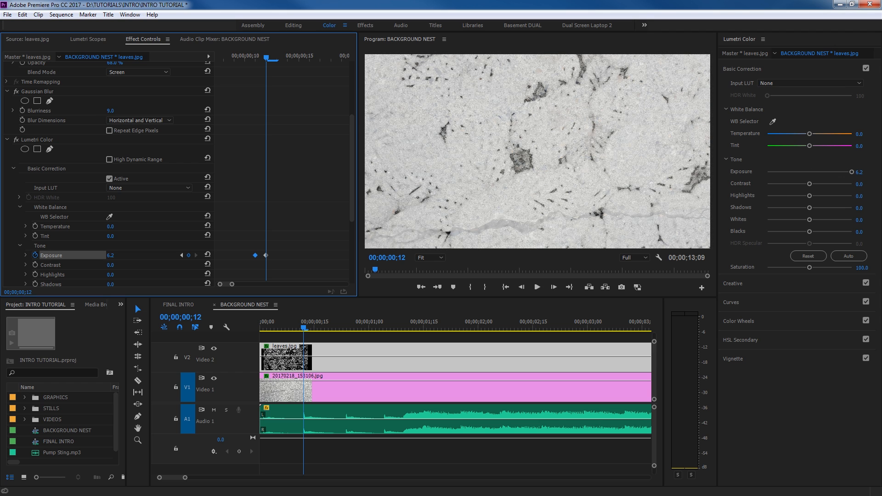
{"action": "left_click_drag", "start_coordinate": [111, 111], "coordinate": [107, 111]}
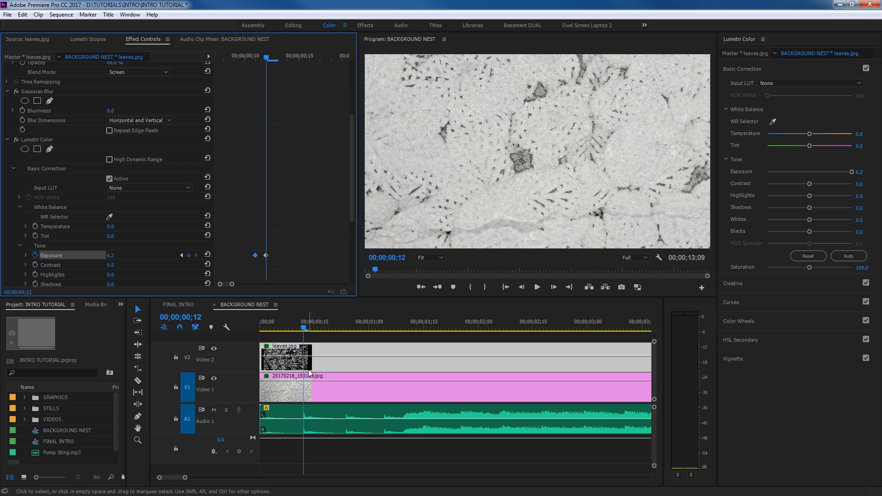
Play from near the start of BACKGROUND NEST to 00;00;00;22 to check the exposure flash against the music
{"action": "left_click", "coordinate": [277, 323]}
{"action": "key", "text": "space"}
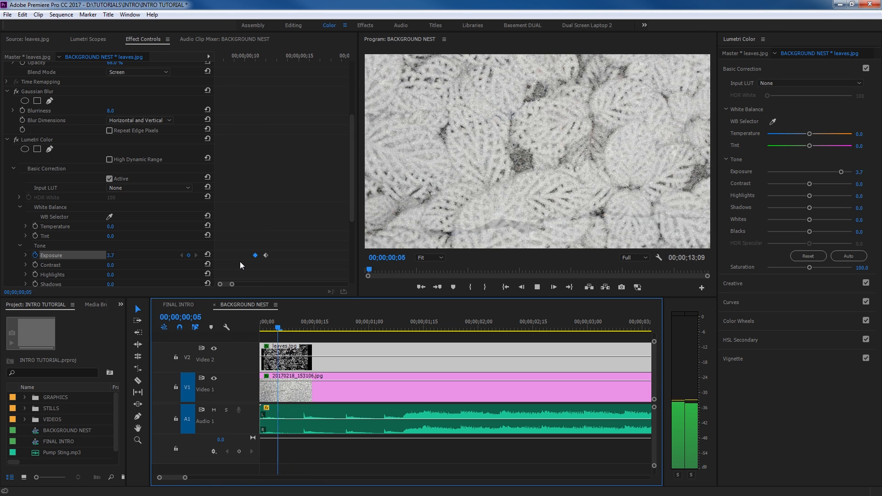
{"action": "key", "text": "space"}
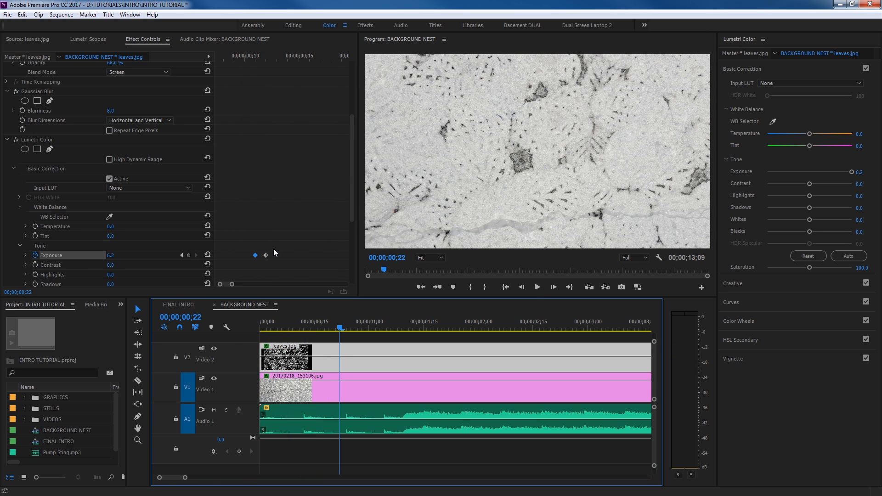
Copy the 0.0 and 6.2 exposure keyframe pair to 00;00;00;22 and step through the keyframes to verify their values
{"action": "left_click", "coordinate": [278, 241]}
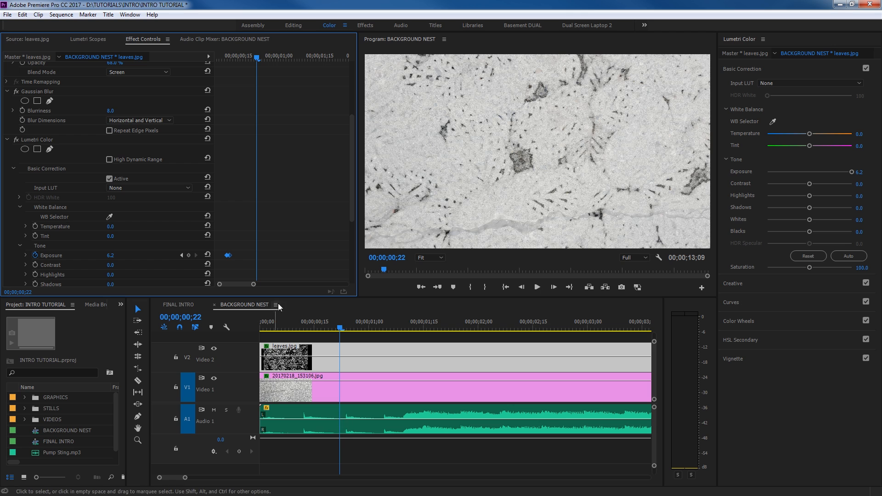
{"action": "left_click", "coordinate": [261, 248]}
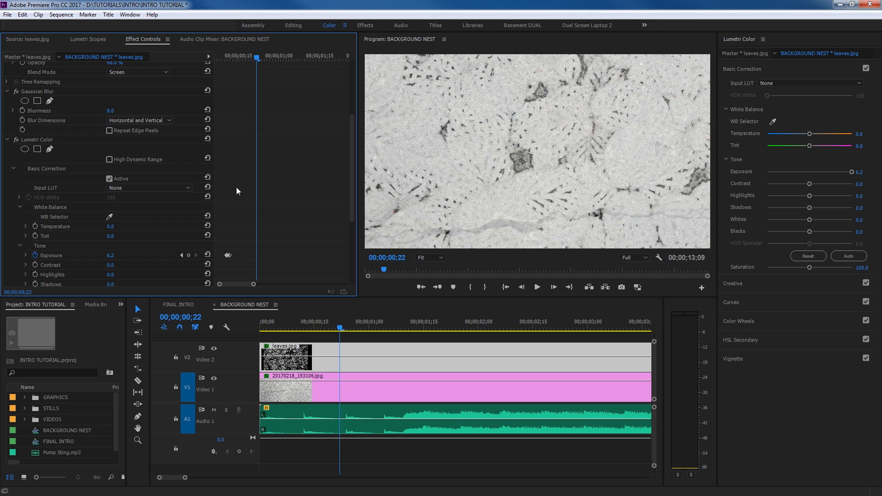
{"action": "key", "text": "ctrl+v"}
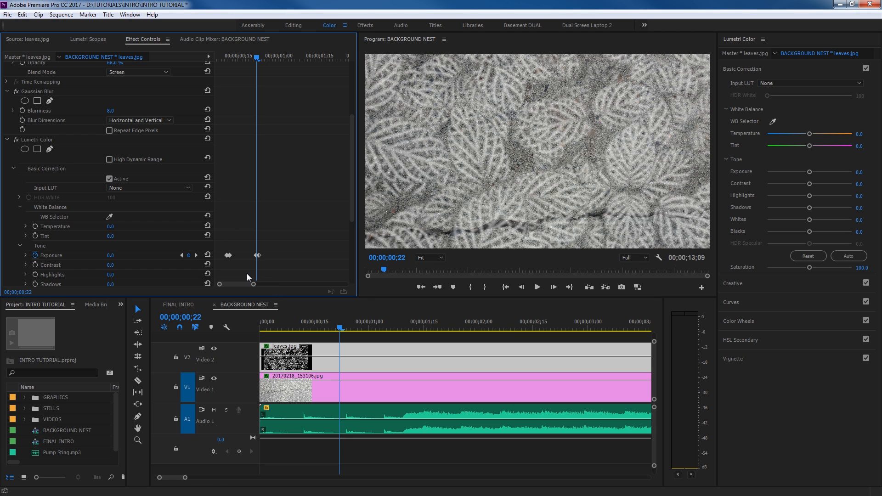
{"action": "left_click", "coordinate": [182, 256]}
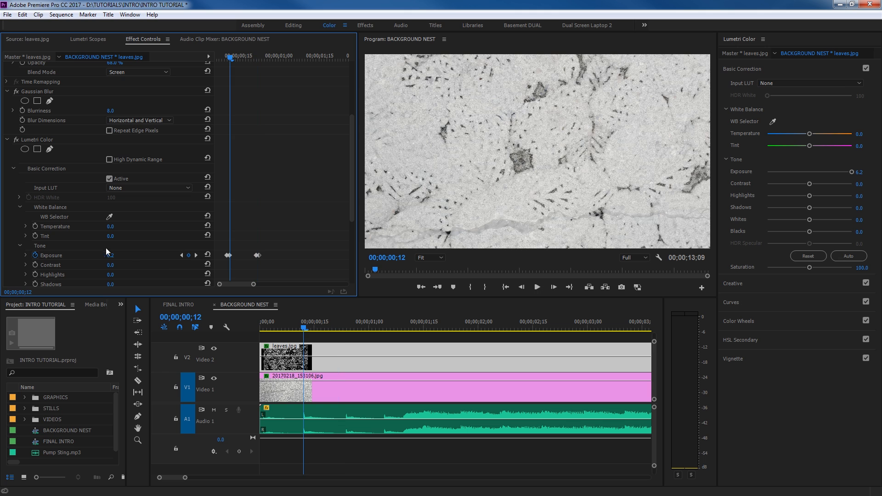
{"action": "left_click", "coordinate": [197, 255]}
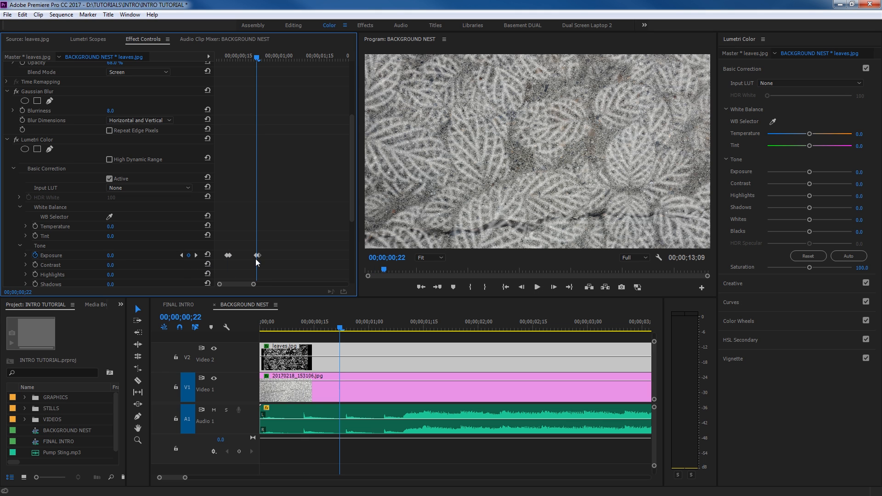
{"action": "left_click", "coordinate": [196, 256]}
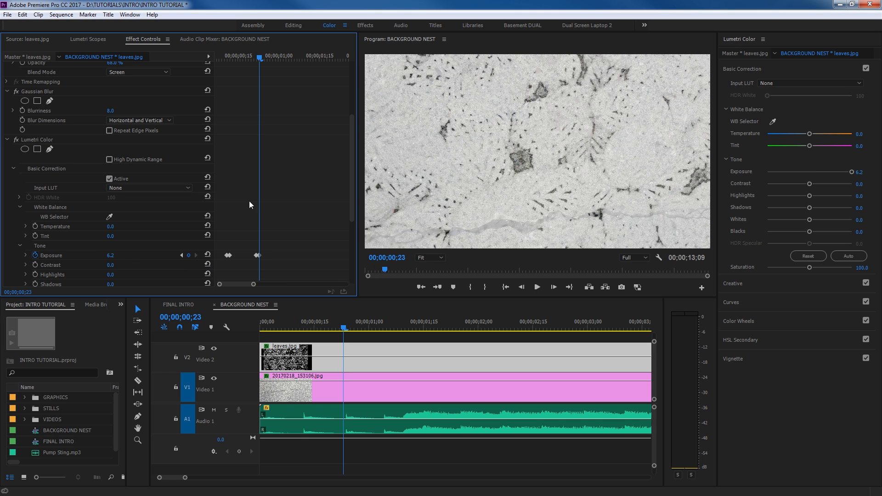
Paste the exposure keyframe pair on leaves.jpg at the next music beat, 00;00;01;03
{"action": "left_click_drag", "start_coordinate": [344, 335], "coordinate": [380, 336]}
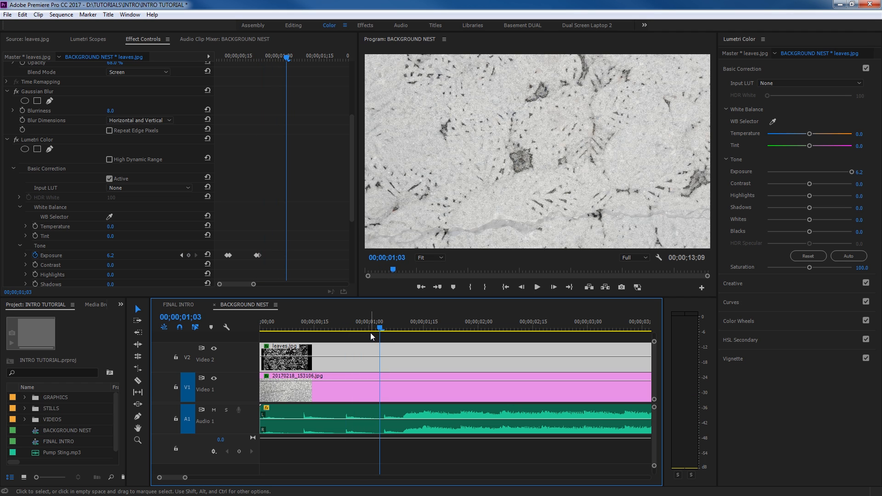
{"action": "key", "text": "Right"}
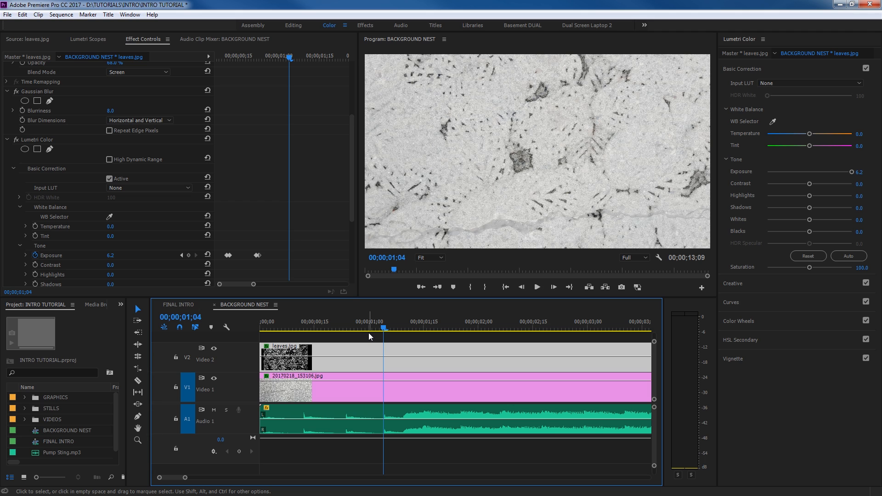
{"action": "key", "text": "Left"}
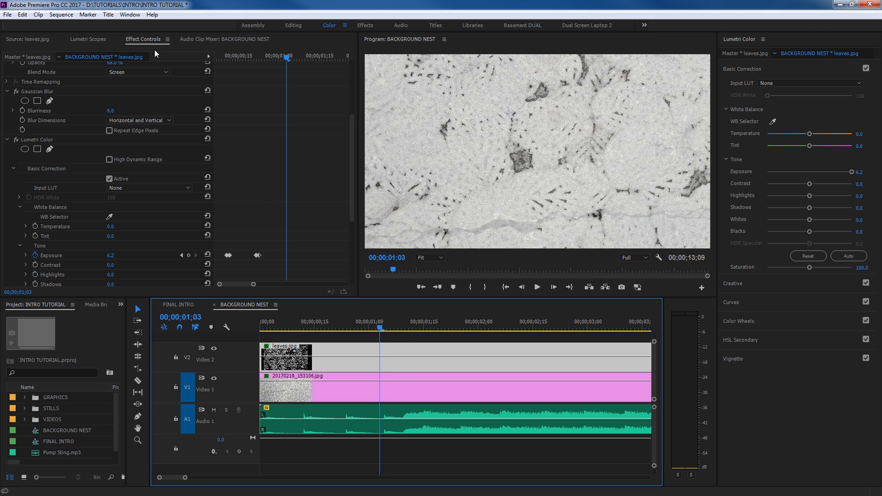
{"action": "left_click", "coordinate": [143, 40]}
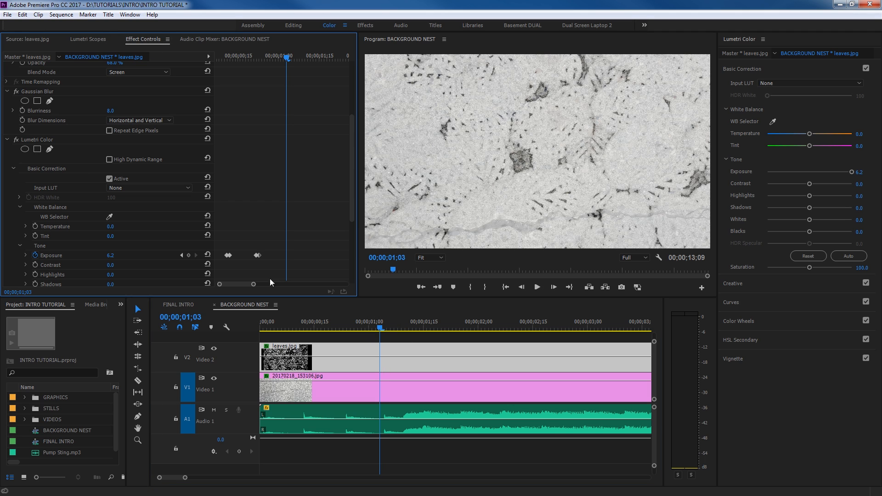
{"action": "key", "text": "ctrl+v"}
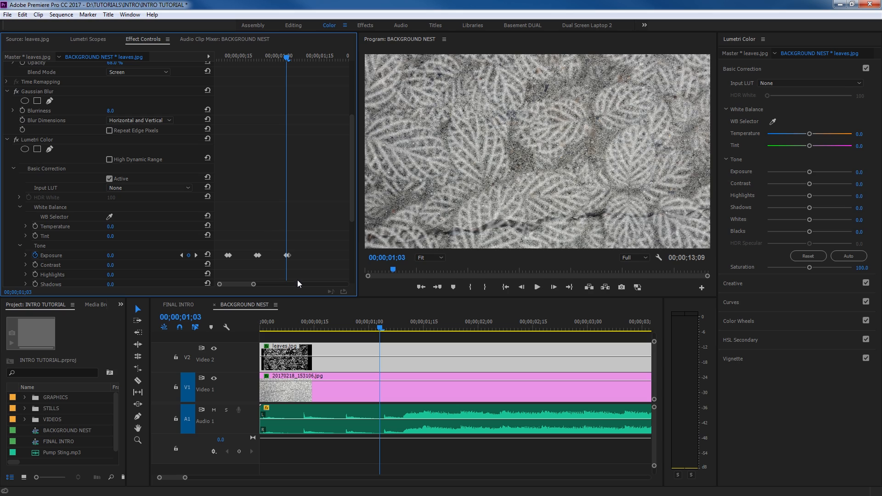
Play BACKGROUND NEST from its start through the third exposure flash to check the timing with the beats
{"action": "left_click", "coordinate": [348, 315]}
{"action": "key", "text": "Home"}
{"action": "key", "text": "space"}
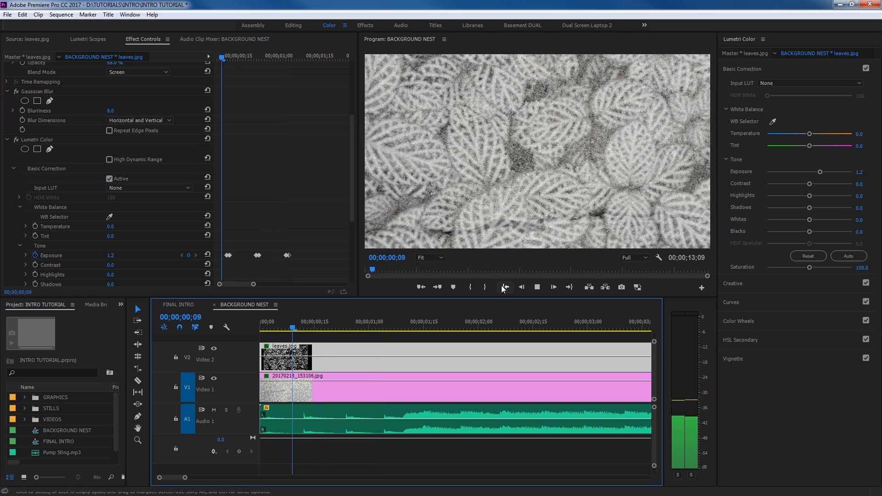
{"action": "key", "text": "space"}
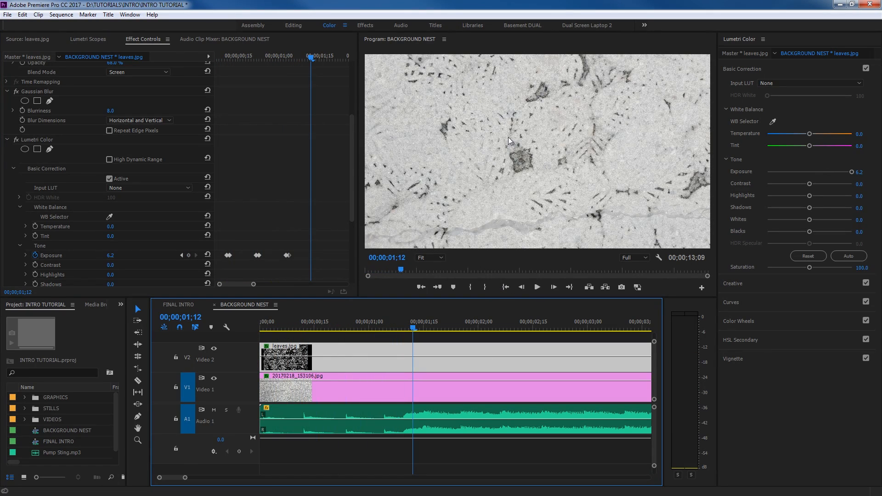
Paste the exposure keyframe pair at 00;00;01;10, where the louder part of the music begins
{"action": "left_click_drag", "start_coordinate": [416, 334], "coordinate": [405, 349]}
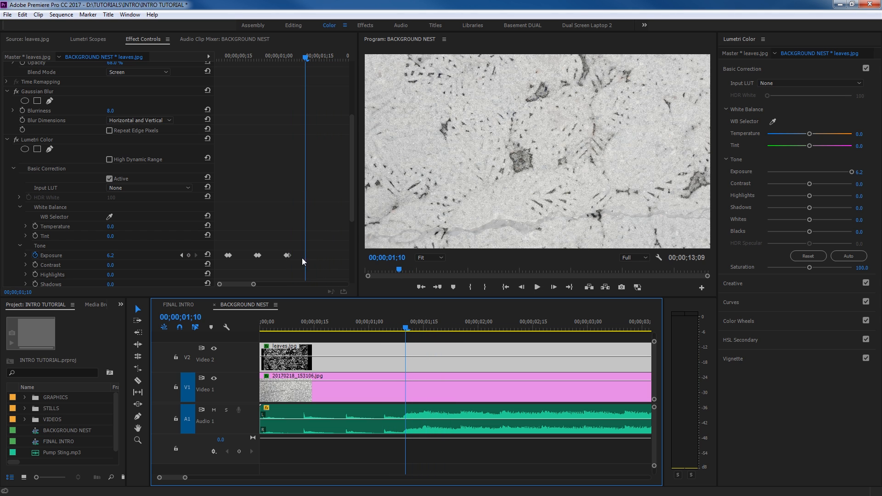
{"action": "left_click", "coordinate": [315, 231]}
{"action": "key", "text": "ctrl+v"}
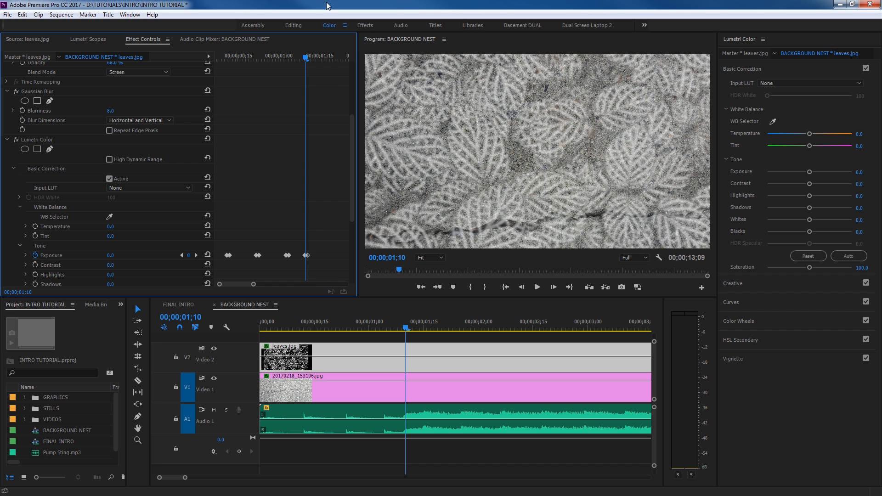
Play on to 00;00;01;24 and add a leaves.jpg exposure keyframe there with the value 0
{"action": "key", "text": "space"}
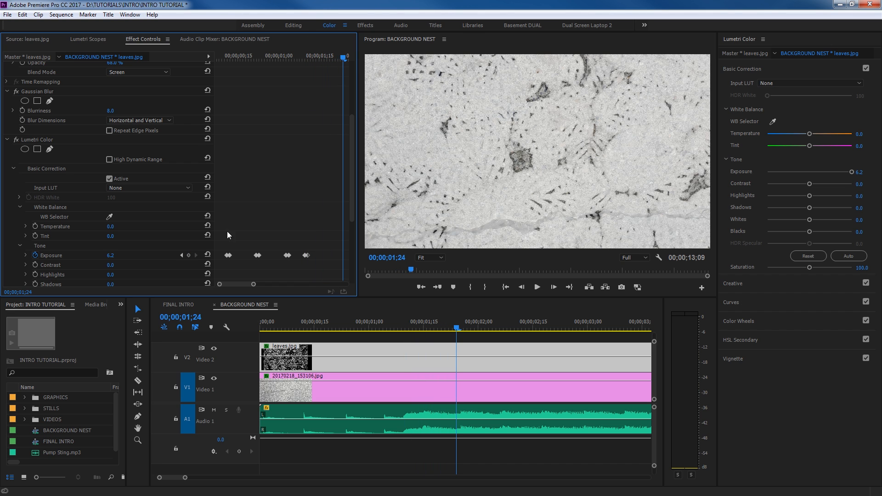
{"action": "left_click", "coordinate": [188, 255]}
{"action": "left_click", "coordinate": [112, 255]}
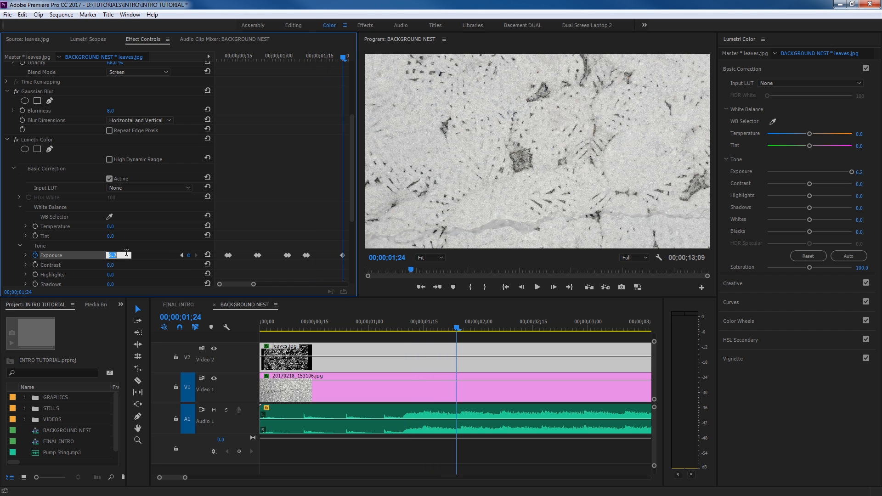
{"action": "type", "text": "0"}
{"action": "key", "text": "Return"}
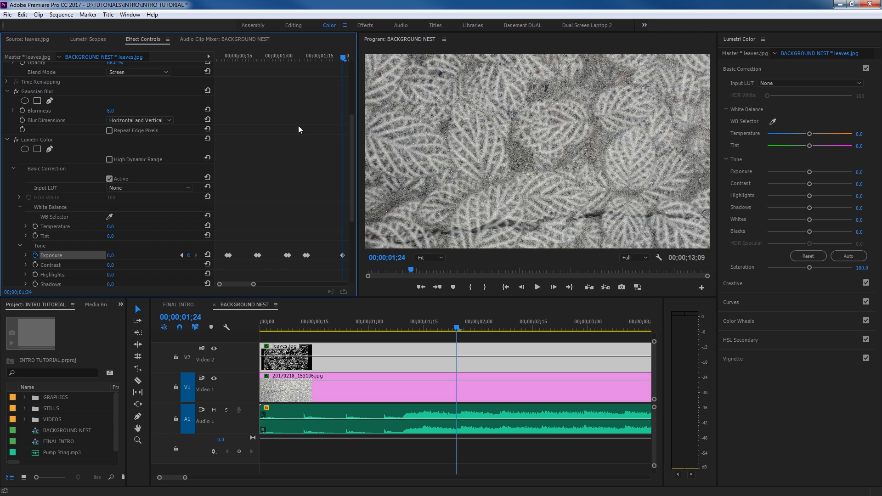
Widen the effect keyframe area, play BACKGROUND NEST from its start to review all exposure flashes, and fit the whole sequence in the timeline
{"action": "left_click_drag", "start_coordinate": [356, 186], "coordinate": [461, 186]}
{"action": "key", "text": "Home"}
{"action": "left_click_drag", "start_coordinate": [318, 285], "coordinate": [327, 284]}
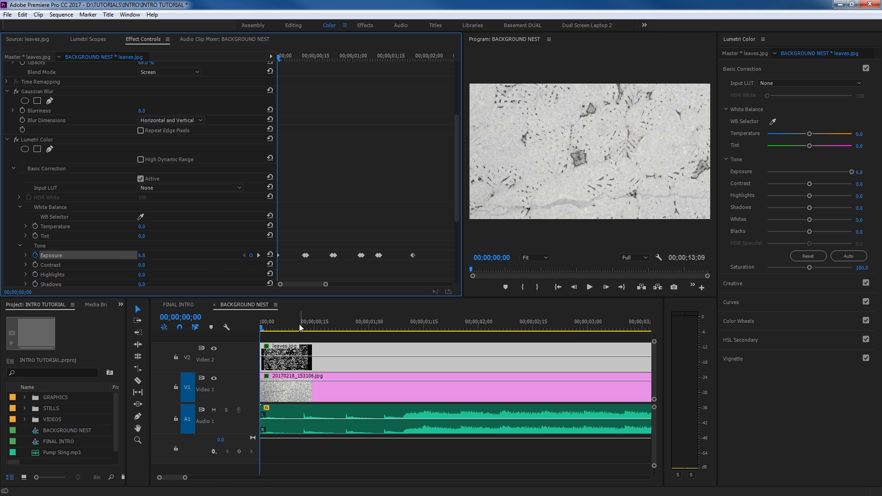
{"action": "left_click", "coordinate": [279, 332]}
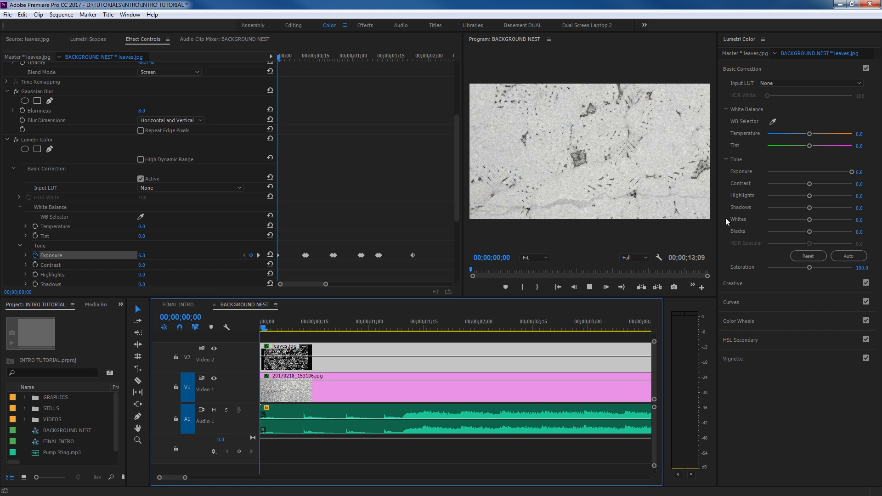
{"action": "key", "text": "space"}
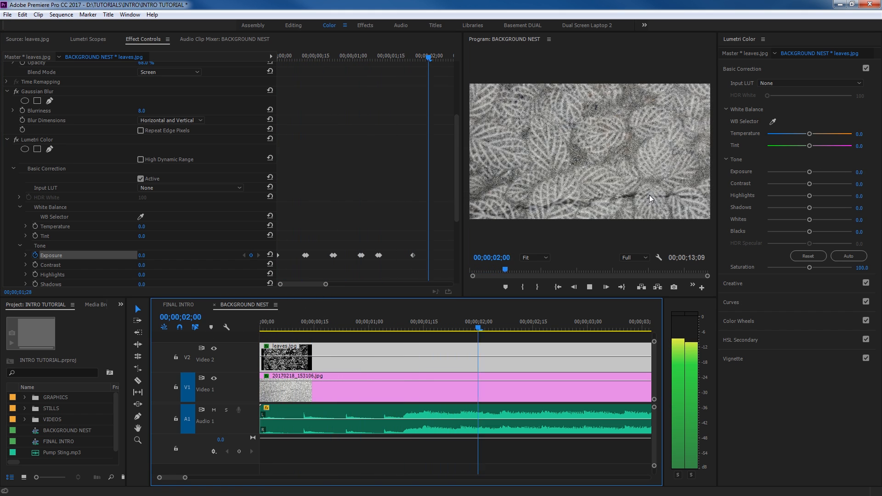
{"action": "key", "text": "space"}
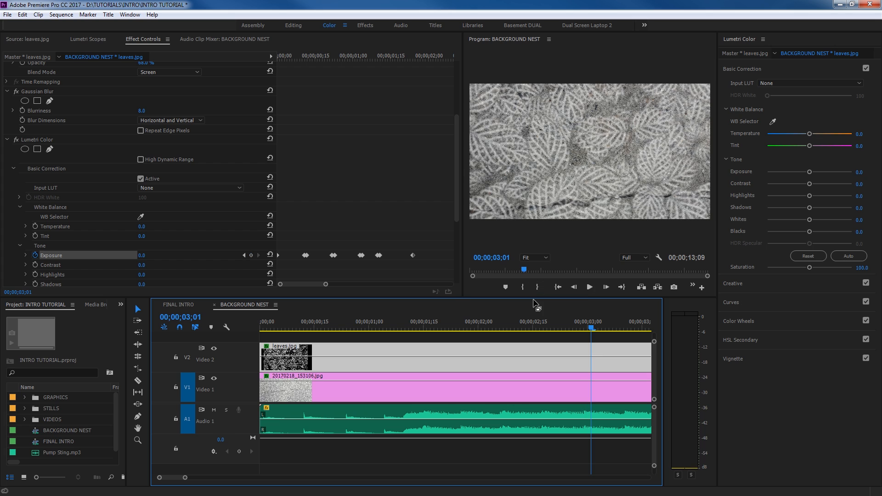
{"action": "key", "text": "backslash"}
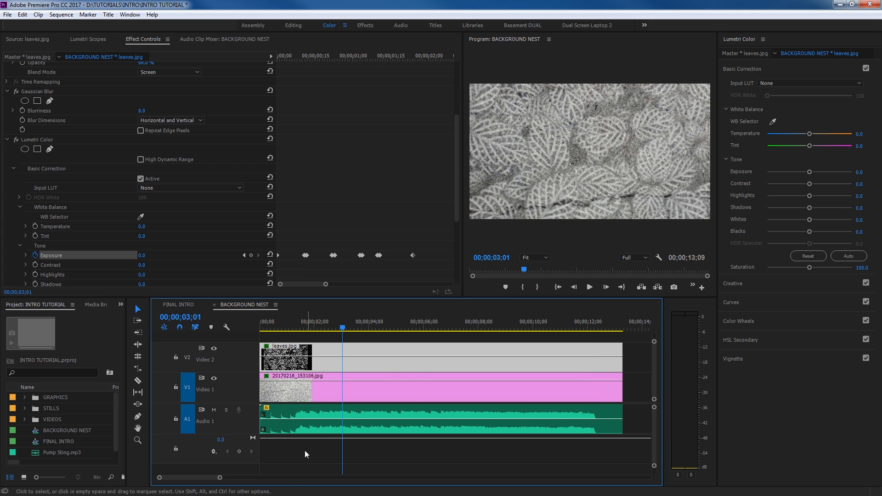
Delete the music clip from BACKGROUND NEST and play FINAL INTRO from its start to check the exposure flashes
{"action": "left_click", "coordinate": [342, 415]}
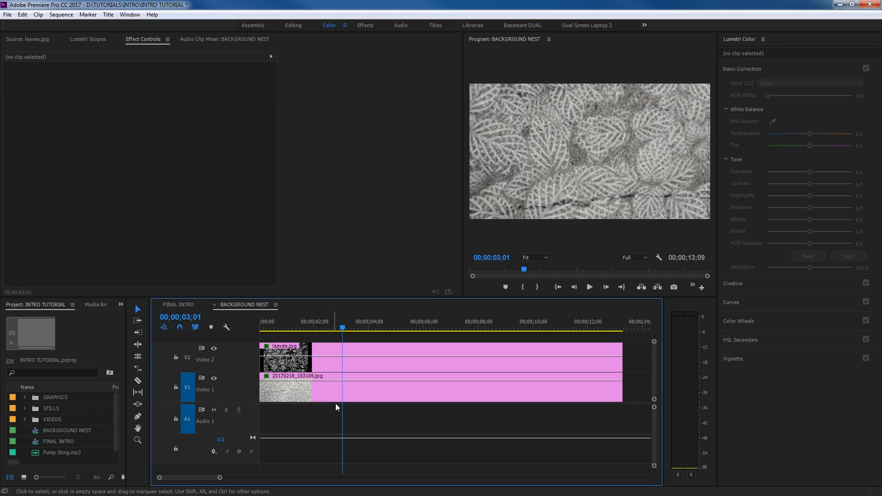
{"action": "left_click", "coordinate": [180, 304]}
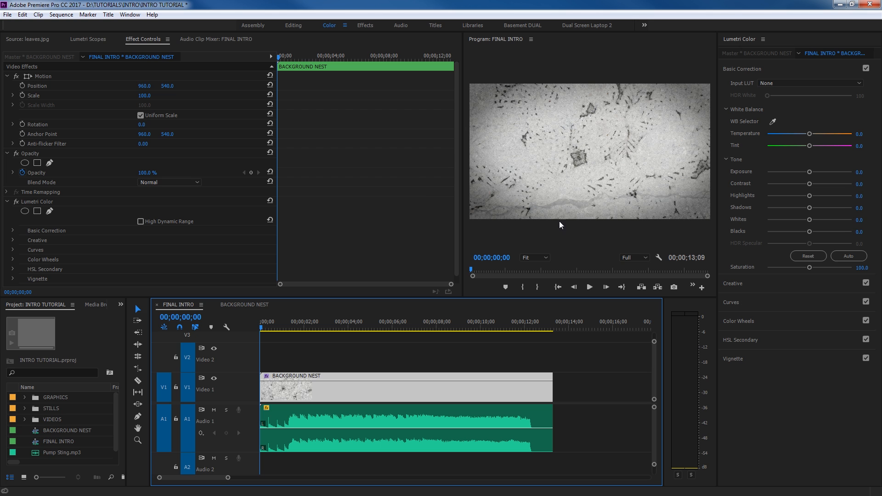
{"action": "key", "text": "space"}
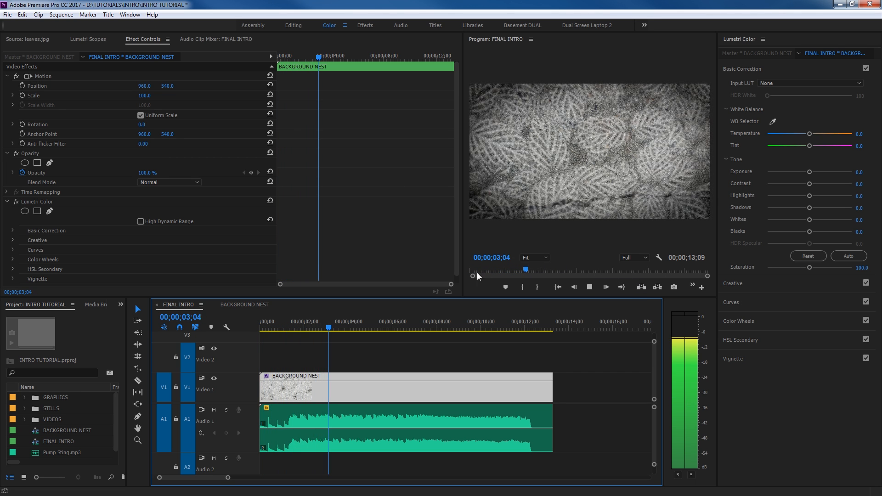
{"action": "key", "text": "space"}
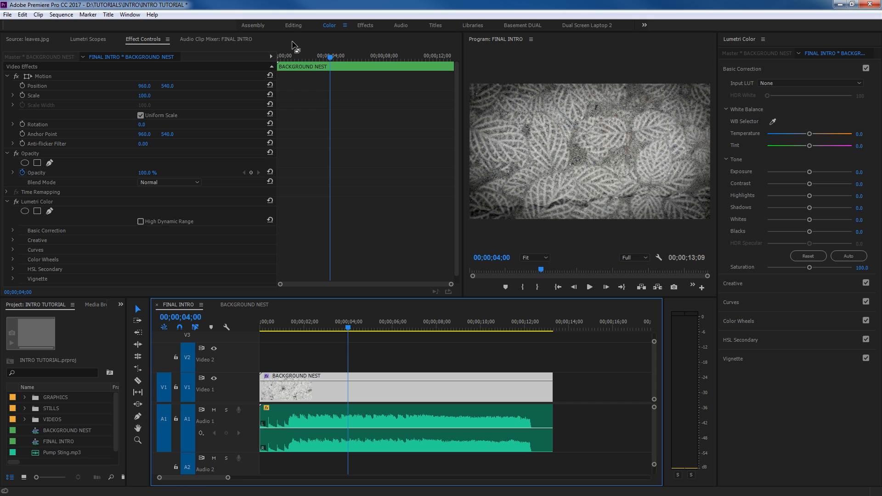
Switch to the Editing workspace and play INTRO FINAL.mp4 from the GRAPHICS bin from its start as a reference
{"action": "left_click", "coordinate": [293, 25]}
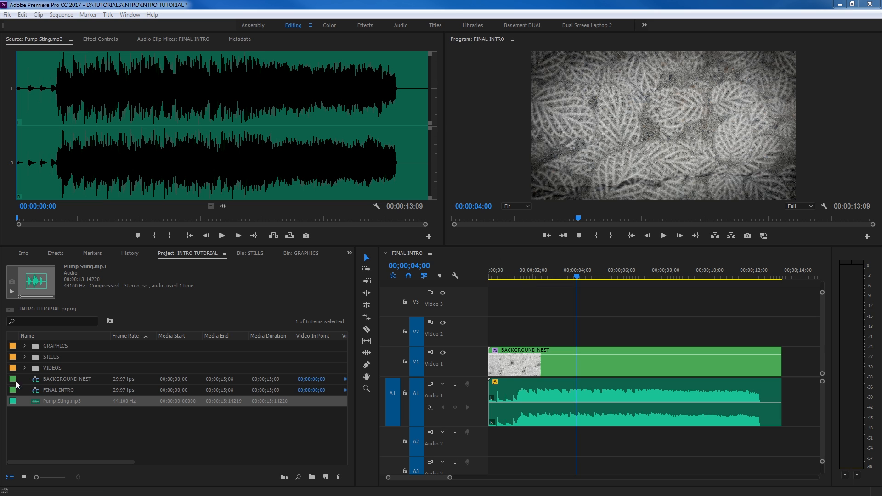
{"action": "left_click", "coordinate": [26, 346]}
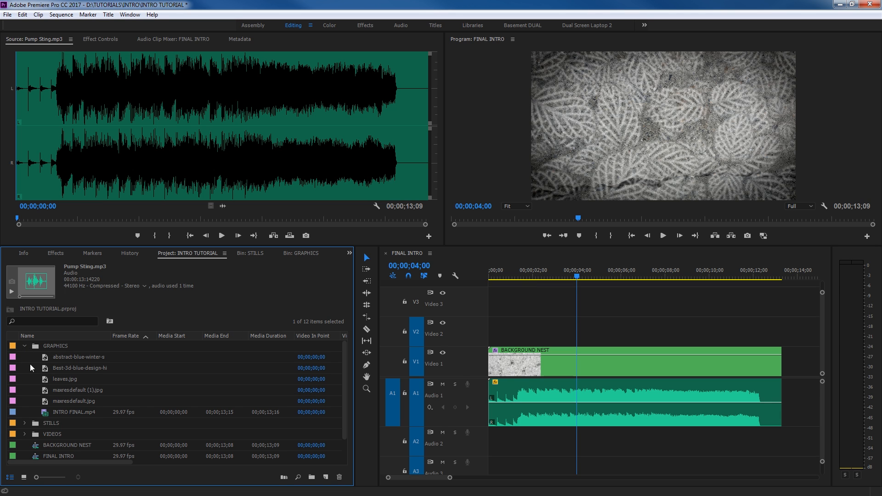
{"action": "double_click", "coordinate": [53, 412]}
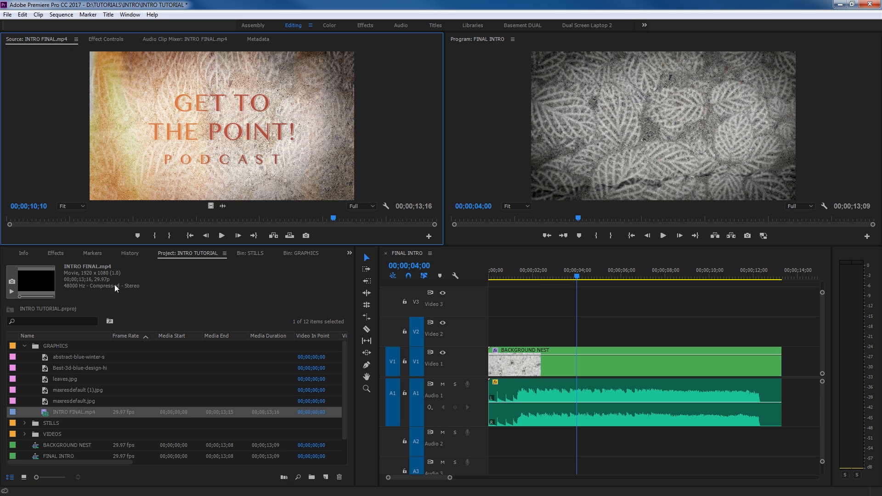
{"action": "left_click", "coordinate": [8, 220]}
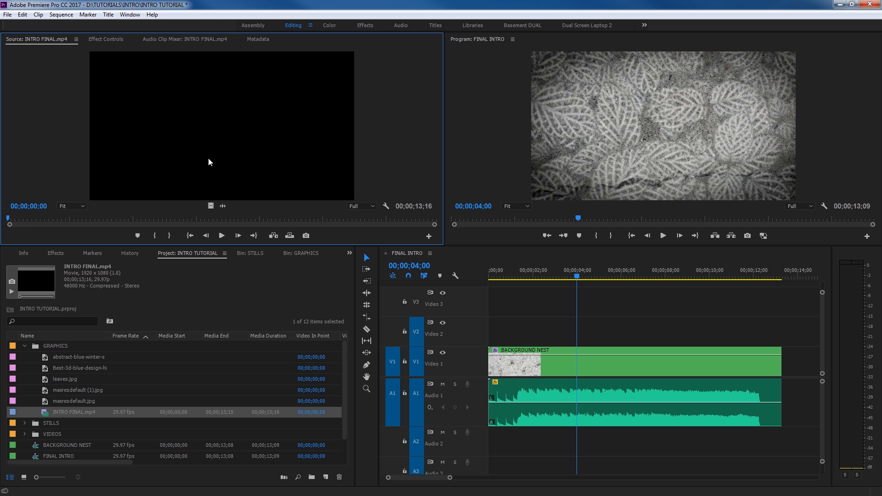
{"action": "key", "text": "space"}
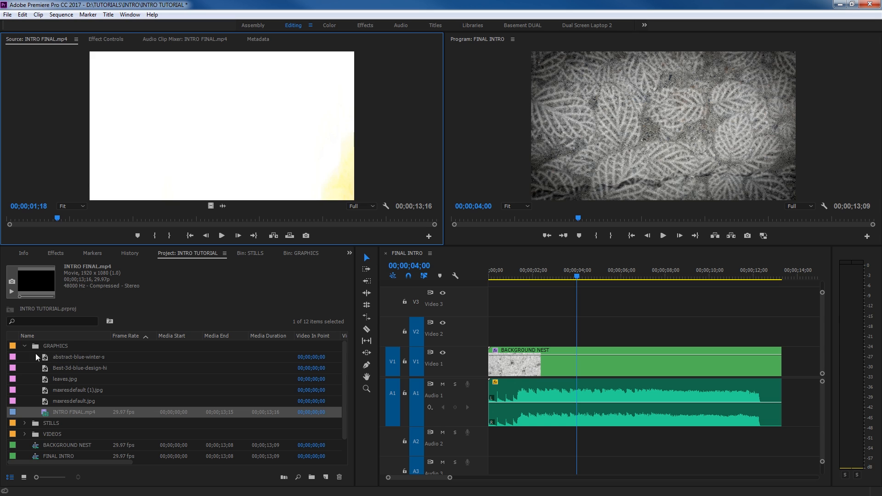
{"action": "left_click", "coordinate": [25, 346]}
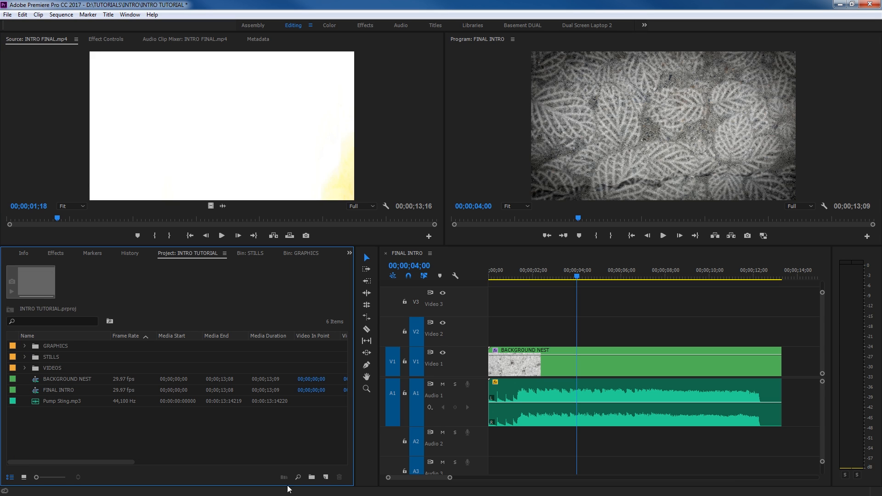
Create a new bin named TITLES at the top level of the project
{"action": "left_click", "coordinate": [326, 477]}
{"action": "left_click", "coordinate": [92, 416]}
{"action": "left_click", "coordinate": [313, 478]}
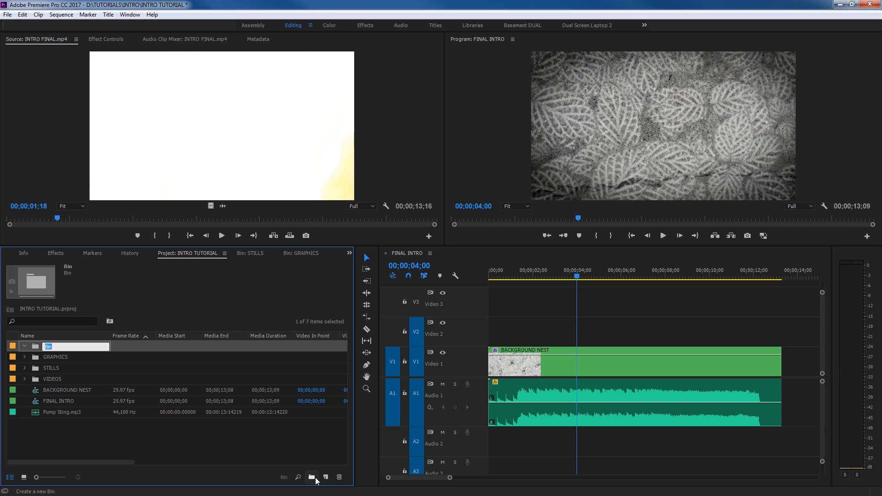
{"action": "type", "text": "TITLES"}
{"action": "key", "text": "Return"}
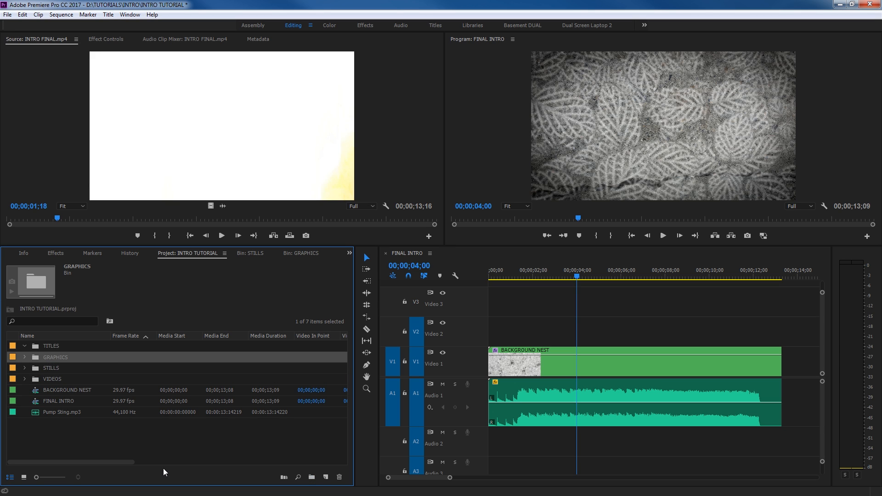
Create a 1920 x 1080 title named 01 - WHAT inside the TITLES bin
{"action": "left_click", "coordinate": [56, 345]}
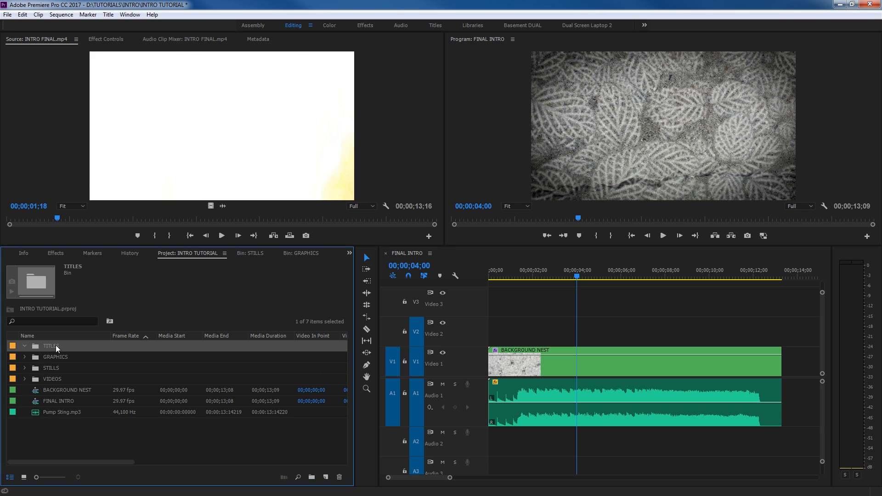
{"action": "left_click", "coordinate": [325, 477]}
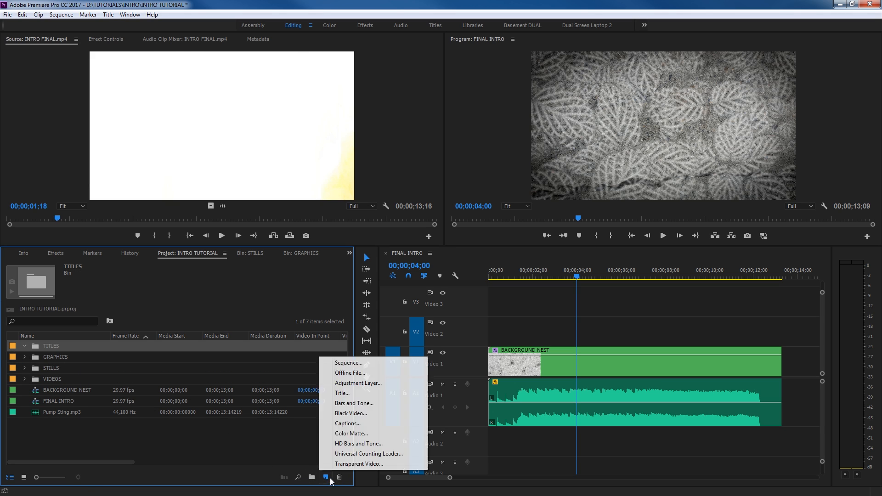
{"action": "left_click", "coordinate": [355, 393]}
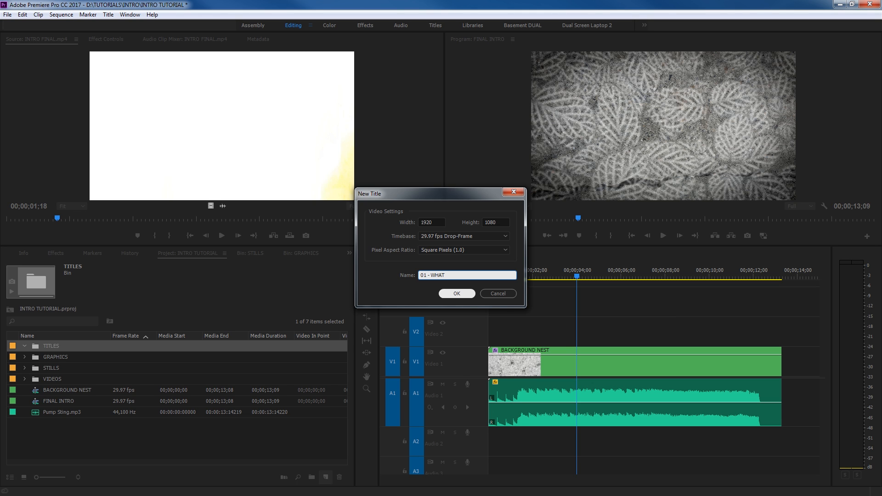
{"action": "left_click", "coordinate": [464, 296]}
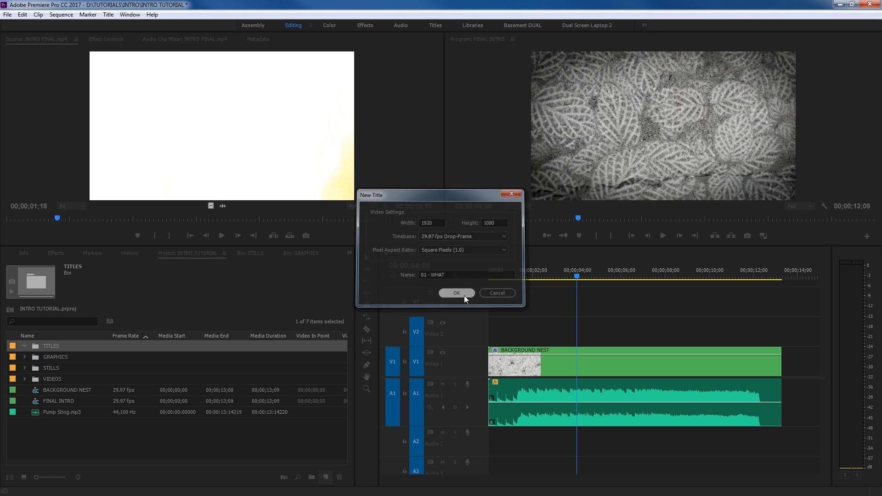
Enlarge the title editor window and expand its styles area to show all the title styles
{"action": "left_click_drag", "start_coordinate": [448, 129], "coordinate": [264, 45]}
{"action": "left_click_drag", "start_coordinate": [440, 328], "coordinate": [703, 456]}
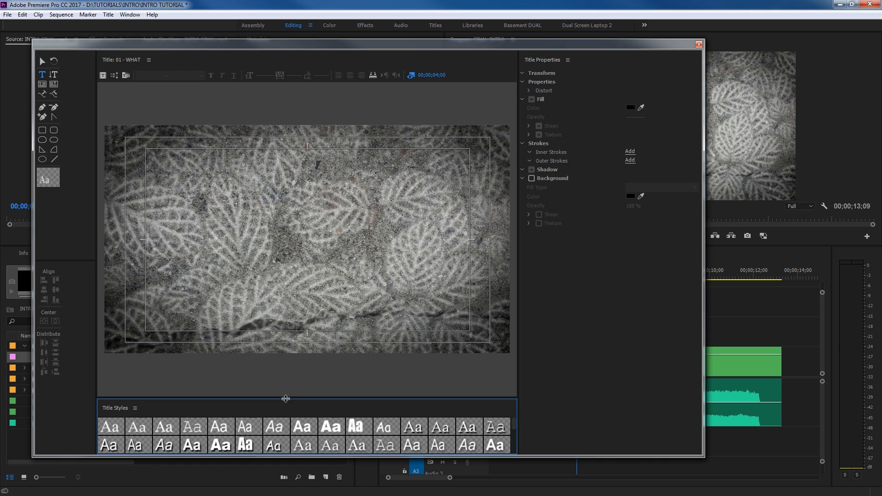
{"action": "left_click_drag", "start_coordinate": [285, 395], "coordinate": [293, 326]}
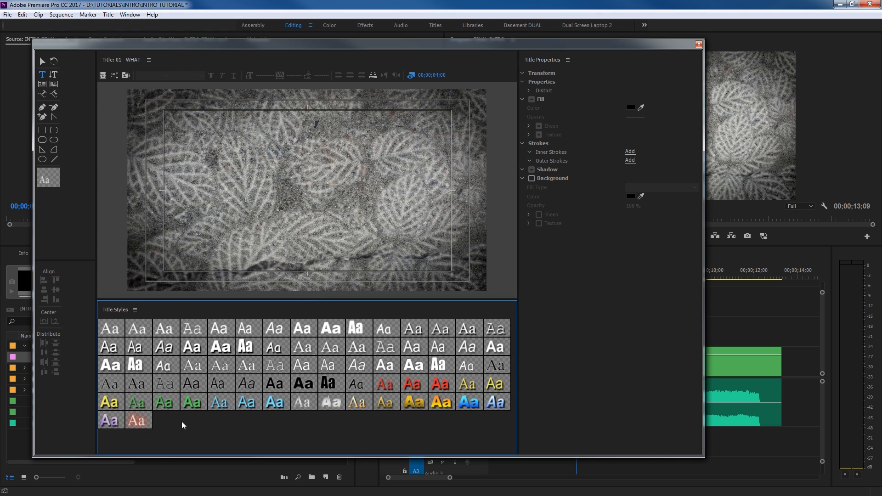
Choose the bold yellow Arial title style and add the text WHAT to the title canvas
{"action": "left_click", "coordinate": [468, 384]}
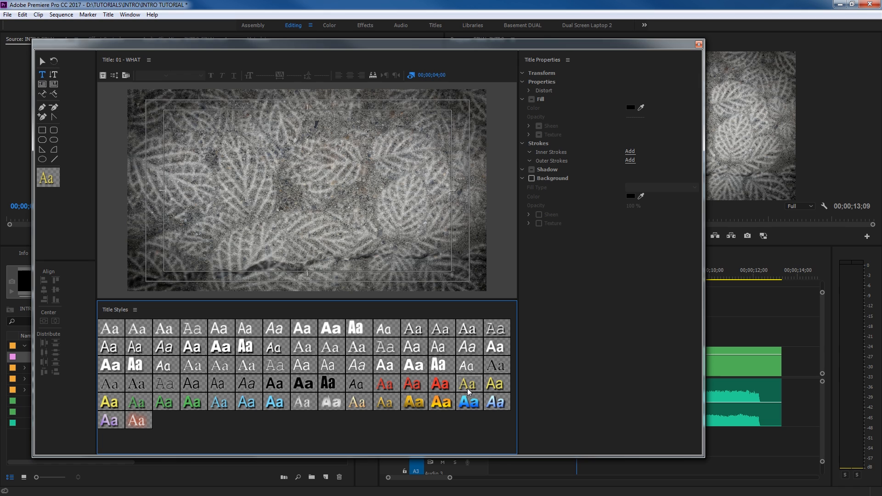
{"action": "left_click", "coordinate": [497, 386]}
{"action": "left_click", "coordinate": [113, 404]}
{"action": "left_click", "coordinate": [249, 179]}
{"action": "type", "text": "WHAT"}
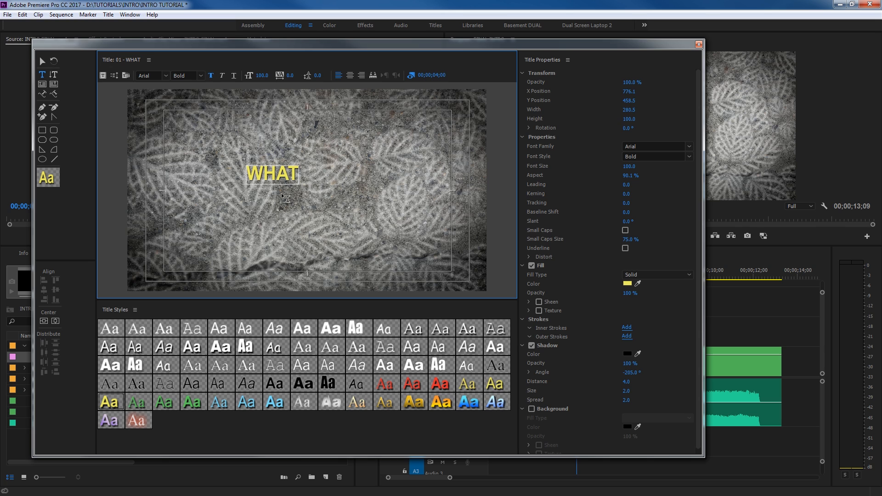
Centre-align the WHAT text and centre it horizontally and vertically in the frame
{"action": "left_click", "coordinate": [43, 61]}
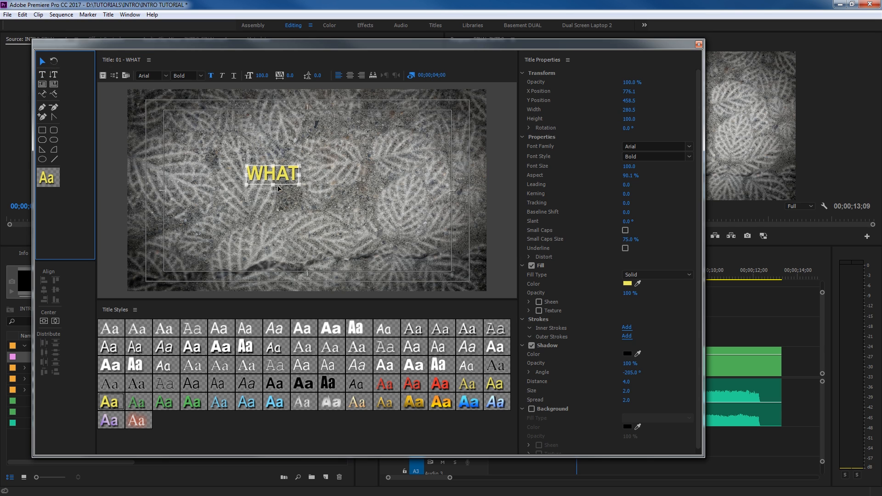
{"action": "left_click", "coordinate": [350, 76]}
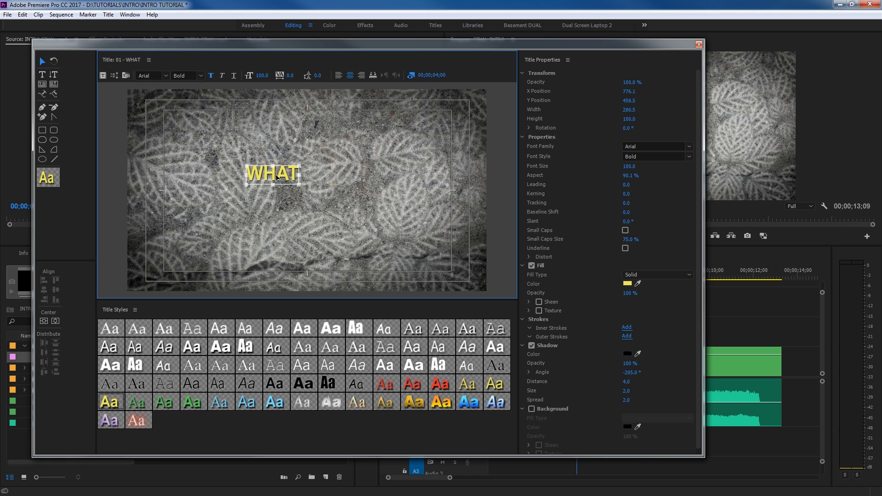
{"action": "left_click", "coordinate": [56, 322]}
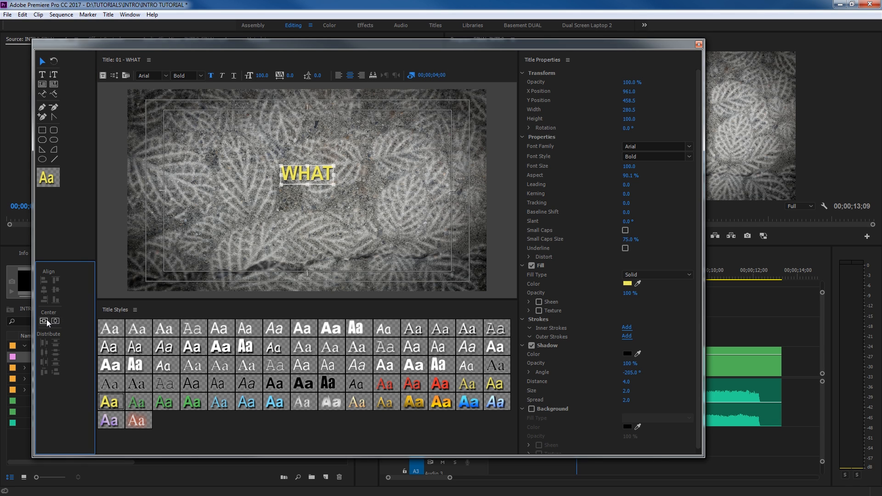
{"action": "left_click", "coordinate": [44, 321]}
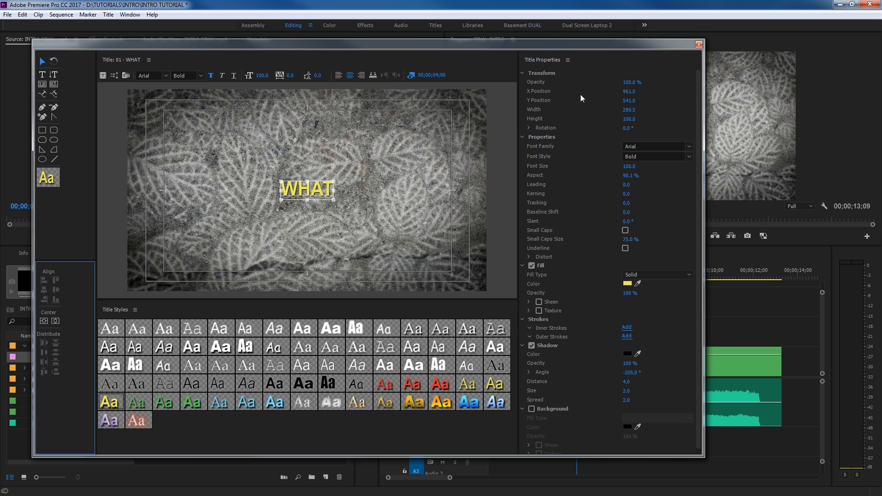
Set the WHAT text's font size to 236 and recentre it vertically in the frame
{"action": "left_click", "coordinate": [629, 167]}
{"action": "left_click_drag", "start_coordinate": [629, 166], "coordinate": [592, 183]}
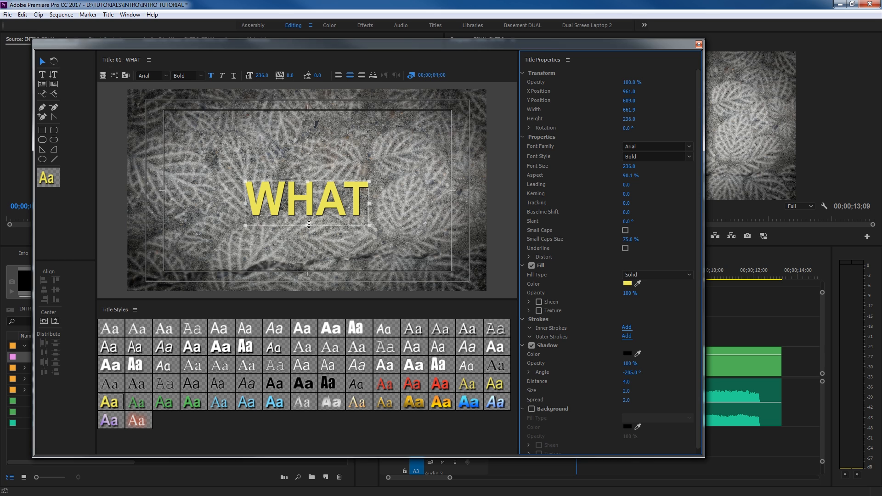
{"action": "left_click", "coordinate": [55, 320]}
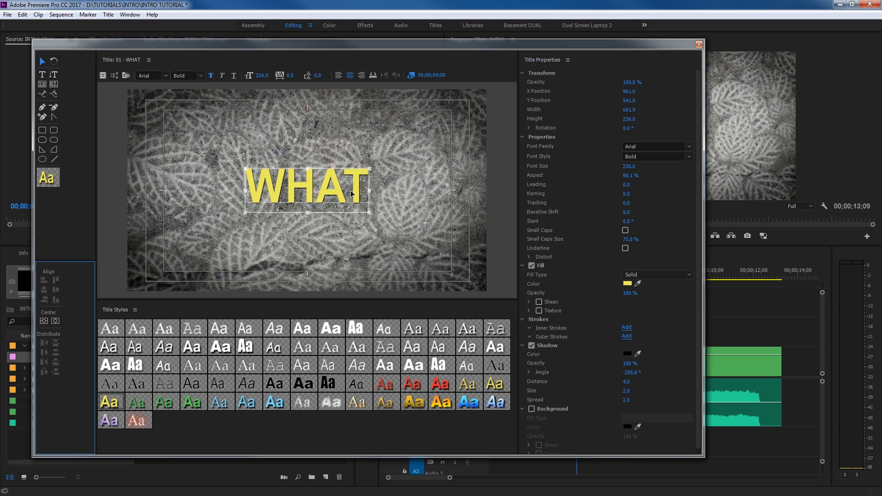
Change the WHAT text's font family to Broadway and recentre it horizontally in the frame
{"action": "left_click", "coordinate": [635, 147]}
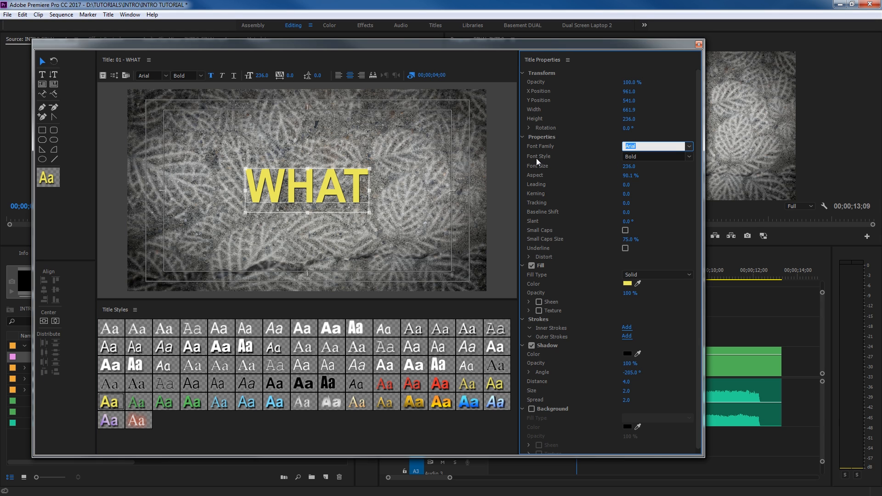
{"action": "key", "text": "Down"}
{"action": "key", "text": "Down"}
{"action": "key", "text": "Down"}
{"action": "key", "text": "Down"}
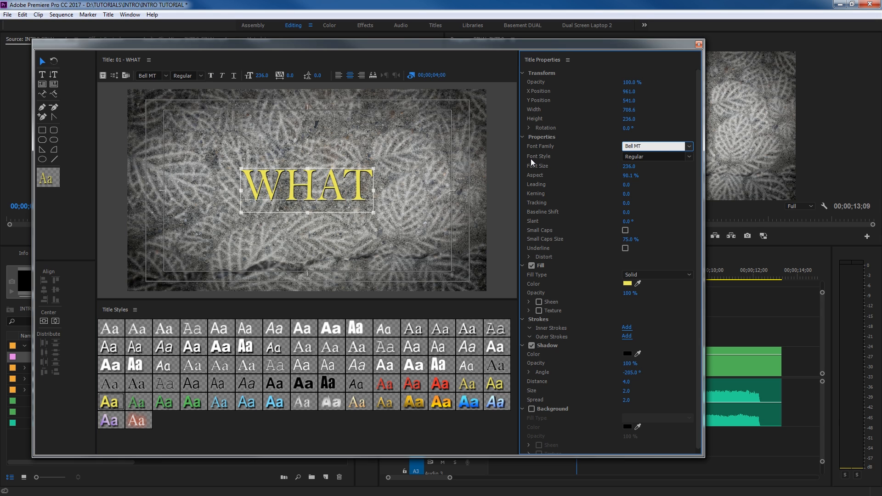
{"action": "key", "text": "Down"}
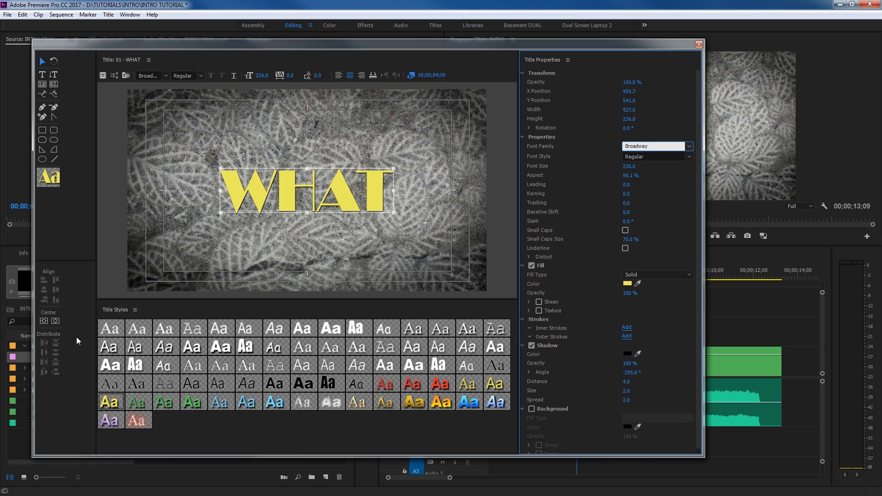
{"action": "left_click", "coordinate": [44, 321]}
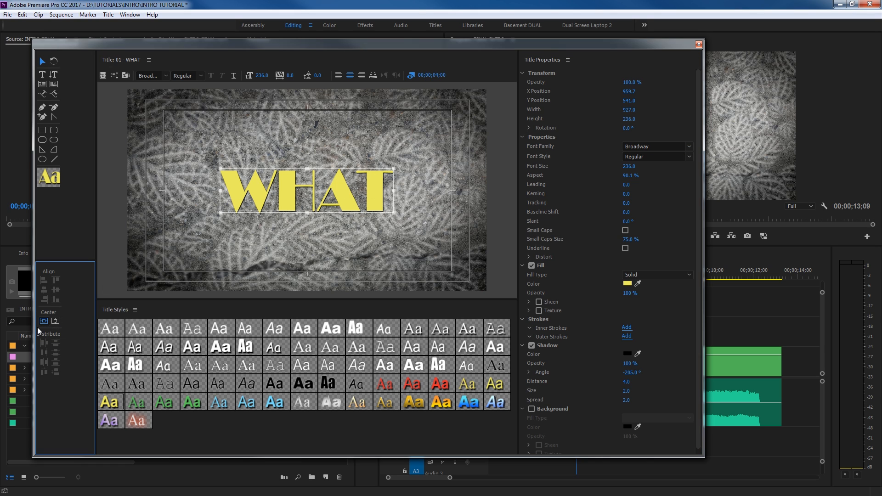
{"action": "left_click", "coordinate": [45, 320]}
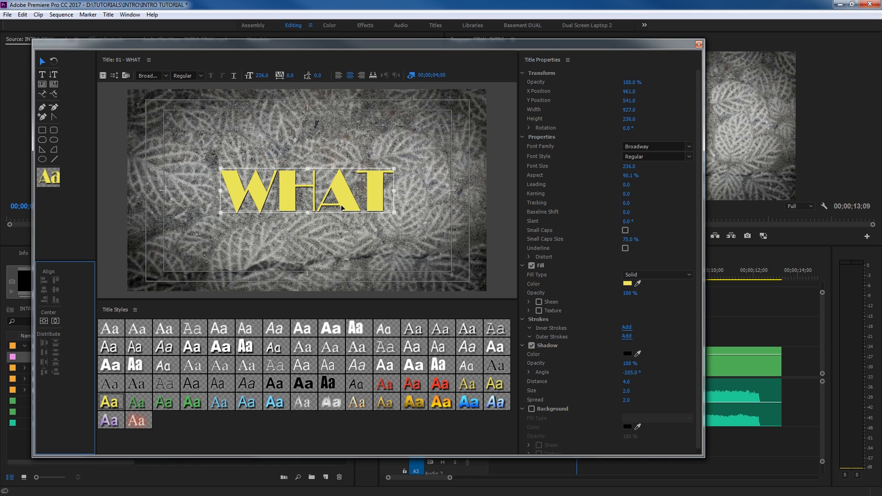
Set the WHAT text's shadow to distance 14, size 10 and spread 40, and move the title window to reveal the project items
{"action": "scroll", "coordinate": [608, 403], "scroll_direction": "down", "scroll_amount": 1}
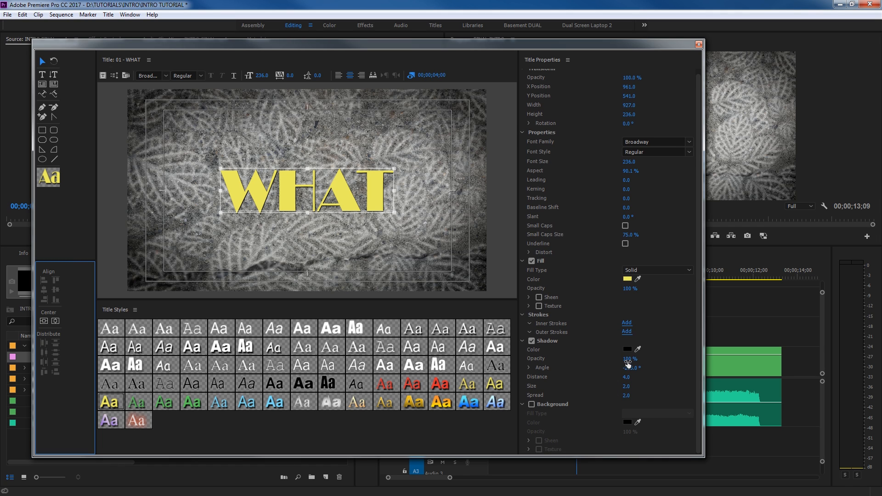
{"action": "left_click_drag", "start_coordinate": [634, 361], "coordinate": [636, 361]}
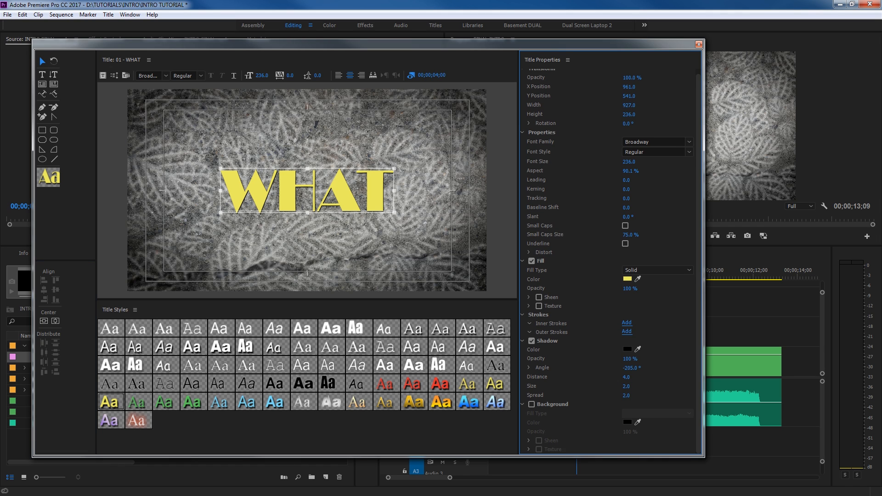
{"action": "left_click", "coordinate": [629, 358]}
{"action": "left_click", "coordinate": [665, 376]}
{"action": "mouse_move", "coordinate": [626, 377]}
{"action": "left_mouse_down"}
{"action": "mouse_move", "coordinate": [635, 396]}
{"action": "mouse_move", "coordinate": [629, 386]}
{"action": "left_mouse_up"}
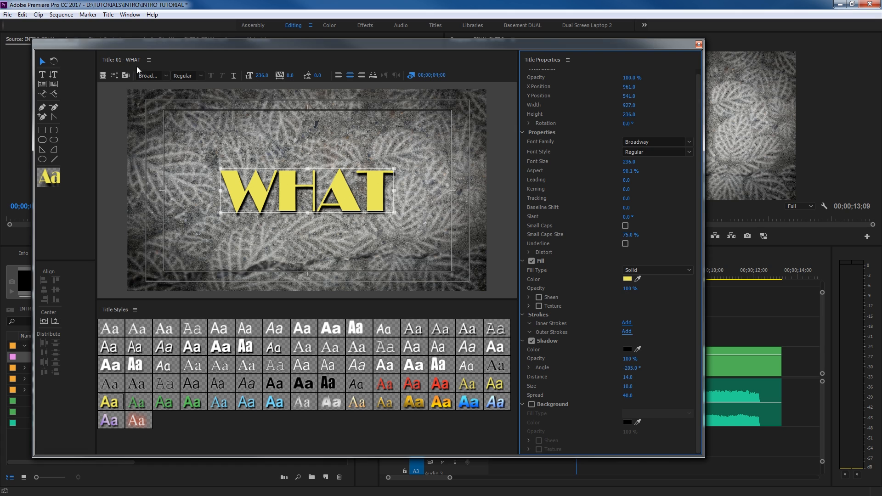
{"action": "left_click_drag", "start_coordinate": [144, 47], "coordinate": [214, 45]}
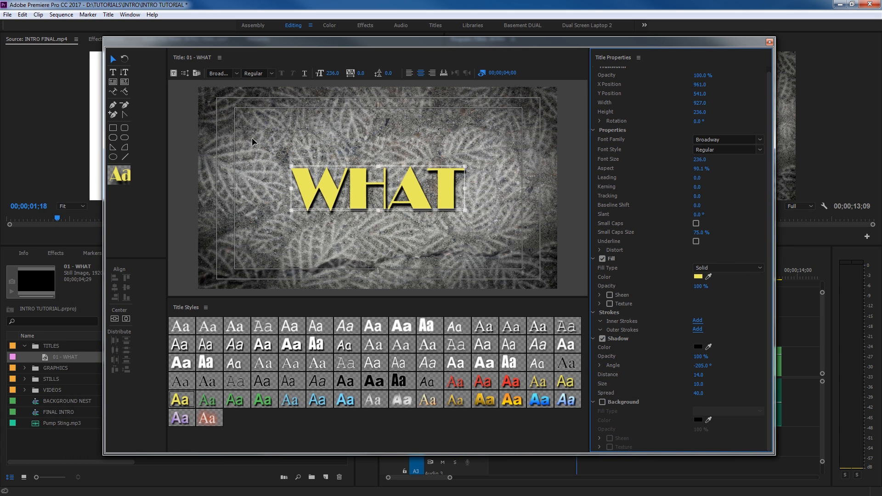
Create a new title named 02 - DO based on the current WHAT title, keeping the default video settings
{"action": "left_click", "coordinate": [173, 73]}
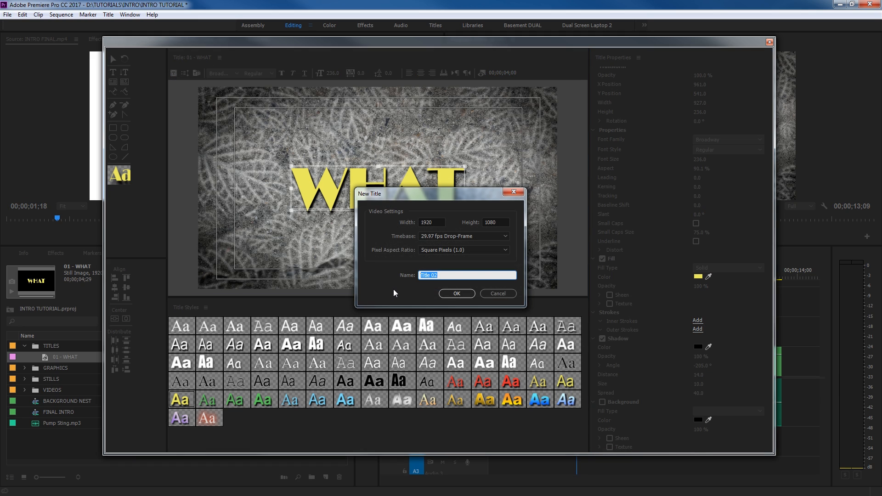
{"action": "type", "text": "02 - DO"}
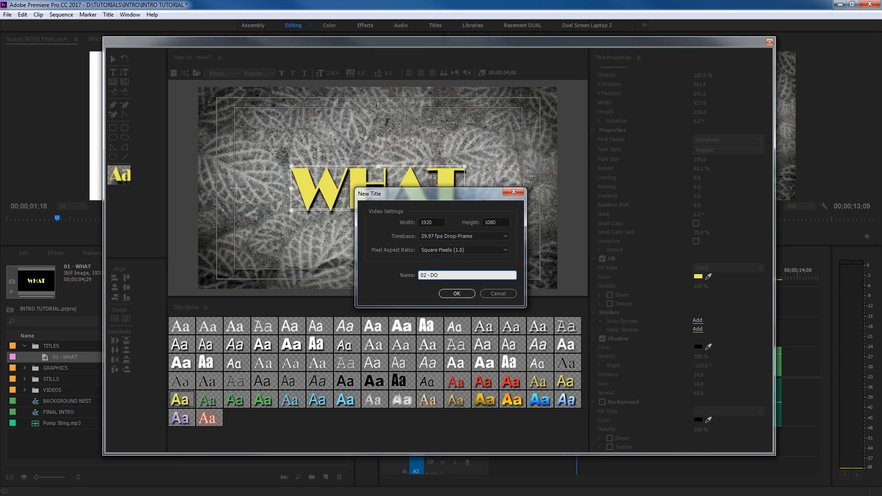
{"action": "left_click", "coordinate": [455, 297]}
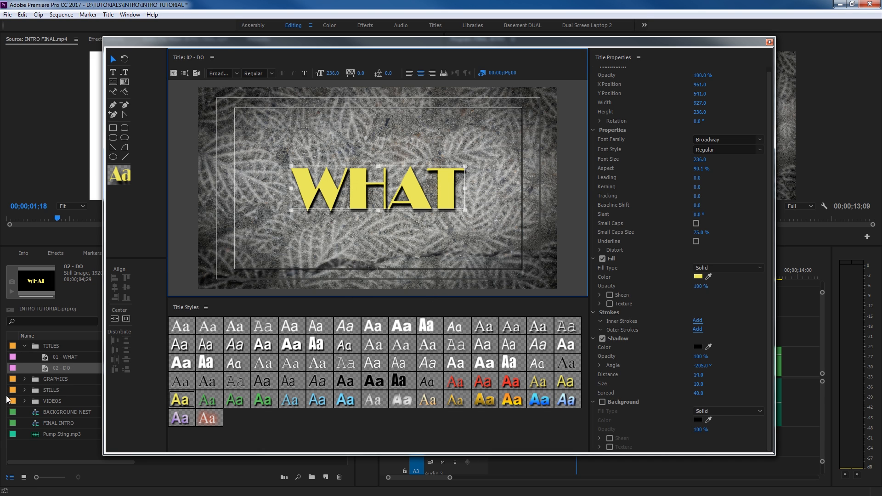
Replace the WHAT text in the new title with DO and recentre it horizontally in the frame
{"action": "double_click", "coordinate": [367, 197]}
{"action": "key", "text": "ctrl+a"}
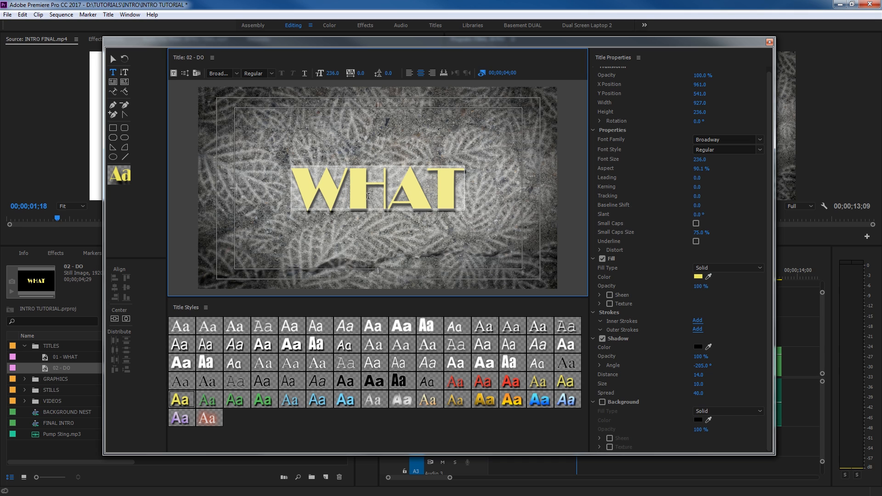
{"action": "type", "text": "DO"}
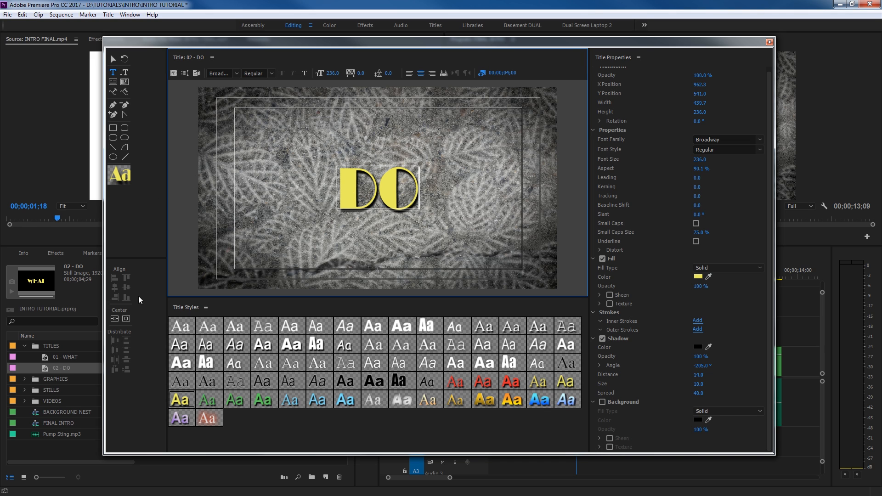
{"action": "left_click", "coordinate": [126, 318]}
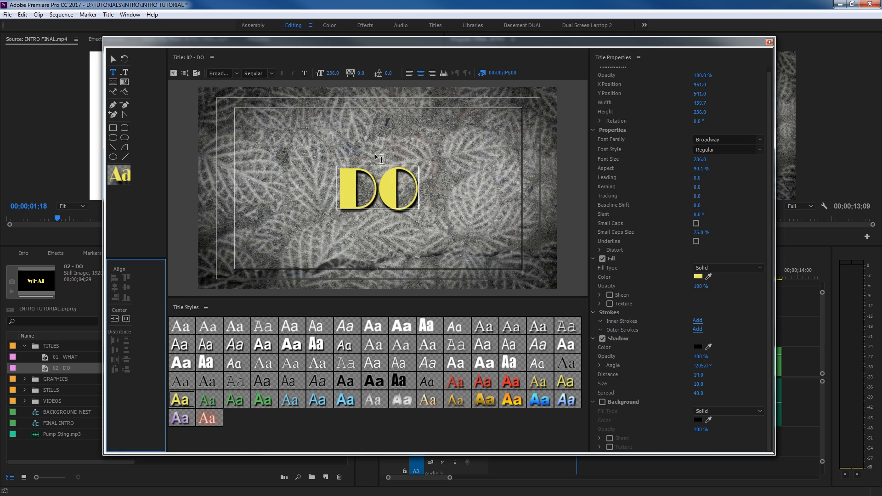
Create a new title named 03 - YOU based on the current title and change its text to YOU
{"action": "left_click", "coordinate": [173, 73]}
{"action": "type", "text": "03 - YOU"}
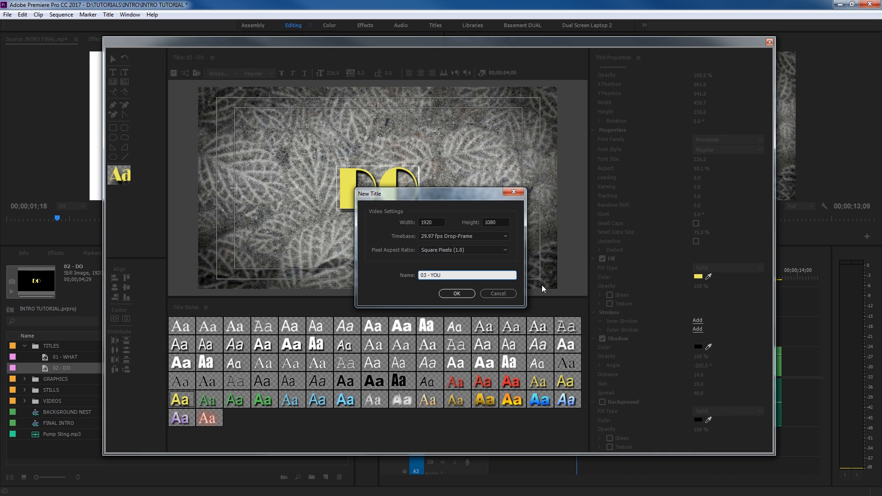
{"action": "left_click", "coordinate": [477, 293]}
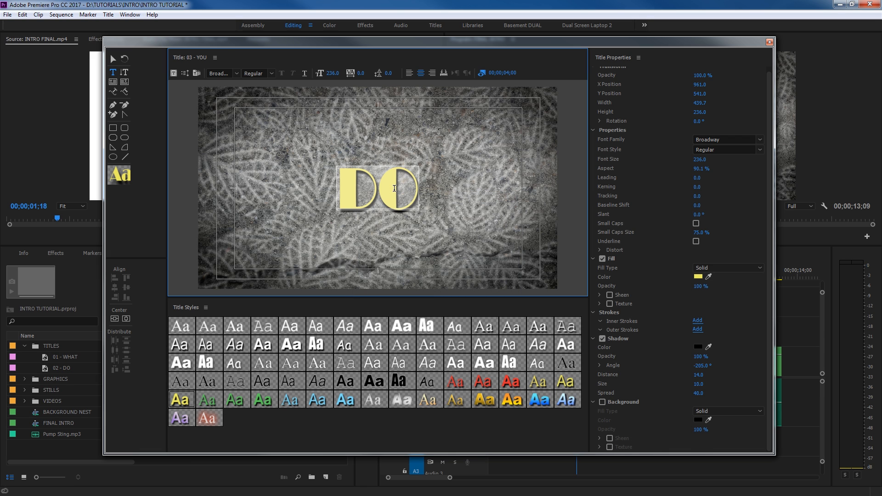
{"action": "double_click", "coordinate": [409, 184]}
{"action": "type", "text": "YOU"}
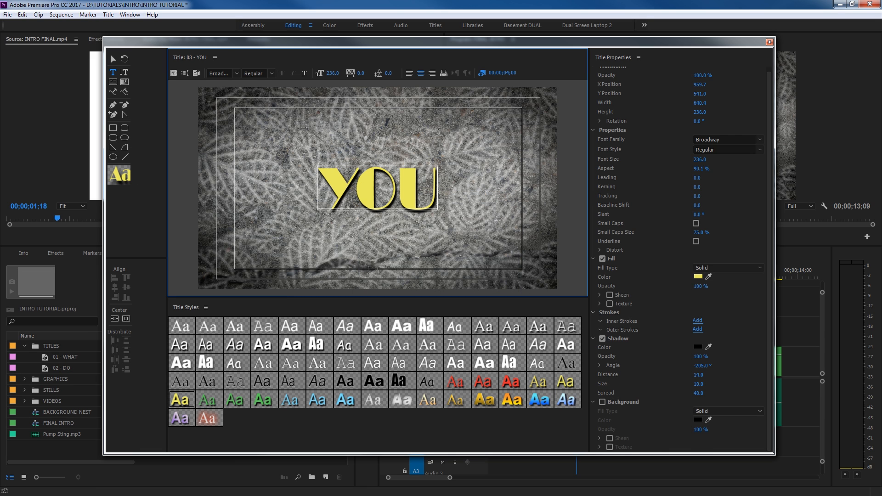
Create a new title named 04 - CAST based on the current title, change its text to CAST? and close the title window
{"action": "key", "text": "ctrl+t"}
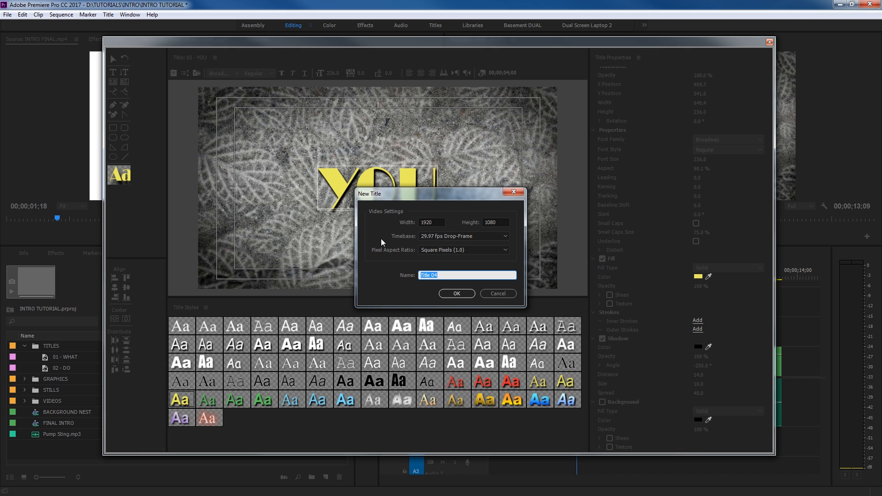
{"action": "type", "text": "04 - CAST"}
{"action": "key", "text": "Return"}
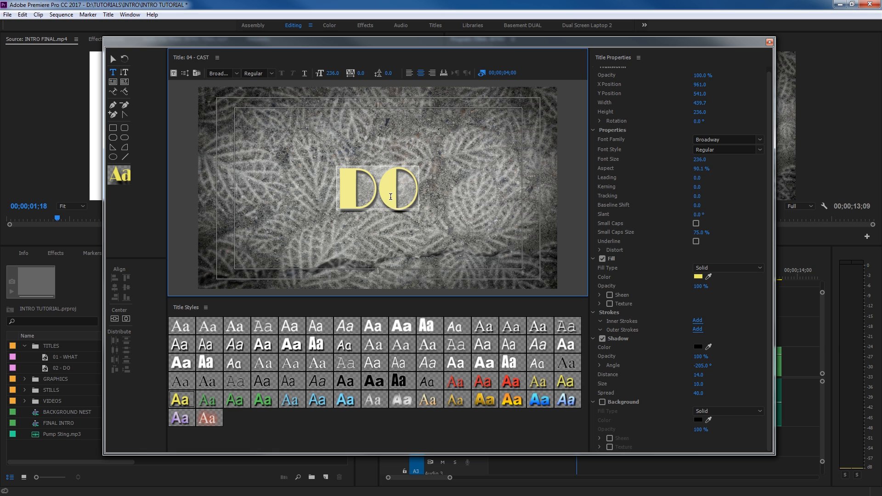
{"action": "type", "text": "CAST?"}
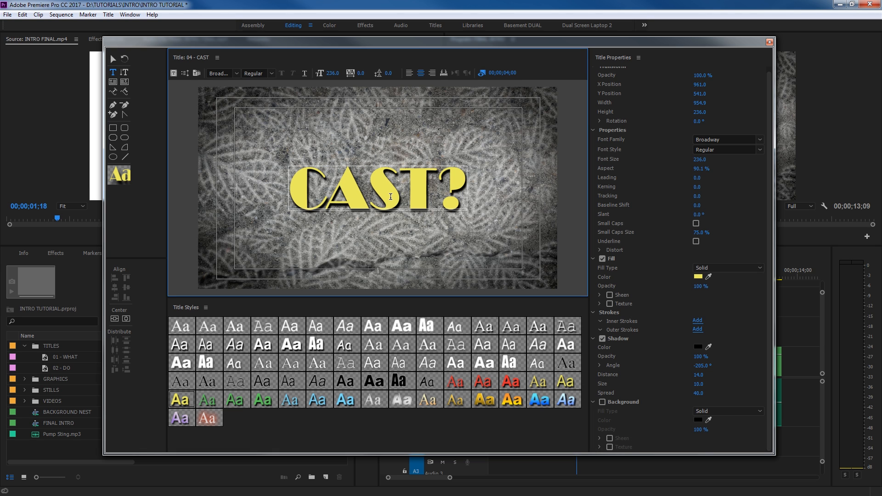
{"action": "left_click", "coordinate": [769, 42]}
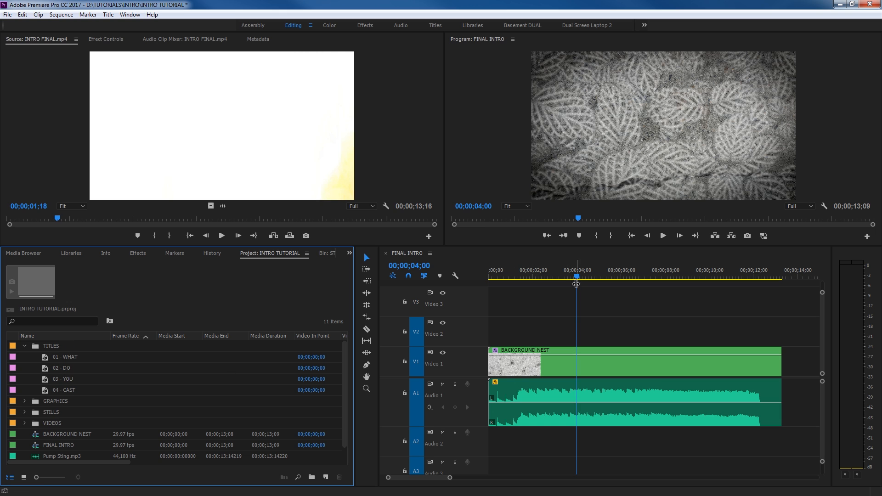
Load 01 - WHAT as the source clip without in and out points, and return the FINAL INTRO playhead to the start
{"action": "left_click", "coordinate": [547, 256]}
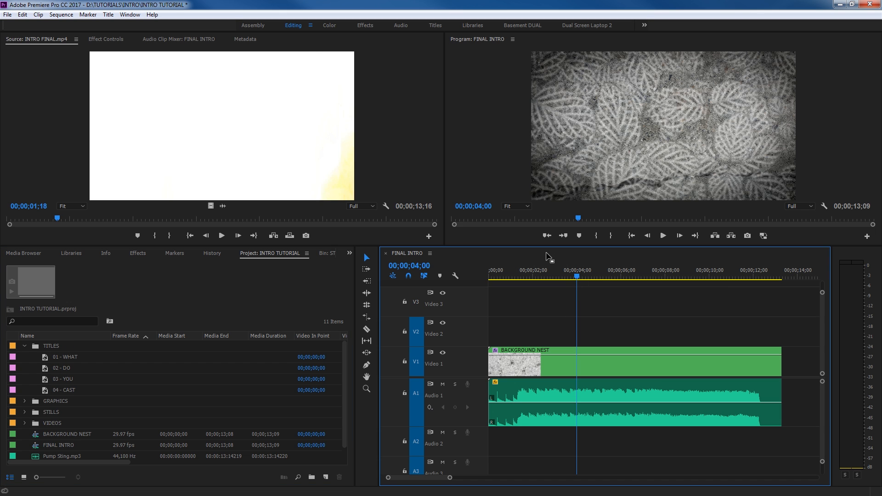
{"action": "key", "text": "Home"}
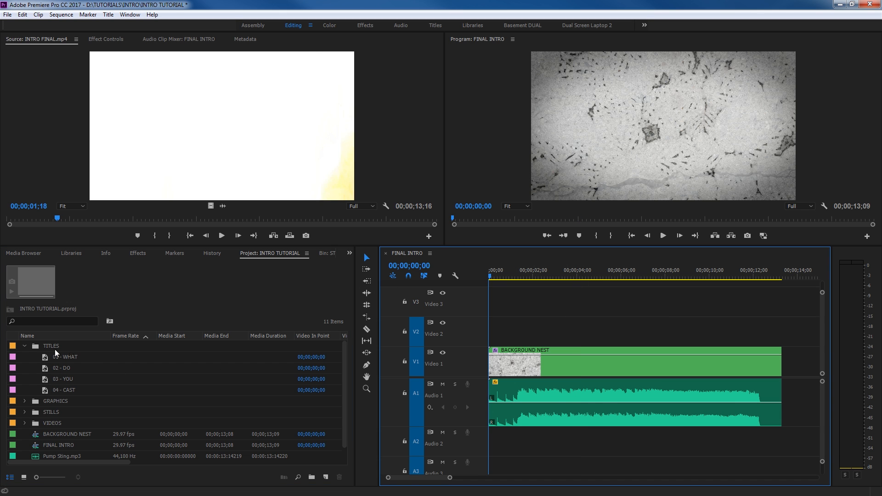
{"action": "left_click_drag", "start_coordinate": [43, 356], "coordinate": [229, 144]}
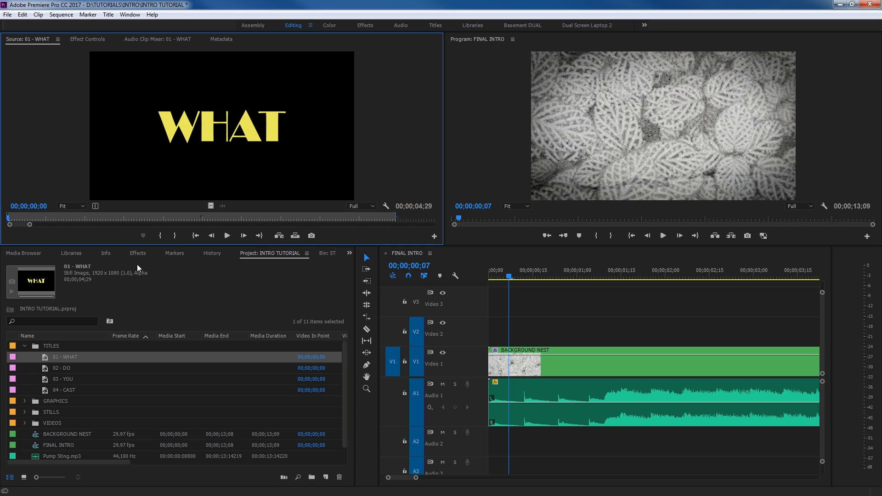
{"action": "key", "text": "ctrl+shift+x"}
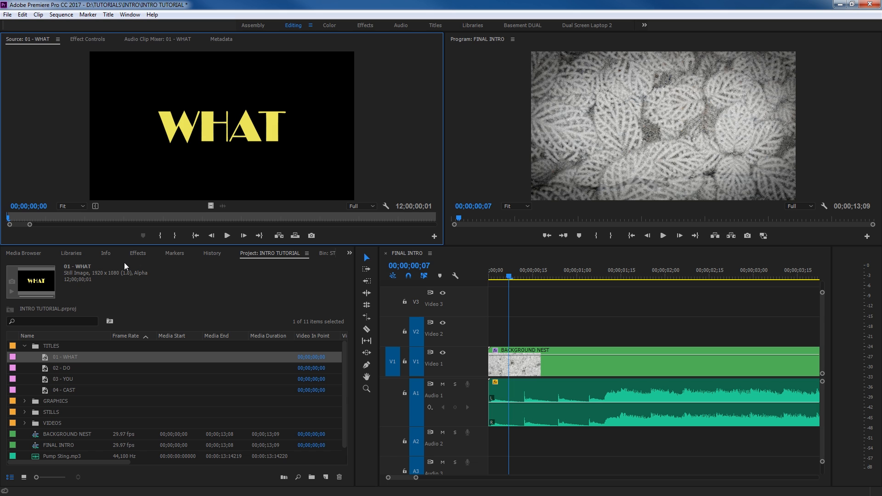
{"action": "key", "text": "shift+3"}
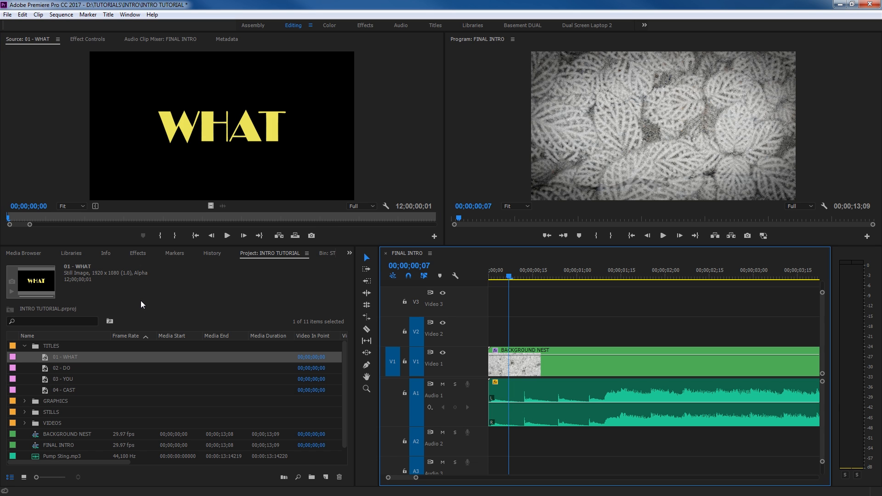
{"action": "key", "text": "Home"}
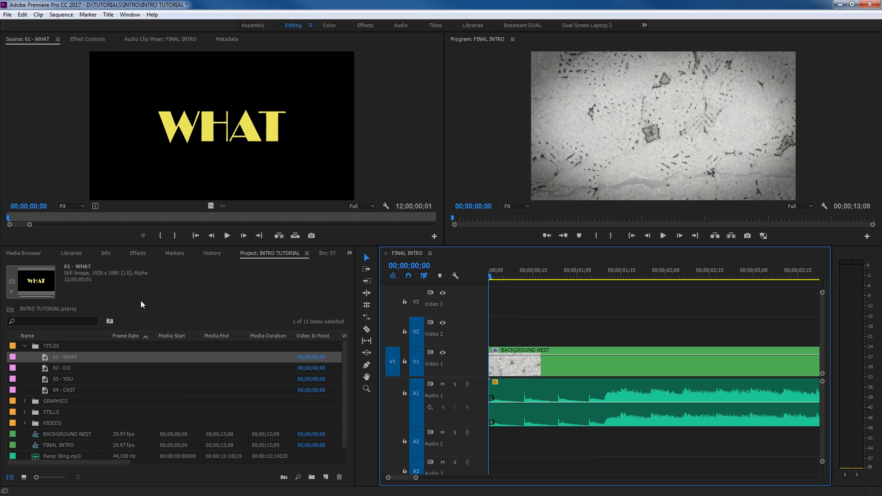
Mark the sequence from its start to 00;00;00;11 and overwrite that range on Video 2 with 01 - WHAT
{"action": "key", "text": "ctrl+a"}
{"action": "key", "text": "space"}
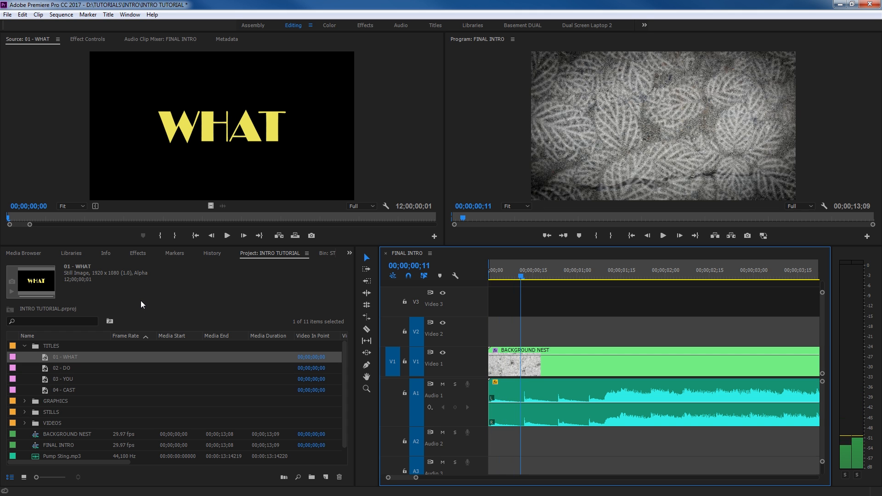
{"action": "key", "text": "o"}
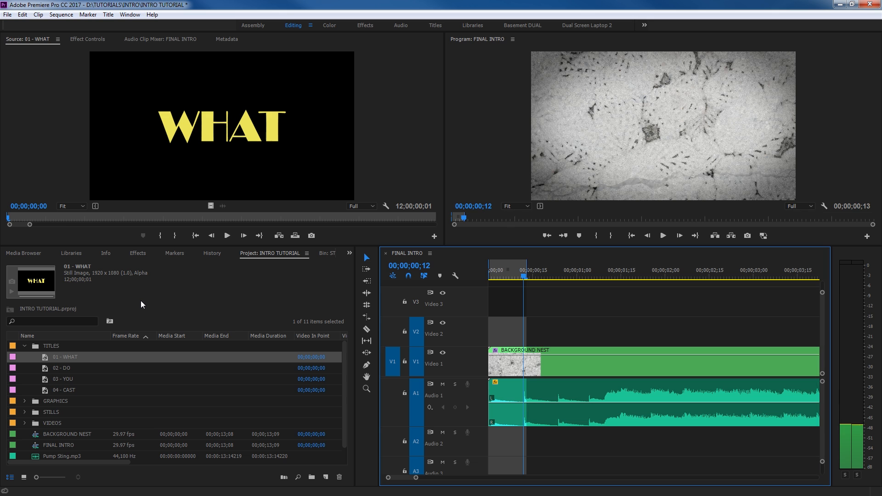
{"action": "key", "text": "Left"}
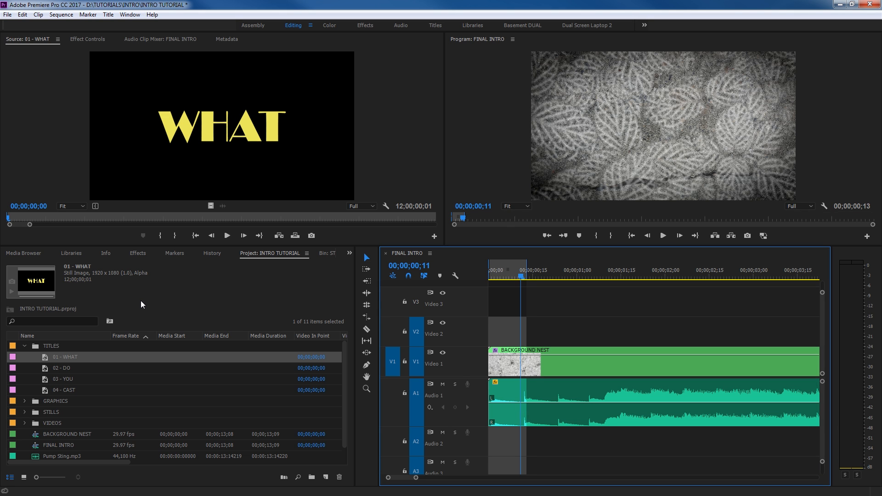
{"action": "key", "text": "o"}
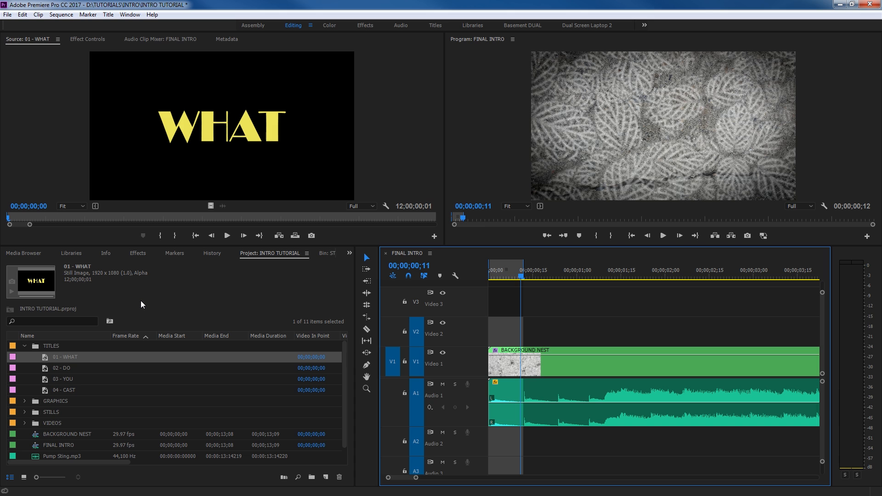
{"action": "left_click", "coordinate": [397, 334]}
{"action": "key", "text": "period"}
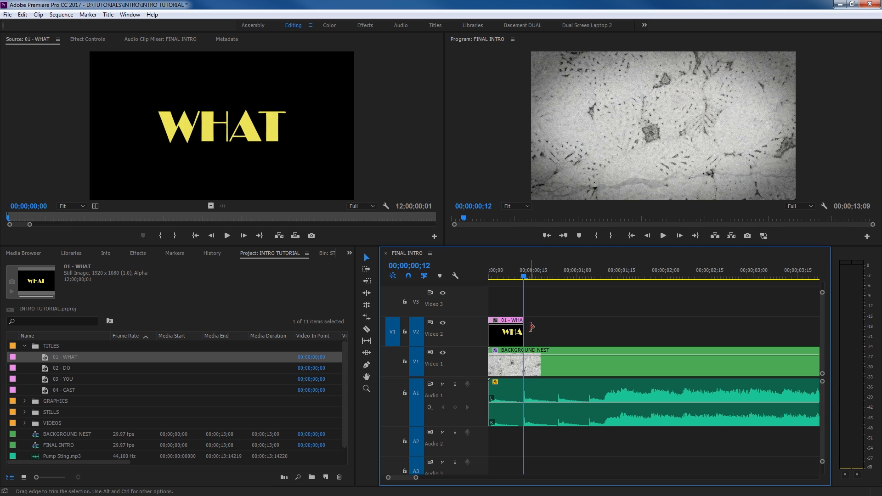
Mark the sequence range for the second title from 00;00;00;12 to the frame before the next beat, 00;00;00;22
{"action": "left_click_drag", "start_coordinate": [531, 334], "coordinate": [531, 335]}
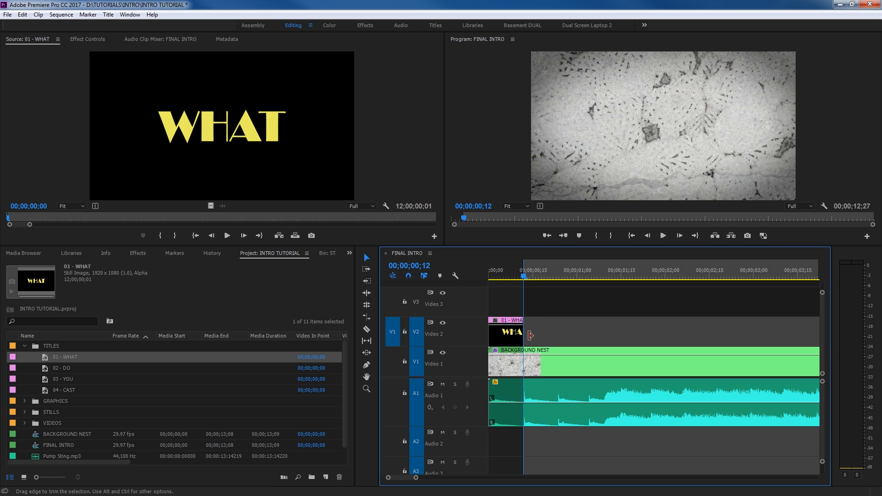
{"action": "key", "text": "Right"}
{"action": "key", "text": "Right"}
{"action": "key", "text": "Right"}
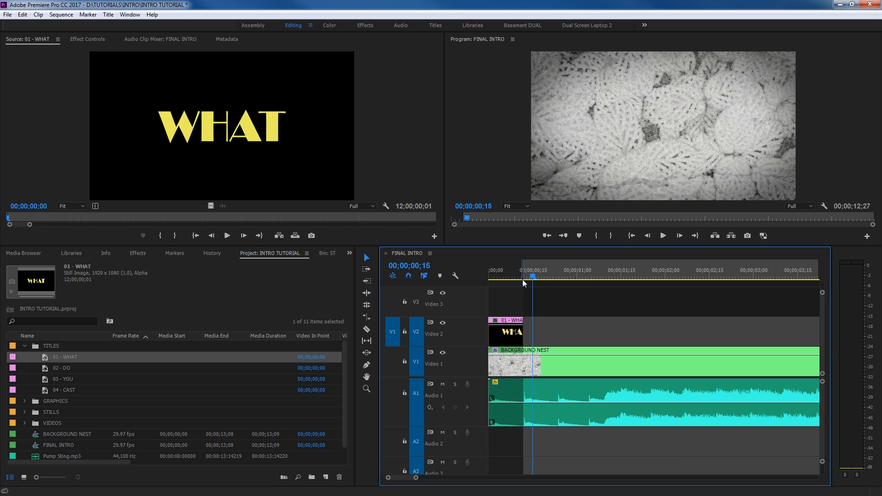
{"action": "key", "text": "Right"}
{"action": "key", "text": "Right"}
{"action": "key", "text": "Right"}
{"action": "key", "text": "Right"}
{"action": "key", "text": "Right"}
{"action": "key", "text": "Right"}
{"action": "key", "text": "Right"}
{"action": "key", "text": "Right"}
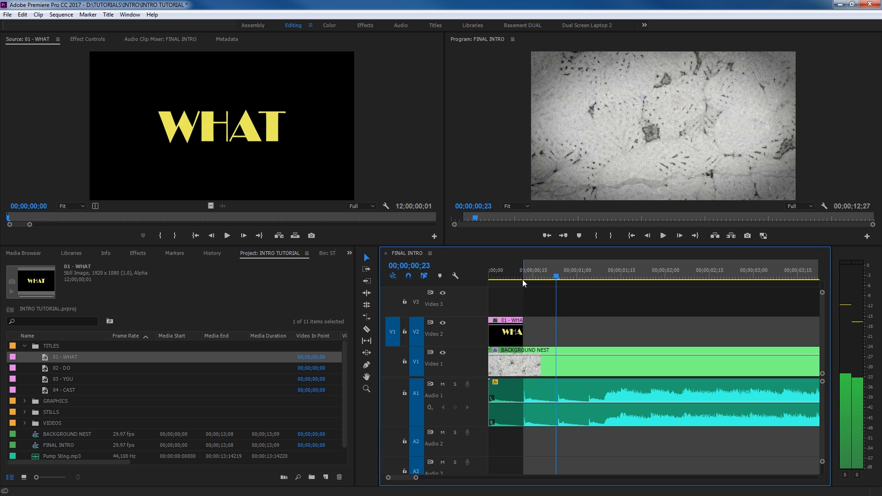
{"action": "key", "text": "Left"}
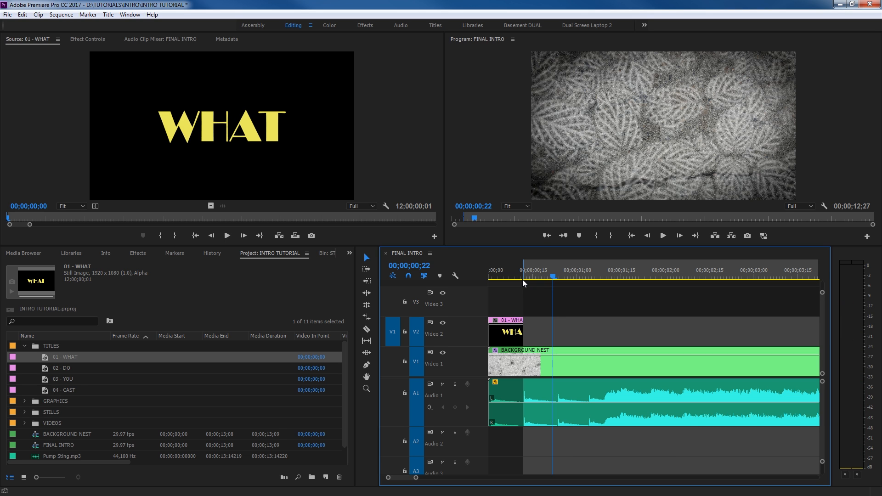
{"action": "key", "text": "o"}
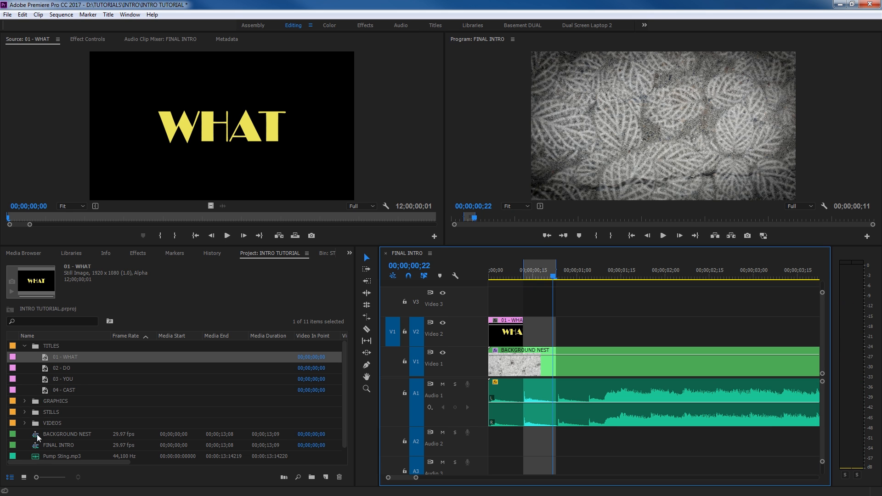
Load 02 - DO as the source clip, clear its in and out points and overwrite it into the marked range on Video 2
{"action": "left_click", "coordinate": [46, 372]}
{"action": "left_click_drag", "start_coordinate": [45, 372], "coordinate": [217, 155]}
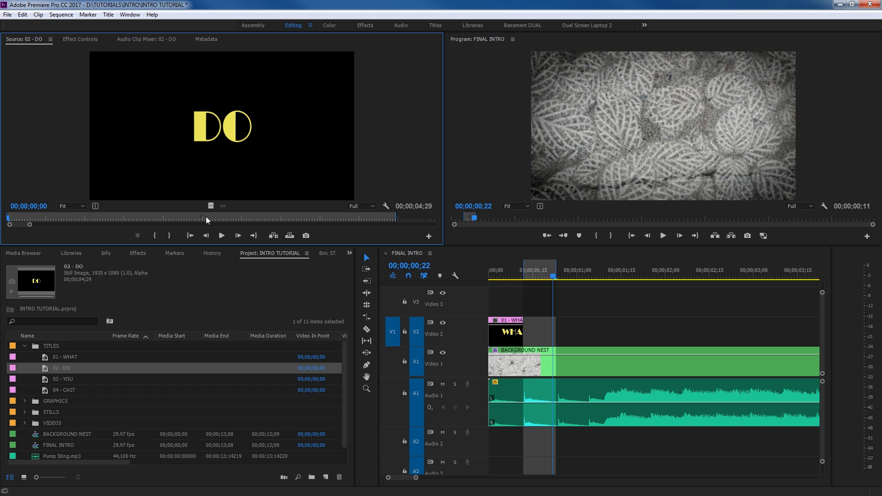
{"action": "key", "text": "ctrl+shift+x"}
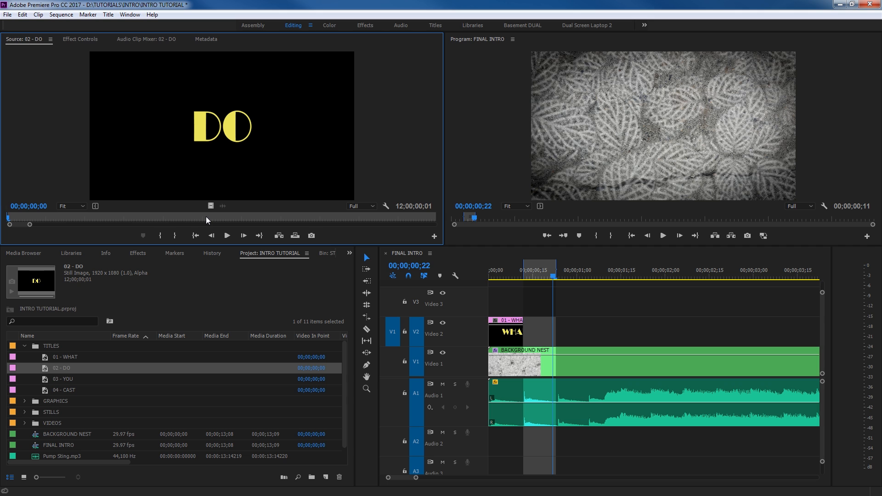
{"action": "key", "text": "period"}
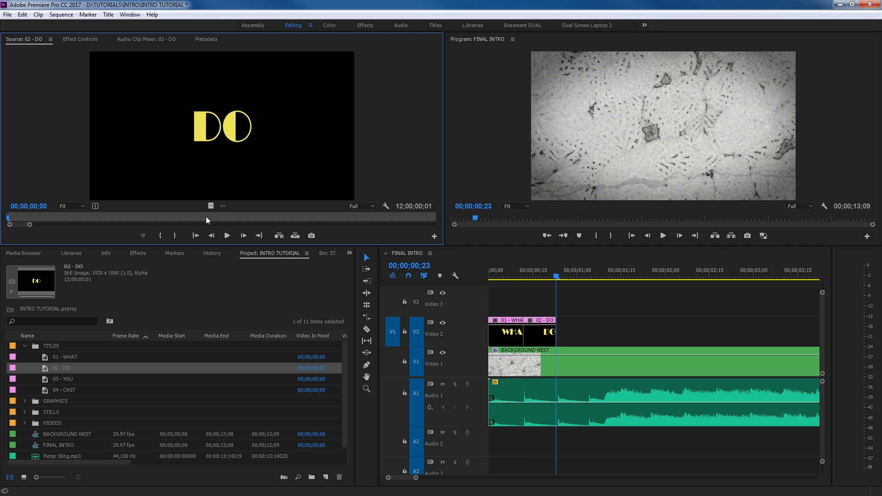
Load 03 - YOU without in and out points and overwrite it on Video 2 from 00;00;00;23 to 00;00;01;03
{"action": "left_click_drag", "start_coordinate": [69, 381], "coordinate": [221, 169]}
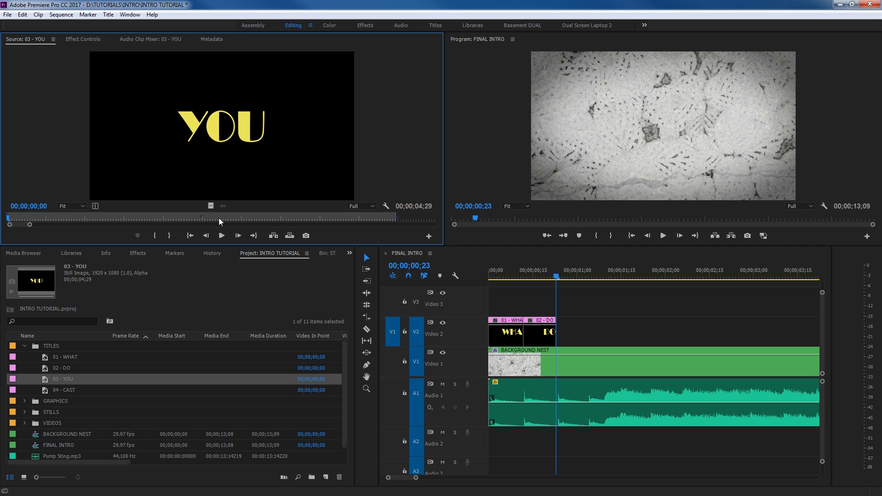
{"action": "key", "text": "ctrl+shift+x"}
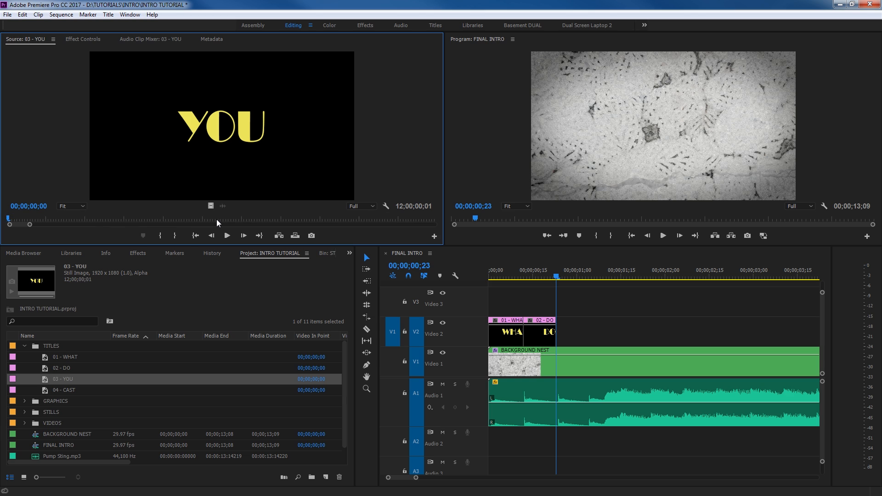
{"action": "key", "text": "i"}
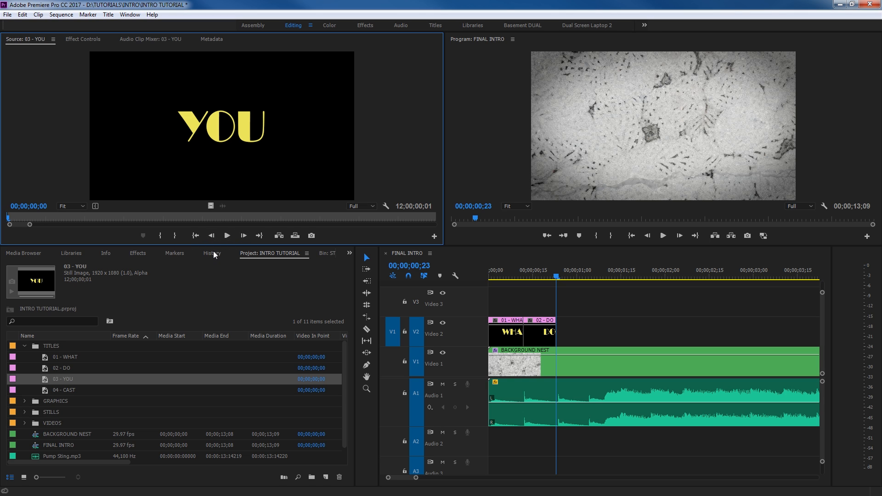
{"action": "key", "text": "shift+3"}
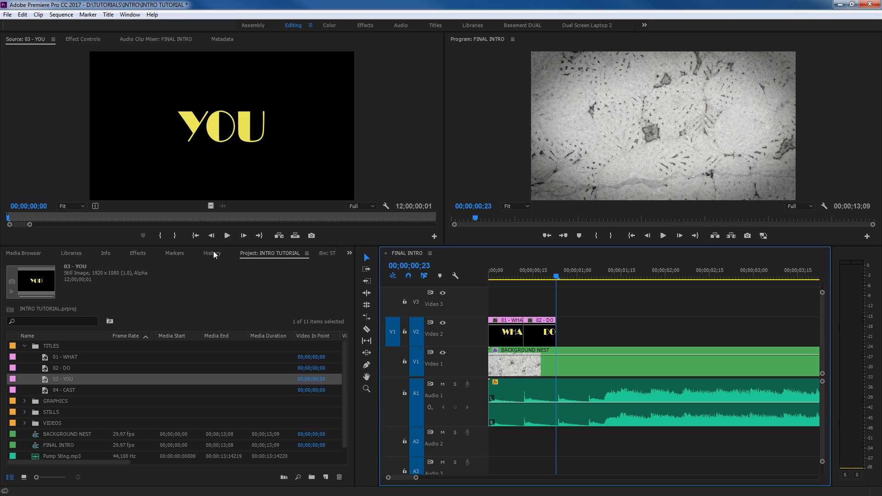
{"action": "key", "text": "space"}
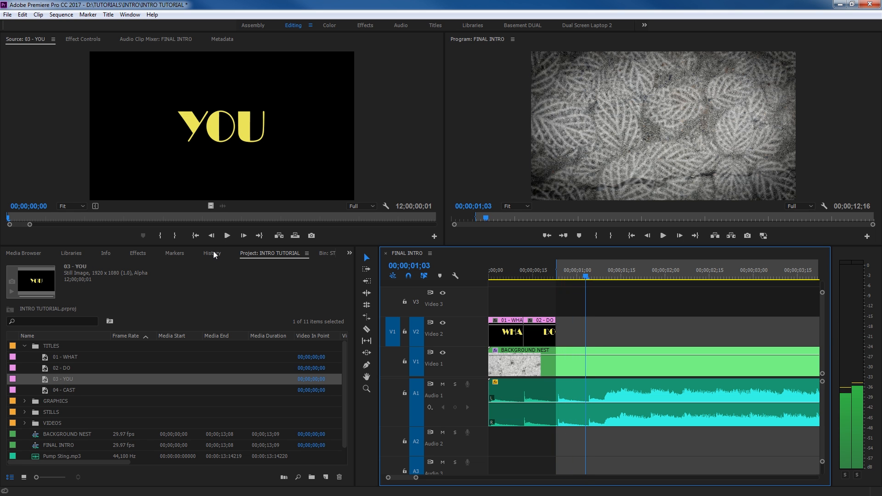
{"action": "key", "text": "o"}
{"action": "key", "text": "period"}
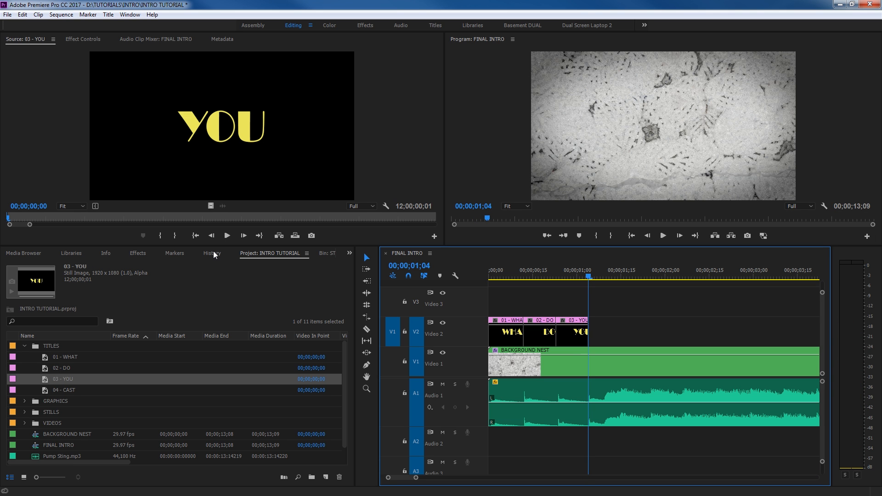
Load 04 - CAST without in and out points and overwrite it on Video 2 from 00;00;01;04 to 00;00;01;16
{"action": "double_click", "coordinate": [39, 390]}
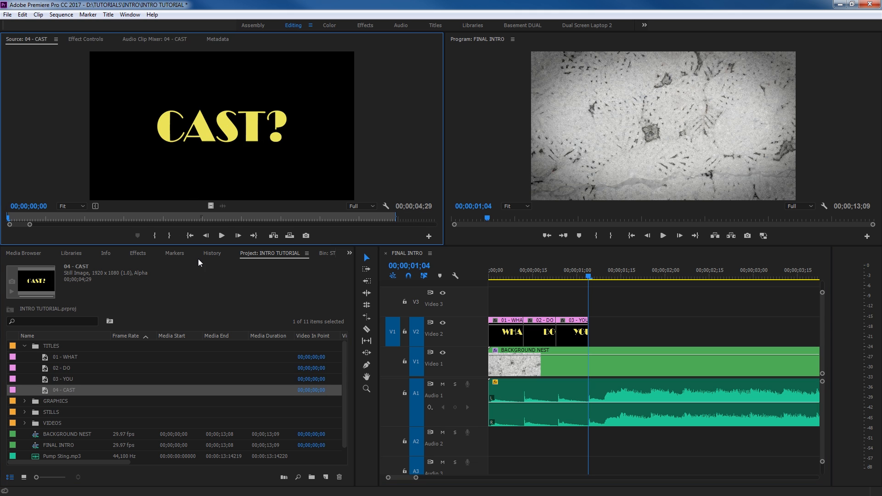
{"action": "key", "text": "ctrl+shift+x"}
{"action": "key", "text": "shift+3"}
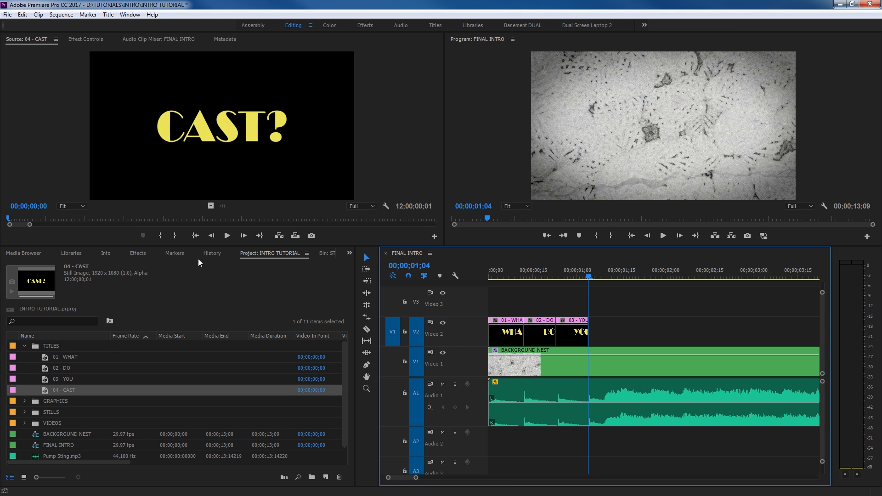
{"action": "key", "text": "i"}
{"action": "key", "text": "space"}
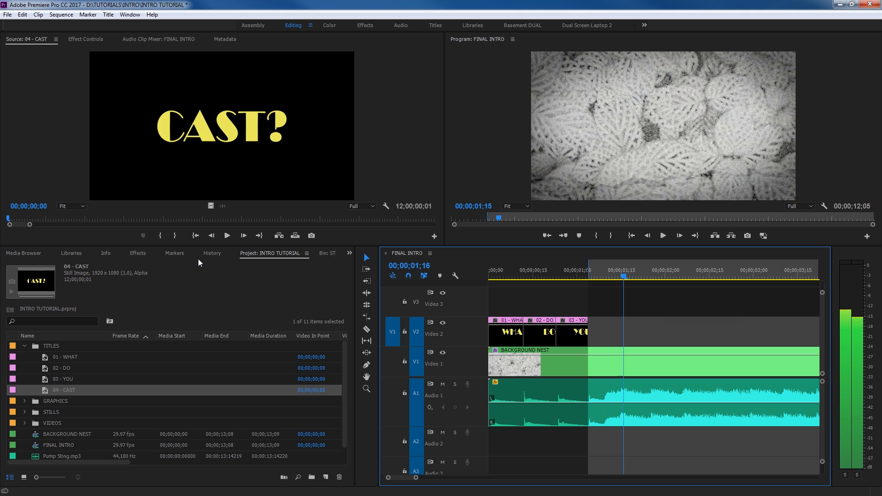
{"action": "key", "text": "space"}
{"action": "key", "text": "o"}
{"action": "key", "text": "period"}
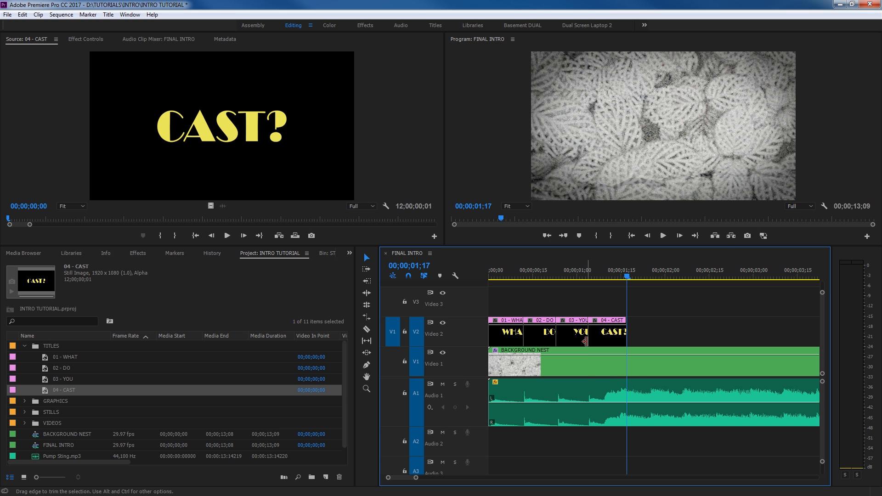
Play FINAL INTRO from the start to check the timing of the four titles against the beats
{"action": "key", "text": "Home"}
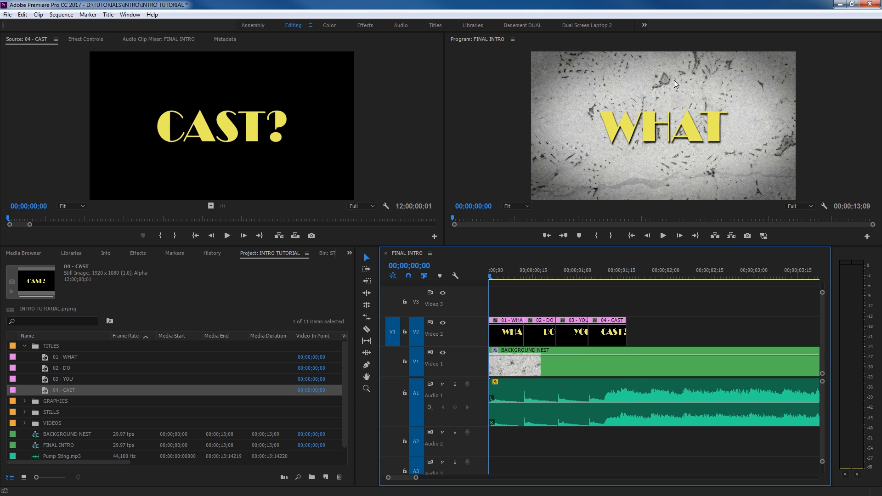
{"action": "key", "text": "space"}
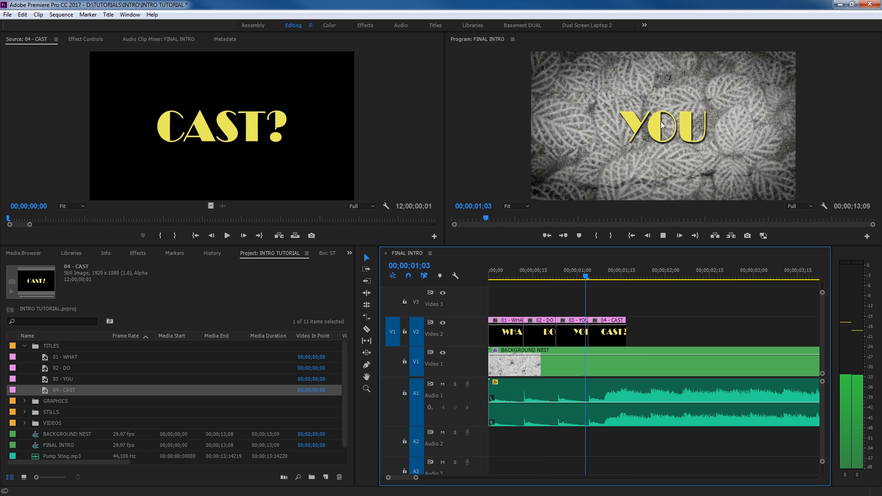
{"action": "key", "text": "space"}
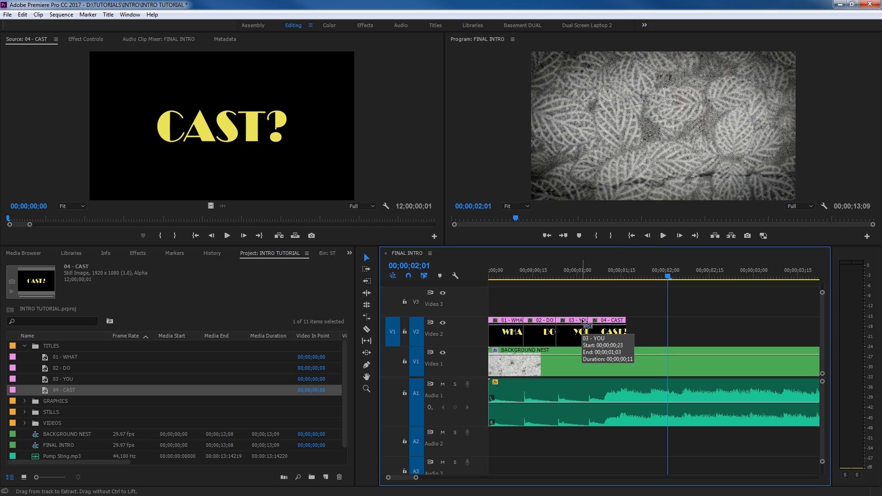
Shift all clips in FINAL INTRO about 11 frames later together, and play the sequence from the start
{"action": "key", "text": "ctrl+a"}
{"action": "left_click_drag", "start_coordinate": [505, 339], "coordinate": [537, 341]}
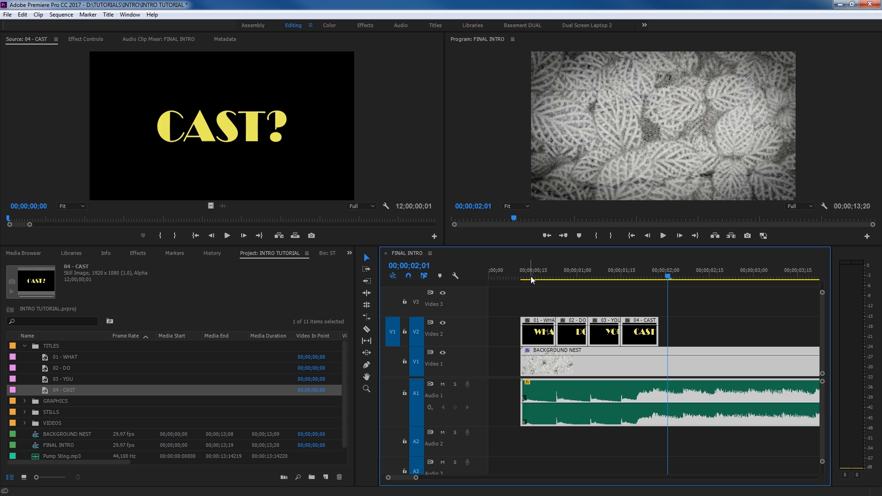
{"action": "key", "text": "Home"}
{"action": "key", "text": "space"}
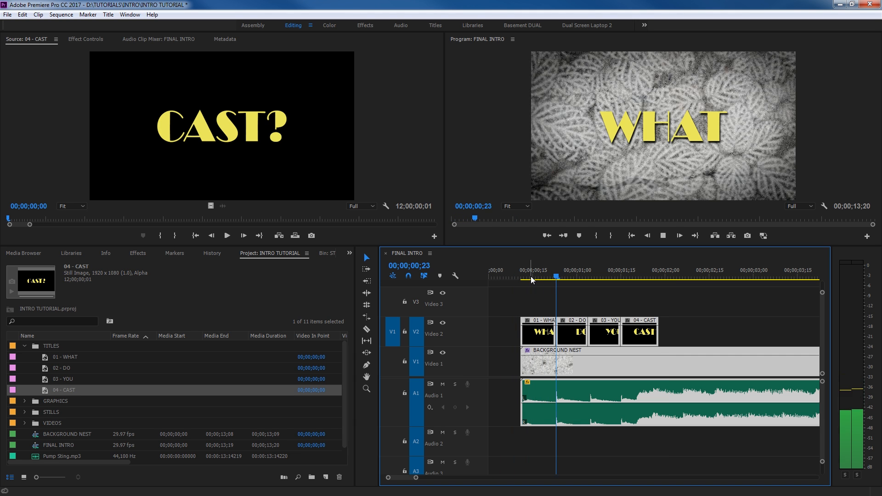
{"action": "key", "text": "space"}
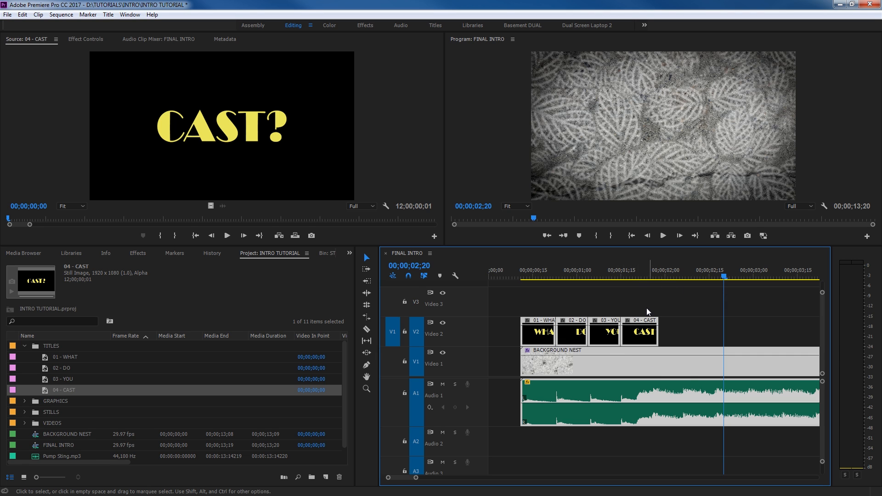
Collapse the TITLES bin, expand the VIDEOS bin and widen the Name column to show the full video file names
{"action": "left_click", "coordinate": [24, 345]}
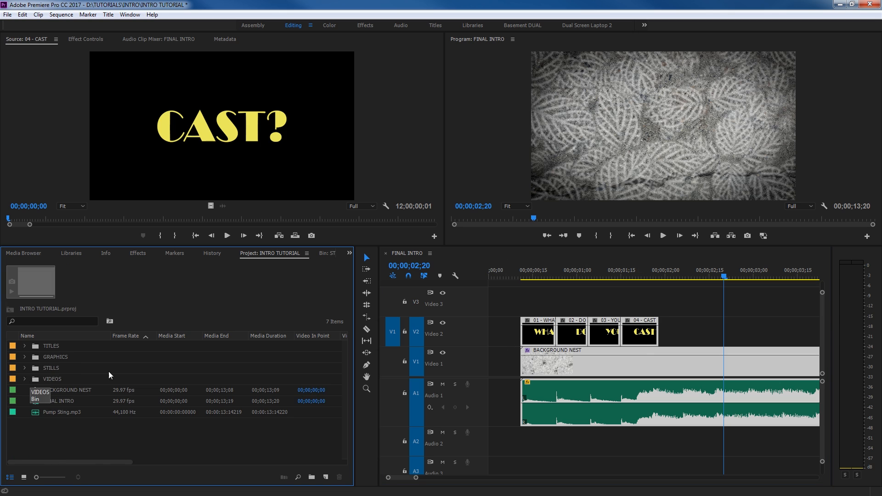
{"action": "left_click", "coordinate": [24, 379]}
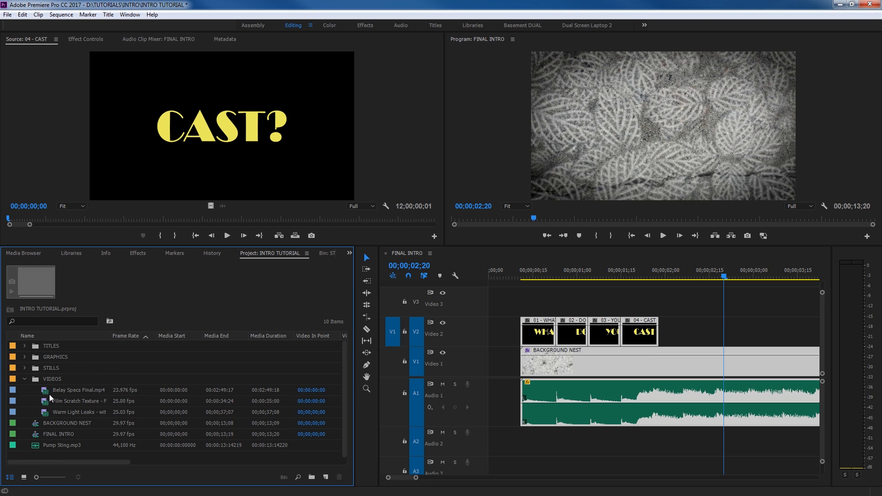
{"action": "left_click", "coordinate": [58, 401]}
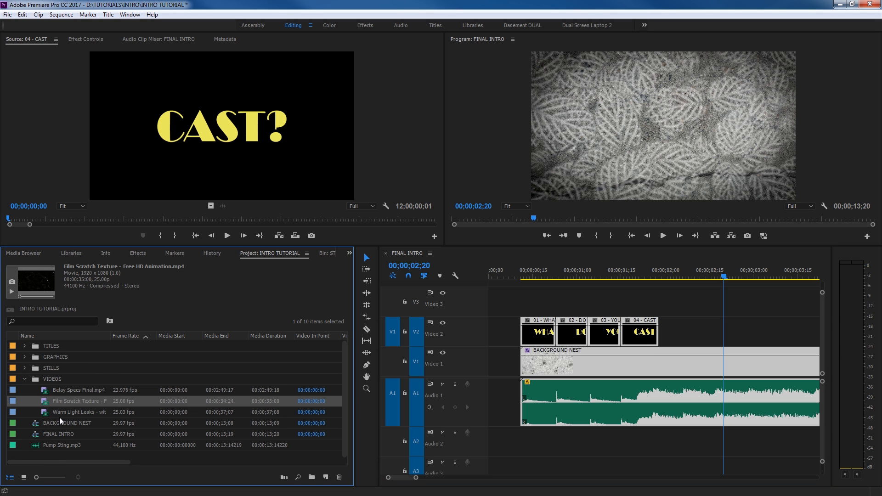
{"action": "left_click", "coordinate": [60, 412]}
{"action": "left_click_drag", "start_coordinate": [110, 335], "coordinate": [190, 336]}
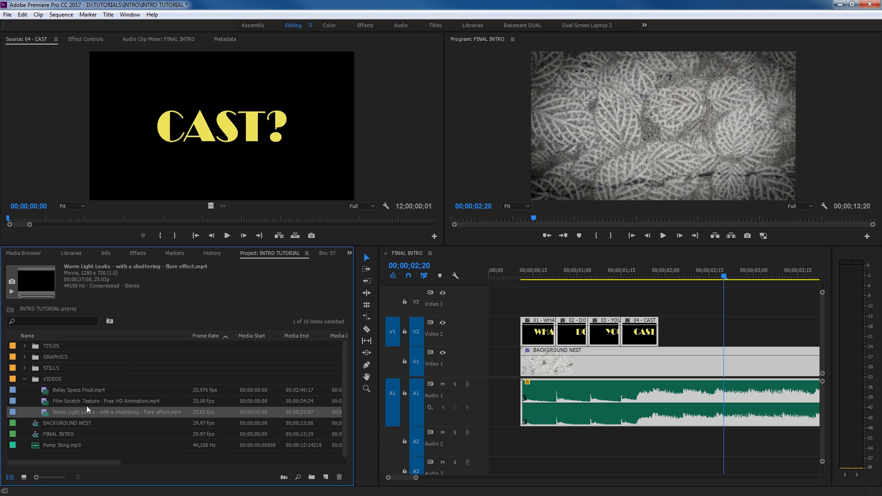
Switch to Chrome, open YouTube in a new tab and search for film scratch
{"action": "key", "text": "alt+Tab"}
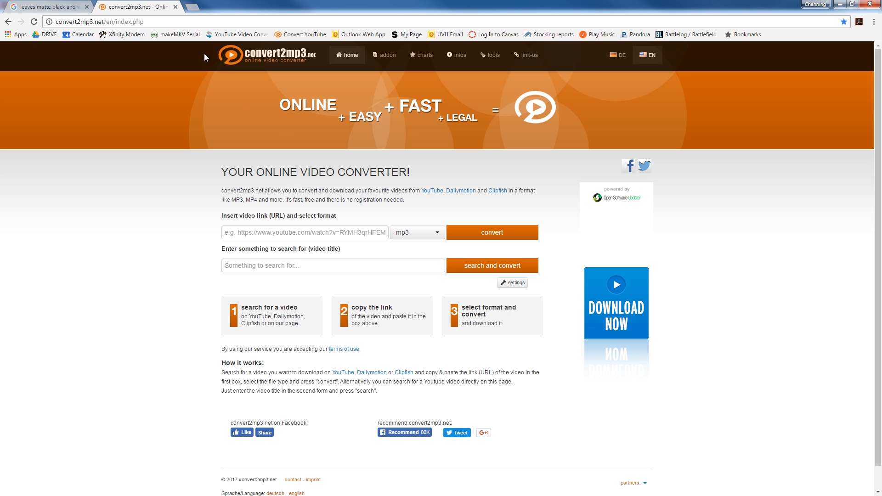
{"action": "left_click", "coordinate": [192, 7]}
{"action": "type", "text": "youtube.co"}
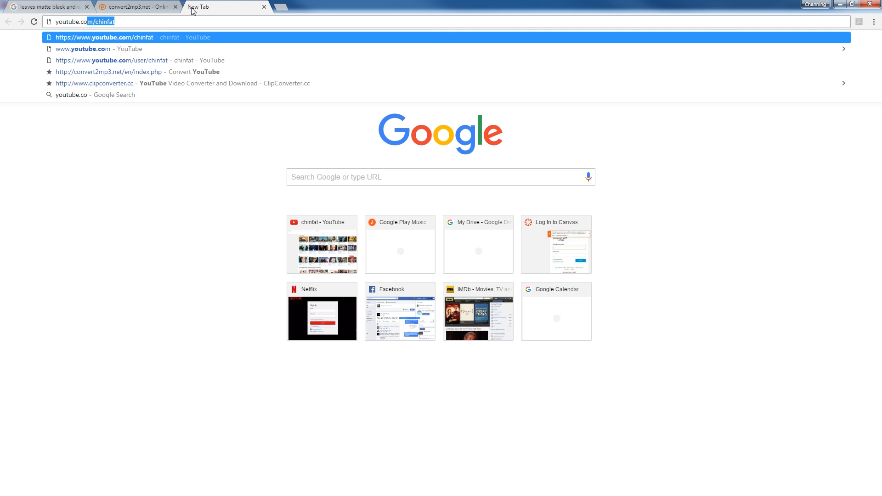
{"action": "key", "text": "Return"}
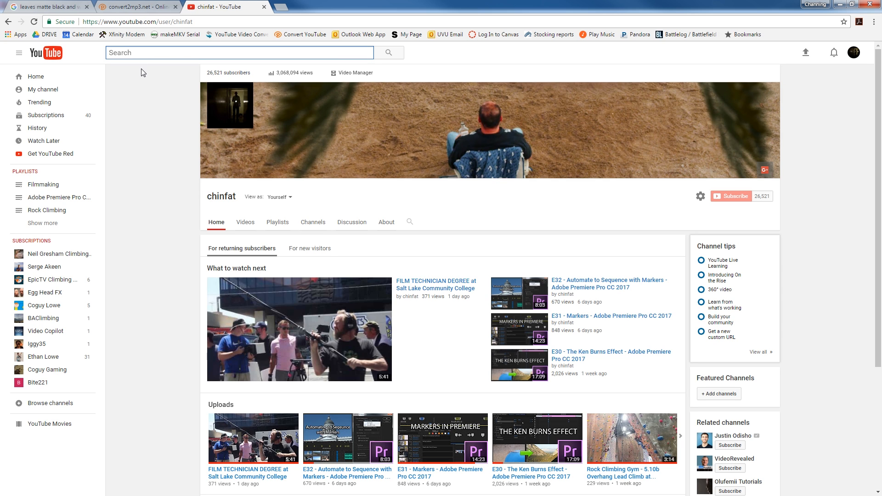
{"action": "type", "text": "film s"}
{"action": "type", "text": "cratch"}
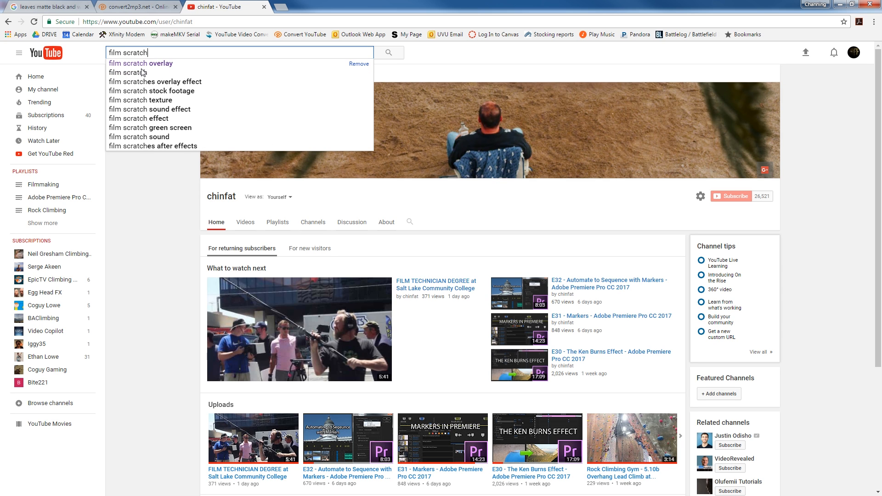
{"action": "key", "text": "Return"}
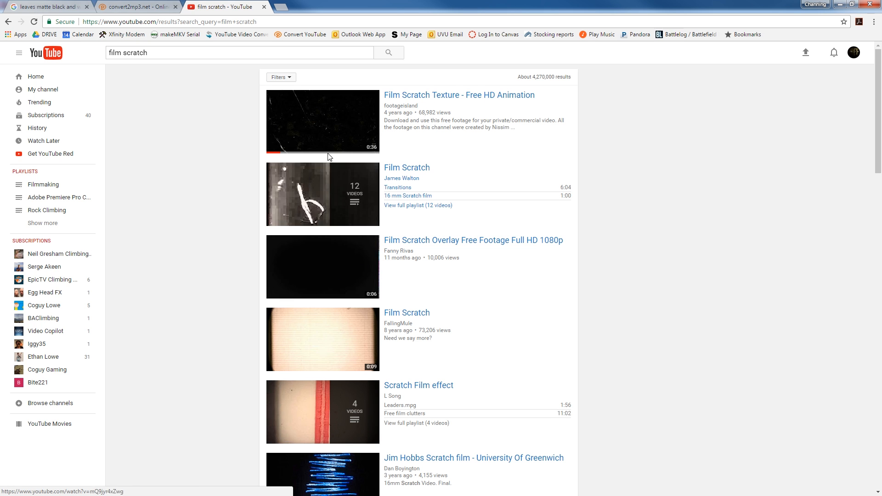
Browse the search results, open the video Film Scratch Texture - Free HD Animation and pause it
{"action": "scroll", "coordinate": [473, 376], "scroll_direction": "down", "scroll_amount": 4}
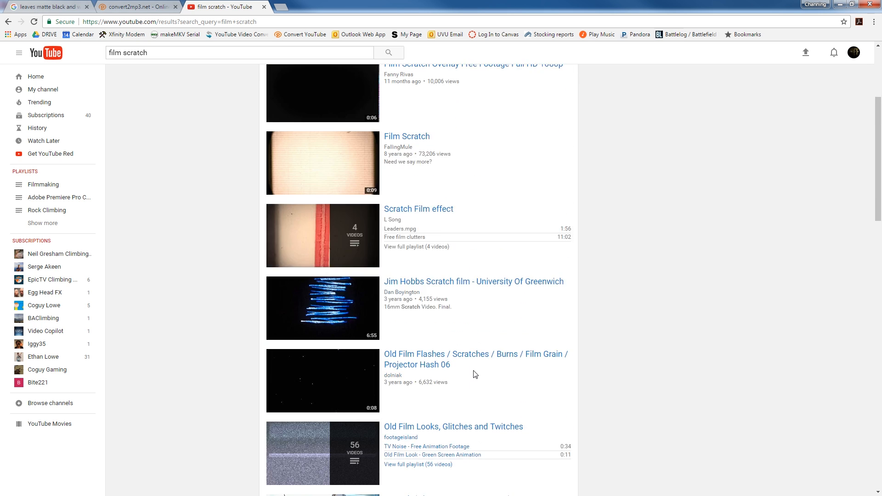
{"action": "scroll", "coordinate": [416, 301], "scroll_direction": "up", "scroll_amount": 3}
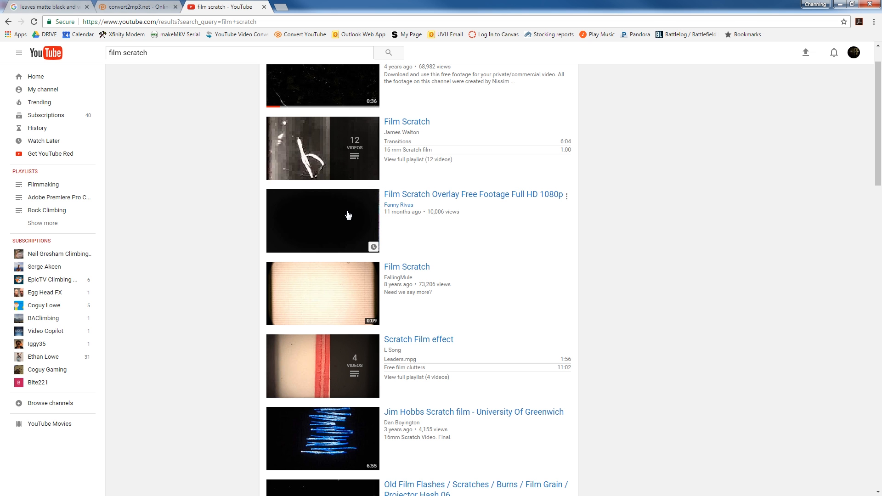
{"action": "scroll", "coordinate": [351, 156], "scroll_direction": "up", "scroll_amount": 1}
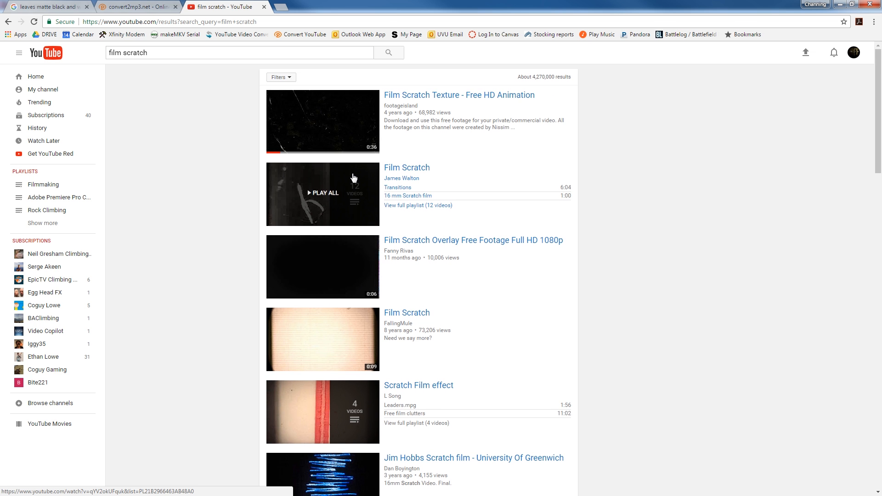
{"action": "left_click", "coordinate": [413, 97]}
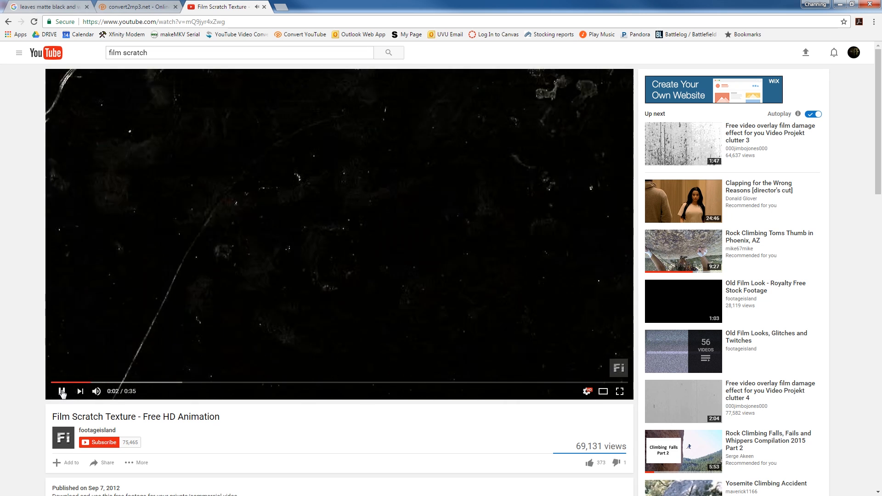
{"action": "left_click", "coordinate": [62, 391]}
Look over the video's description and comments, and copy its share link
{"action": "scroll", "coordinate": [101, 388], "scroll_direction": "down", "scroll_amount": 3}
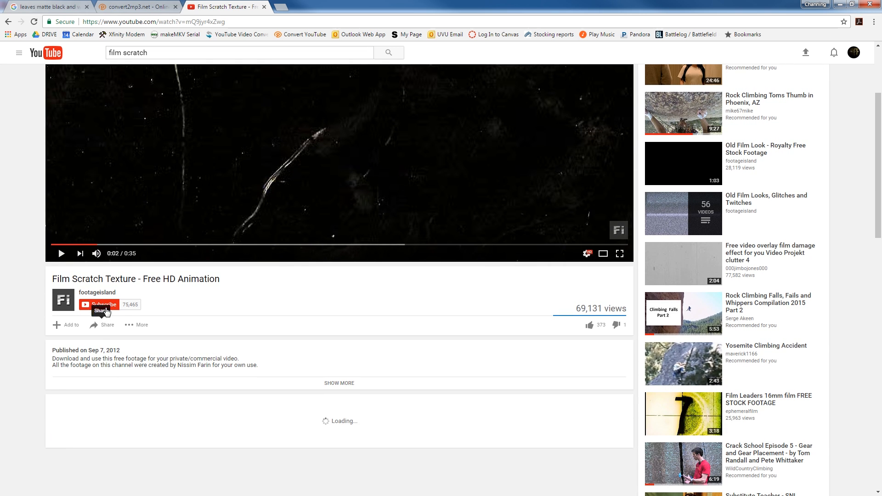
{"action": "scroll", "coordinate": [162, 361], "scroll_direction": "down", "scroll_amount": 2}
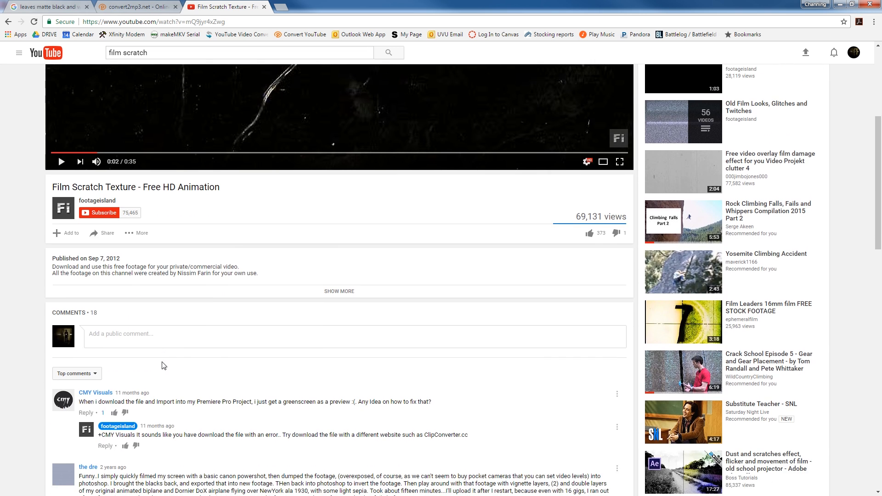
{"action": "scroll", "coordinate": [147, 360], "scroll_direction": "up", "scroll_amount": 2}
{"action": "left_click", "coordinate": [103, 325]}
{"action": "key", "text": "ctrl+c"}
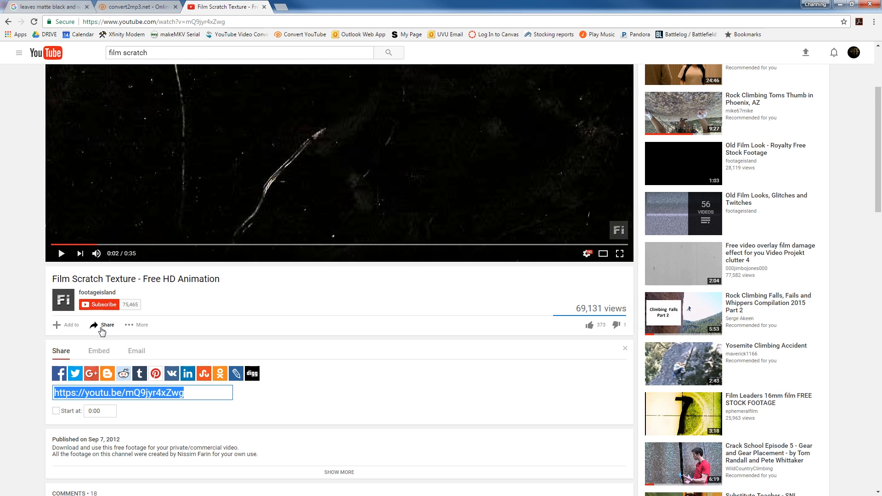
{"action": "left_click_drag", "start_coordinate": [195, 394], "coordinate": [55, 386]}
Switch to convert2mp3.net, insert the copied video link and set the output to mp4 at 1080p (Full HD) quality
{"action": "left_click", "coordinate": [138, 7]}
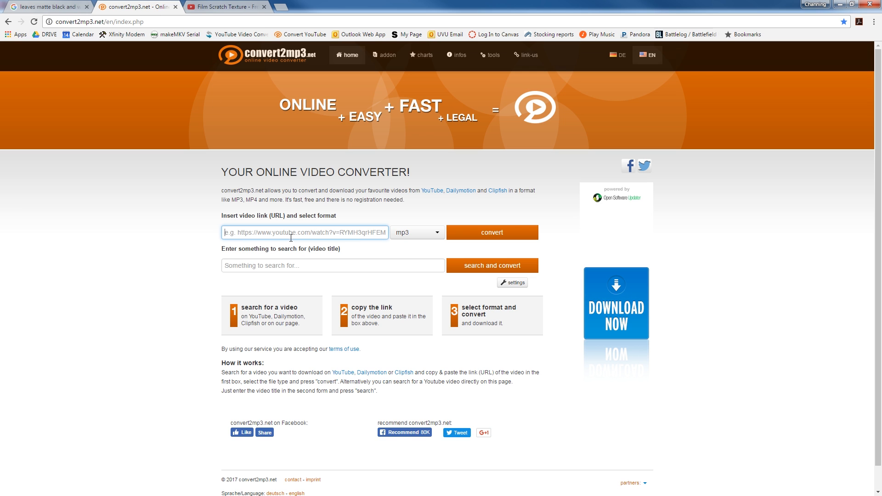
{"action": "key", "text": "ctrl+v"}
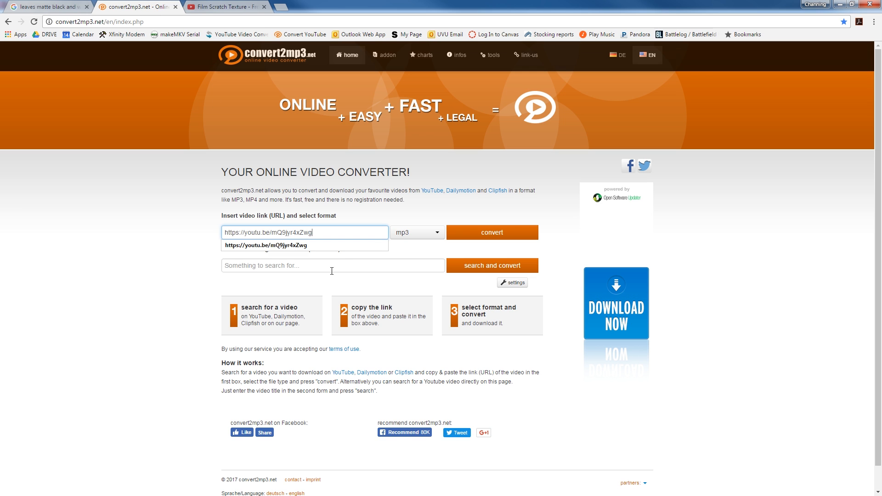
{"action": "left_click", "coordinate": [415, 232]}
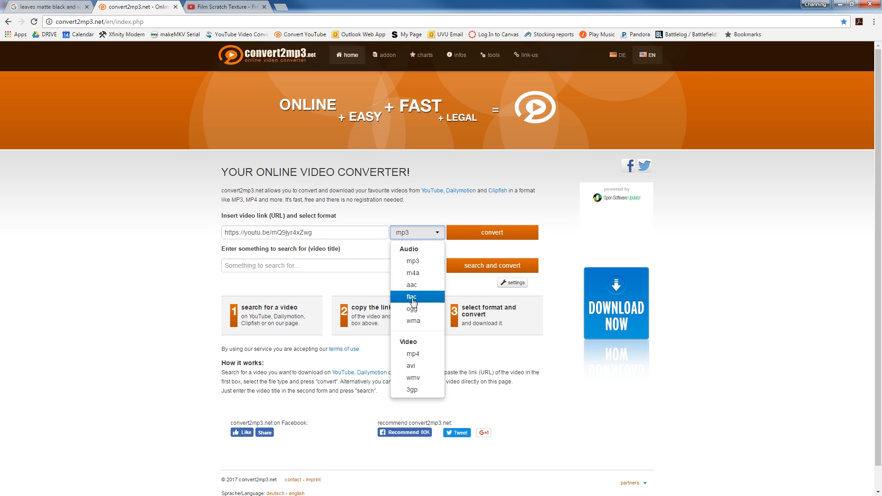
{"action": "left_click", "coordinate": [412, 353]}
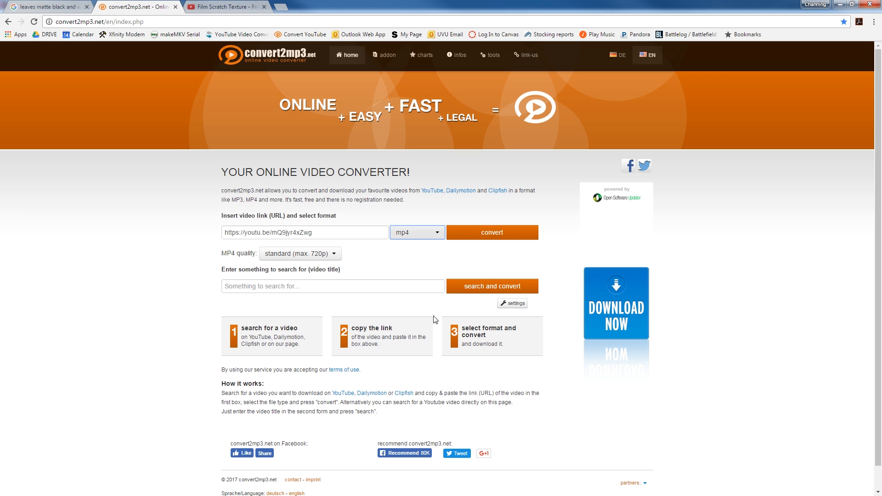
{"action": "left_click", "coordinate": [316, 254]}
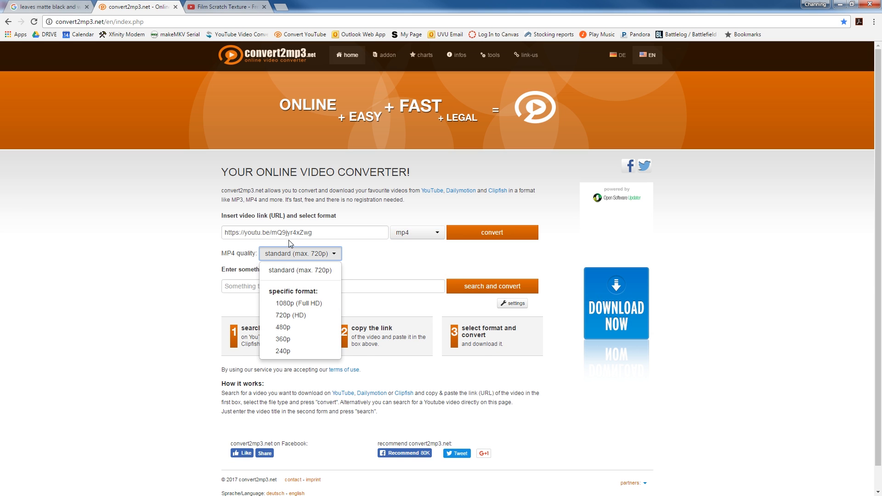
{"action": "left_click", "coordinate": [367, 263]}
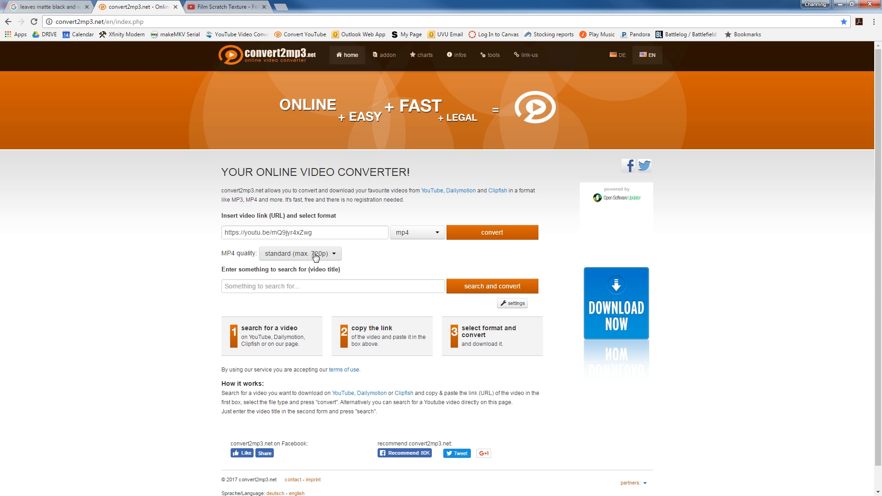
{"action": "left_click", "coordinate": [314, 258]}
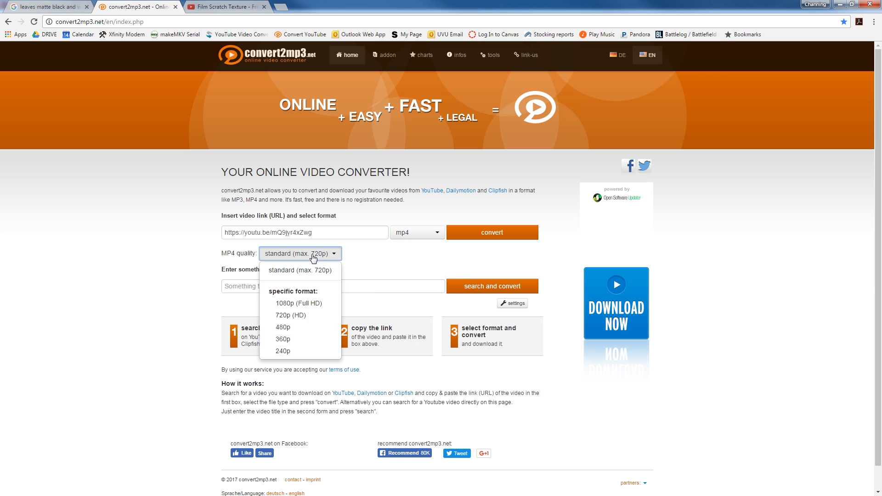
{"action": "left_click", "coordinate": [288, 303]}
Convert the linked video, closing the advertising page that opens, and download the finished mp4 file
{"action": "left_click", "coordinate": [478, 233]}
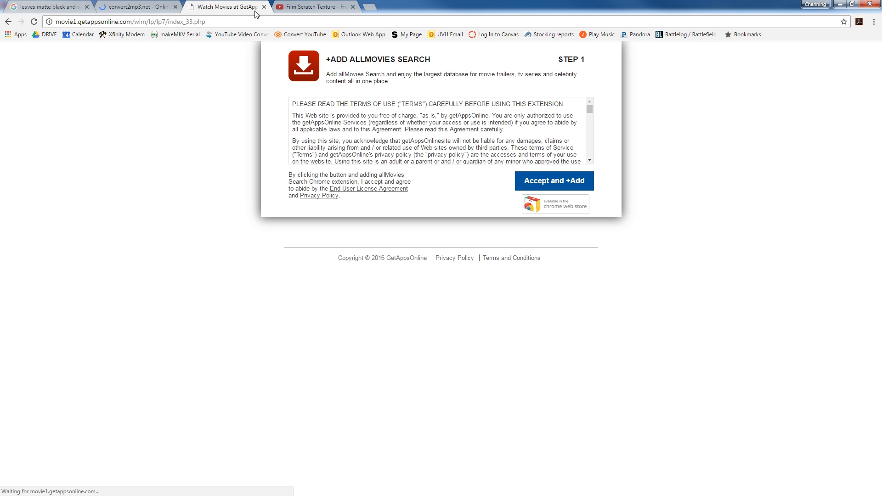
{"action": "left_click", "coordinate": [264, 7]}
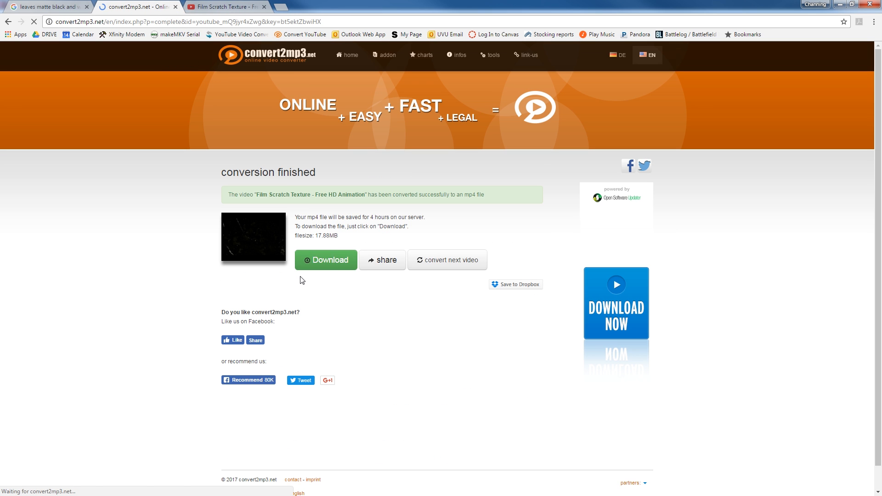
{"action": "left_click", "coordinate": [321, 265]}
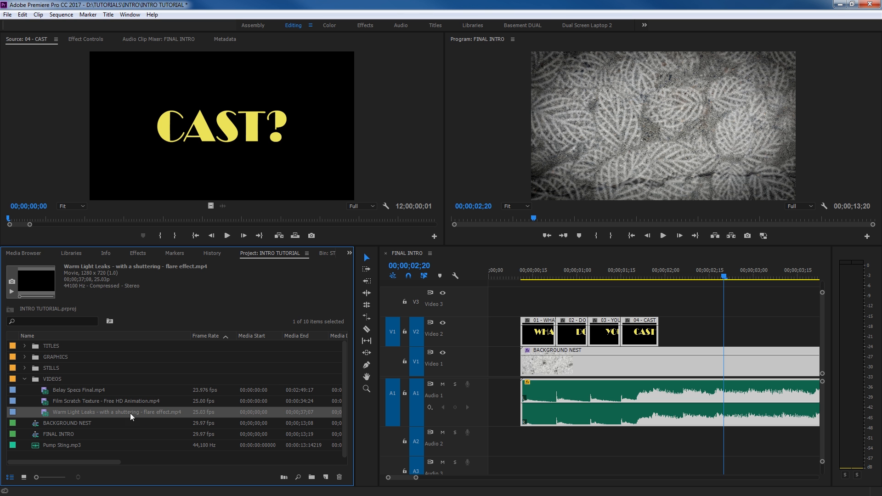
Preview the Film Scratch Texture and Warm Light Leaks clips from the VIDEOS bin in the Source monitor
{"action": "left_click", "coordinate": [72, 399]}
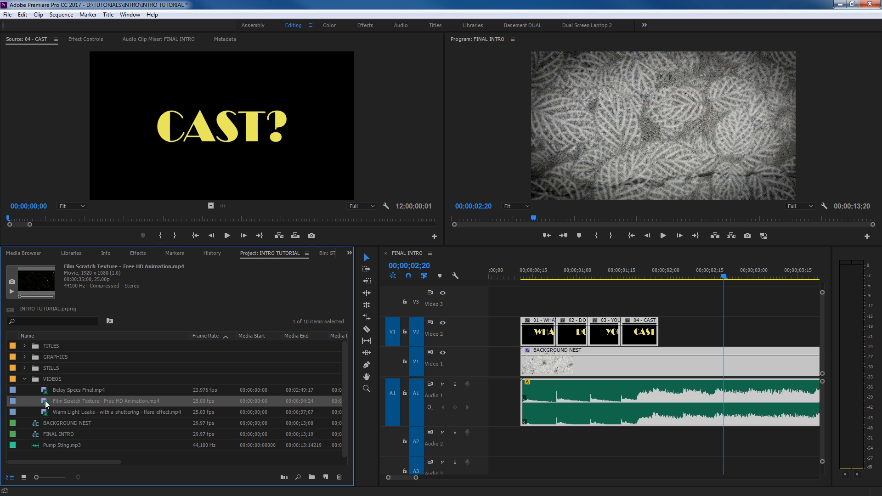
{"action": "double_click", "coordinate": [47, 401]}
{"action": "key", "text": "space"}
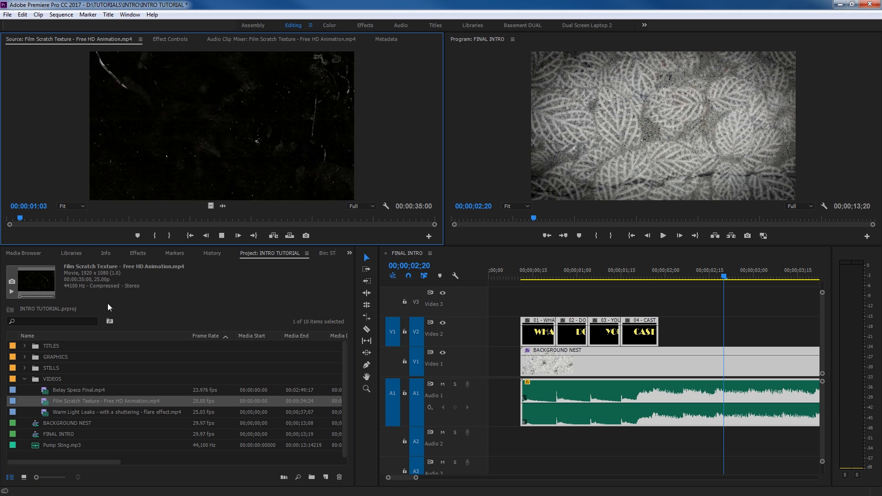
{"action": "double_click", "coordinate": [52, 409]}
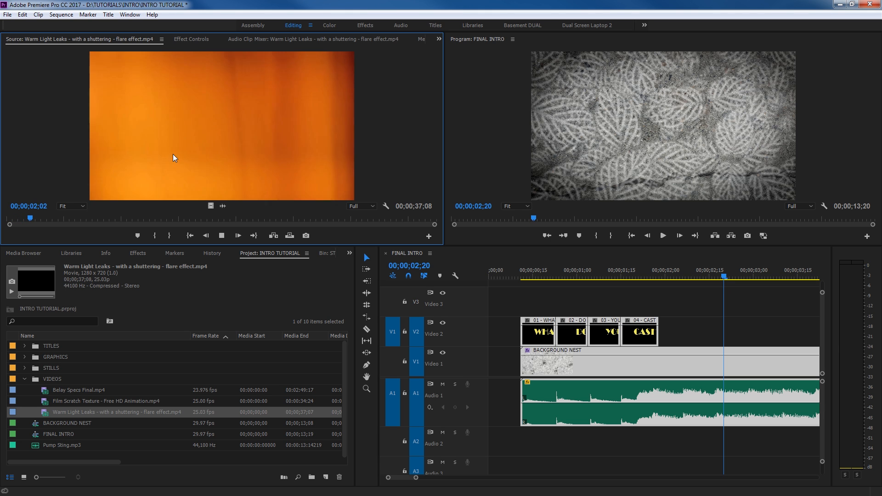
{"action": "left_click", "coordinate": [190, 252]}
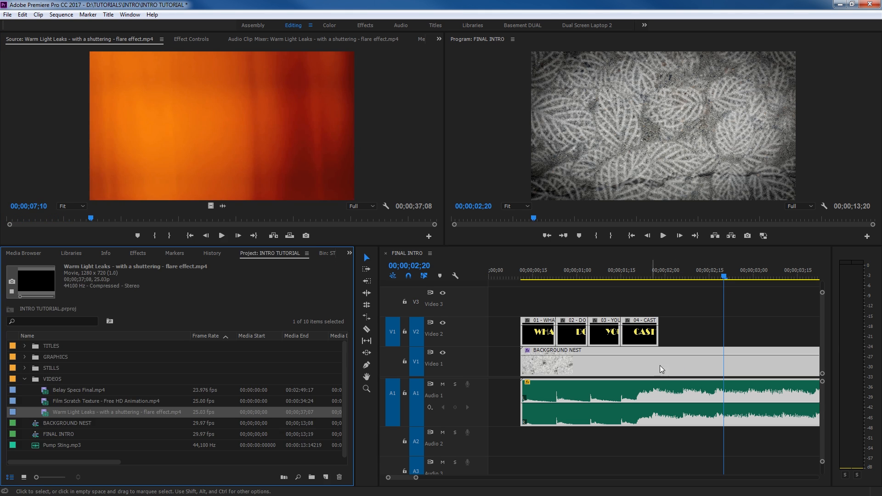
Place only the video of Film Scratch Texture - Free HD Animation.mp4 on Video 3, starting over the 04 - CAST title
{"action": "left_click", "coordinate": [449, 377]}
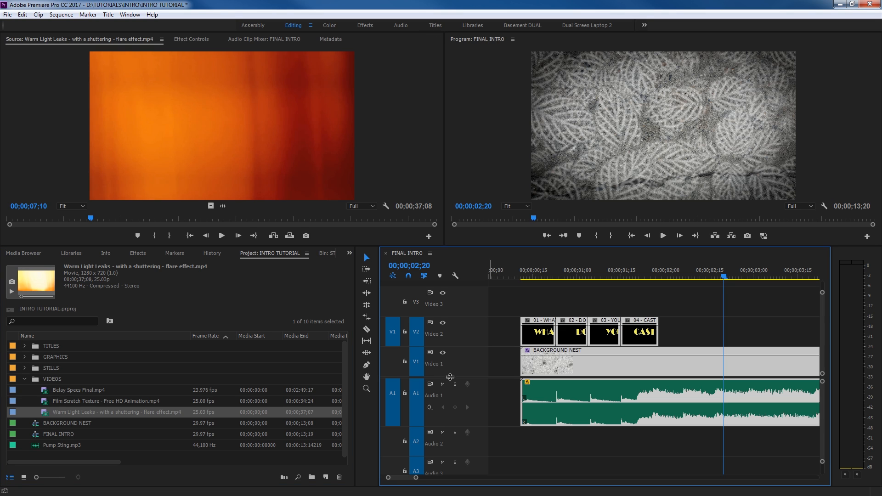
{"action": "left_click_drag", "start_coordinate": [449, 376], "coordinate": [448, 420]}
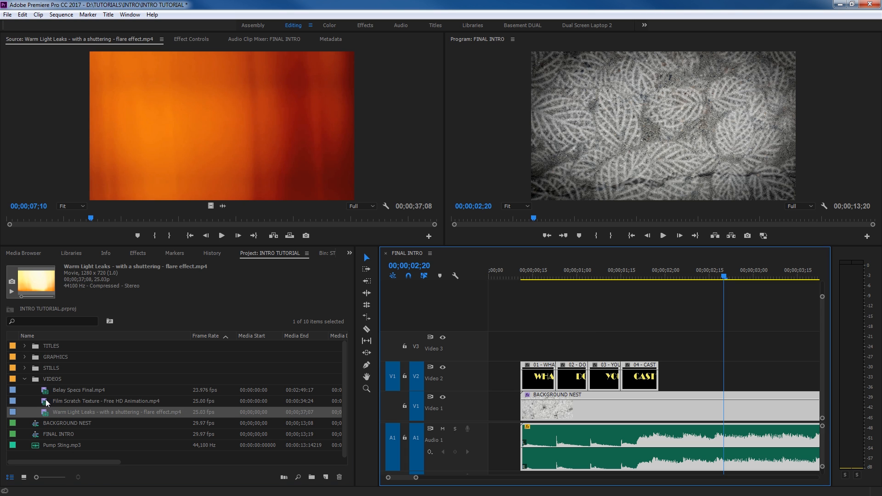
{"action": "left_click_drag", "start_coordinate": [50, 401], "coordinate": [574, 413]}
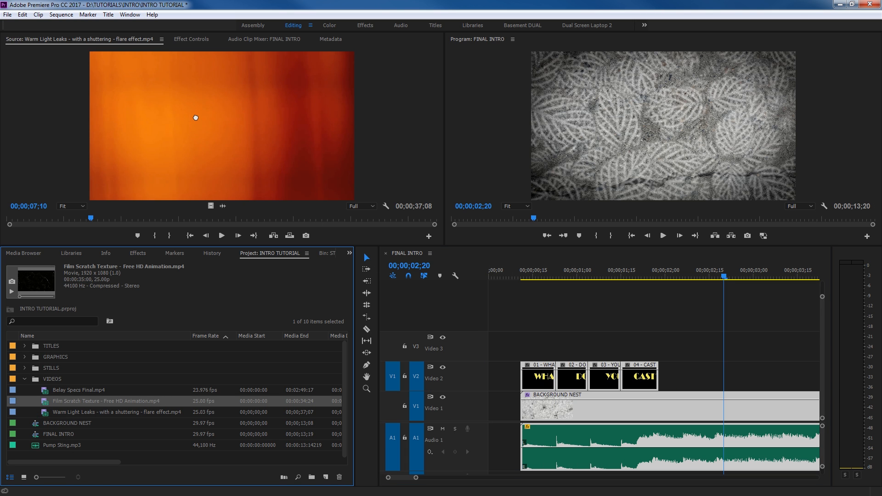
{"action": "left_click_drag", "start_coordinate": [195, 118], "coordinate": [195, 119]}
{"action": "left_click_drag", "start_coordinate": [210, 205], "coordinate": [638, 359]}
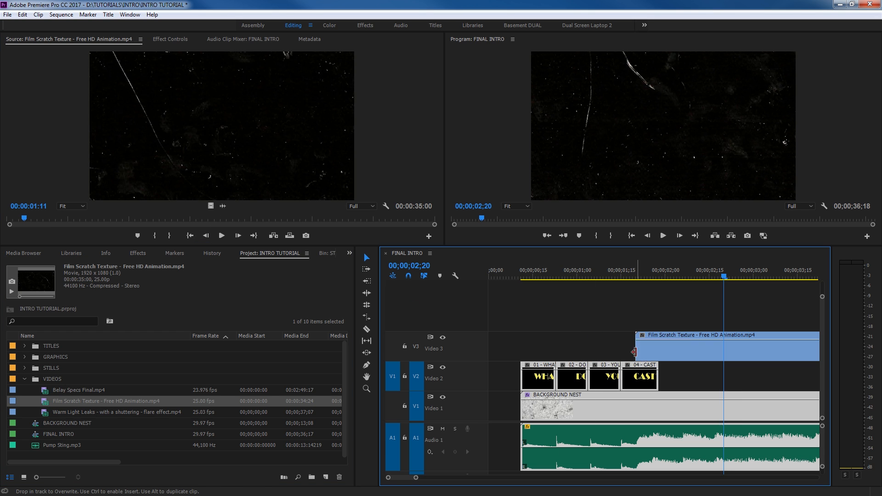
Split the Film Scratch Texture clip shortly after 00;00;02;15 and delete its remainder
{"action": "key", "text": "c"}
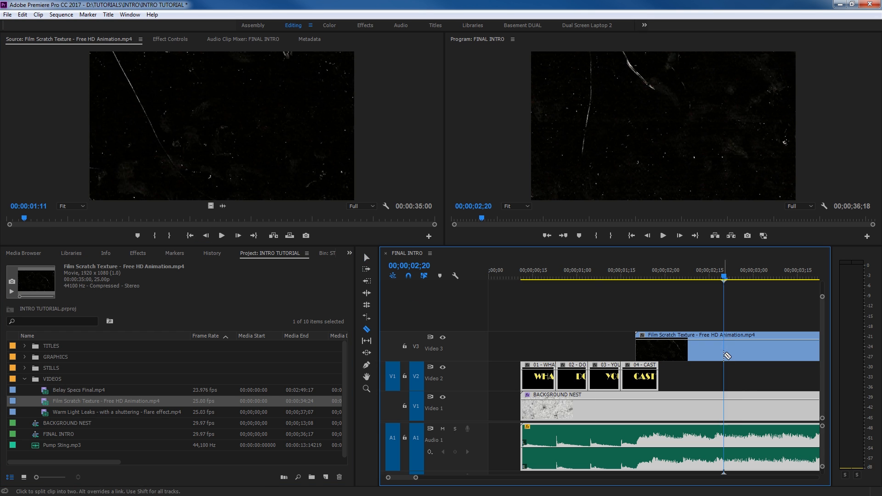
{"action": "left_click", "coordinate": [711, 354]}
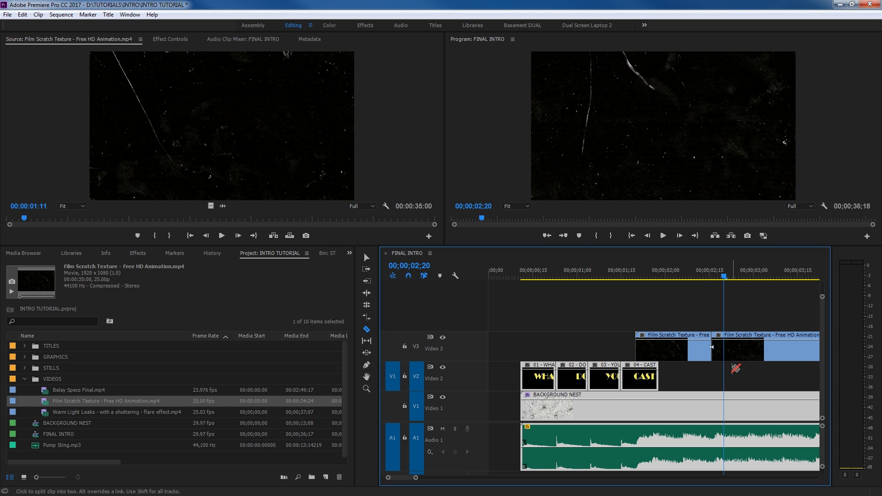
{"action": "key", "text": "v"}
{"action": "left_click", "coordinate": [746, 360]}
{"action": "key", "text": "Delete"}
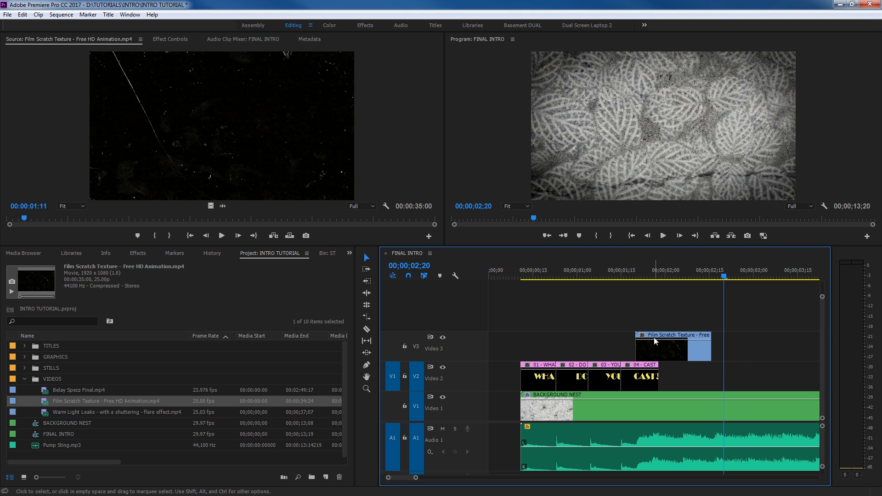
Open the Warm Light Leaks video in the source viewer and mark an In point at 00;00;13;01, before the white flash
{"action": "double_click", "coordinate": [46, 413]}
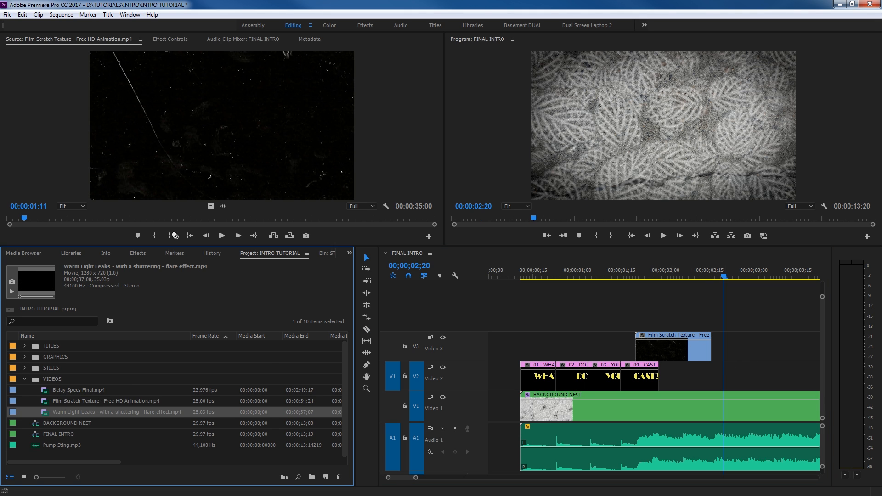
{"action": "left_click_drag", "start_coordinate": [18, 219], "coordinate": [157, 221]}
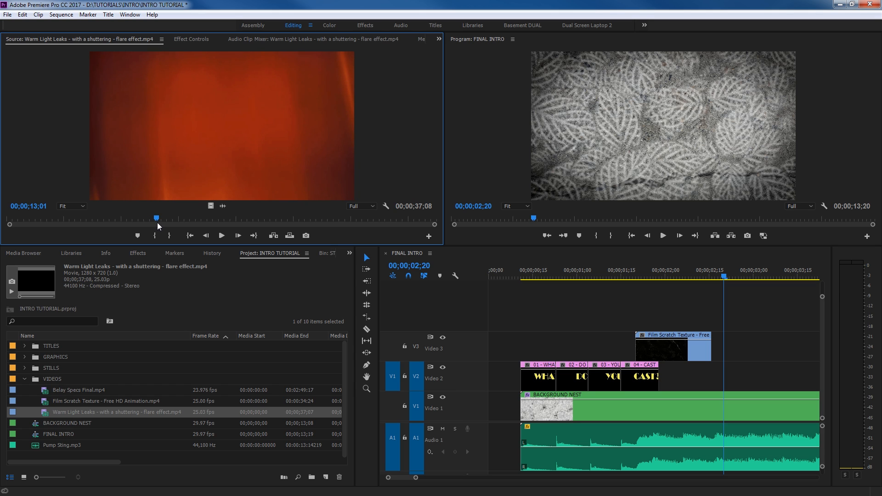
{"action": "key", "text": "i"}
{"action": "left_click_drag", "start_coordinate": [169, 215], "coordinate": [181, 217]}
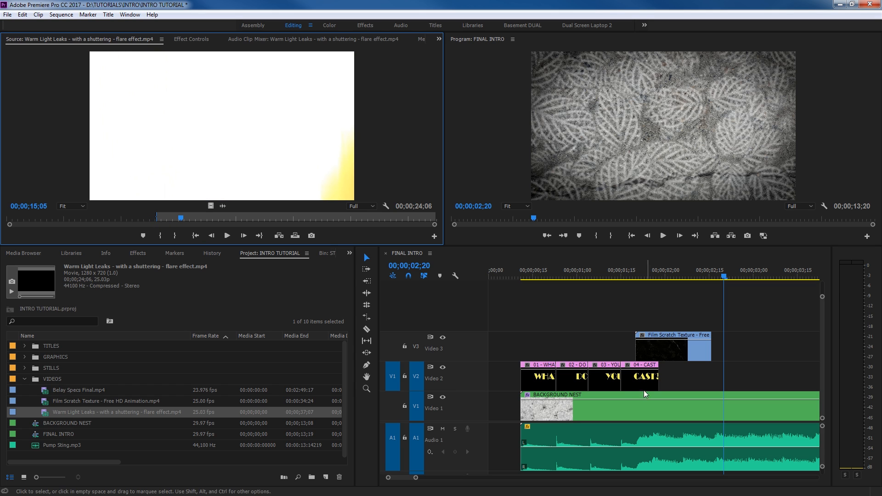
Move the film scratch clip up to Video 4 and place the Warm Light Leaks video beneath it on Video 3, aligned at the start
{"action": "left_click", "coordinate": [662, 356]}
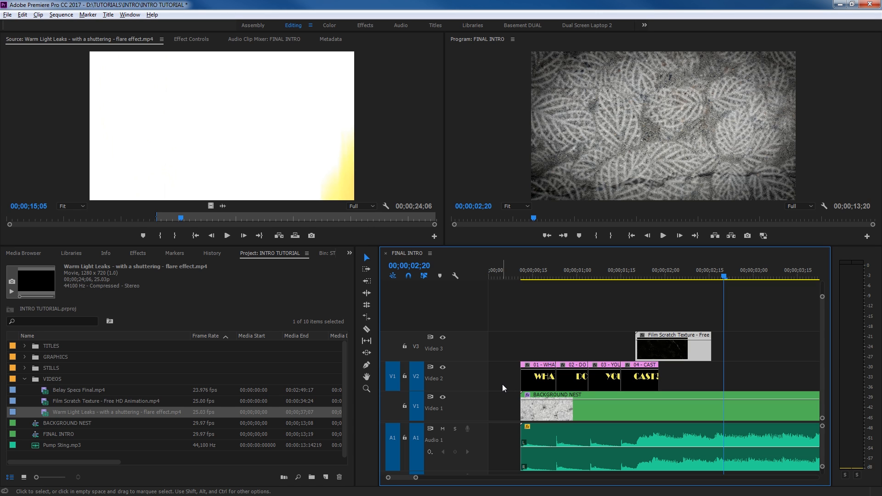
{"action": "key", "text": "alt+Up"}
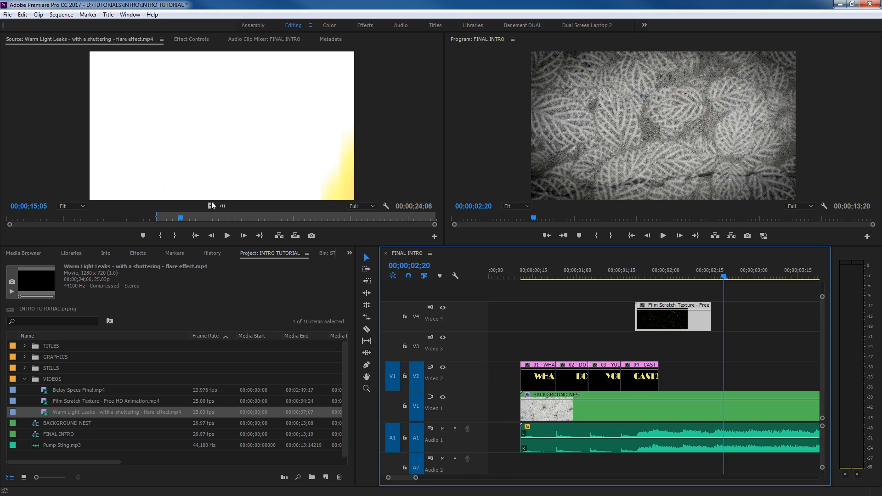
{"action": "left_click_drag", "start_coordinate": [211, 205], "coordinate": [636, 354]}
Split the Warm Light Leaks clip at the film scratch clip's end and delete the excess
{"action": "key", "text": "c"}
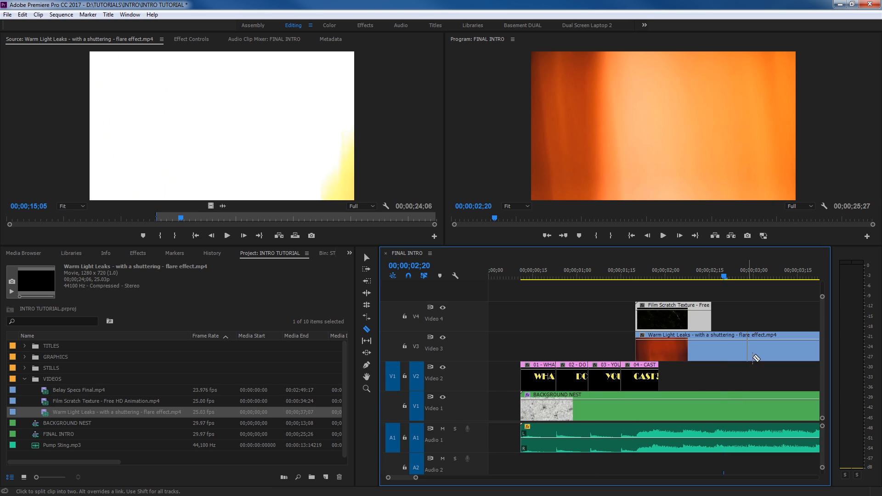
{"action": "left_click", "coordinate": [716, 349]}
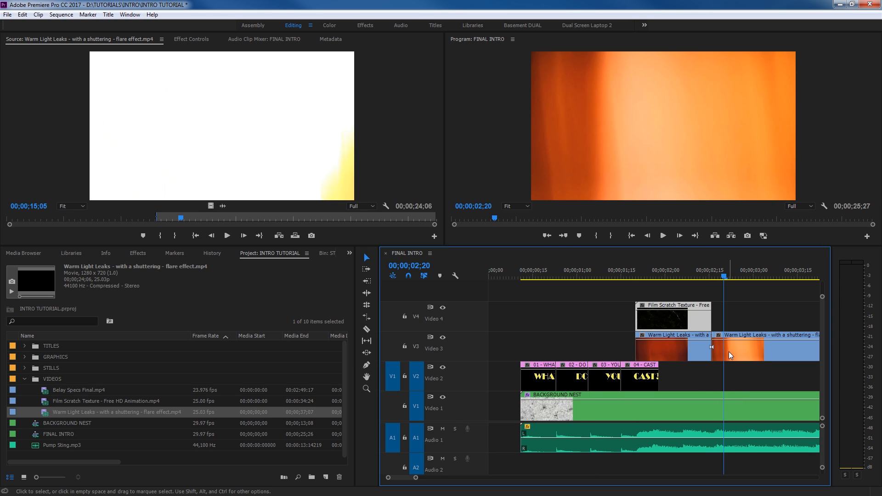
{"action": "left_click", "coordinate": [729, 351]}
{"action": "key", "text": "Delete"}
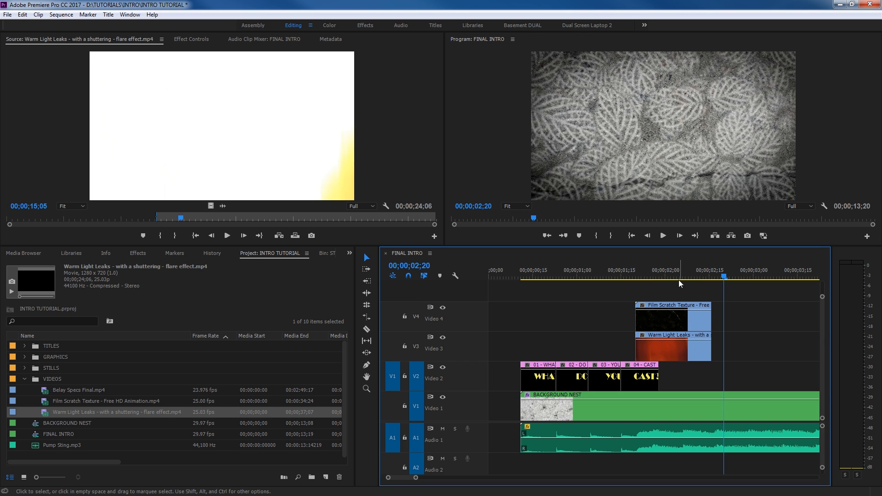
Set the Warm Light Leaks clip's speed to 200% and extend it to match the film scratch clip's length
{"action": "left_click", "coordinate": [653, 275]}
{"action": "left_click", "coordinate": [661, 350]}
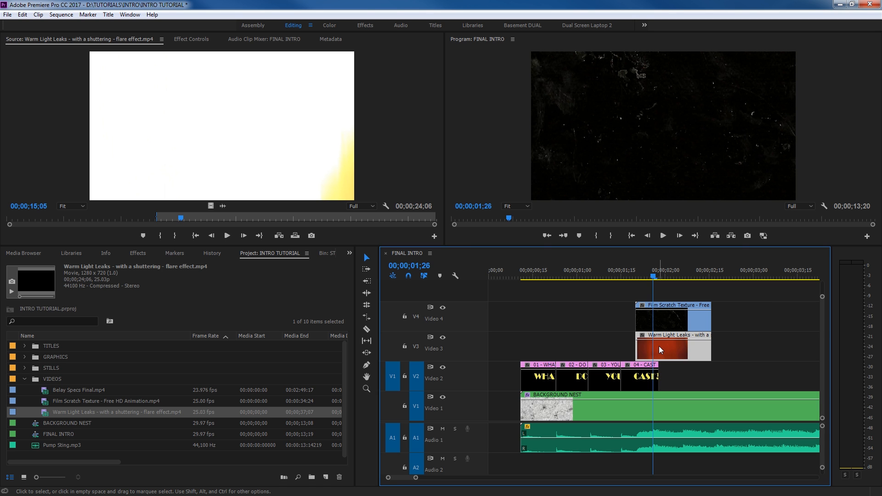
{"action": "right_click", "coordinate": [660, 345]}
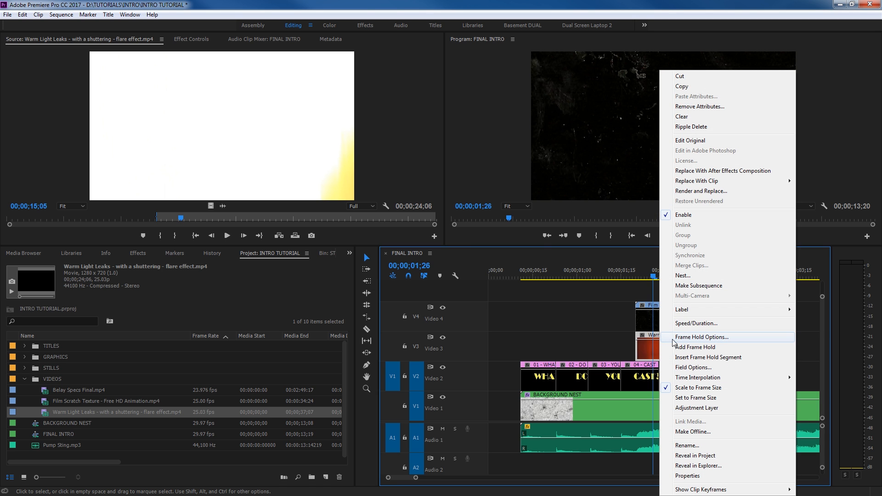
{"action": "left_click", "coordinate": [694, 323]}
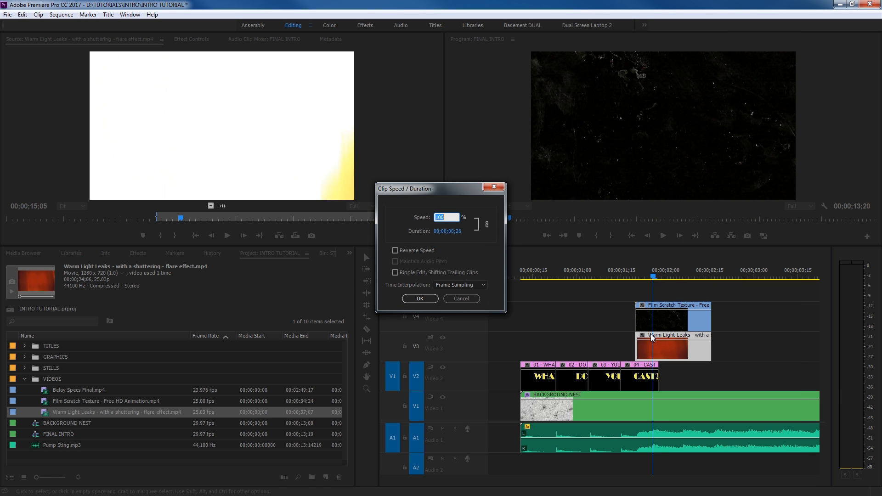
{"action": "type", "text": "200"}
{"action": "key", "text": "Return"}
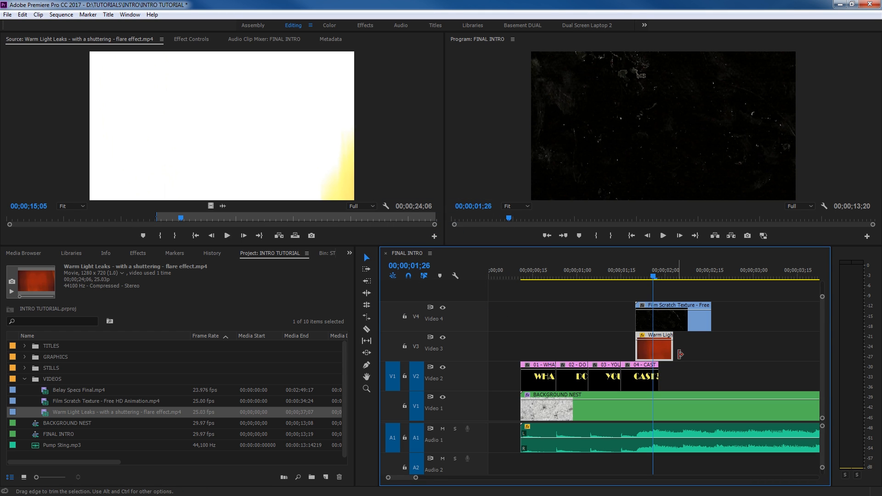
{"action": "left_click_drag", "start_coordinate": [667, 353], "coordinate": [636, 346]}
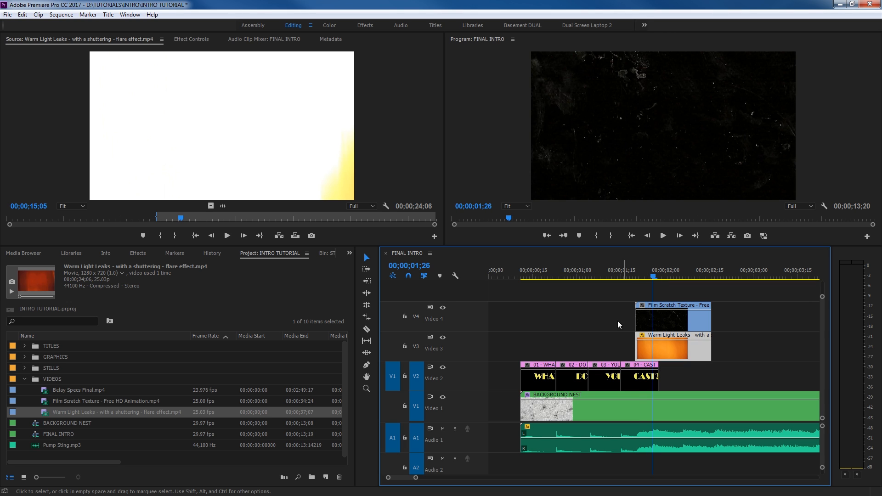
Set the blend mode of the Film Scratch Texture clip to Screen
{"action": "left_click", "coordinate": [666, 325]}
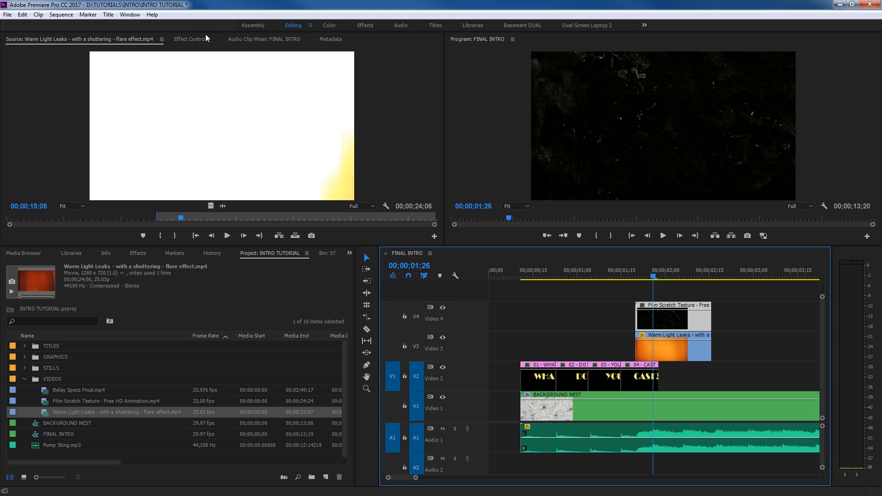
{"action": "left_click", "coordinate": [189, 39]}
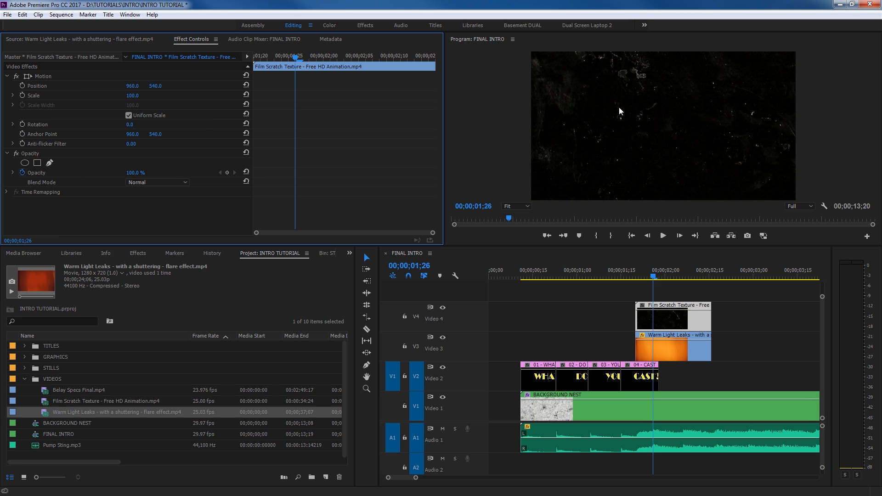
{"action": "left_click", "coordinate": [155, 182]}
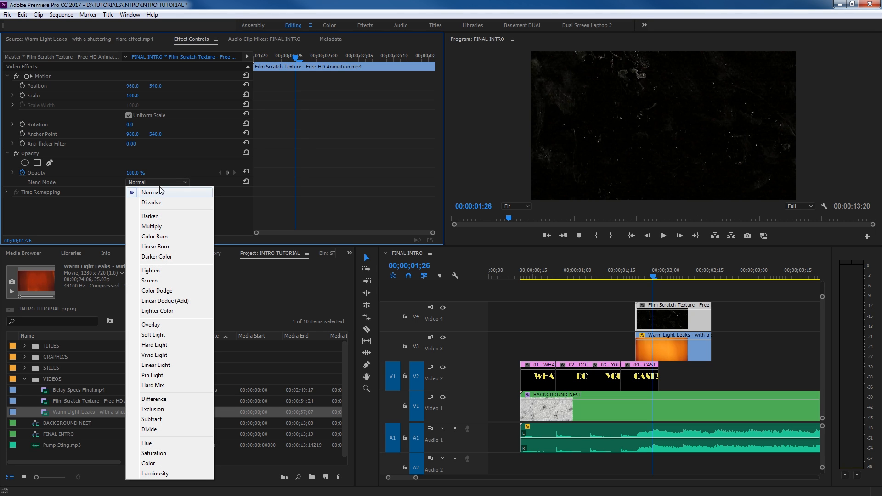
{"action": "left_click", "coordinate": [155, 283]}
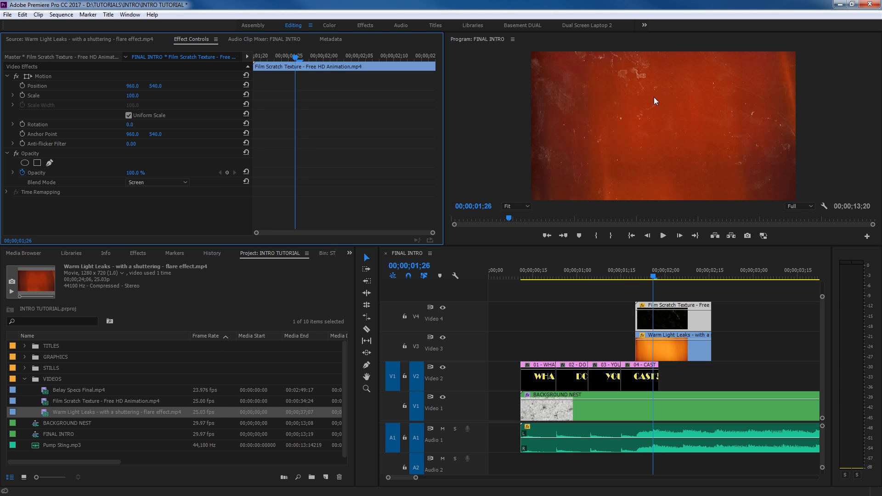
Examine the combined film scratch and light leak overlay frame by frame around the end of the 04 - CAST title
{"action": "left_click", "coordinate": [664, 349]}
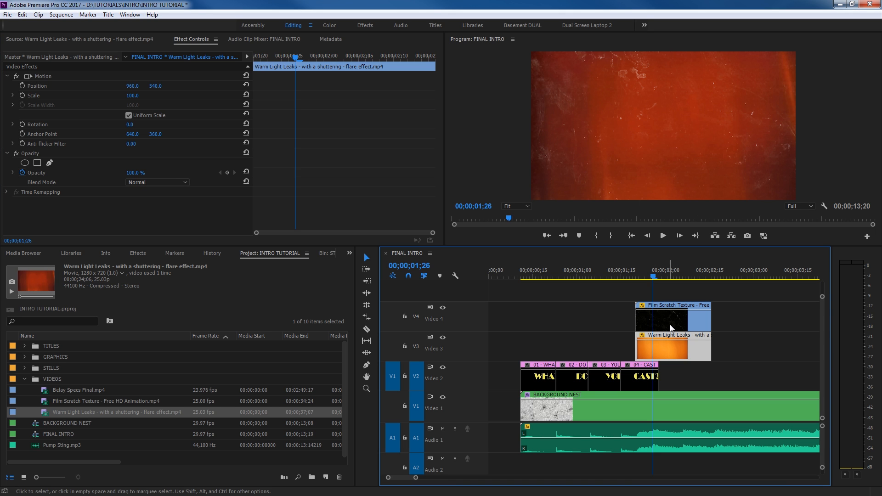
{"action": "key", "text": "Left"}
{"action": "key", "text": "Left"}
{"action": "key", "text": "Left"}
{"action": "key", "text": "Left"}
{"action": "key", "text": "Left"}
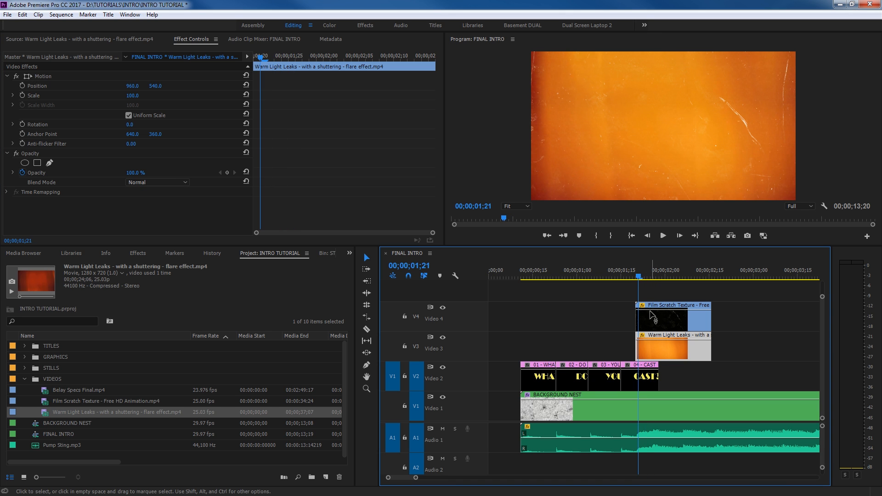
{"action": "key", "text": "="}
{"action": "left_click", "coordinate": [672, 270]}
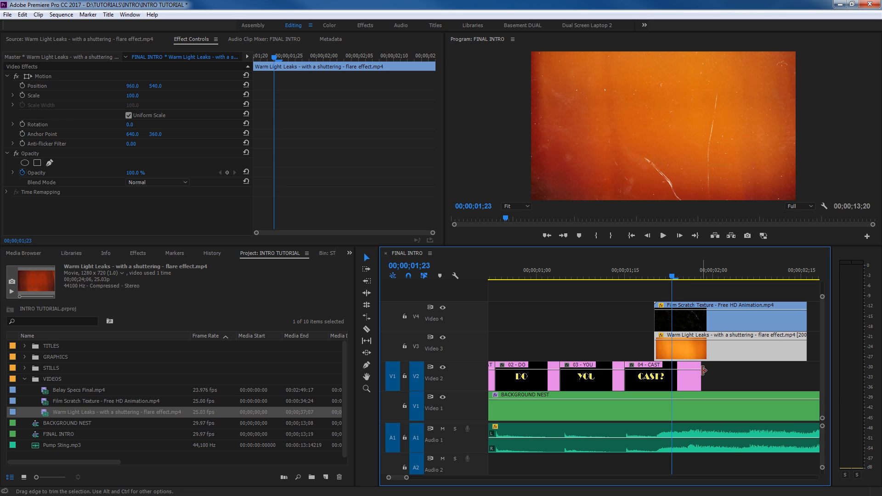
{"action": "key", "text": "-"}
{"action": "left_click", "coordinate": [744, 271]}
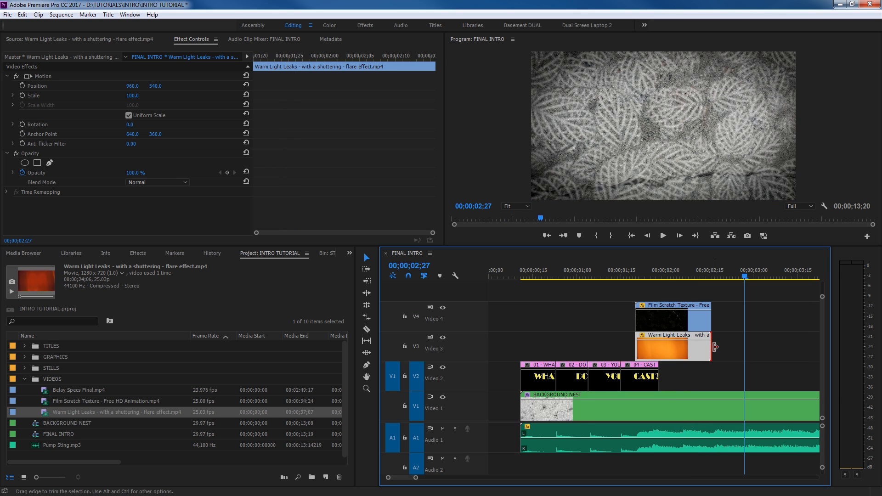
Trim the Warm Light Leaks clip around its white flash at the CAST title's end, and shift both overlay clips two frames earlier
{"action": "left_click_drag", "start_coordinate": [714, 347], "coordinate": [784, 347]}
{"action": "mouse_move", "coordinate": [734, 271]}
{"action": "left_mouse_down"}
{"action": "mouse_move", "coordinate": [712, 271]}
{"action": "mouse_move", "coordinate": [749, 274]}
{"action": "left_mouse_up"}
{"action": "left_click_drag", "start_coordinate": [654, 356], "coordinate": [683, 343]}
{"action": "left_click_drag", "start_coordinate": [662, 276], "coordinate": [672, 347]}
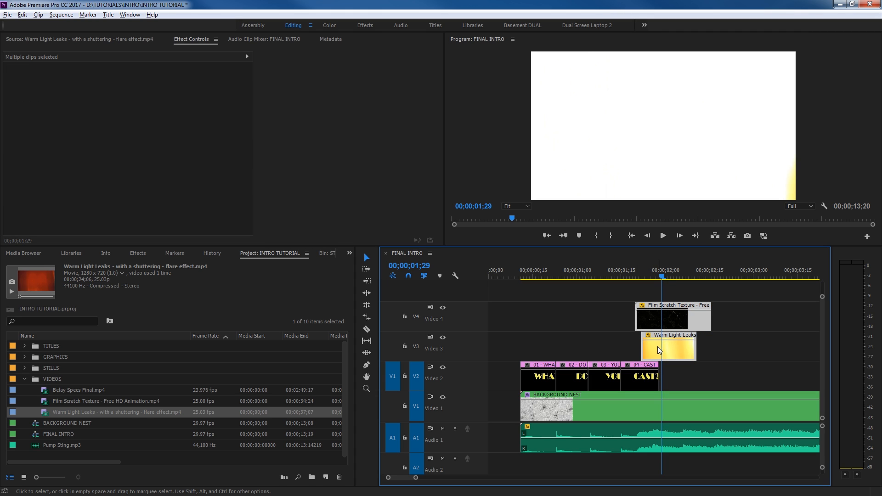
{"action": "key", "text": "alt+Left"}
{"action": "key", "text": "alt+Left"}
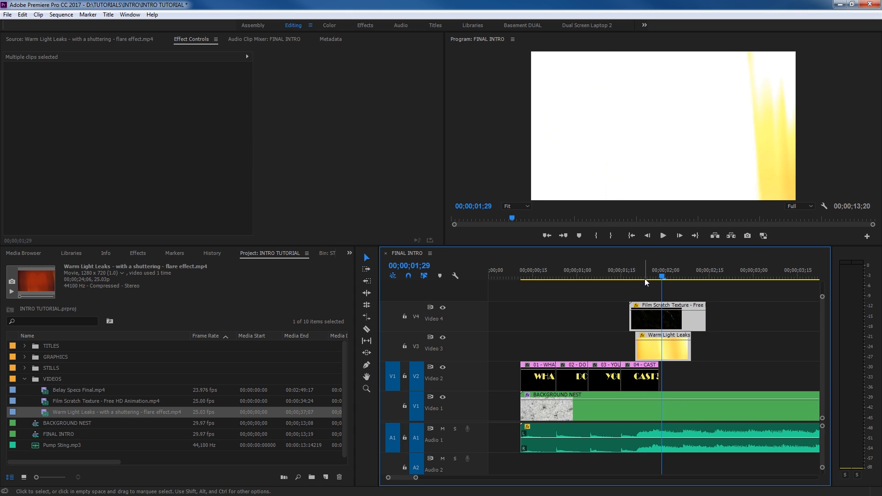
Trim the film scratch clip to start with the light leak clip and end slightly before it
{"action": "left_click_drag", "start_coordinate": [644, 280], "coordinate": [660, 279]}
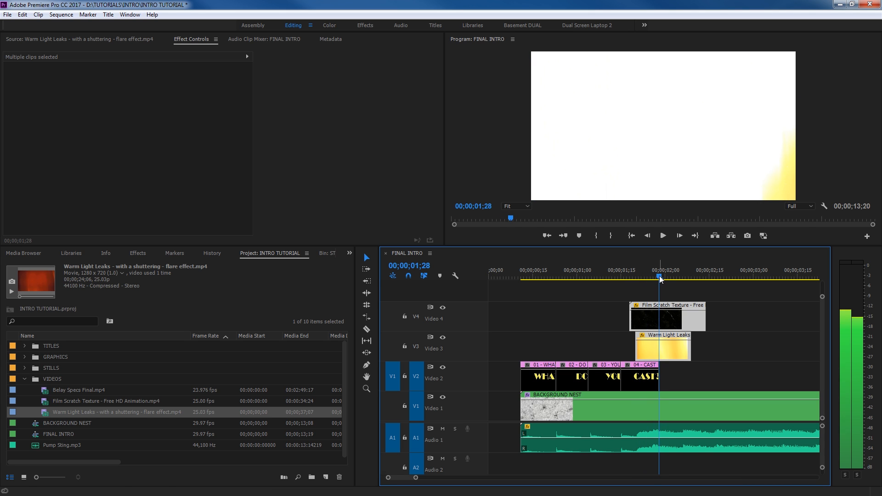
{"action": "key", "text": "="}
{"action": "left_click", "coordinate": [600, 347]}
{"action": "left_click_drag", "start_coordinate": [598, 318], "coordinate": [613, 318]}
{"action": "left_click_drag", "start_coordinate": [754, 318], "coordinate": [712, 322]}
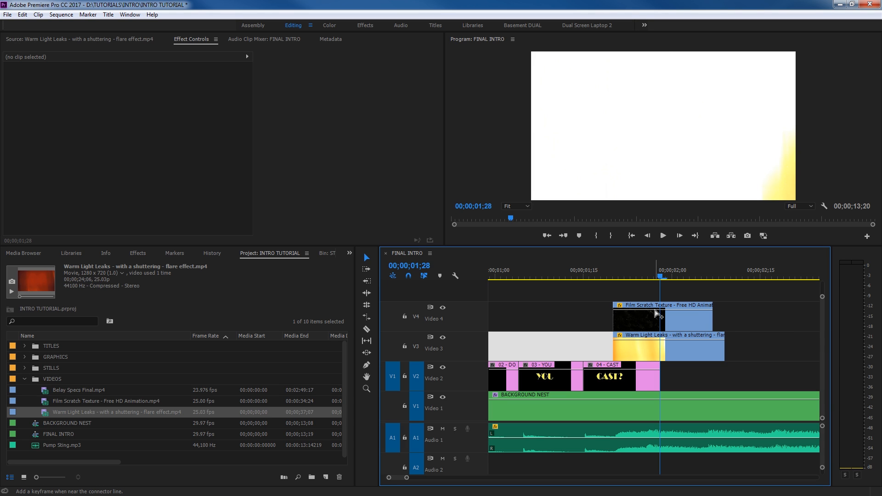
Keyframe the film scratch clip's opacity to fade in from its start and fade out toward its end
{"action": "left_click", "coordinate": [652, 311], "text": "ctrl"}
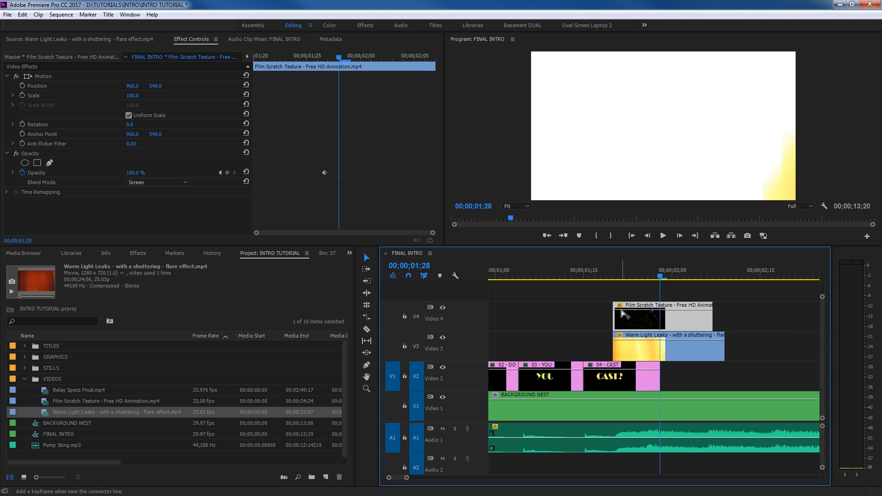
{"action": "mouse_move", "coordinate": [621, 312]}
{"action": "left_mouse_down"}
{"action": "mouse_move", "coordinate": [625, 335]}
{"action": "mouse_move", "coordinate": [621, 327]}
{"action": "left_mouse_up"}
{"action": "left_click", "coordinate": [707, 312]}
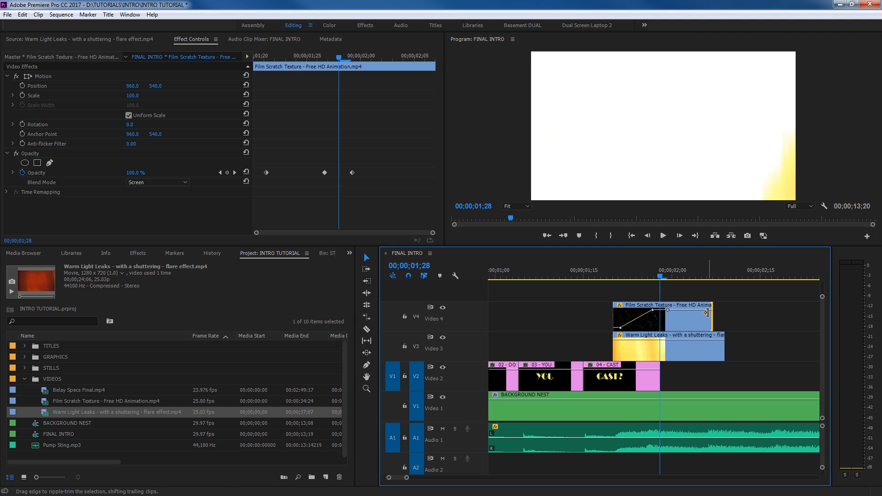
{"action": "left_click", "coordinate": [703, 310], "text": "ctrl"}
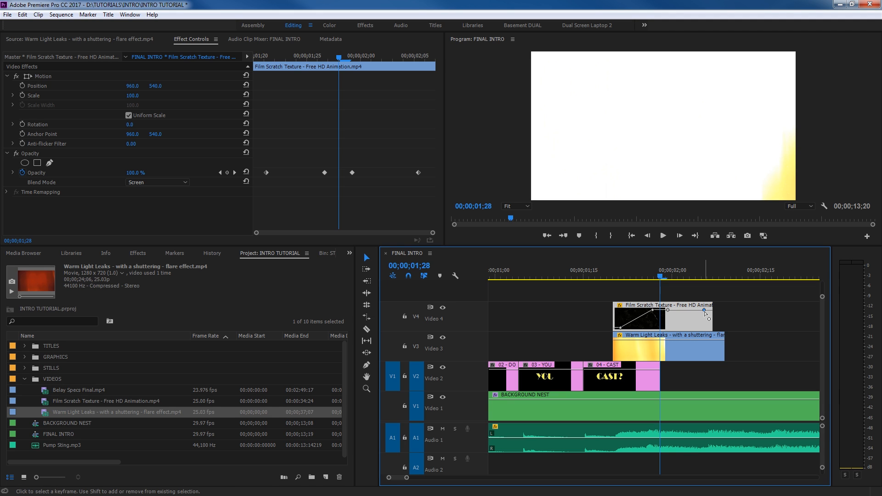
{"action": "left_click_drag", "start_coordinate": [704, 310], "coordinate": [703, 327]}
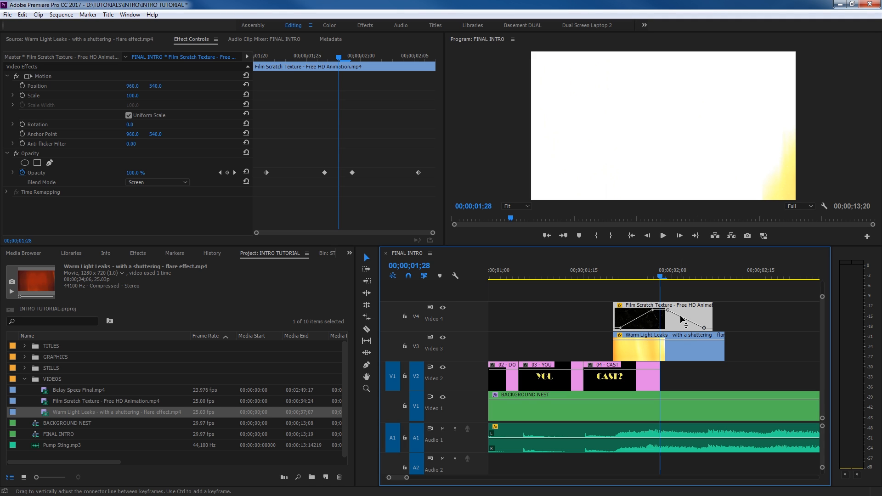
Paste only the film scratch clip's Opacity attributes, including the Screen blend mode, onto the Warm Light Leaks clip
{"action": "right_click", "coordinate": [673, 349]}
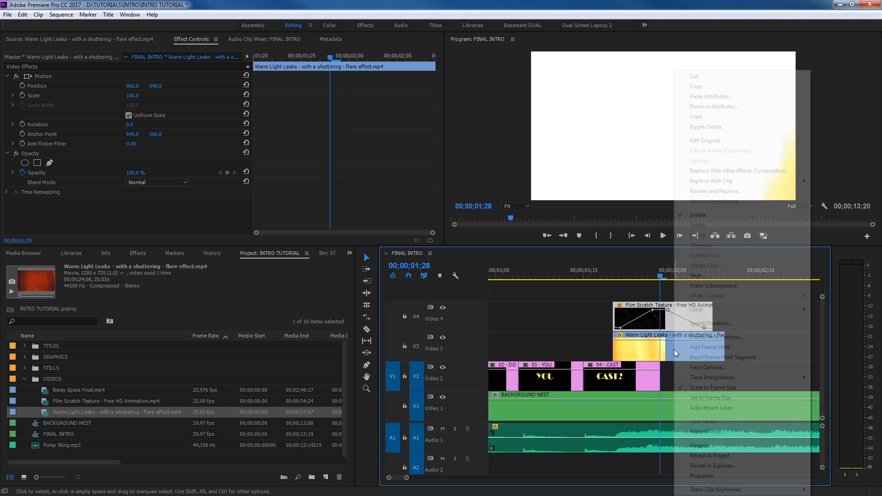
{"action": "key", "text": "Escape"}
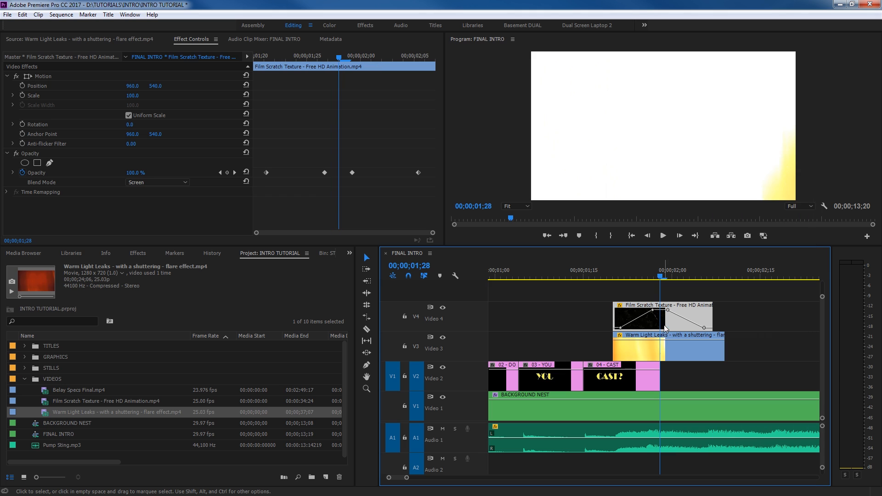
{"action": "right_click", "coordinate": [664, 349]}
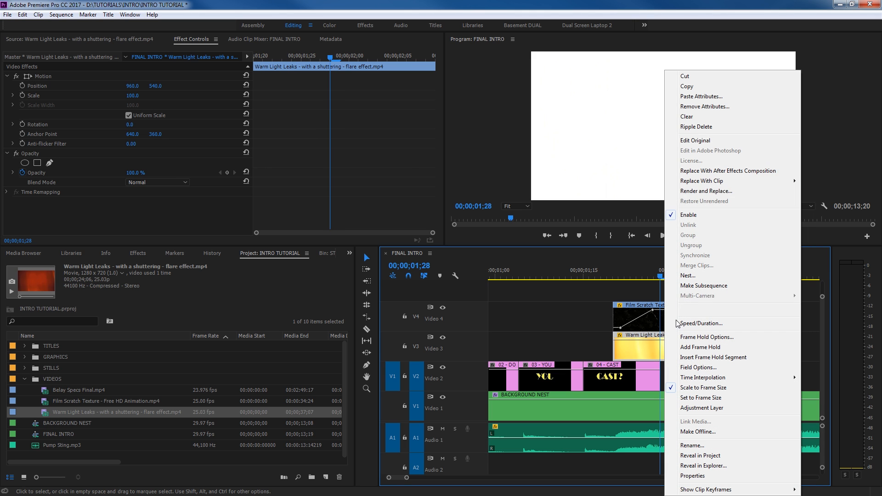
{"action": "left_click", "coordinate": [701, 97]}
{"action": "left_click", "coordinate": [370, 166]}
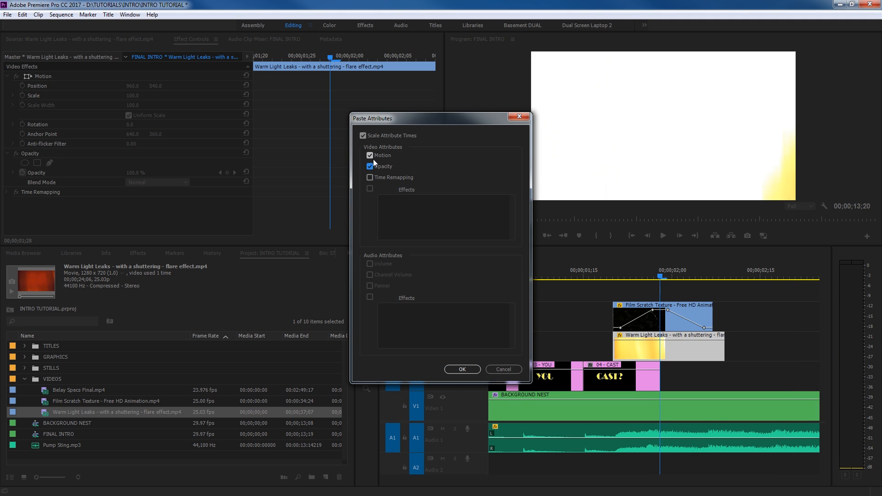
{"action": "left_click", "coordinate": [465, 368]}
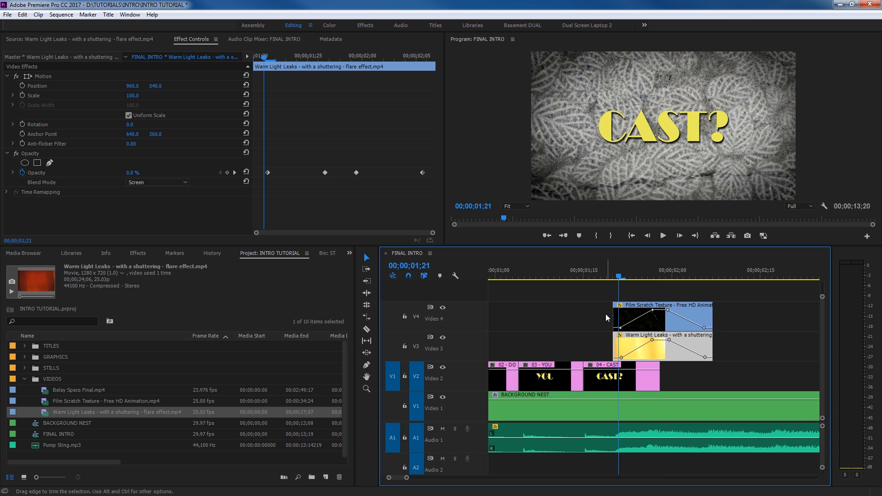
Extend the Warm Light Leaks clip and delay its fade-out so the opacity reaches zero at about 00;00;02;20, and play back the transition
{"action": "left_click", "coordinate": [590, 275]}
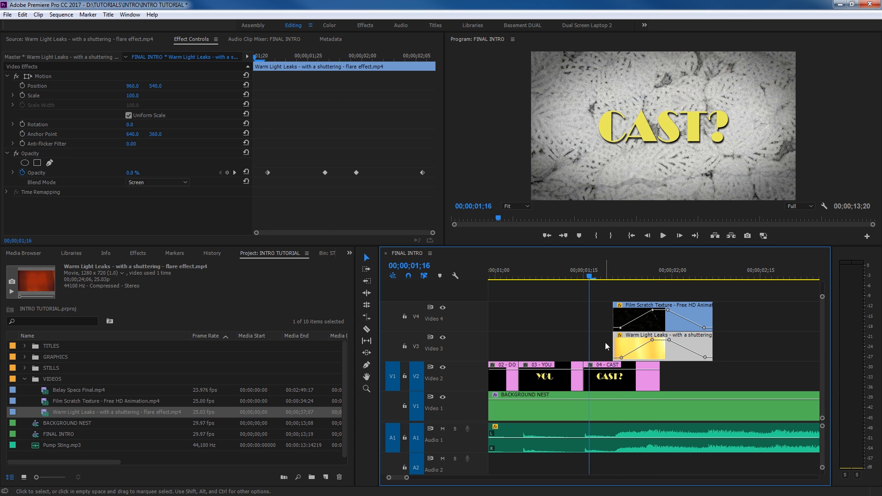
{"action": "mouse_move", "coordinate": [679, 276]}
{"action": "left_mouse_down"}
{"action": "mouse_move", "coordinate": [767, 275]}
{"action": "mouse_move", "coordinate": [627, 276]}
{"action": "mouse_move", "coordinate": [682, 276]}
{"action": "left_mouse_up"}
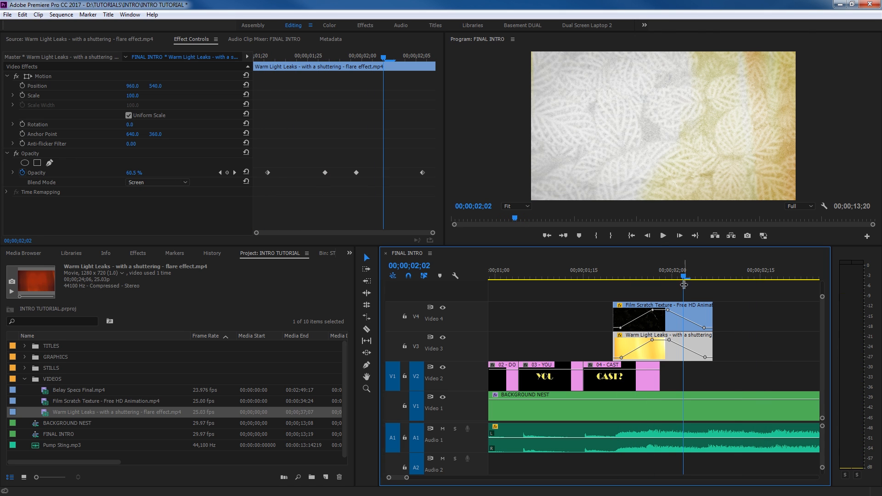
{"action": "left_click_drag", "start_coordinate": [724, 346], "coordinate": [811, 345]}
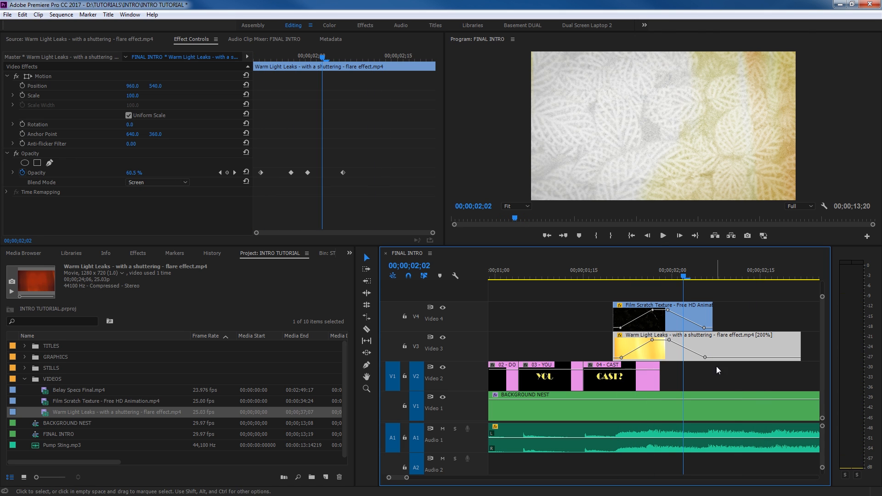
{"action": "left_click_drag", "start_coordinate": [711, 348], "coordinate": [715, 340]}
{"action": "left_click", "coordinate": [789, 341], "text": "ctrl"}
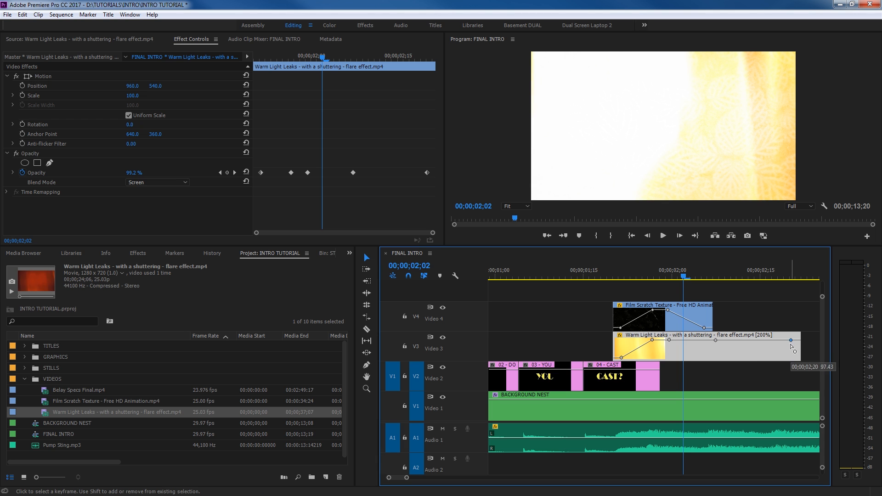
{"action": "left_click_drag", "start_coordinate": [790, 341], "coordinate": [790, 357]}
{"action": "key", "text": "space"}
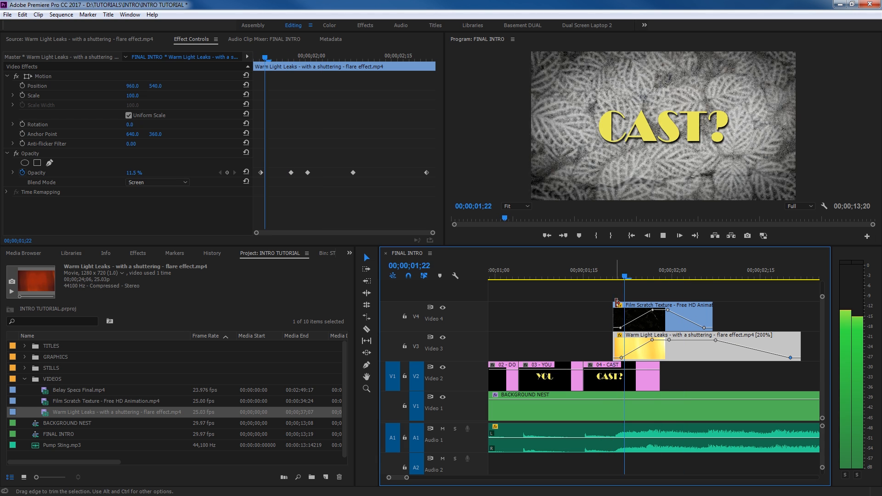
{"action": "key", "text": "space"}
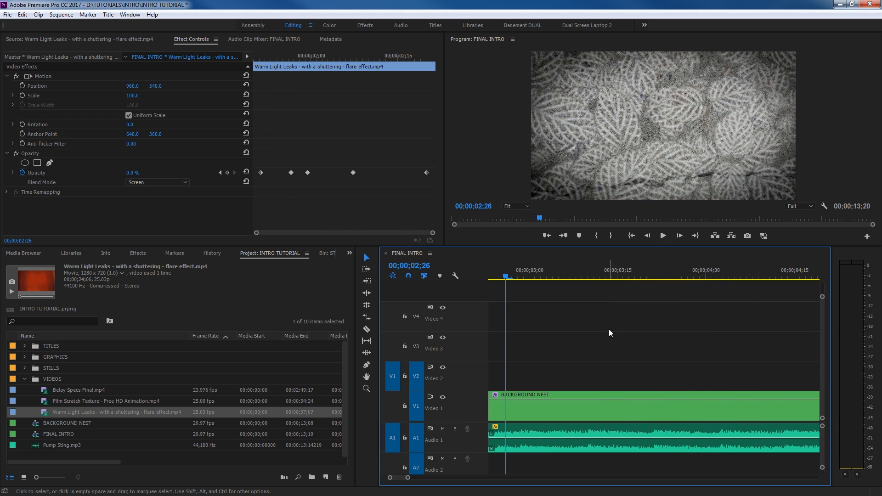
Extend the film scratch clip to the light leak clip's end, and lengthen the light leak clip to about 00;00;03;05
{"action": "key", "text": "minus"}
{"action": "left_click_drag", "start_coordinate": [525, 315], "coordinate": [570, 315]}
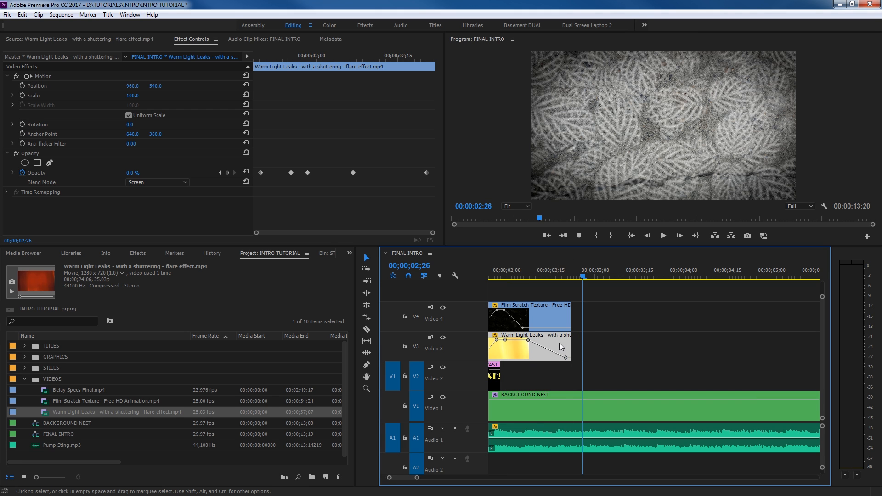
{"action": "left_click_drag", "start_coordinate": [570, 345], "coordinate": [609, 346]}
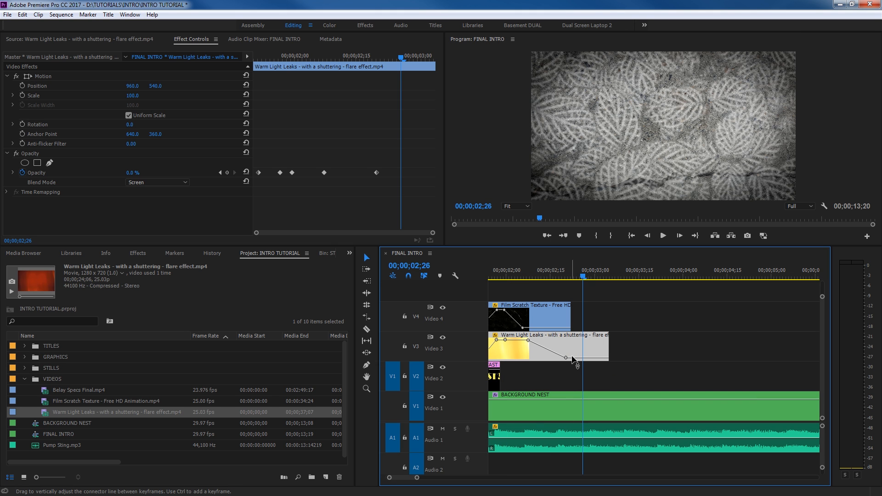
Reshape the light leak fade-out with opacity keyframes of 82.05 at 00;00;02;22 and 0 at 00;00;03;02, and preview it
{"action": "left_click", "coordinate": [606, 358]}
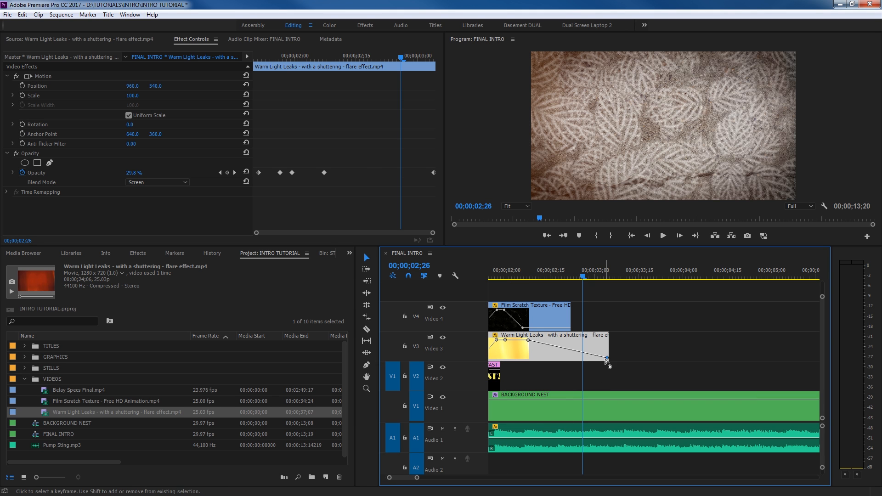
{"action": "left_click_drag", "start_coordinate": [607, 359], "coordinate": [592, 341]}
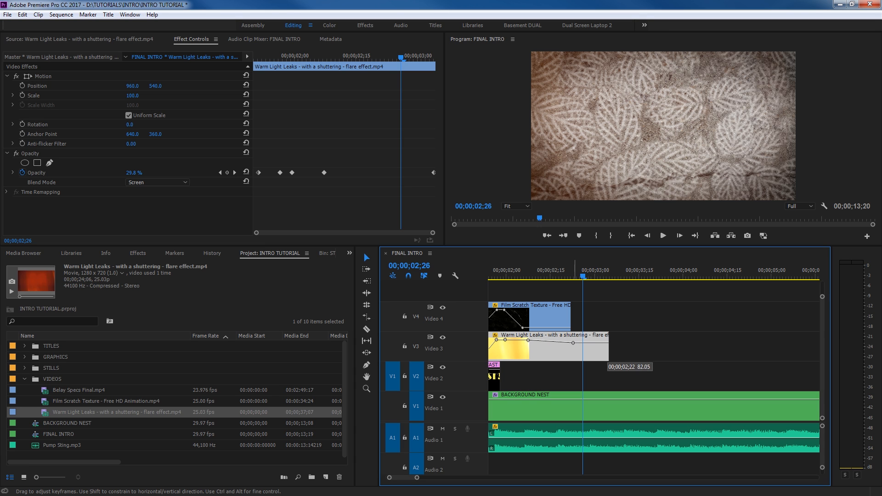
{"action": "double_click", "coordinate": [603, 354]}
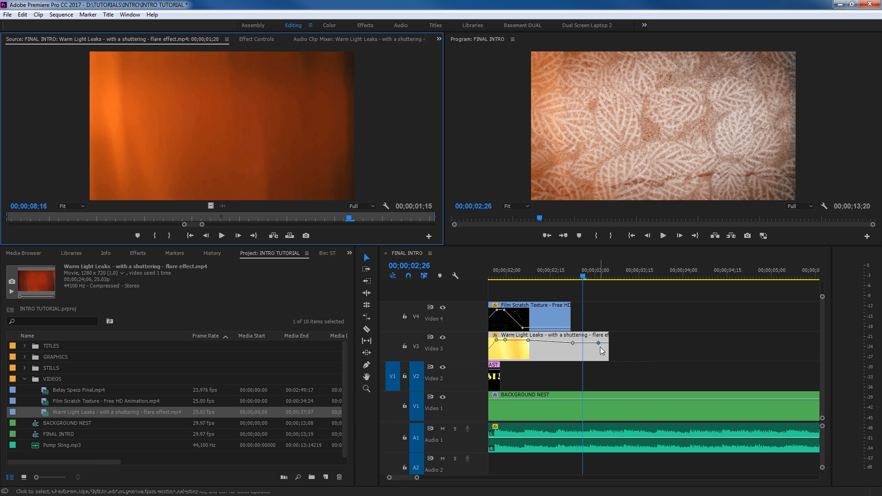
{"action": "left_click_drag", "start_coordinate": [598, 343], "coordinate": [601, 357]}
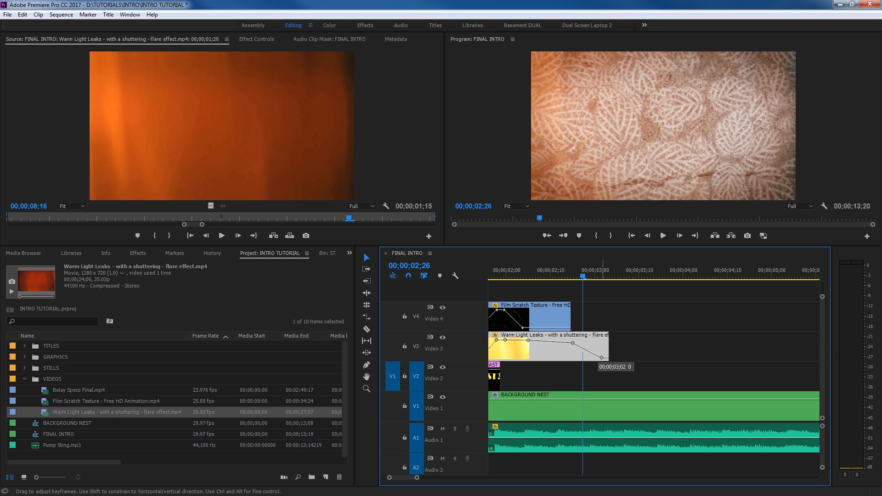
{"action": "left_click", "coordinate": [572, 274]}
{"action": "key", "text": "space"}
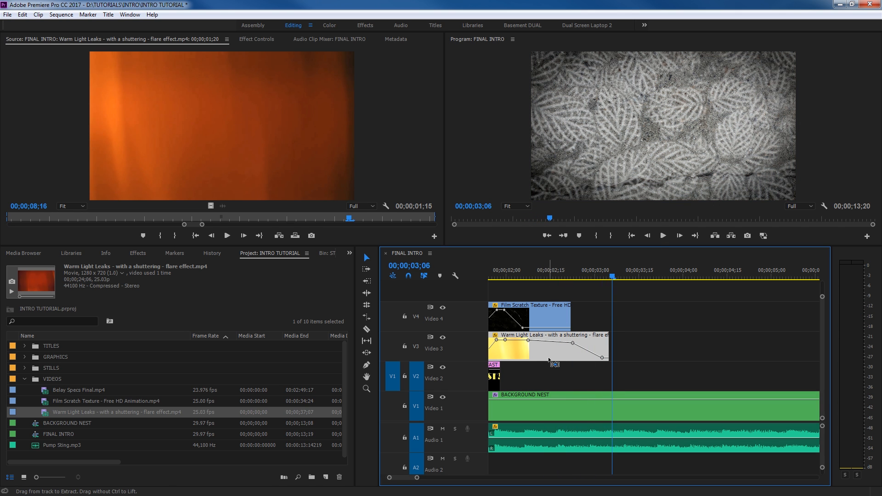
Extend the film scratch clip to match the light leak clip's end and paste the light leak's Opacity attributes onto it
{"action": "left_click_drag", "start_coordinate": [571, 314], "coordinate": [610, 313]}
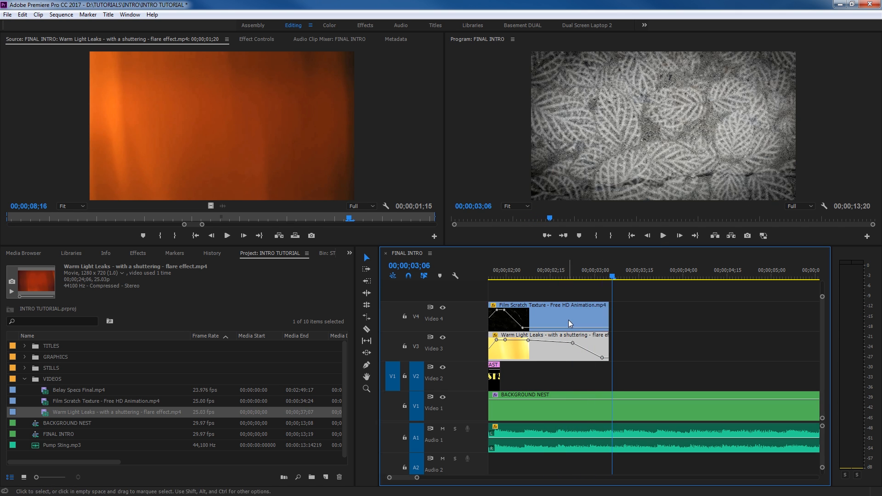
{"action": "right_click", "coordinate": [567, 321]}
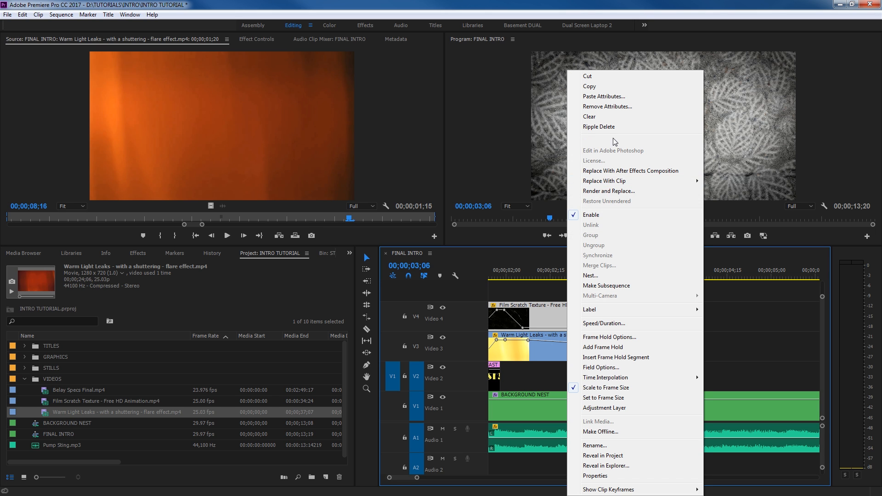
{"action": "left_click", "coordinate": [602, 96]}
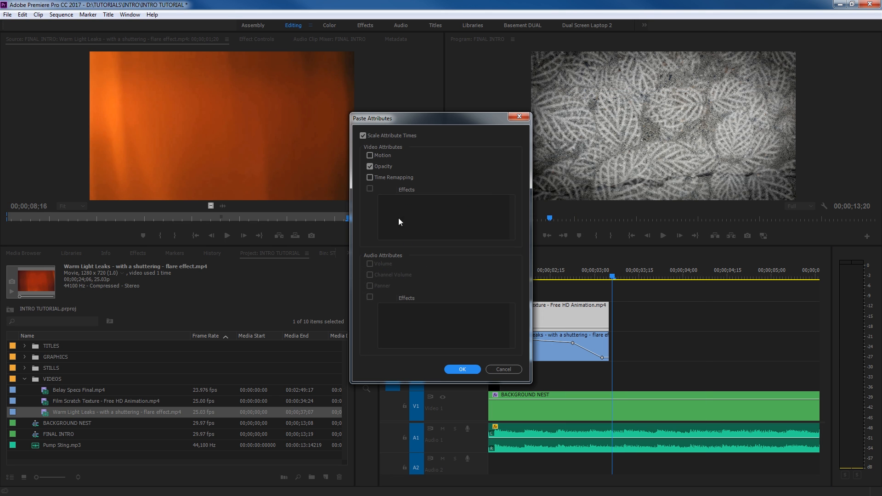
{"action": "left_click", "coordinate": [466, 369]}
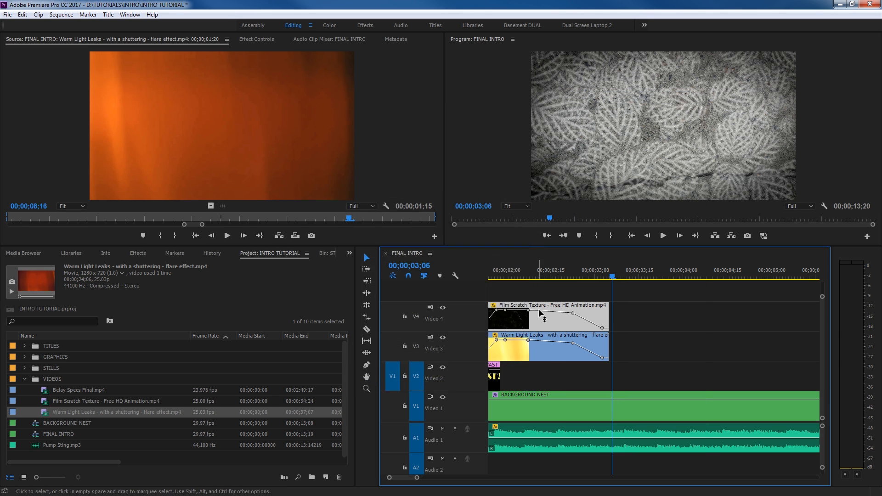
Play back the intro through the title cards and the overlay transition to check the fades
{"action": "key", "text": "minus"}
{"action": "left_click", "coordinate": [555, 277]}
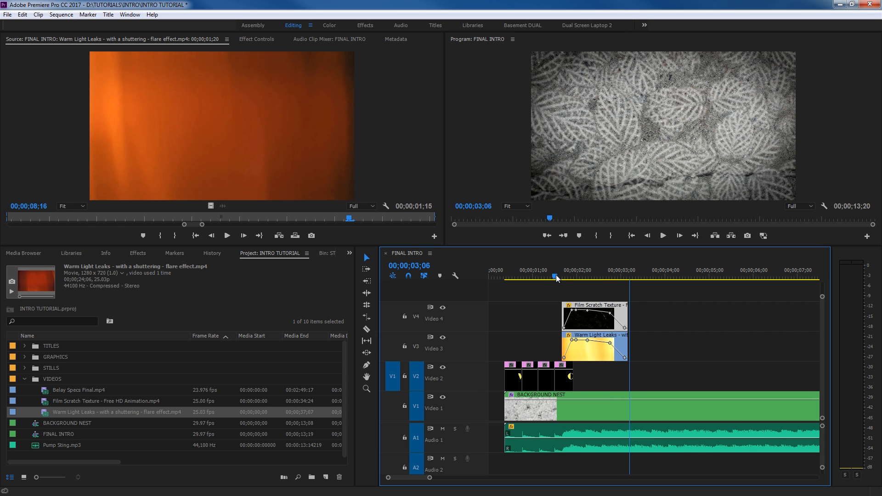
{"action": "key", "text": "space"}
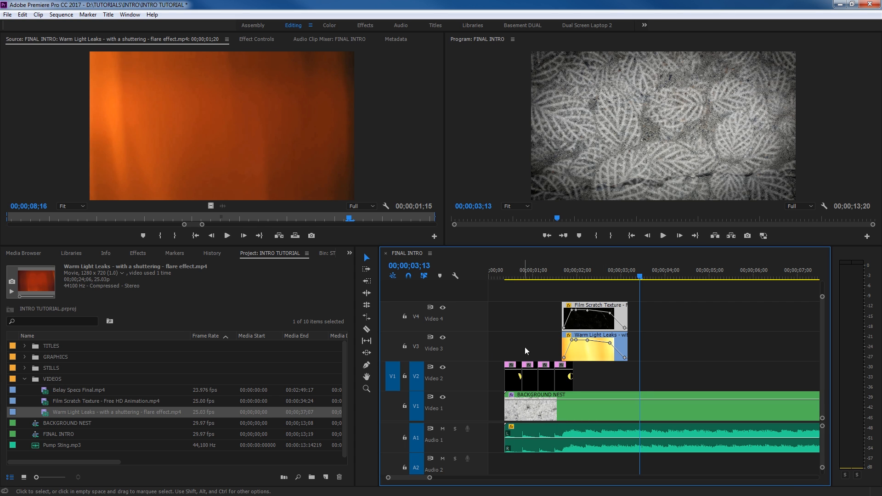
{"action": "left_click", "coordinate": [509, 275]}
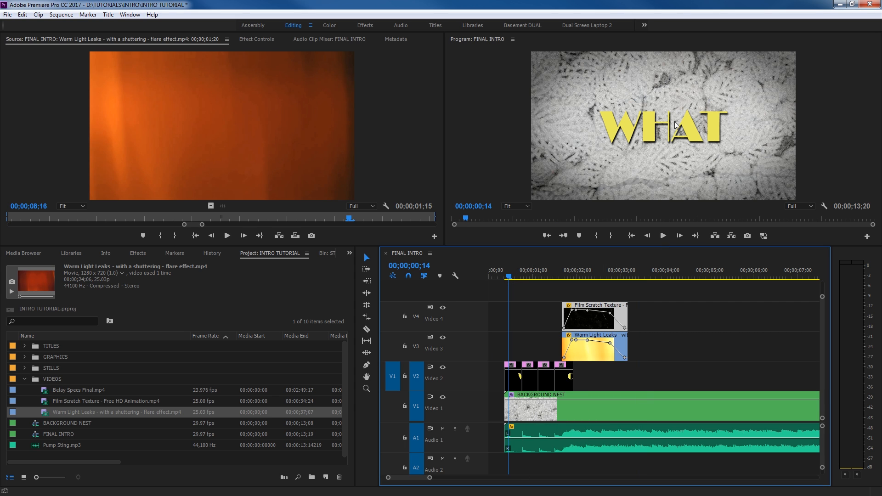
{"action": "key", "text": "space"}
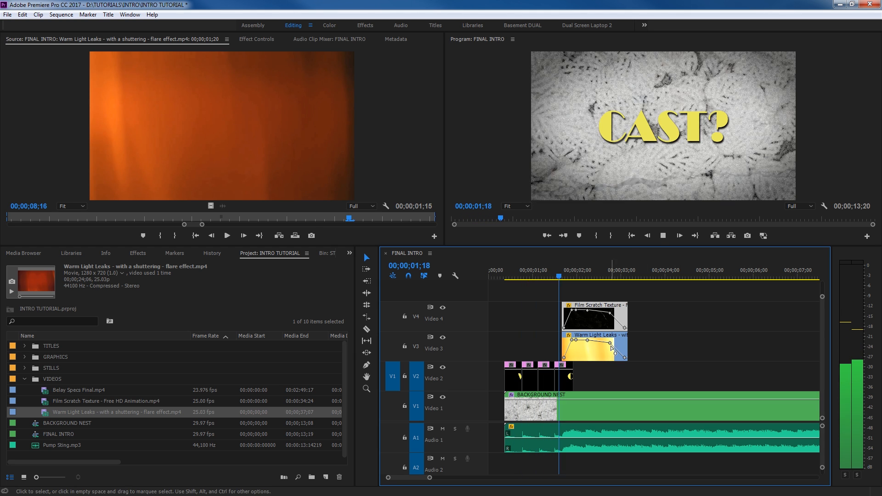
Cut the BACKGROUND NEST clip at 00;00;03;04, at the end of the overlays, and delete the remainder
{"action": "left_click_drag", "start_coordinate": [585, 274], "coordinate": [626, 276]}
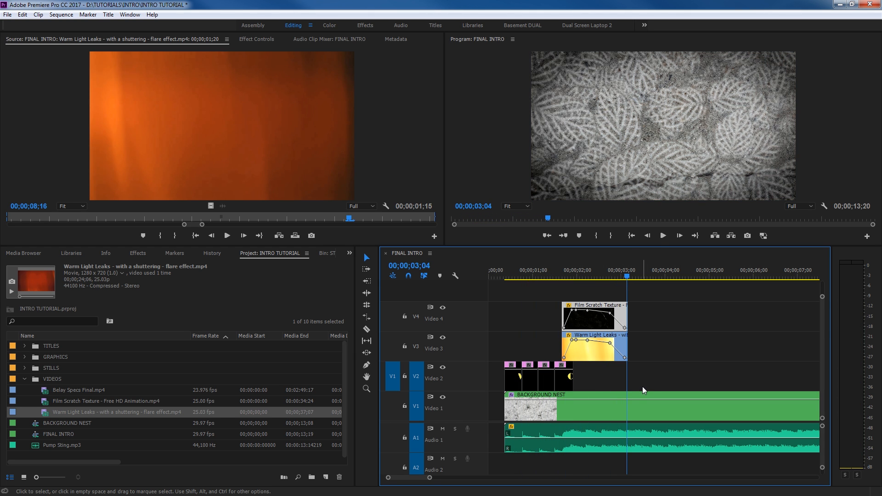
{"action": "key", "text": "c"}
{"action": "left_click", "coordinate": [627, 416]}
{"action": "key", "text": "v"}
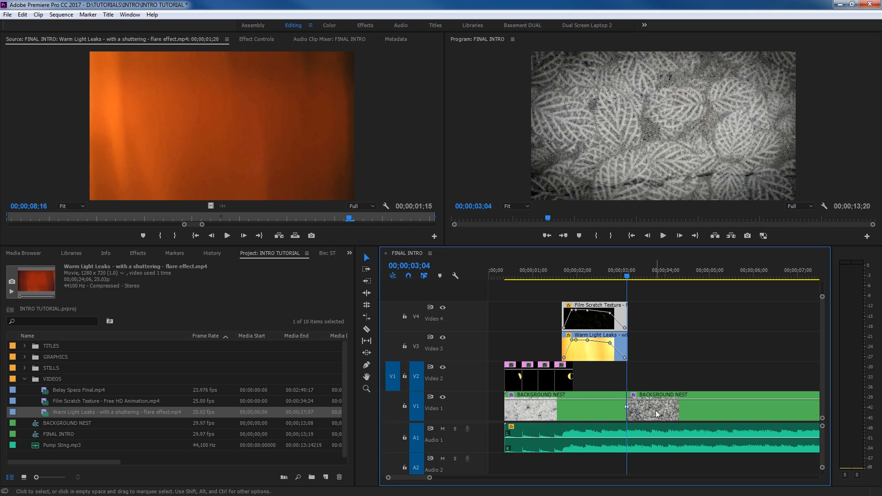
{"action": "left_click", "coordinate": [656, 415]}
{"action": "key", "text": "Delete"}
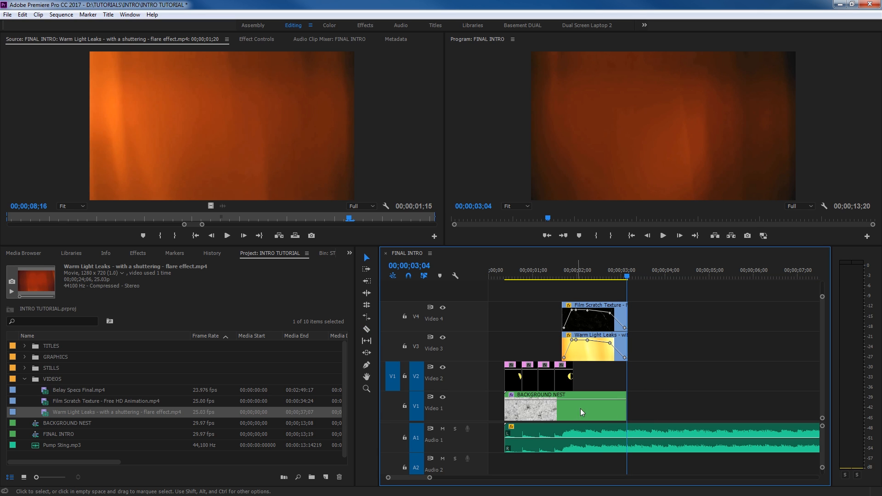
Paste a copy of the shortened BACKGROUND NEST clip directly after it on Video 1
{"action": "left_click", "coordinate": [583, 412]}
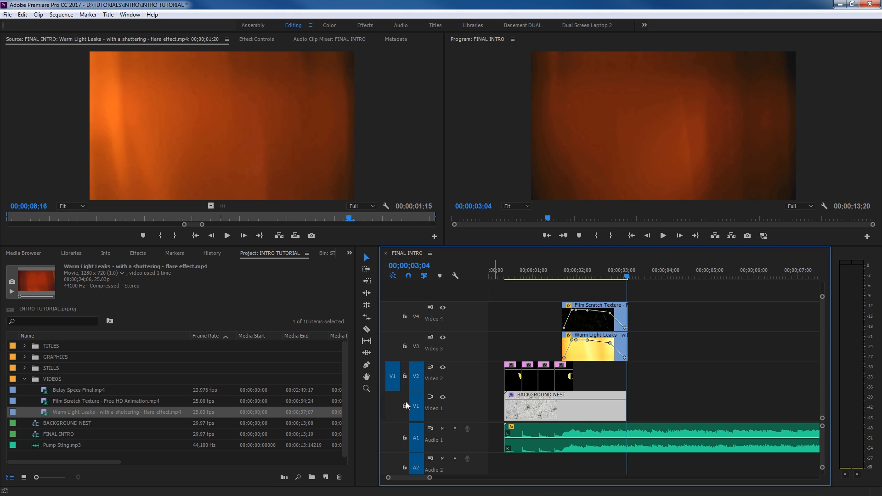
{"action": "key", "text": "ctrl+v"}
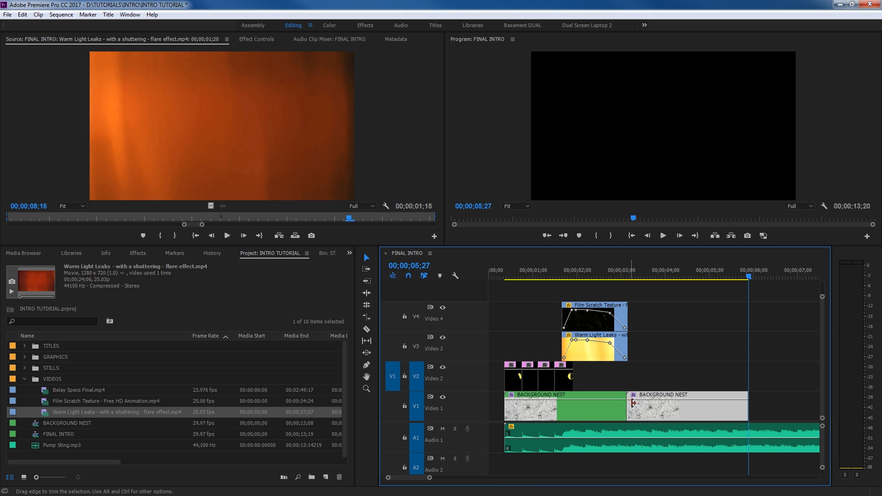
Ripple trim the end of the first BACKGROUND NEST clip back to about 00;00;02;09 and play back across the cut
{"action": "mouse_move", "coordinate": [625, 407]}
{"action": "left_mouse_down"}
{"action": "mouse_move", "coordinate": [588, 407]}
{"action": "mouse_move", "coordinate": [642, 410]}
{"action": "mouse_move", "coordinate": [618, 408]}
{"action": "left_mouse_up"}
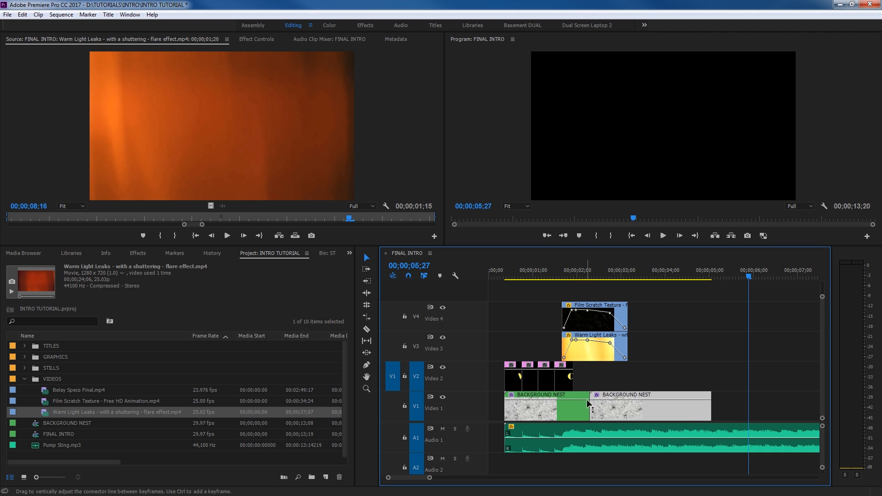
{"action": "left_click", "coordinate": [567, 278]}
{"action": "key", "text": "space"}
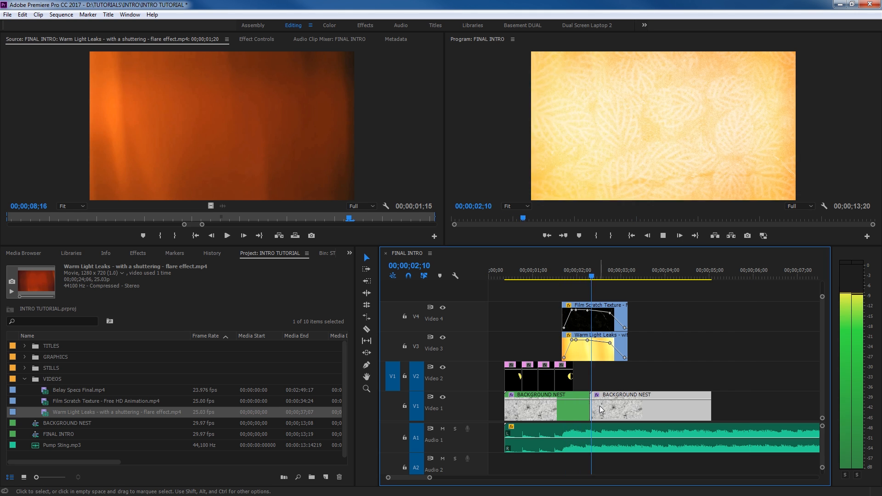
{"action": "key", "text": "space"}
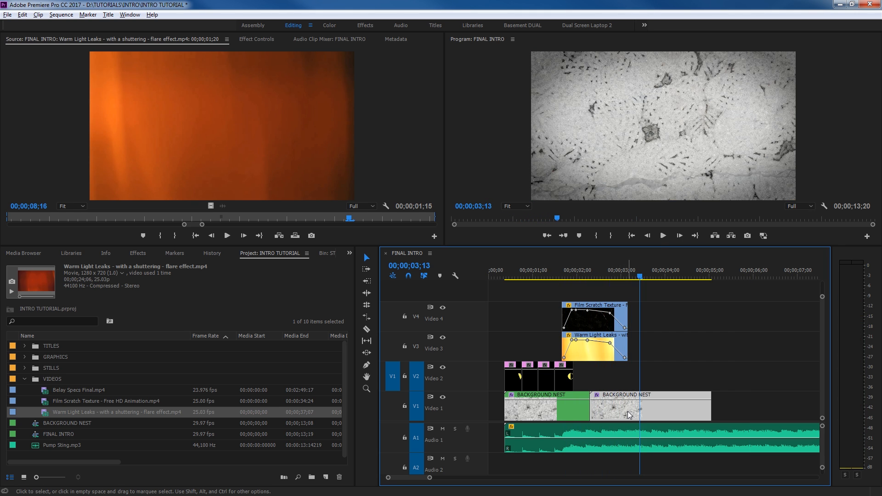
Move the second BACKGROUND NEST clip to start at 00;00;02;16 and extend the first clip to meet it
{"action": "left_click_drag", "start_coordinate": [628, 415], "coordinate": [633, 415]}
{"action": "key", "text": "space"}
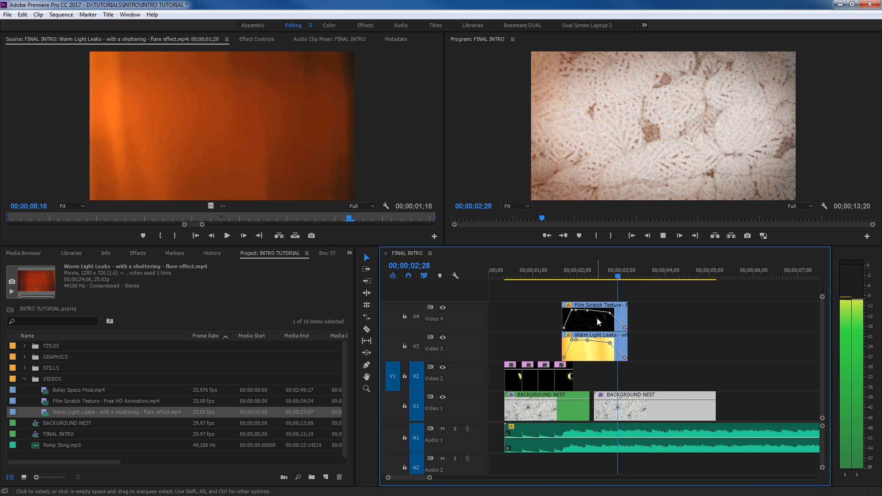
{"action": "key", "text": "space"}
{"action": "key", "text": "="}
{"action": "key", "text": "="}
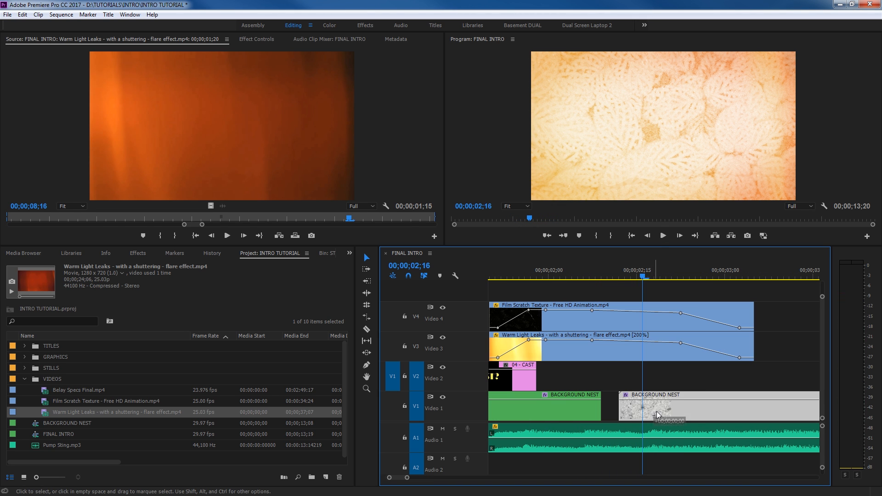
{"action": "left_click_drag", "start_coordinate": [657, 414], "coordinate": [680, 415]}
{"action": "left_click_drag", "start_coordinate": [611, 415], "coordinate": [642, 415]}
{"action": "key", "text": "minus"}
{"action": "key", "text": "minus"}
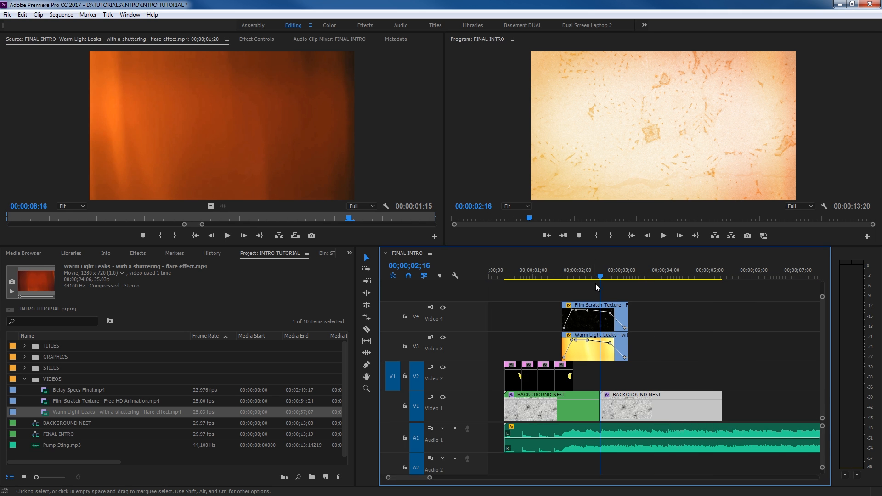
Play back the overlay transition twice to check the background change beneath the light leak
{"action": "left_click", "coordinate": [585, 274]}
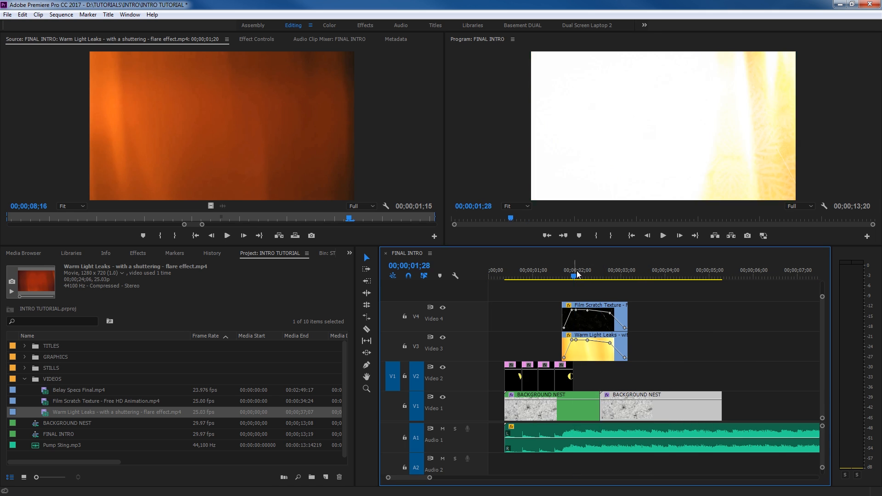
{"action": "key", "text": "space"}
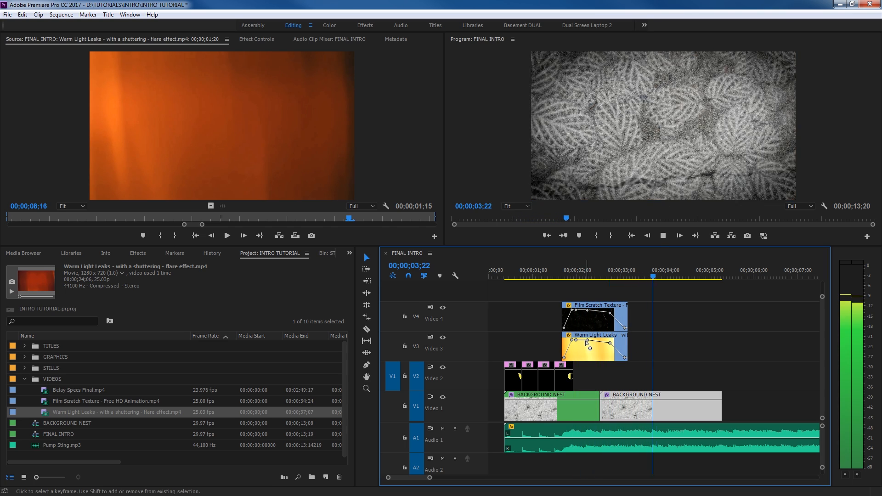
{"action": "key", "text": "space"}
{"action": "left_click", "coordinate": [564, 274]}
{"action": "key", "text": "space"}
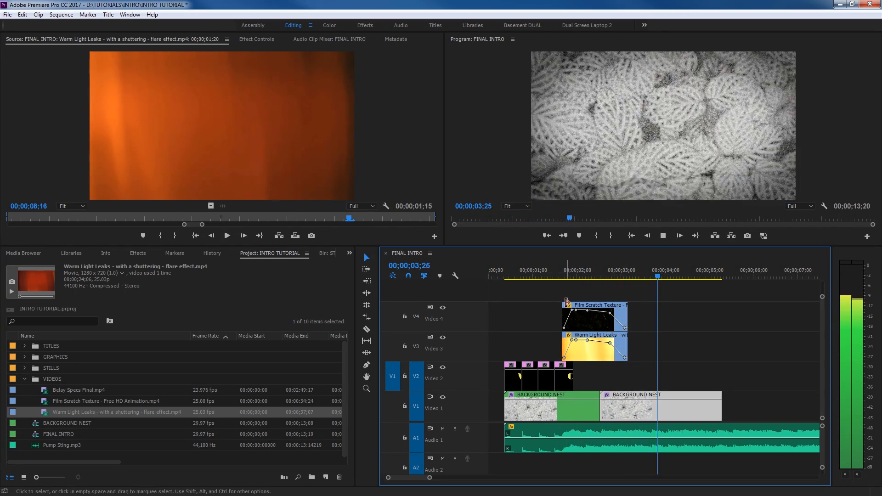
{"action": "key", "text": "space"}
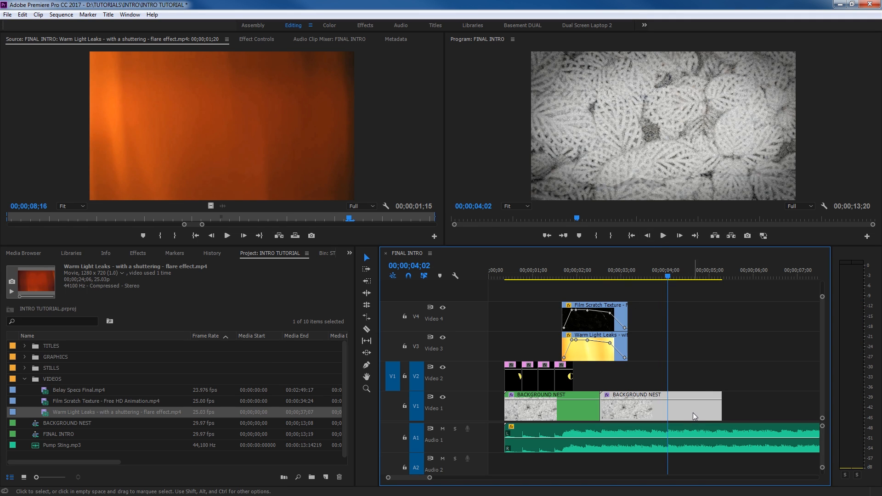
Extend the second BACKGROUND NEST clip to the end of the music track
{"action": "key", "text": "minus"}
{"action": "left_click_drag", "start_coordinate": [604, 406], "coordinate": [788, 411]}
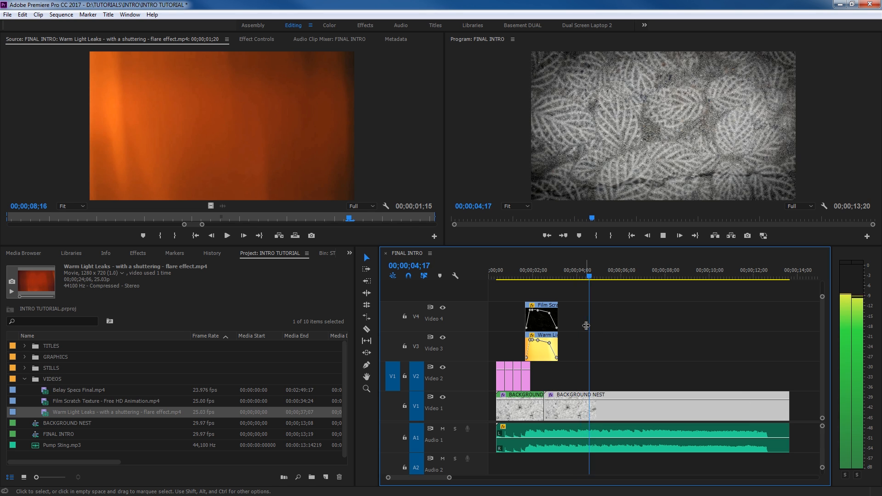
{"action": "key", "text": "space"}
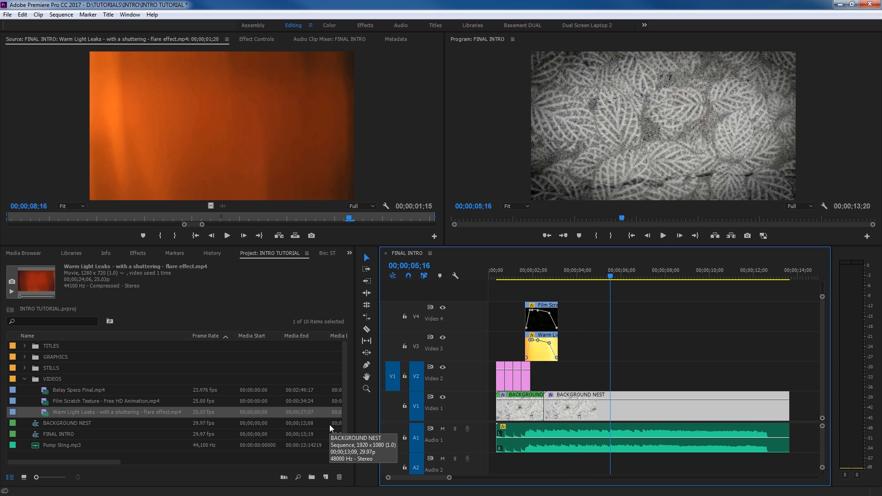
Open the 04 - CAST title from the TITLES bin and start a new title based on it
{"action": "left_click", "coordinate": [24, 379]}
{"action": "left_click", "coordinate": [39, 371]}
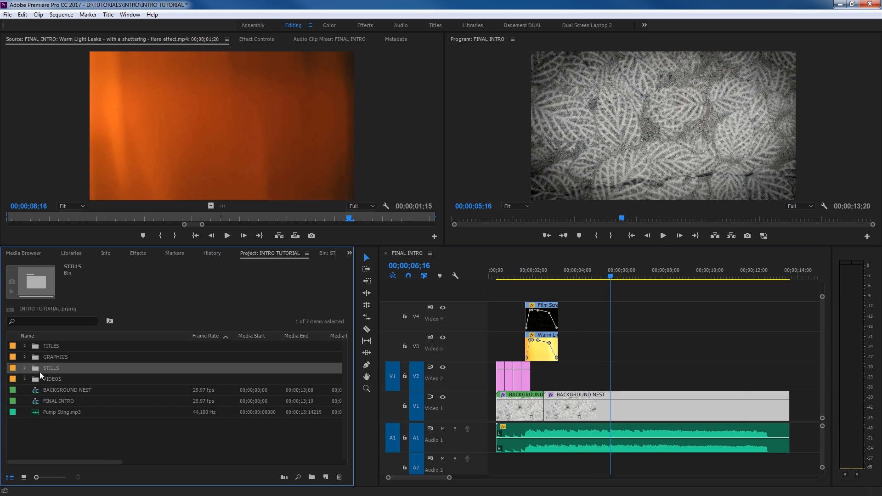
{"action": "left_click", "coordinate": [48, 344]}
{"action": "left_click", "coordinate": [24, 346]}
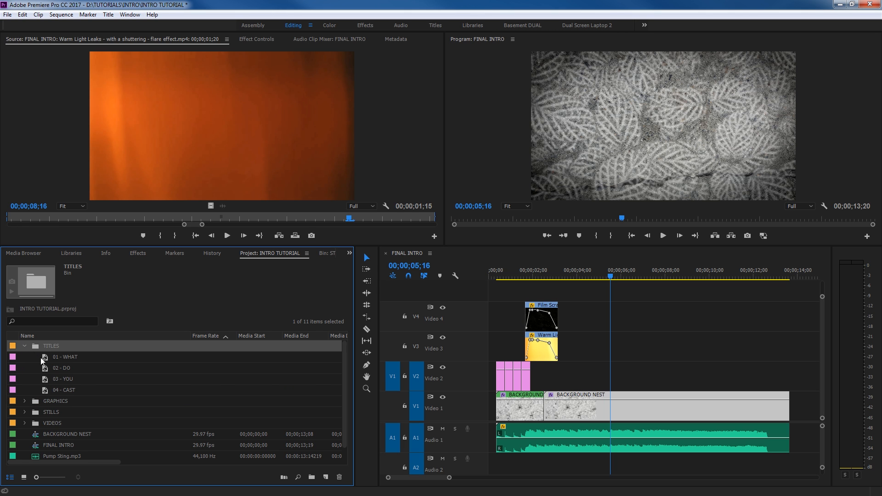
{"action": "double_click", "coordinate": [46, 391]}
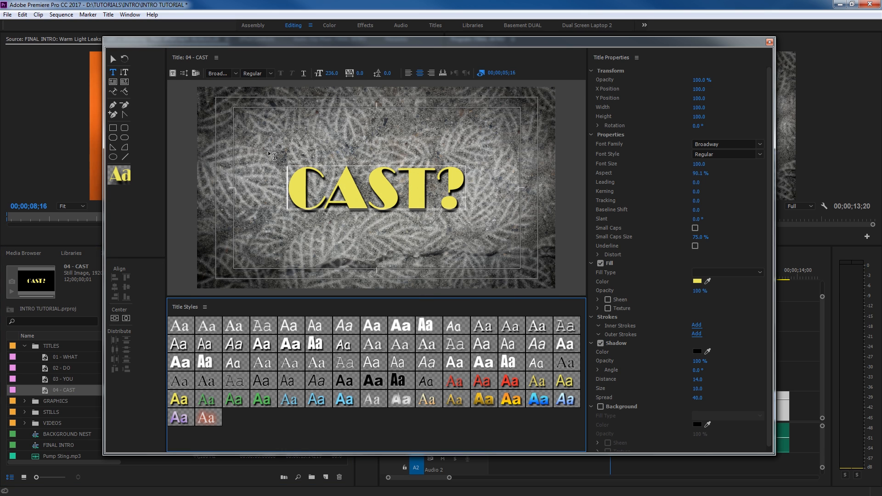
{"action": "left_click", "coordinate": [172, 74]}
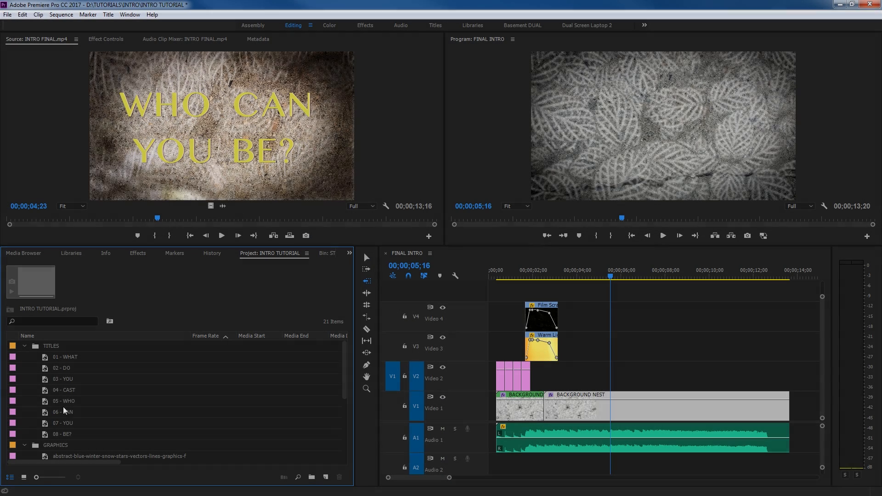
Review the 05 - WHO, 06 - CAN, 07 - YOU and 08 - BE? titles in the title editor
{"action": "left_click", "coordinate": [65, 403]}
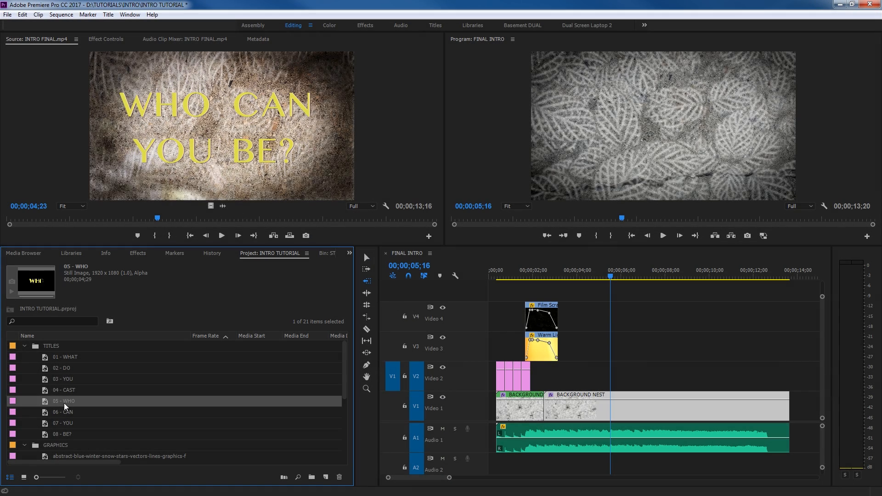
{"action": "double_click", "coordinate": [47, 399]}
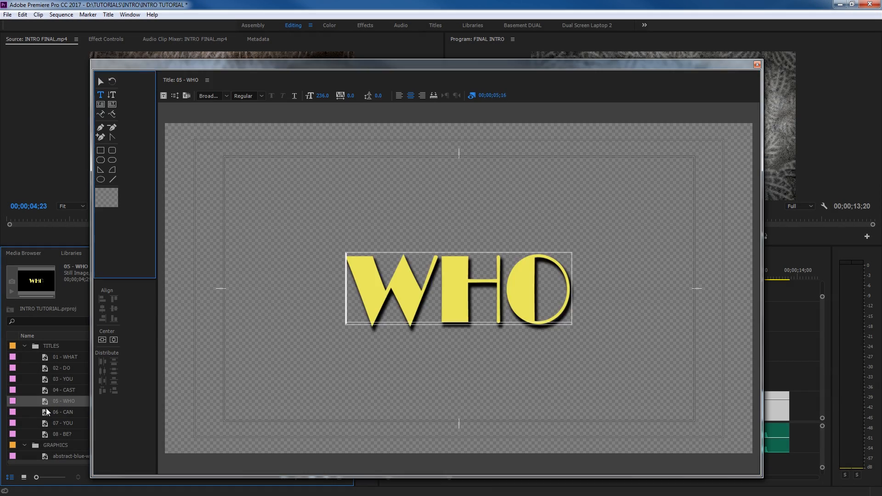
{"action": "double_click", "coordinate": [42, 411]}
{"action": "double_click", "coordinate": [48, 420]}
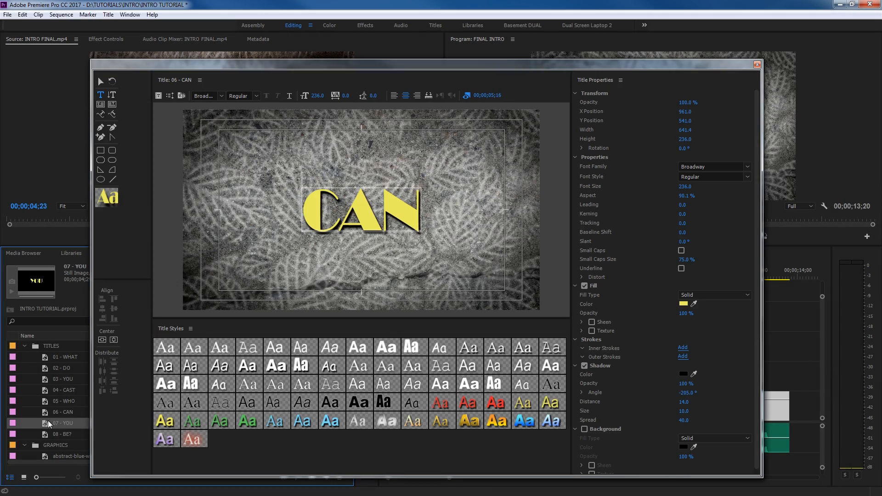
{"action": "double_click", "coordinate": [45, 433]}
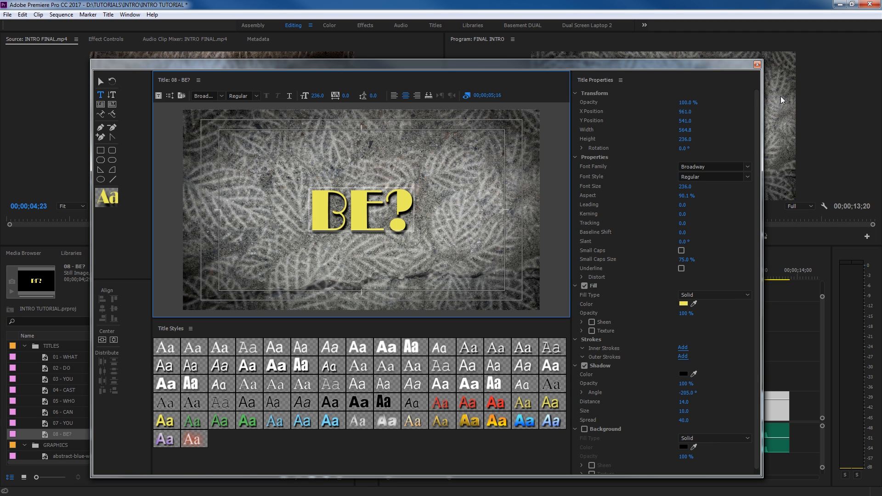
{"action": "left_click", "coordinate": [757, 65]}
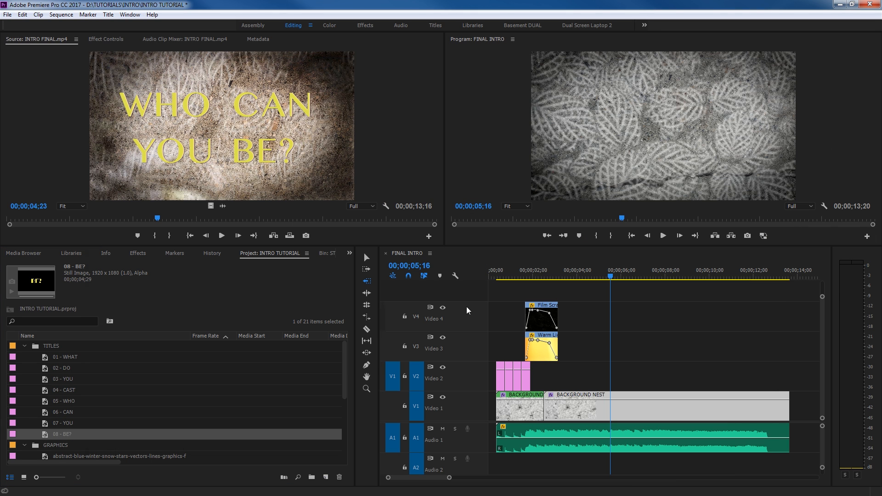
Place 05 - WHO on Video 2 at the second BACKGROUND NEST clip's start and raise both overlay clips to Video 6 and above
{"action": "left_click", "coordinate": [45, 400]}
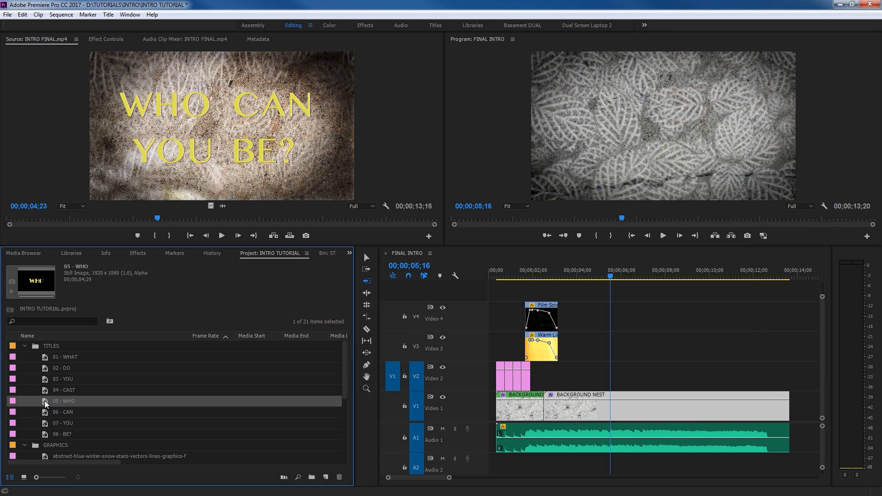
{"action": "left_click_drag", "start_coordinate": [45, 401], "coordinate": [550, 384]}
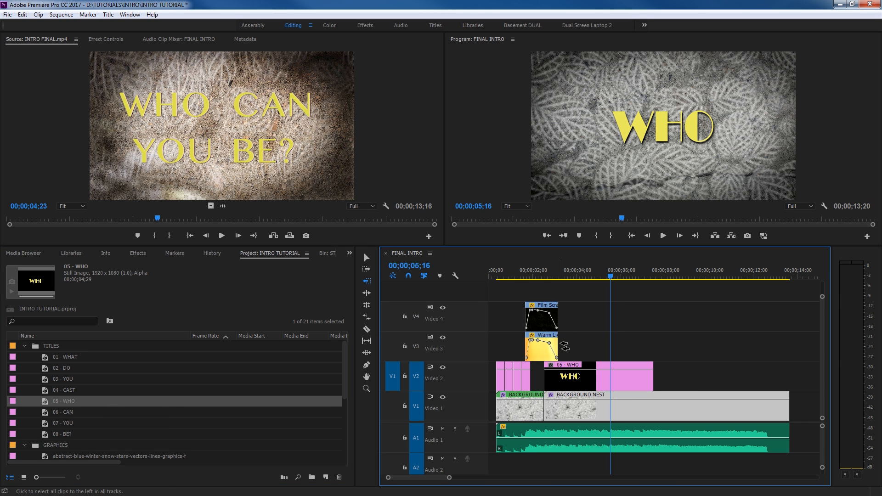
{"action": "left_click", "coordinate": [576, 339]}
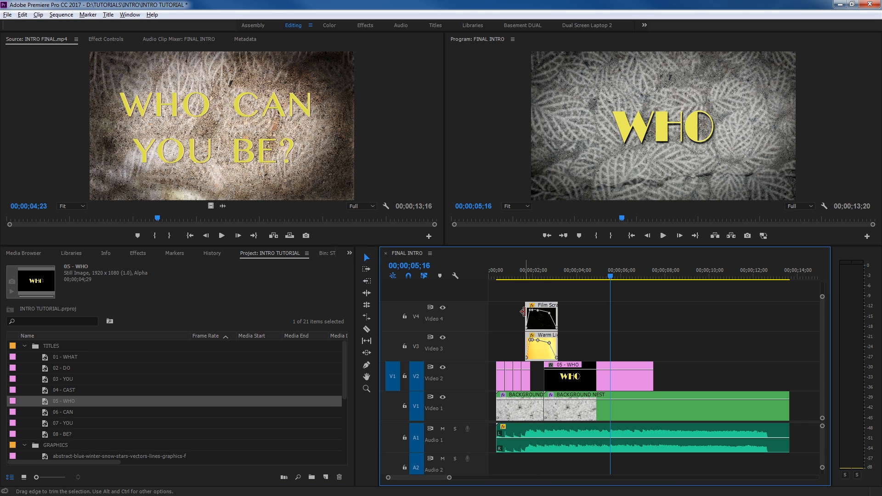
{"action": "key", "text": "alt+Up"}
{"action": "key", "text": "alt+Up"}
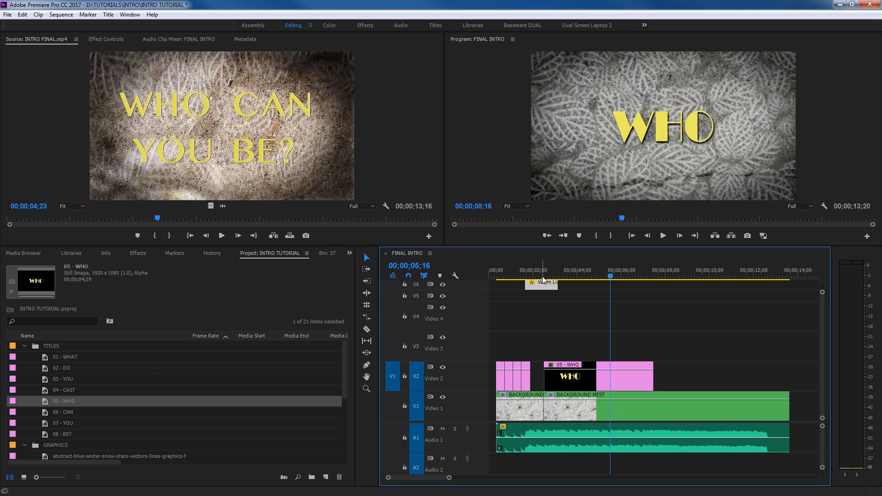
Stack titles 06 - CAN at 00;00;02;29, 07 - YOU at 00;00;03;09 and 08 - BE? at 00;00;03;20 on Video 3, 4 and 5
{"action": "left_click_drag", "start_coordinate": [542, 276], "coordinate": [555, 281]}
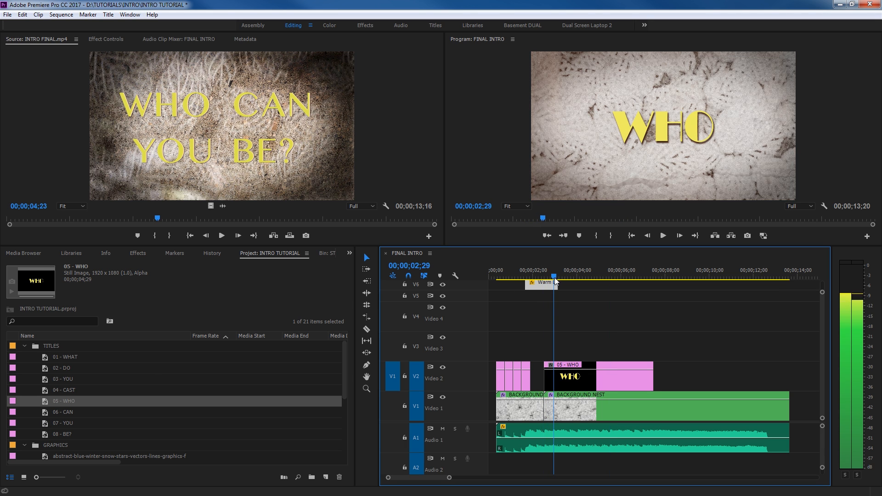
{"action": "left_click_drag", "start_coordinate": [48, 412], "coordinate": [552, 366]}
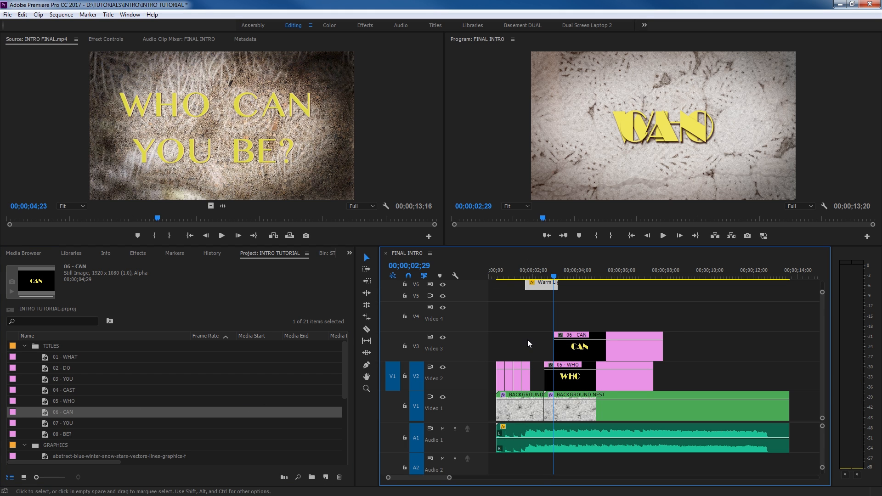
{"action": "key", "text": "space"}
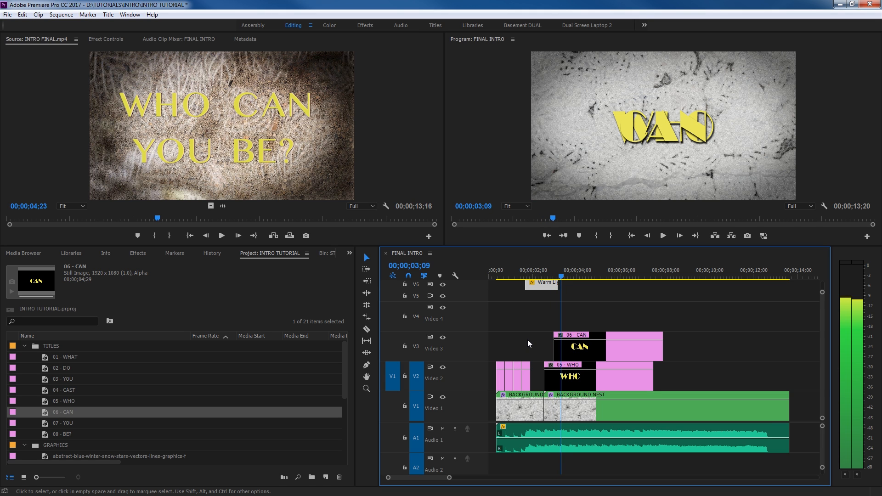
{"action": "left_click_drag", "start_coordinate": [57, 426], "coordinate": [565, 323]}
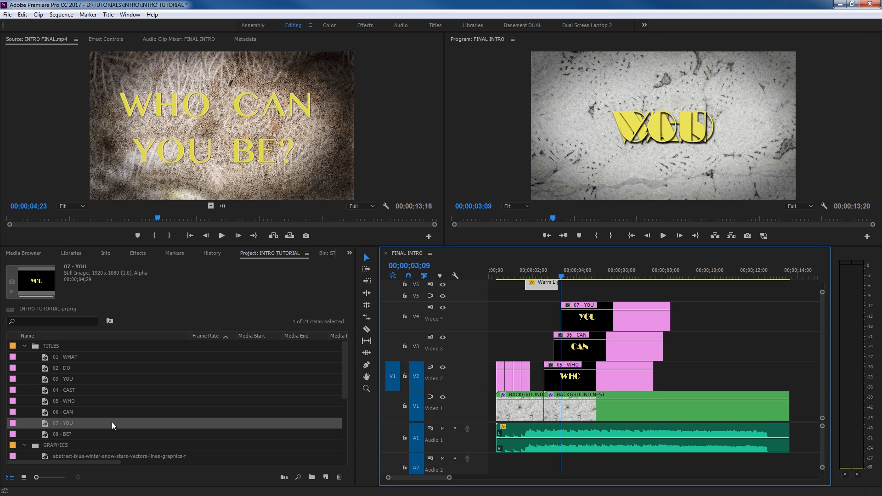
{"action": "key", "text": "space"}
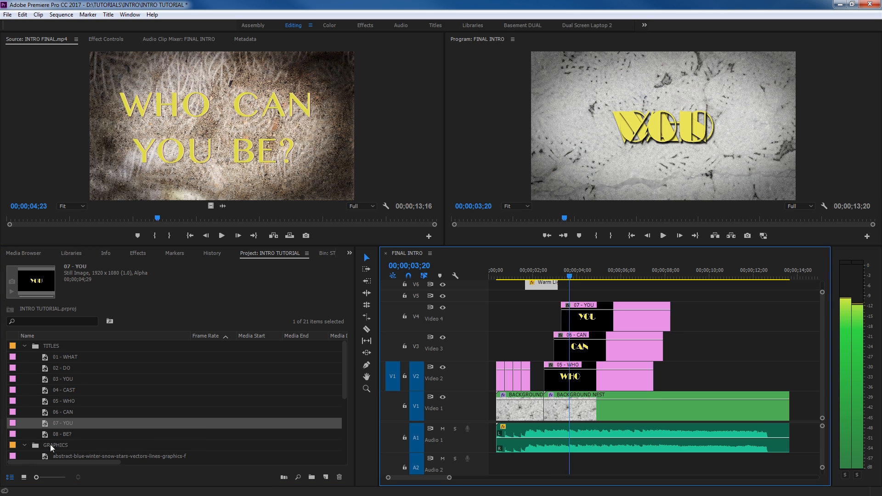
{"action": "left_click_drag", "start_coordinate": [59, 435], "coordinate": [574, 354]}
{"action": "left_click_drag", "start_coordinate": [587, 309], "coordinate": [577, 292]}
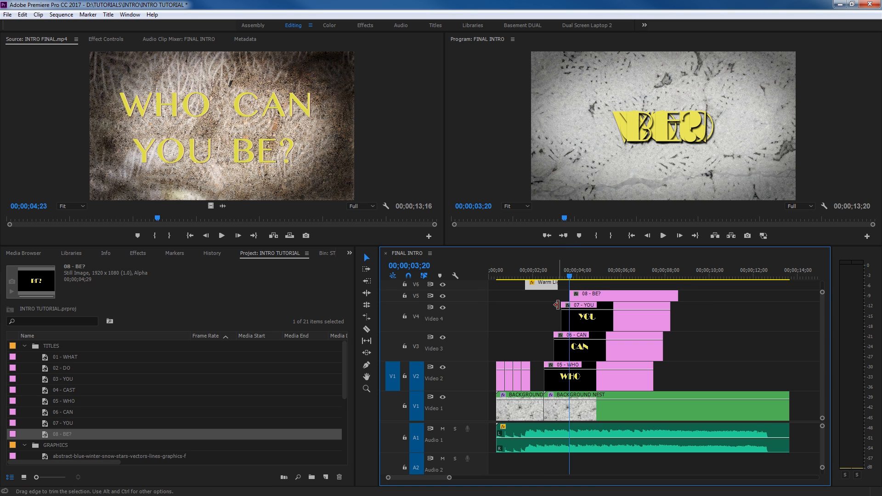
Nest the four titles from 05 - WHO to 08 - BE? as WHO NEST and collapse the TITLES bin
{"action": "left_click_drag", "start_coordinate": [539, 301], "coordinate": [619, 381]}
{"action": "right_click", "coordinate": [606, 379]}
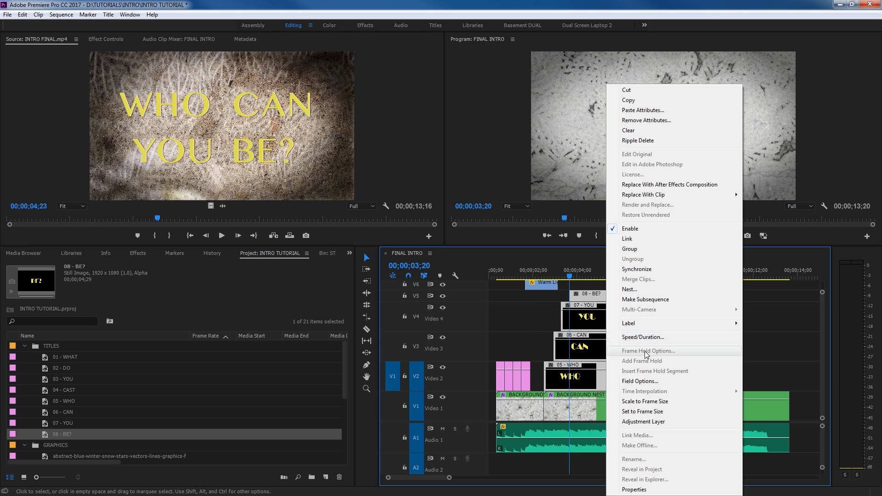
{"action": "left_click", "coordinate": [631, 289]}
{"action": "type", "text": "WHO NEST"}
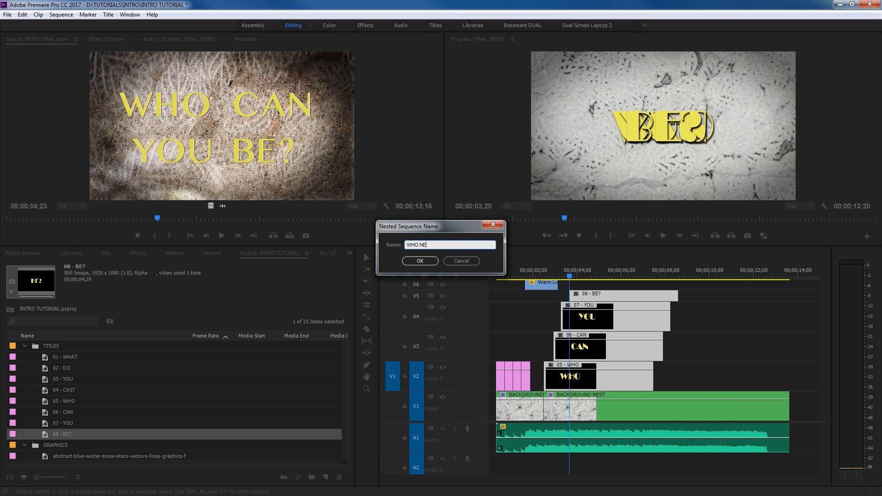
{"action": "left_click", "coordinate": [420, 261]}
{"action": "scroll", "coordinate": [109, 421], "scroll_direction": "up", "scroll_amount": 3}
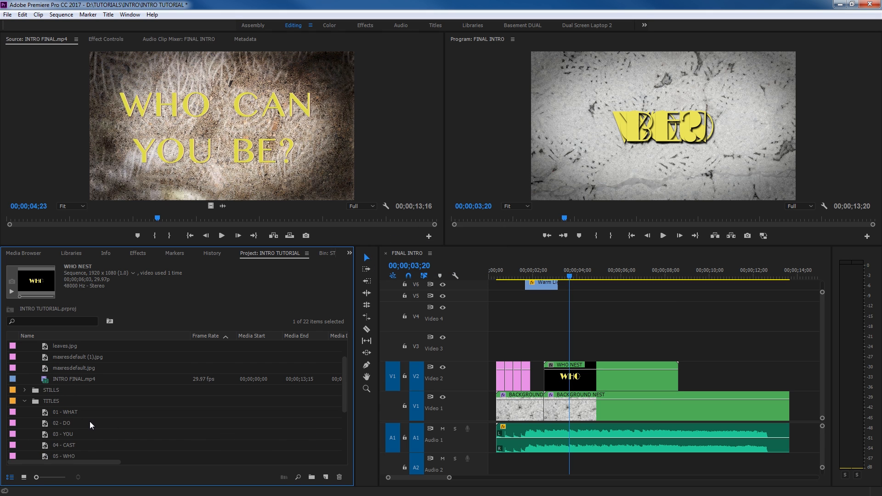
{"action": "left_click", "coordinate": [23, 401]}
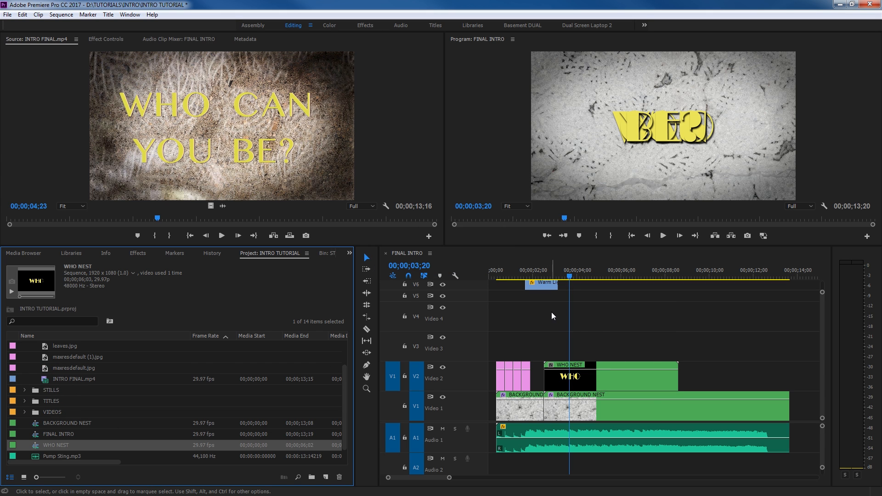
Lower the film scratch and warm light leak overlay clips to Video 4 and Video 3 in FINAL INTRO
{"action": "key", "text": "grave"}
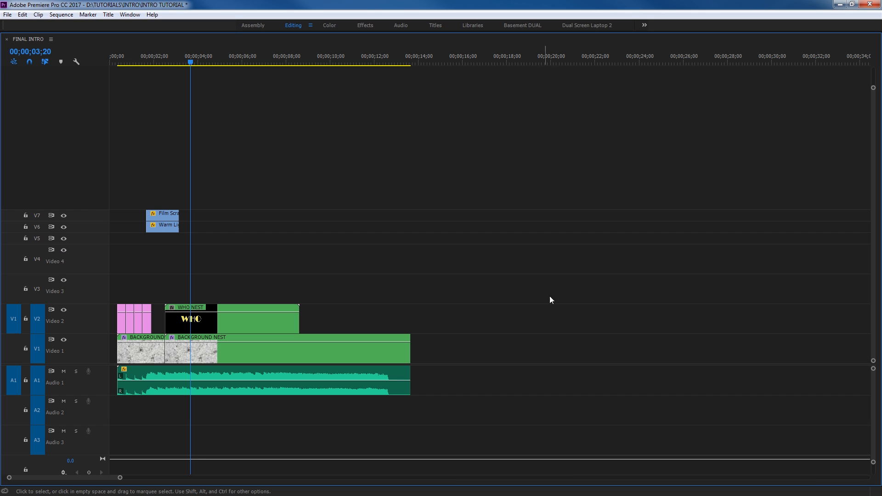
{"action": "left_click_drag", "start_coordinate": [199, 205], "coordinate": [165, 239]}
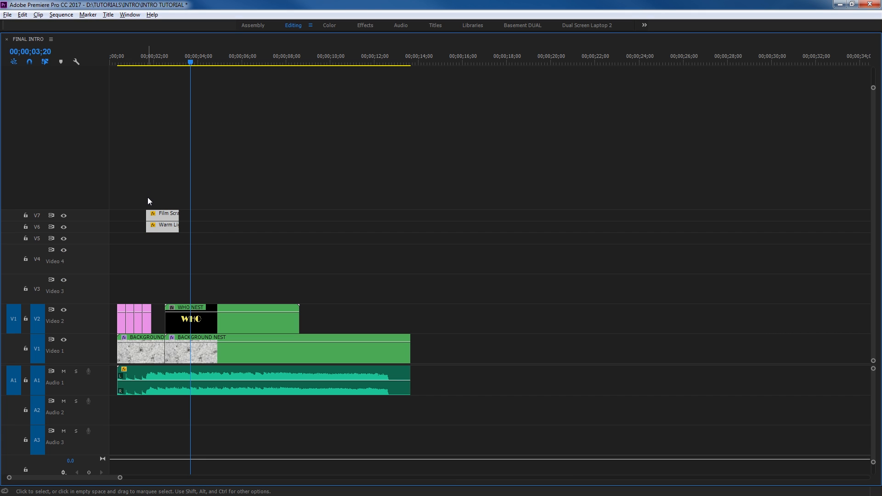
{"action": "key", "text": "alt+Down"}
{"action": "key", "text": "alt+Down"}
{"action": "key", "text": "alt+Down"}
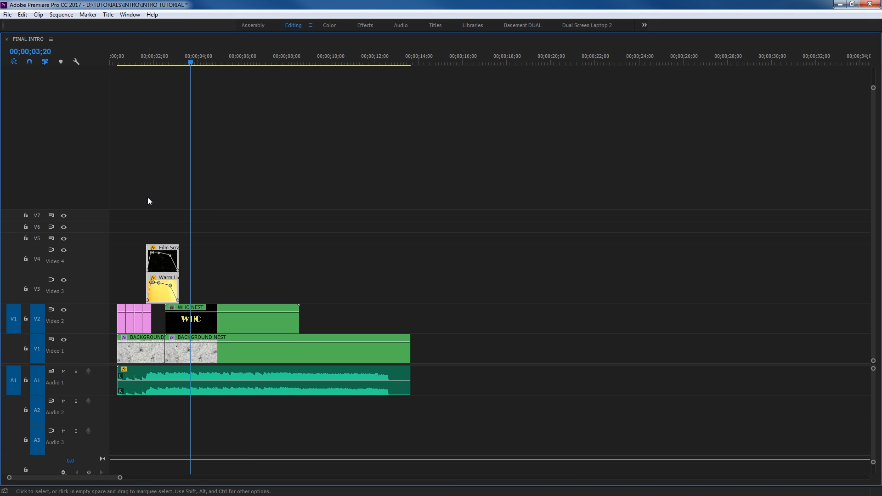
{"action": "key", "text": "grave"}
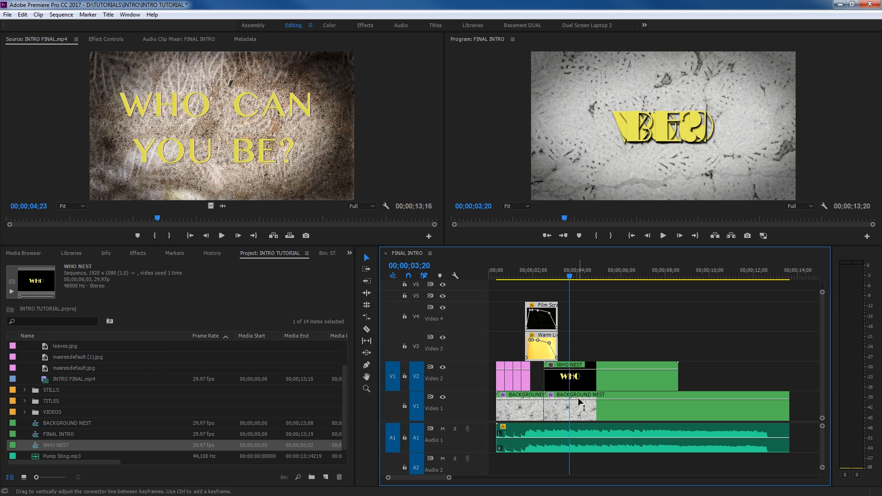
Play back FINAL INTRO from the start of WHO NEST to check the timing of the four words
{"action": "left_click", "coordinate": [576, 370]}
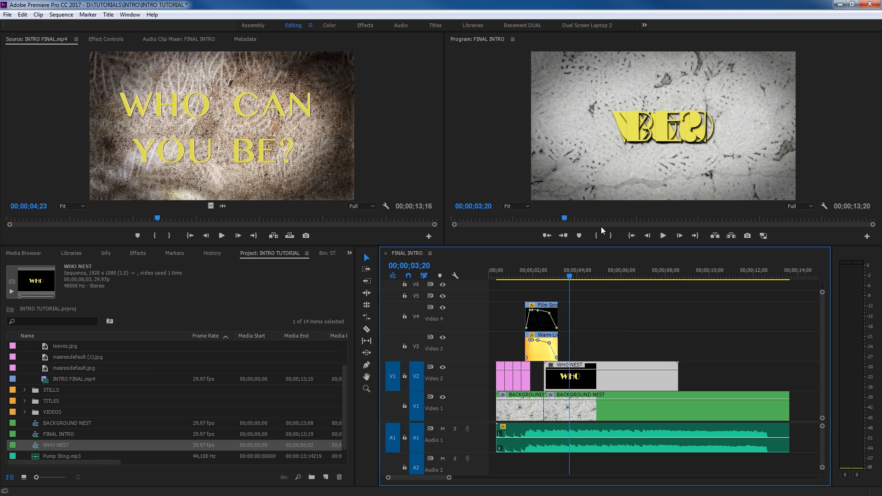
{"action": "left_click_drag", "start_coordinate": [563, 269], "coordinate": [545, 271]}
{"action": "key", "text": "space"}
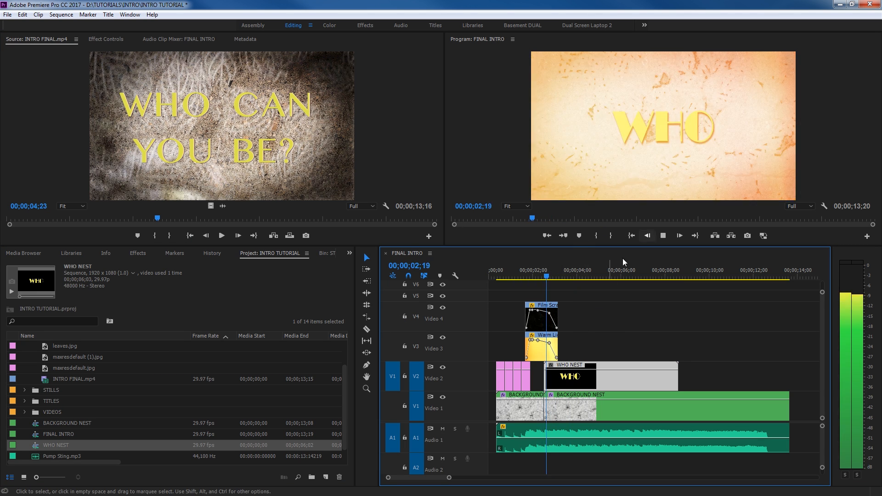
{"action": "key", "text": "space"}
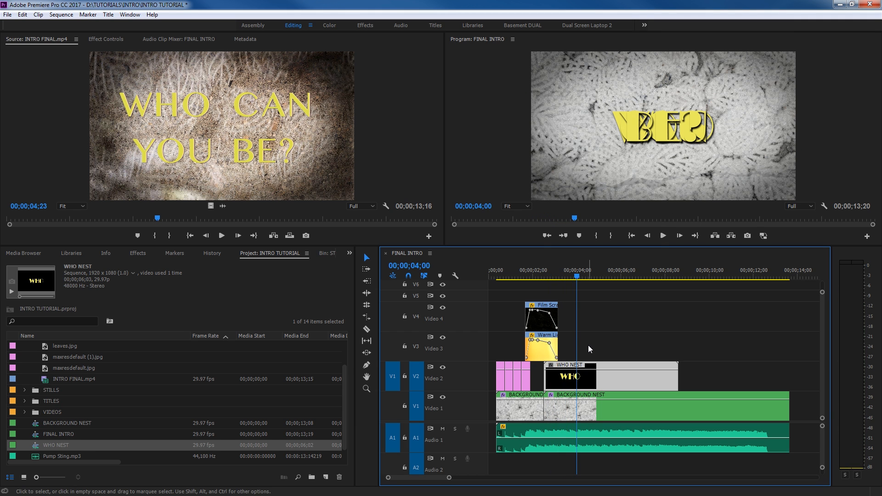
Open WHO NEST and extend the 05 - WHO, 06 - CAN and 07 - YOU titles to the end of 08 - BE?
{"action": "double_click", "coordinate": [572, 380]}
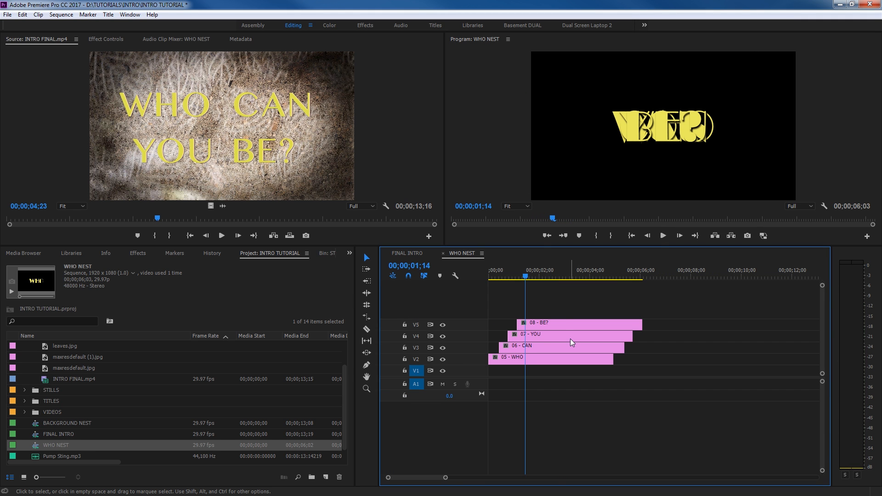
{"action": "left_click_drag", "start_coordinate": [611, 358], "coordinate": [642, 335]}
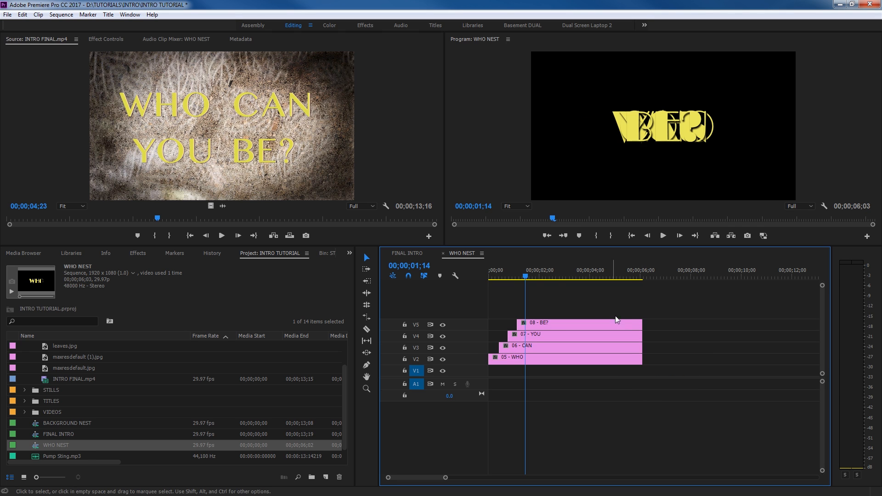
At the start of WHO NEST, set the position of 05 - WHO to 657, 379
{"action": "left_click", "coordinate": [507, 275]}
{"action": "key", "text": "Home"}
{"action": "left_click", "coordinate": [504, 358]}
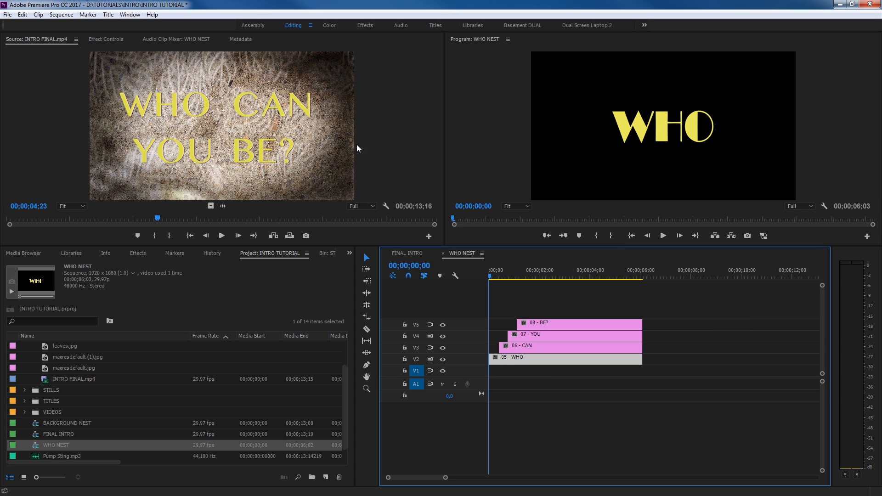
{"action": "left_click", "coordinate": [105, 39]}
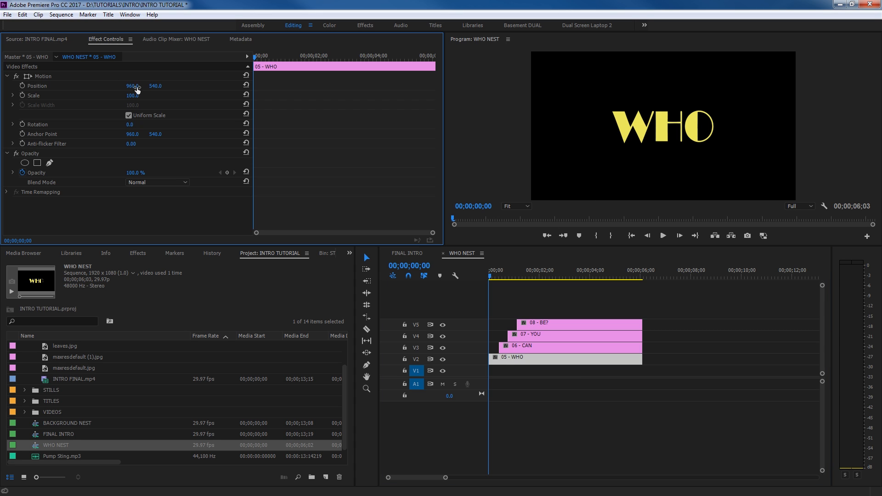
{"action": "left_click_drag", "start_coordinate": [136, 90], "coordinate": [0, 89]}
{"action": "left_click_drag", "start_coordinate": [162, 89], "coordinate": [88, 89]}
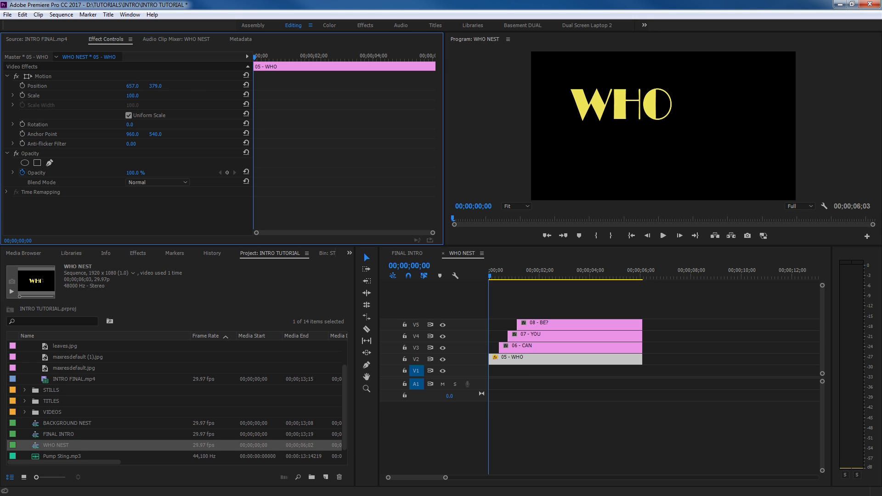
Copy the Motion settings of 05 - WHO onto the 06 - CAN title
{"action": "left_click", "coordinate": [57, 85]}
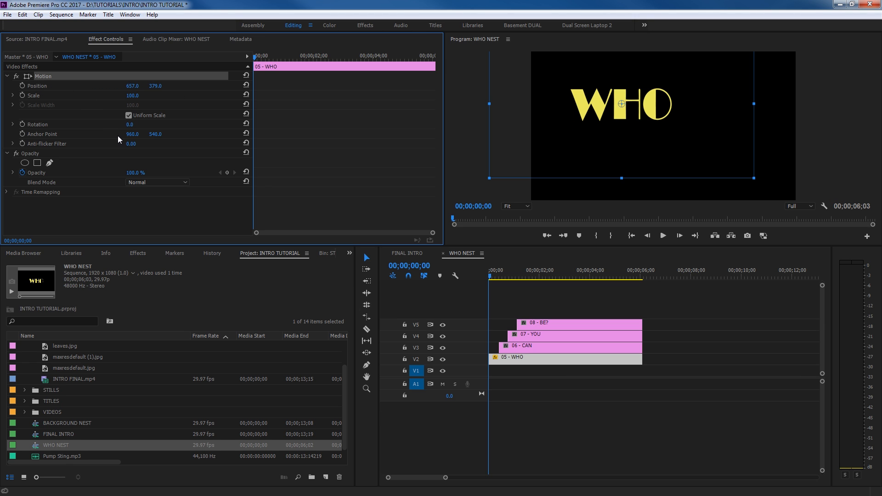
{"action": "left_click", "coordinate": [515, 348]}
{"action": "left_click", "coordinate": [502, 274]}
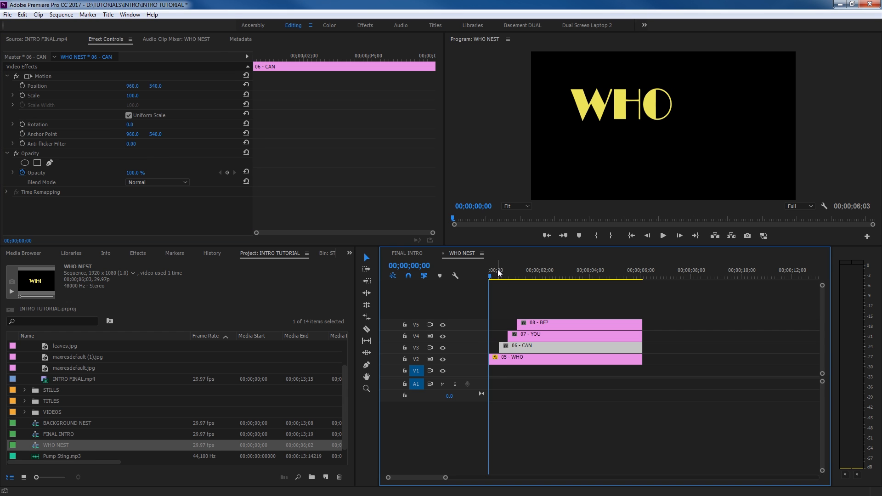
{"action": "left_click", "coordinate": [502, 275]}
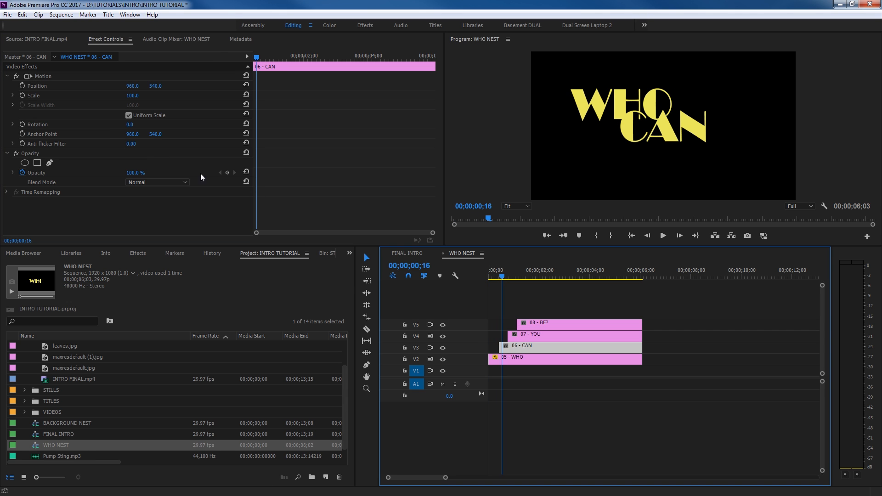
{"action": "left_click", "coordinate": [50, 77]}
{"action": "left_click", "coordinate": [120, 123]}
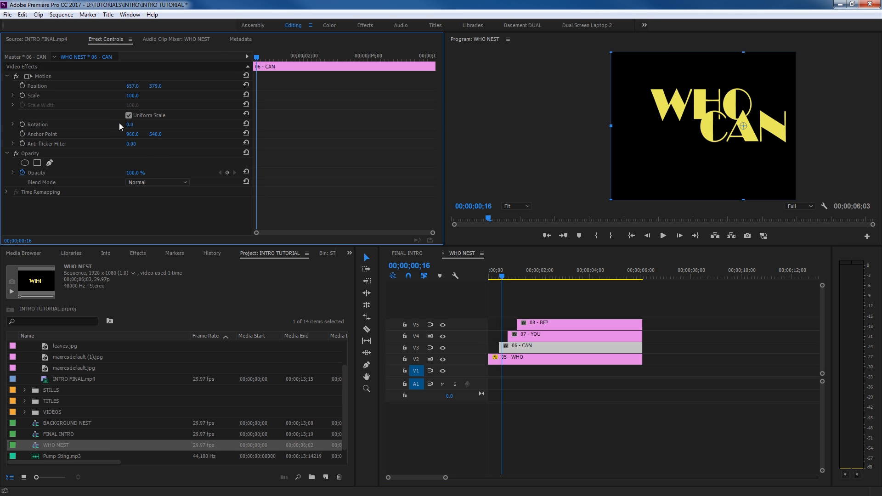
{"action": "key", "text": "ctrl+z"}
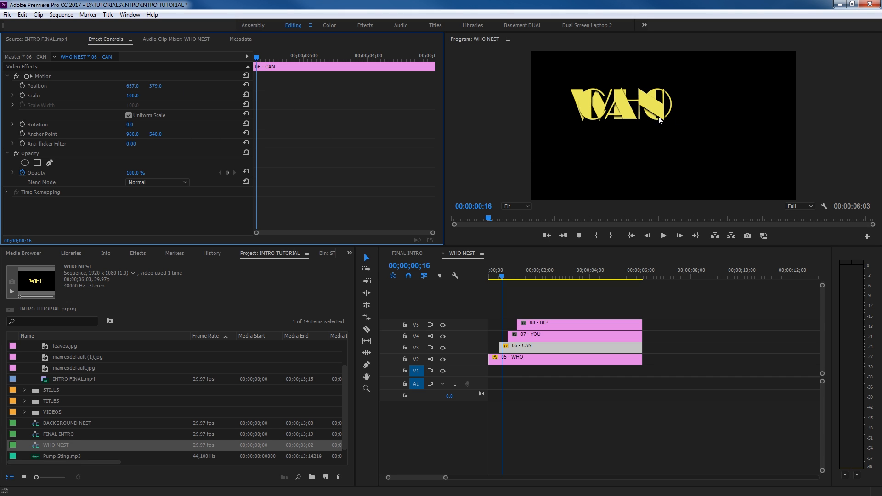
Set the horizontal position of 06 - CAN to 1358 and that of 05 - WHO to 597
{"action": "left_click_drag", "start_coordinate": [132, 86], "coordinate": [455, 86]}
{"action": "left_click", "coordinate": [499, 362]}
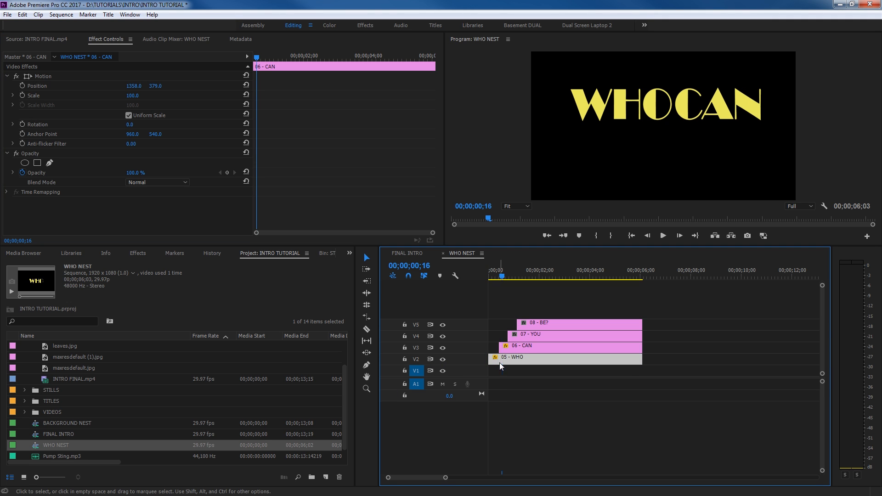
{"action": "left_click_drag", "start_coordinate": [132, 86], "coordinate": [105, 85]}
Paste the copied Motion settings onto 07 - YOU and set its vertical position to 716
{"action": "left_click_drag", "start_coordinate": [503, 272], "coordinate": [511, 274]}
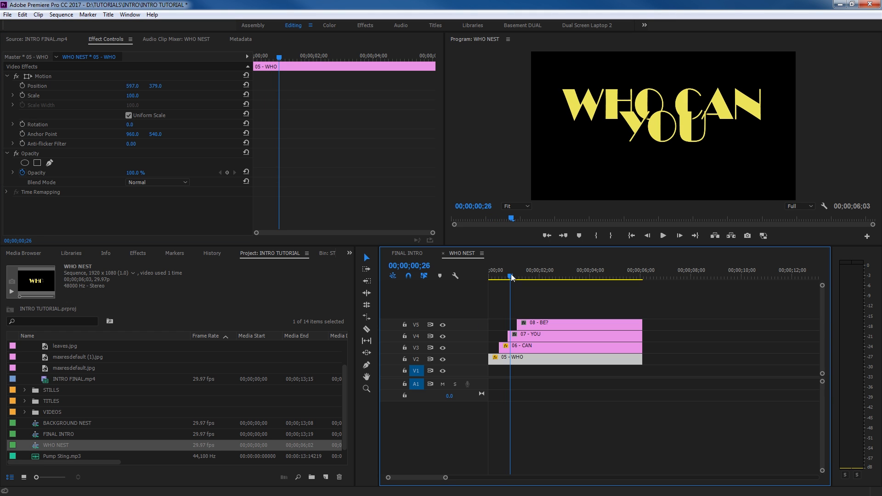
{"action": "left_click", "coordinate": [519, 335]}
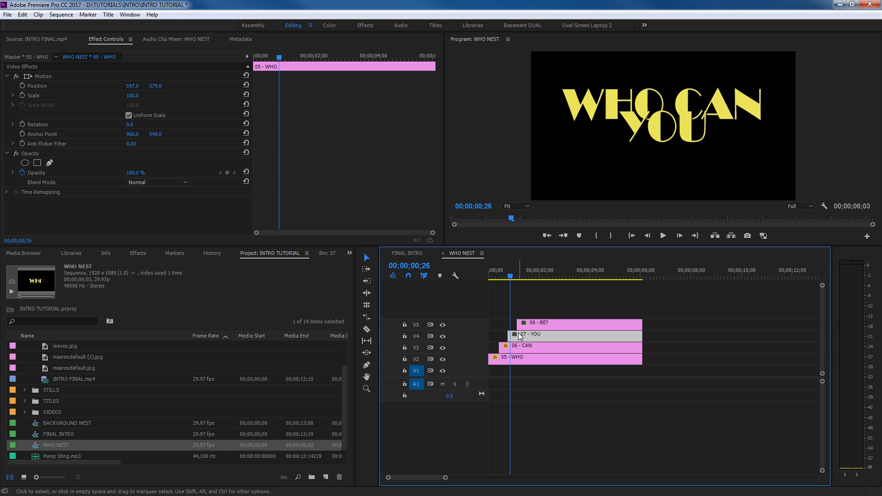
{"action": "left_click", "coordinate": [48, 79]}
{"action": "key", "text": "ctrl+v"}
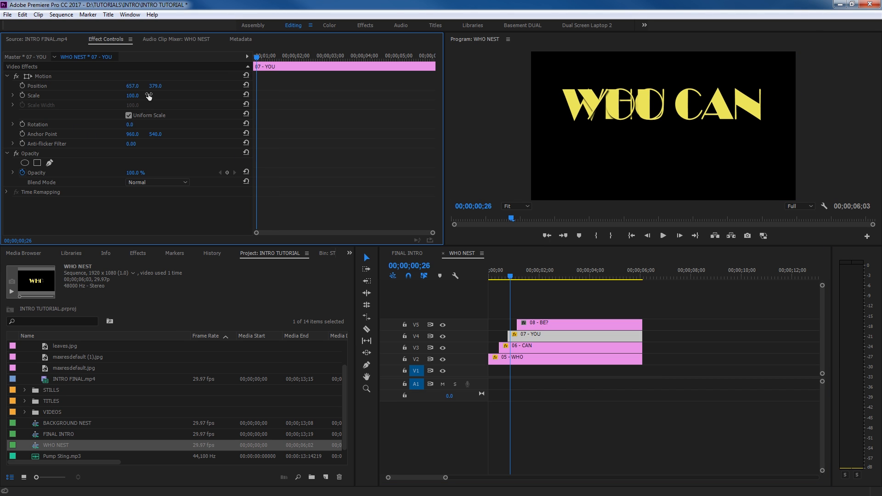
{"action": "left_click_drag", "start_coordinate": [152, 87], "coordinate": [307, 86]}
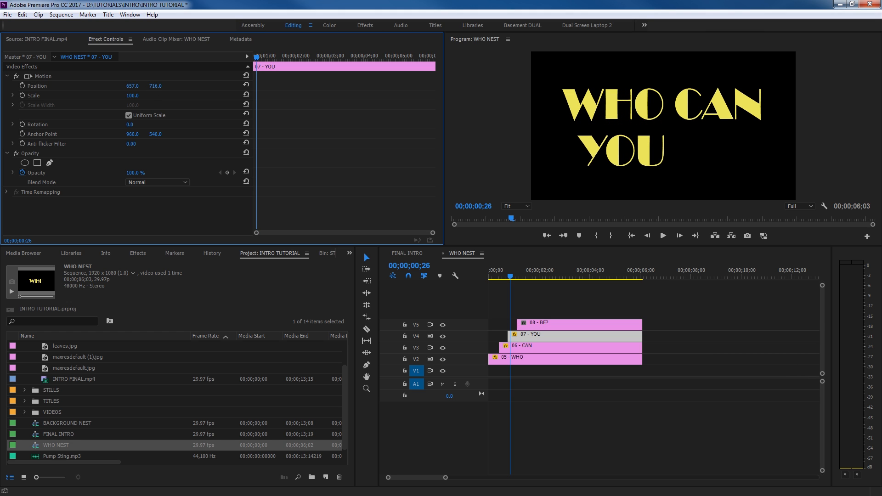
{"action": "left_click", "coordinate": [531, 324]}
{"action": "left_click_drag", "start_coordinate": [515, 272], "coordinate": [523, 271]}
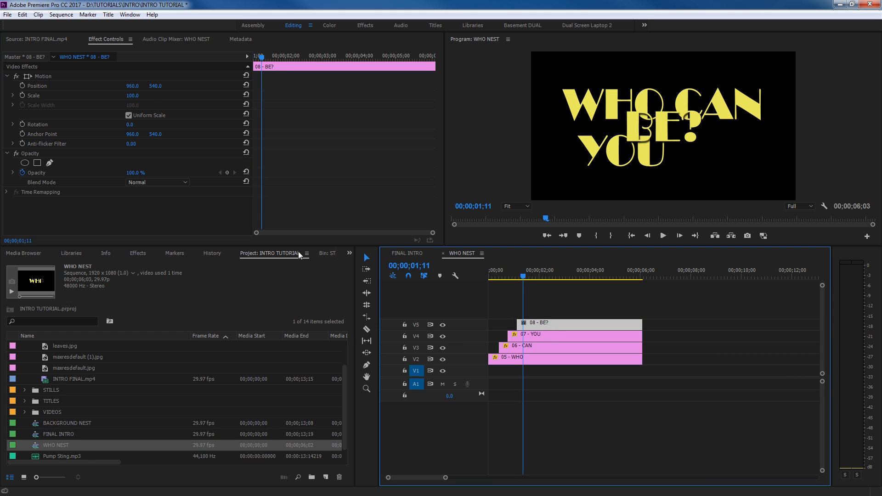
{"action": "left_click", "coordinate": [43, 77]}
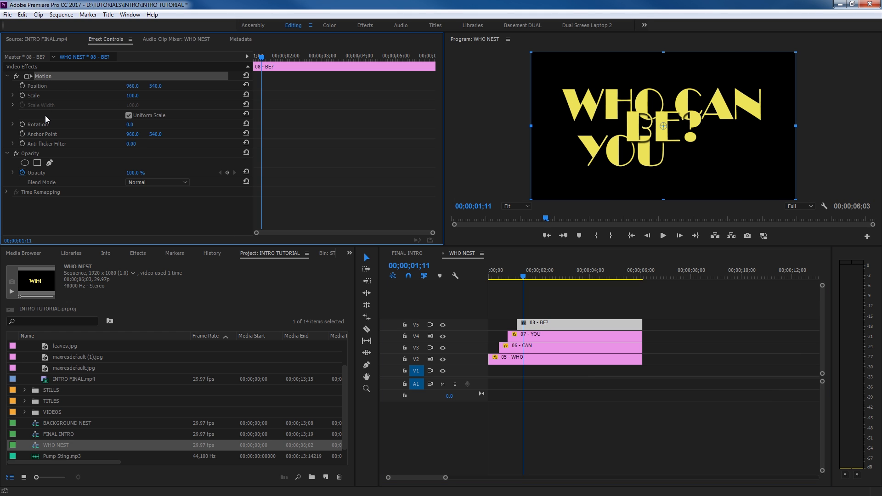
{"action": "left_click_drag", "start_coordinate": [662, 127], "coordinate": [619, 104]}
{"action": "key", "text": "ctrl+z"}
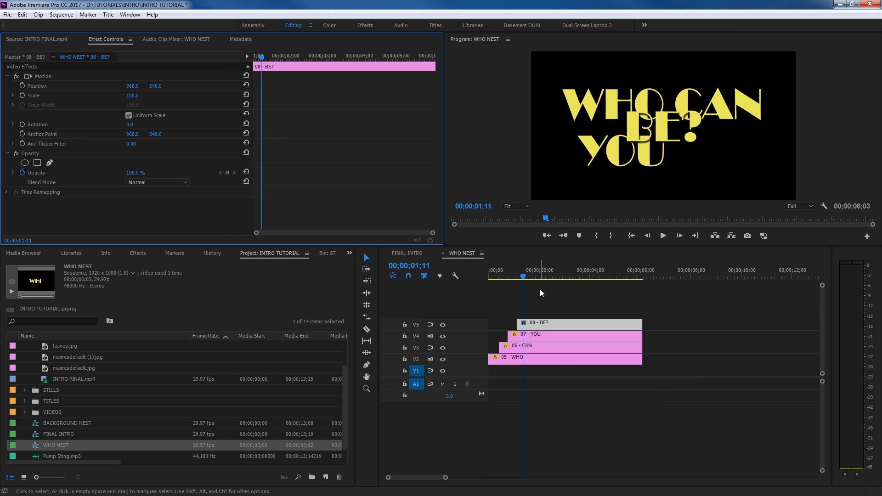
Copy the Motion settings of 06 - CAN onto 08 - BE? and set its vertical position to 714
{"action": "left_click", "coordinate": [527, 346]}
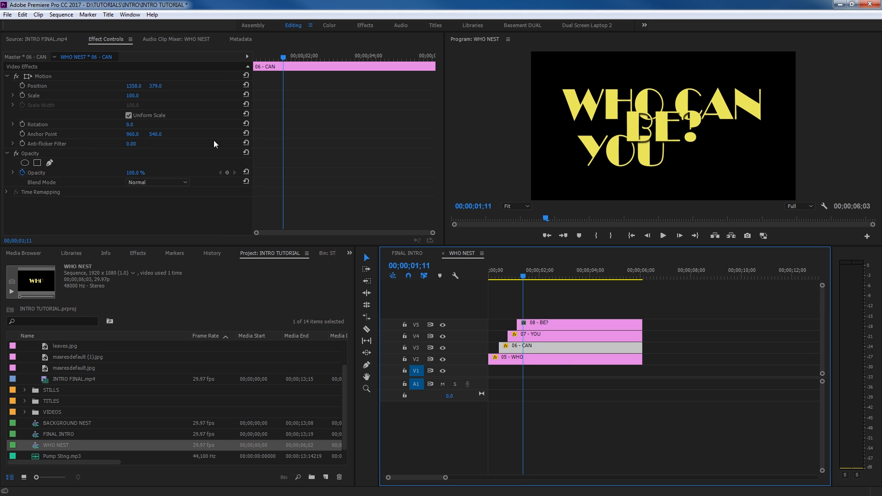
{"action": "left_click", "coordinate": [50, 77]}
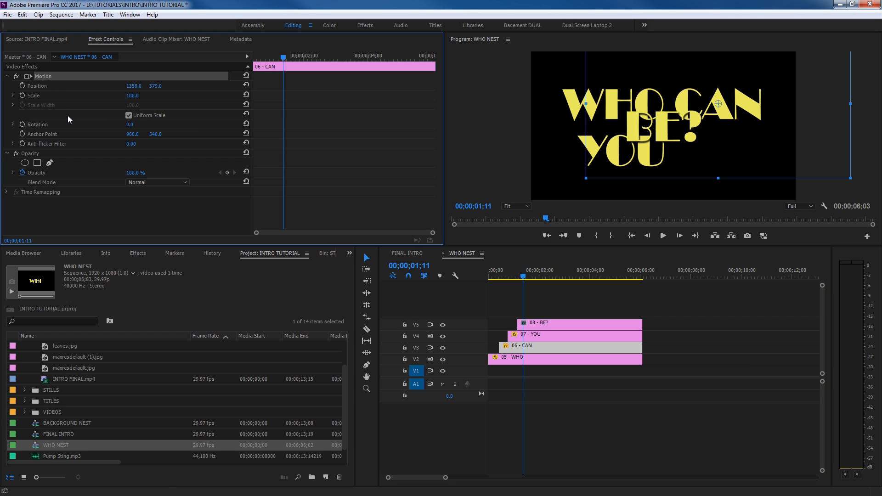
{"action": "left_click", "coordinate": [541, 326]}
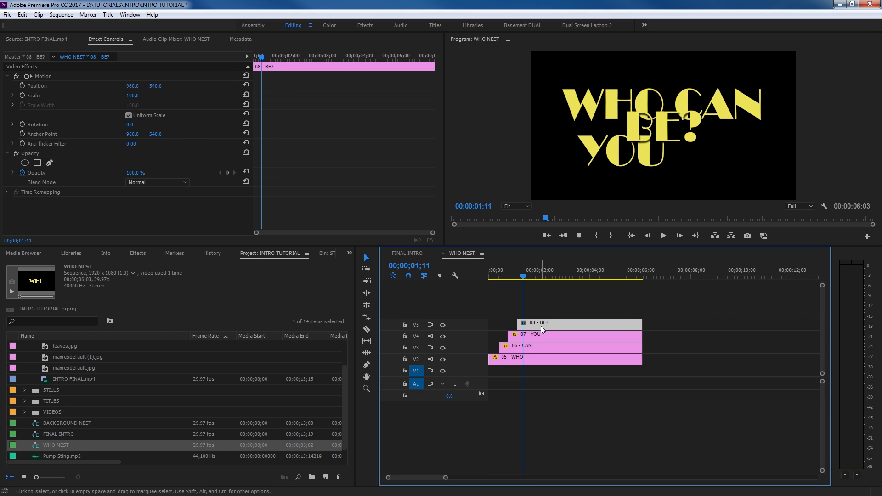
{"action": "left_click", "coordinate": [48, 76]}
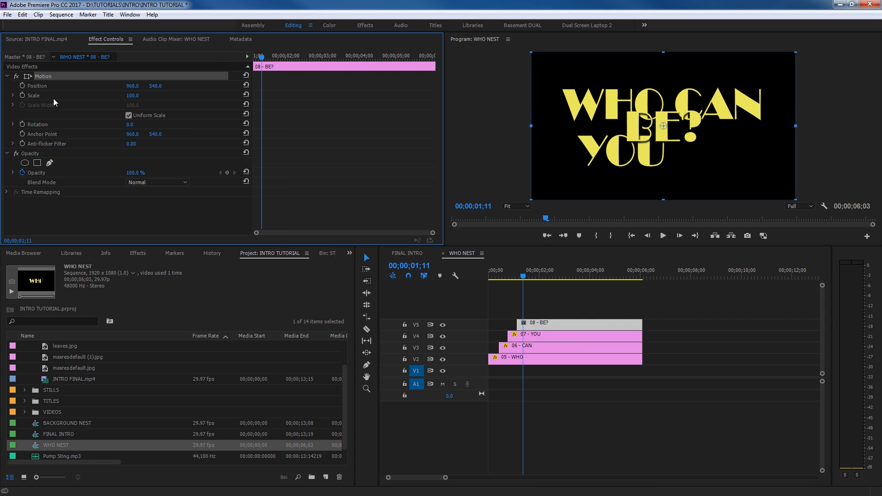
{"action": "key", "text": "ctrl+z"}
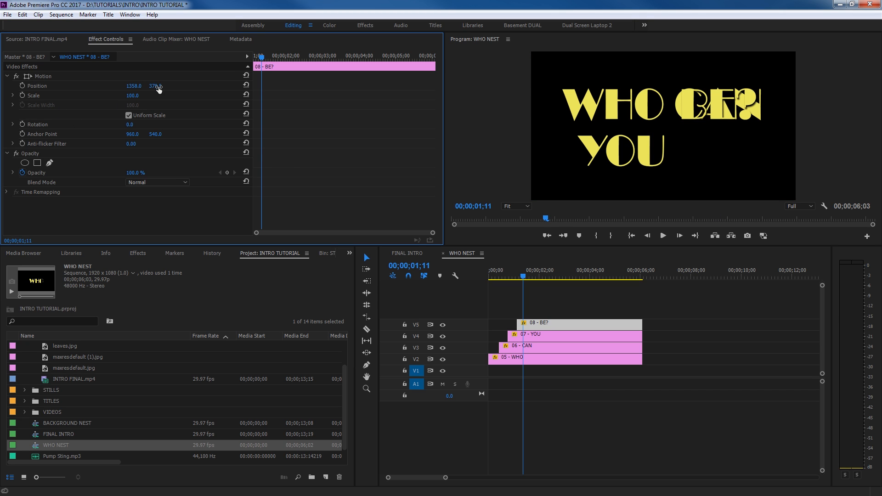
{"action": "left_click", "coordinate": [171, 77]}
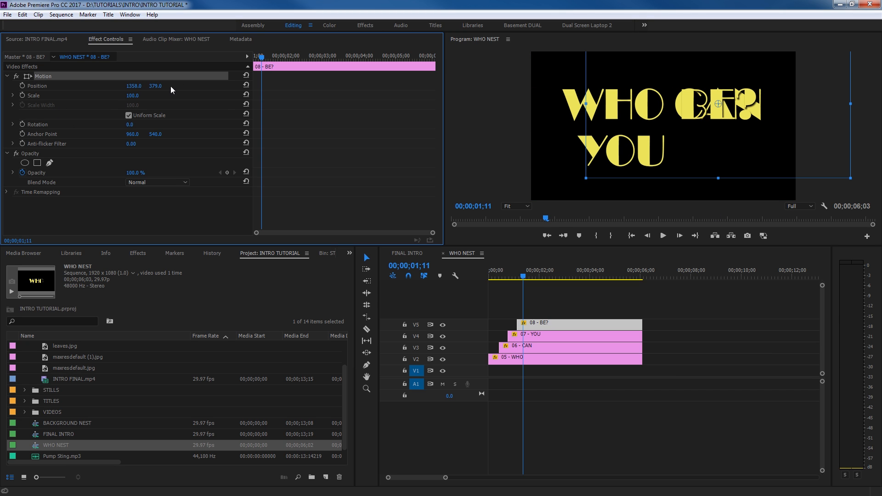
{"action": "left_click_drag", "start_coordinate": [161, 86], "coordinate": [259, 86]}
Compare the positions of 07 - YOU and 08 - BE?, and set the vertical position of 08 - BE? to 716
{"action": "left_click", "coordinate": [538, 333]}
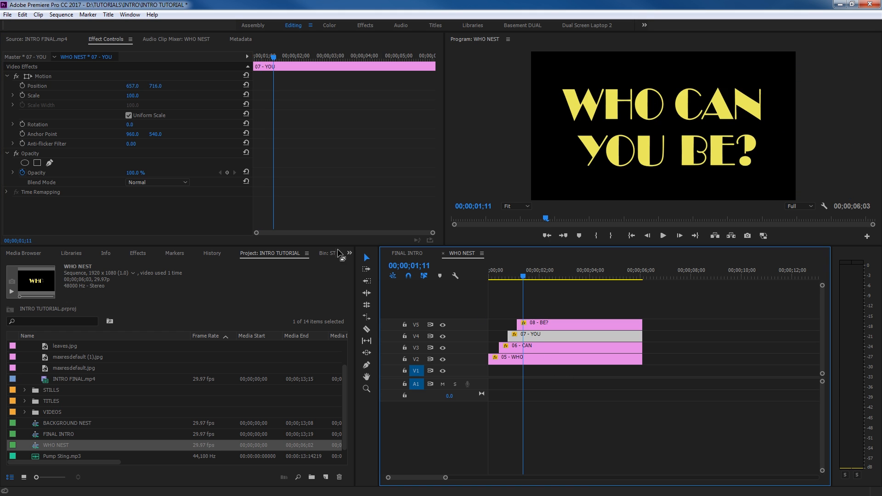
{"action": "left_click", "coordinate": [134, 85]}
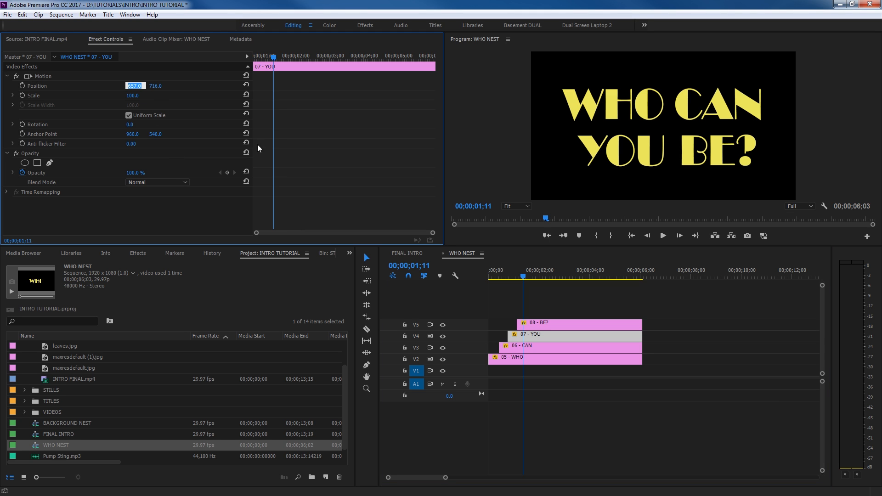
{"action": "left_click", "coordinate": [546, 326]}
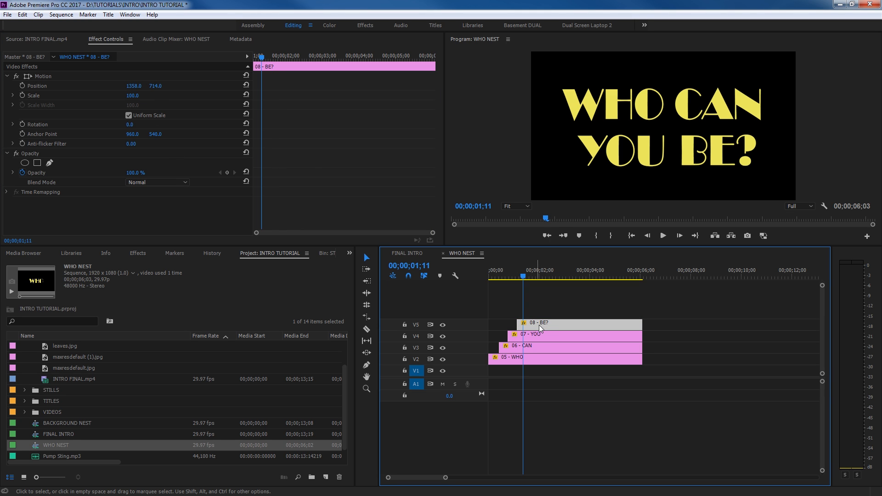
{"action": "left_click", "coordinate": [529, 345]}
{"action": "left_click", "coordinate": [527, 334]}
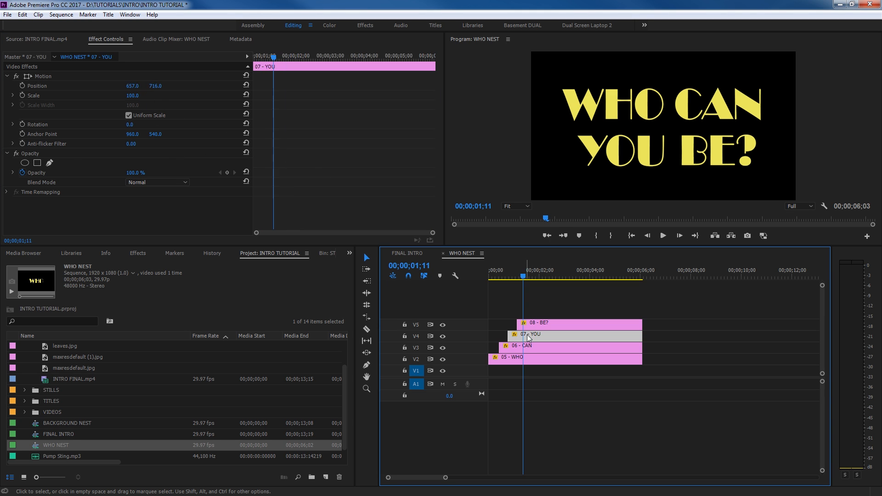
{"action": "left_click", "coordinate": [157, 85]}
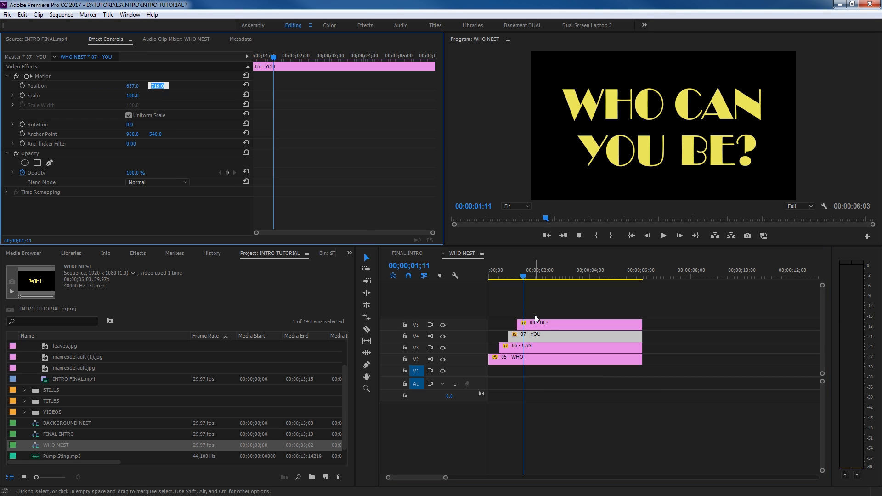
{"action": "left_click", "coordinate": [542, 323]}
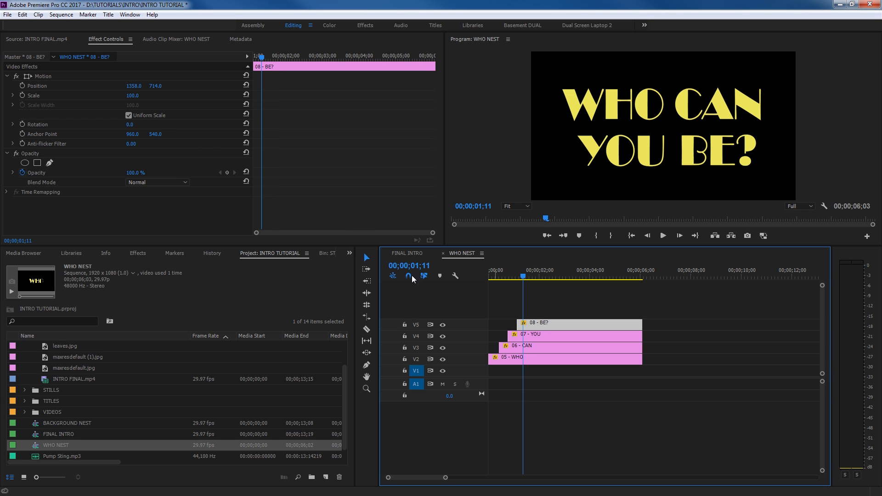
{"action": "left_click", "coordinate": [156, 86]}
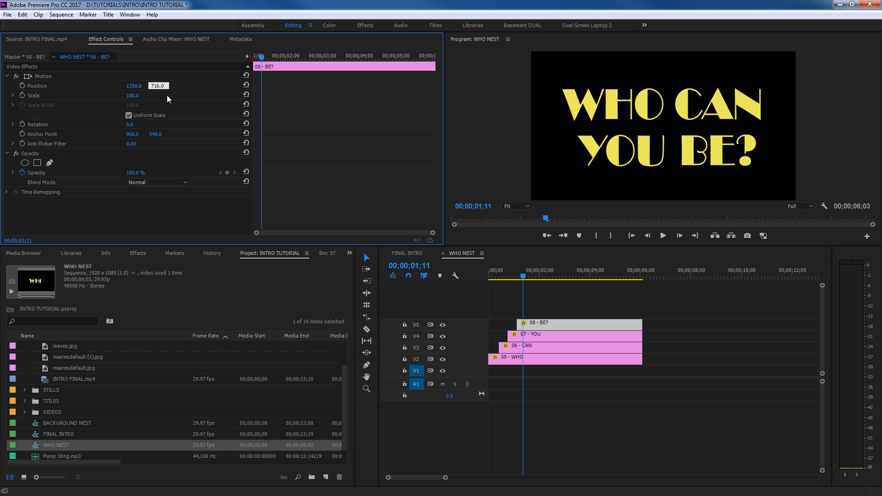
{"action": "type", "text": "716.0"}
{"action": "key", "text": "Return"}
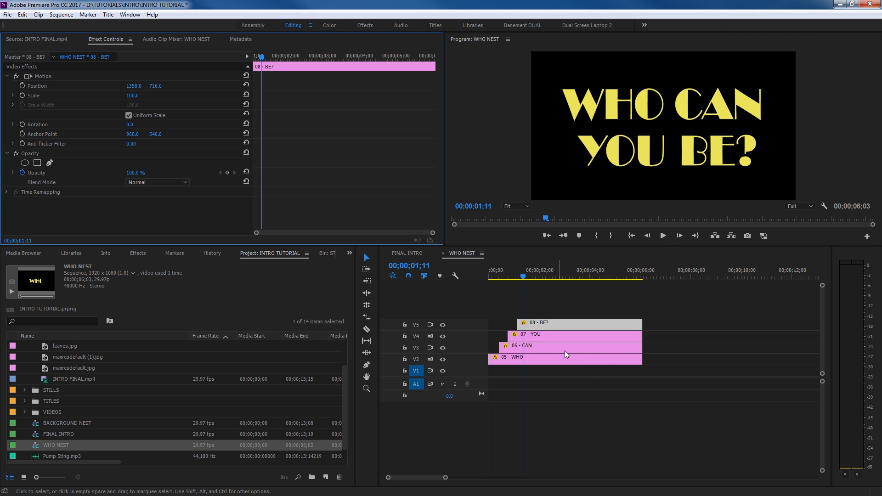
Return the playhead to the start of WHO NEST and apply the Transform effect to the 05 - WHO clip
{"action": "left_click", "coordinate": [444, 282]}
{"action": "key", "text": "Home"}
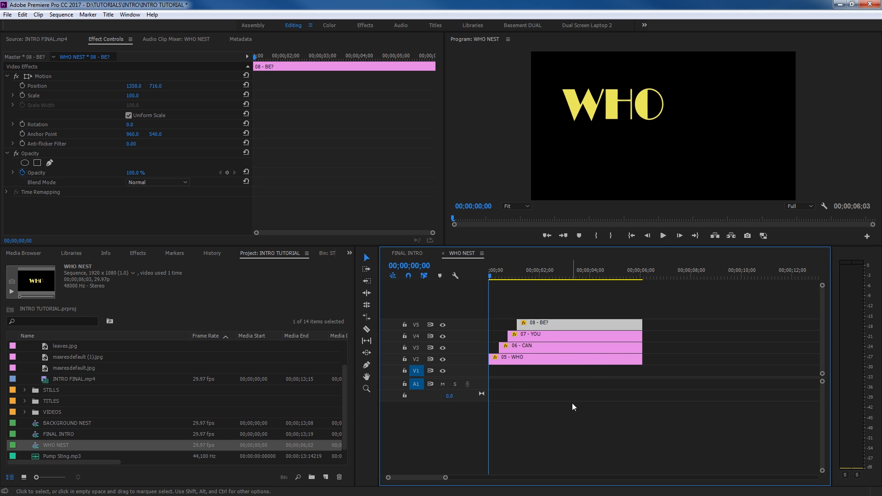
{"action": "left_click", "coordinate": [508, 360]}
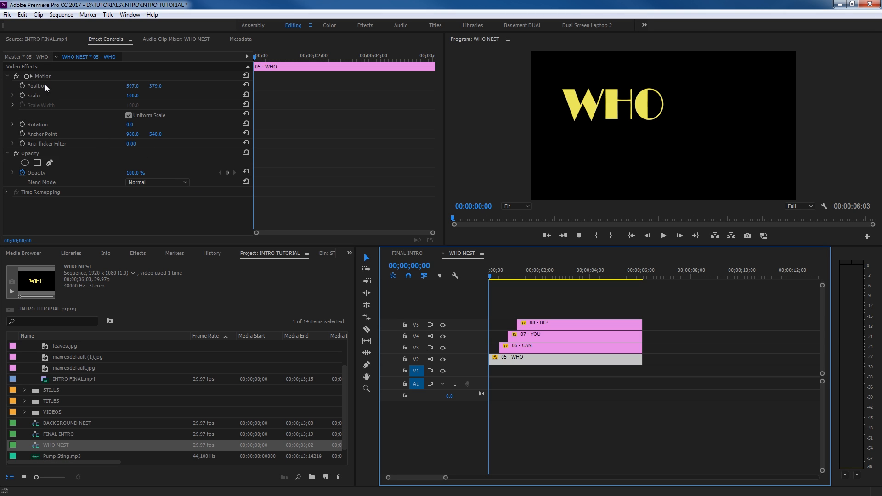
{"action": "left_click", "coordinate": [8, 76]}
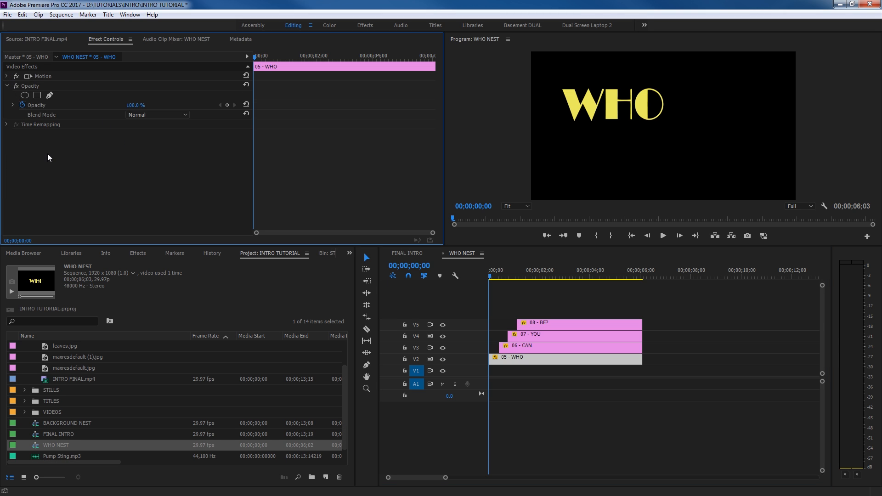
{"action": "left_click", "coordinate": [142, 254]}
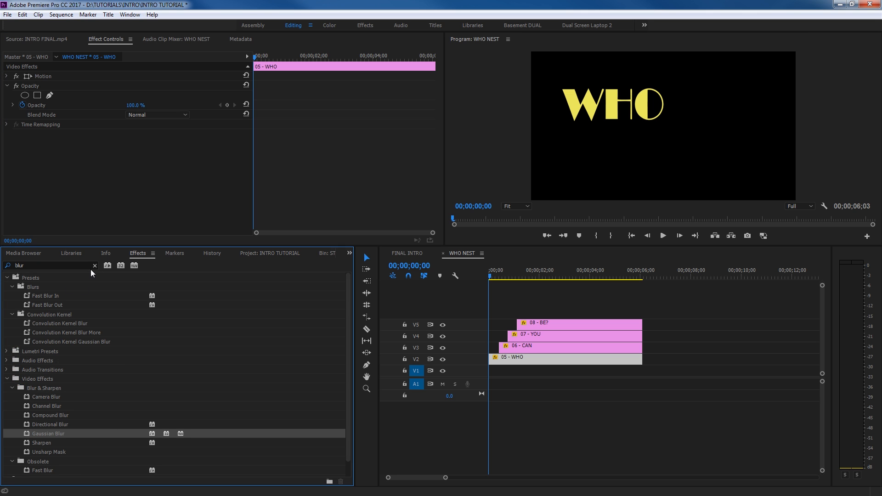
{"action": "double_click", "coordinate": [68, 268]}
{"action": "type", "text": "tr"}
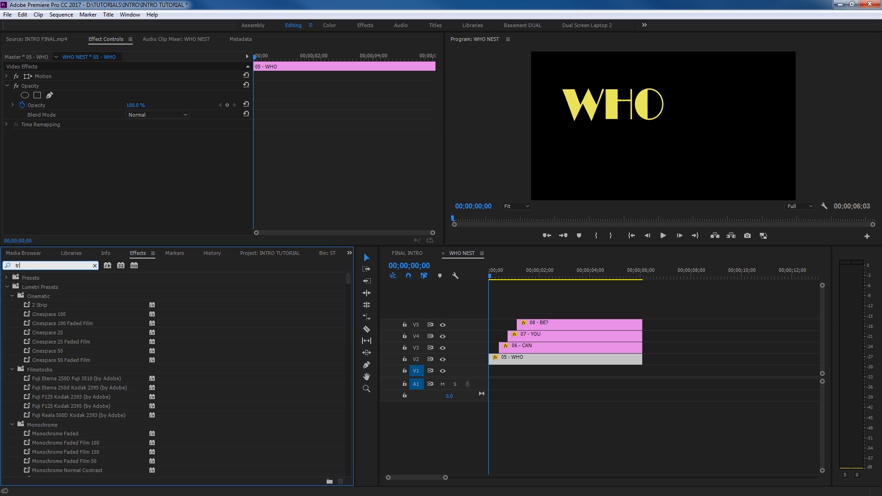
{"action": "type", "text": "ansform"}
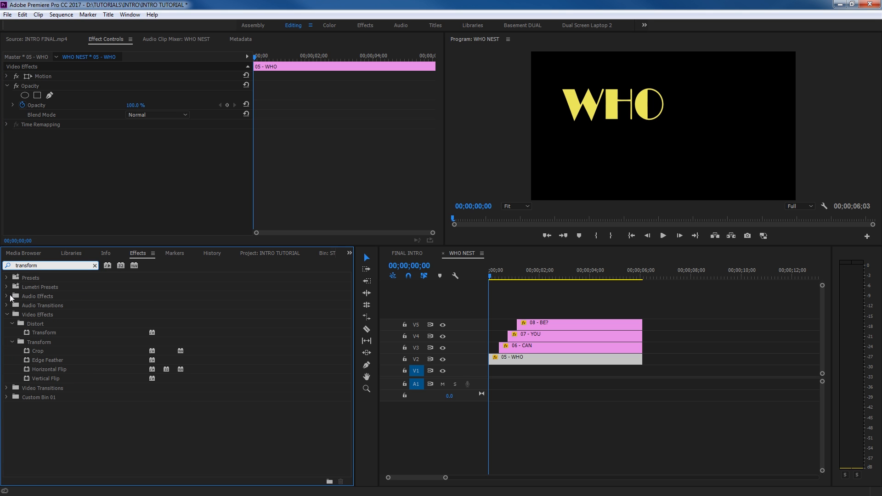
{"action": "left_click", "coordinate": [40, 331]}
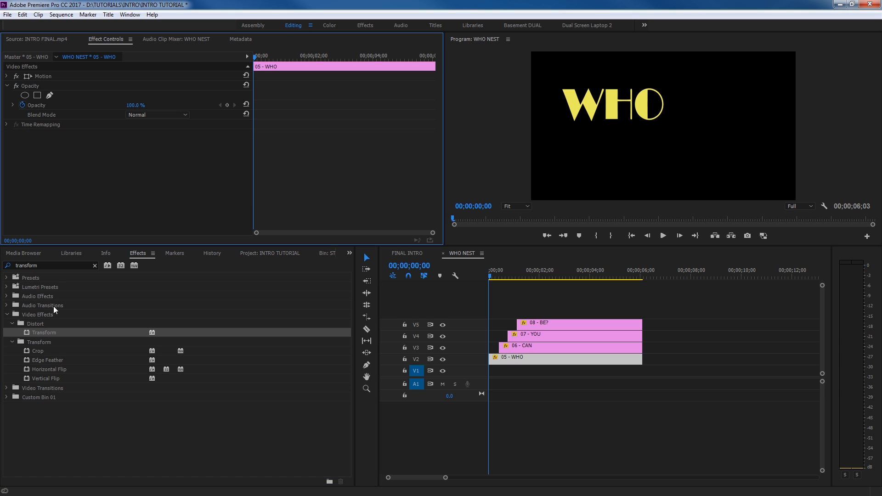
{"action": "left_click_drag", "start_coordinate": [38, 331], "coordinate": [507, 364]}
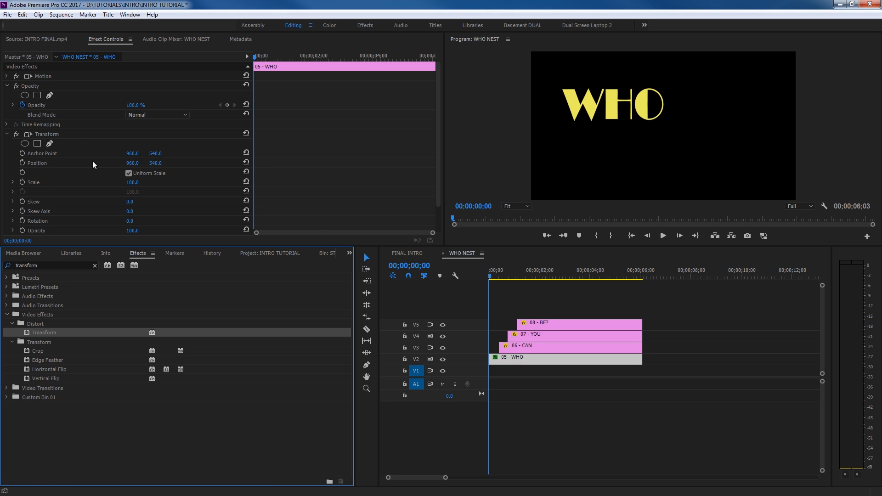
Add Transform Position keyframes to 05 - WHO at the clip's start and at 00;00;00;08
{"action": "scroll", "coordinate": [111, 176], "scroll_direction": "down", "scroll_amount": 3}
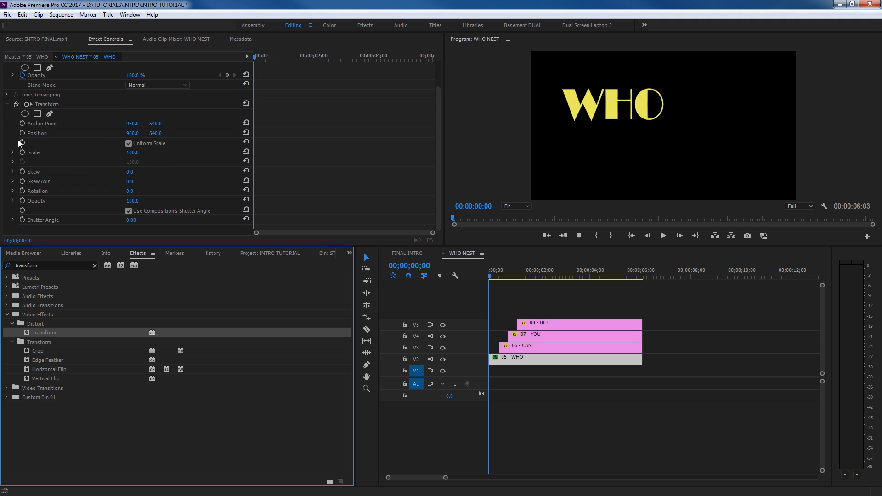
{"action": "right_click", "coordinate": [132, 129]}
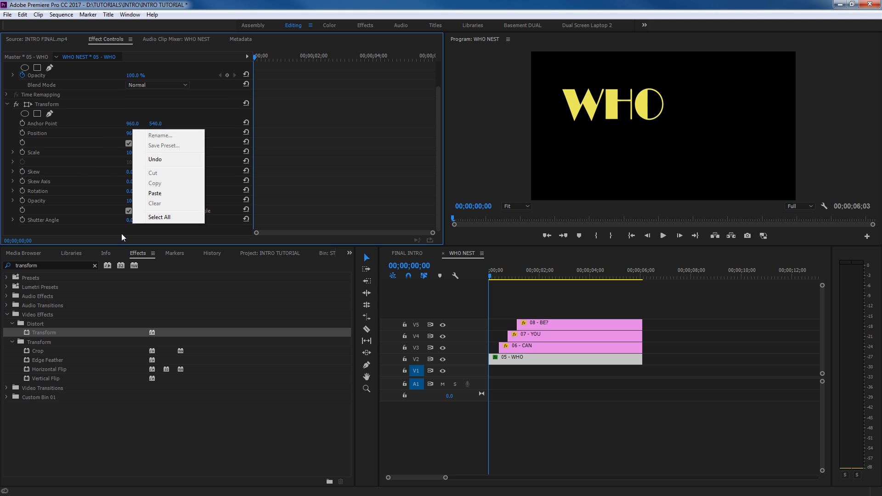
{"action": "left_click", "coordinate": [95, 163]}
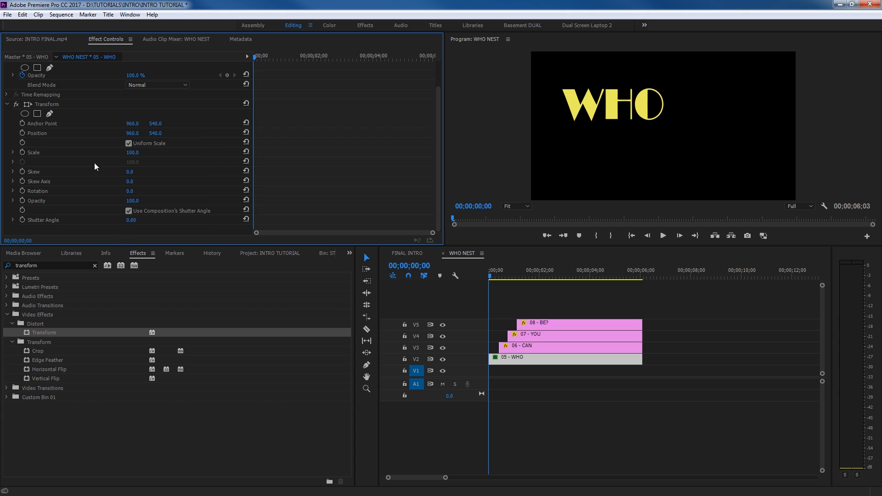
{"action": "left_click", "coordinate": [24, 133]}
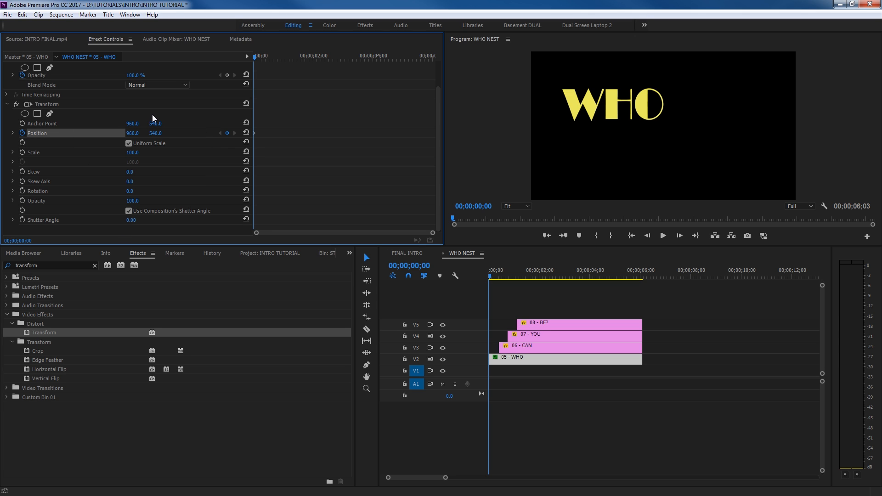
{"action": "key", "text": "Right"}
{"action": "key", "text": "Right"}
{"action": "key", "text": "Right"}
{"action": "key", "text": "Right"}
{"action": "key", "text": "Right"}
{"action": "key", "text": "Right"}
{"action": "key", "text": "Right"}
{"action": "key", "text": "Right"}
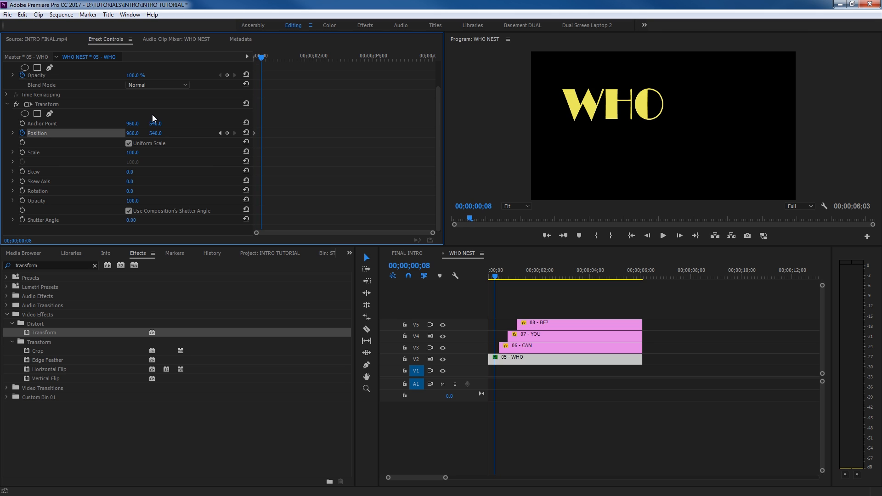
{"action": "left_click", "coordinate": [226, 133]}
Set the horizontal Transform position at the first keyframe to -20 and preview the WHO slide-in
{"action": "left_click", "coordinate": [221, 133]}
{"action": "left_click_drag", "start_coordinate": [136, 133], "coordinate": [3, 133]}
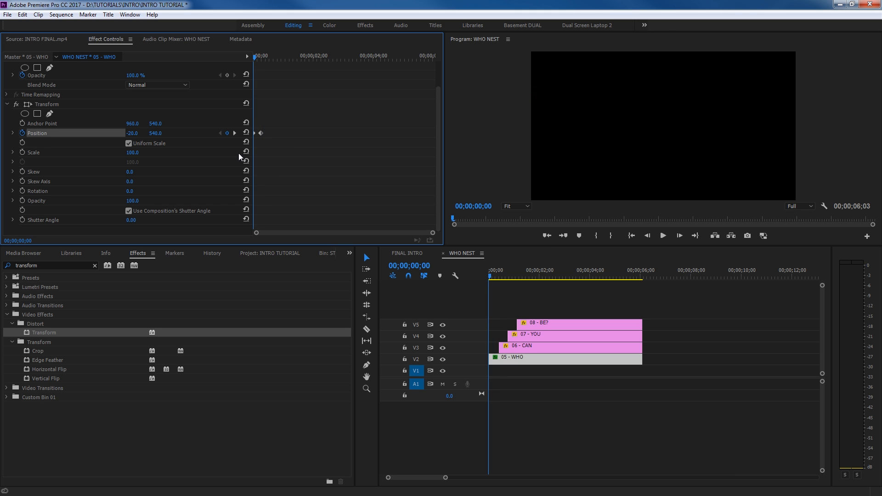
{"action": "key", "text": "space"}
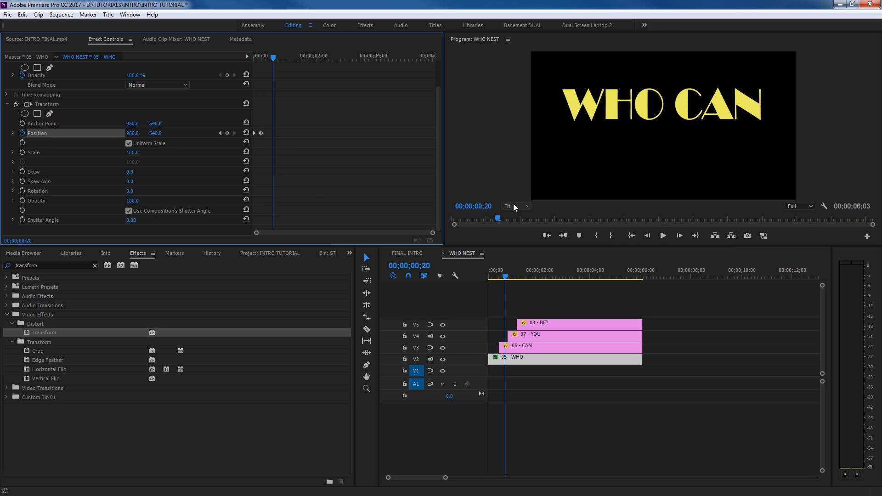
{"action": "left_click", "coordinate": [492, 269]}
{"action": "key", "text": "Home"}
{"action": "left_click_drag", "start_coordinate": [489, 280], "coordinate": [493, 282]}
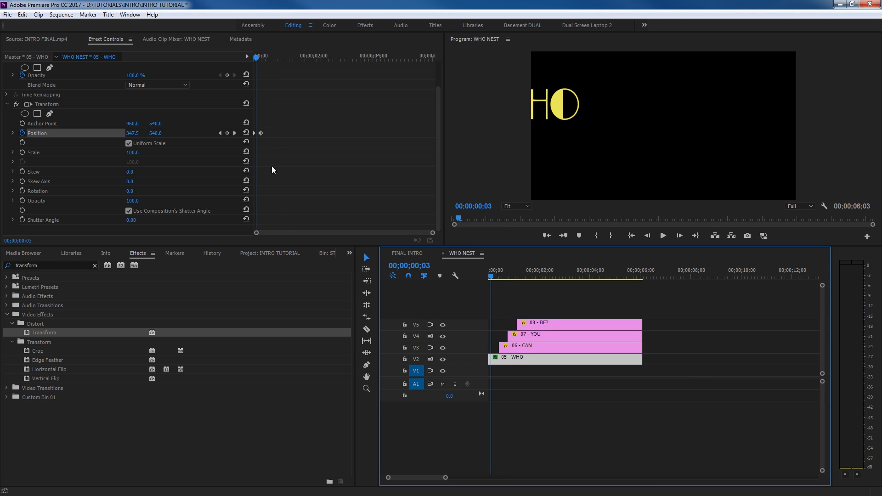
Apply Ease In temporal interpolation to the second Transform Position keyframe of 05 - WHO
{"action": "left_click", "coordinate": [235, 133]}
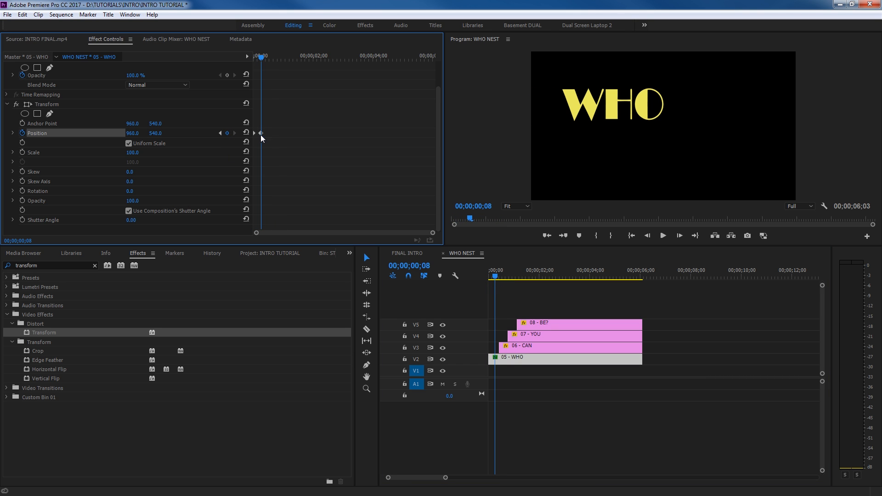
{"action": "scroll", "coordinate": [266, 132], "scroll_direction": "up", "scroll_amount": 5}
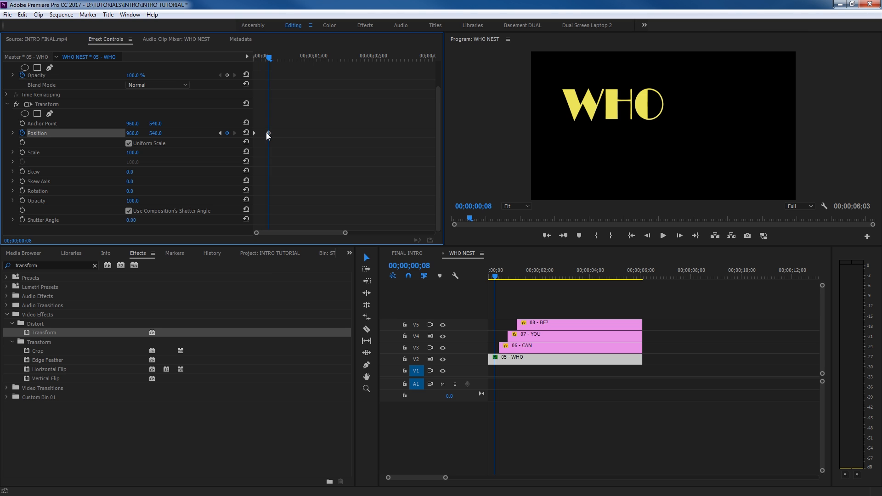
{"action": "right_click", "coordinate": [317, 133]}
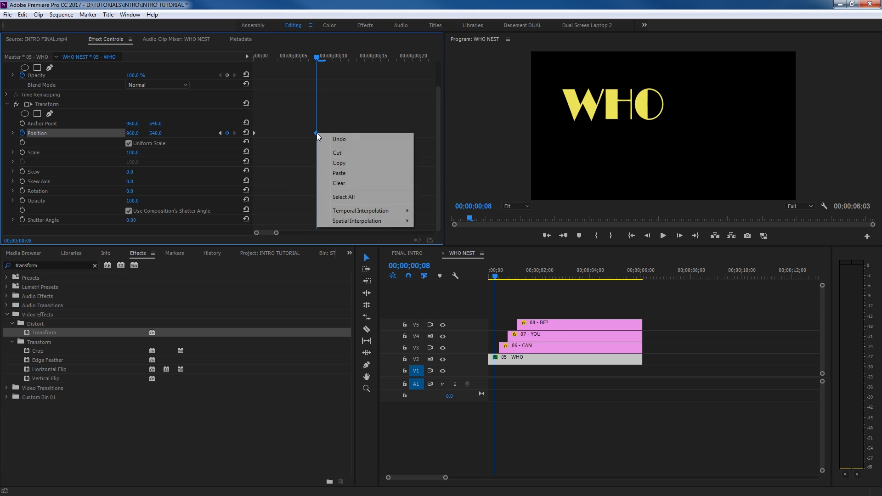
{"action": "mouse_move", "coordinate": [359, 213]}
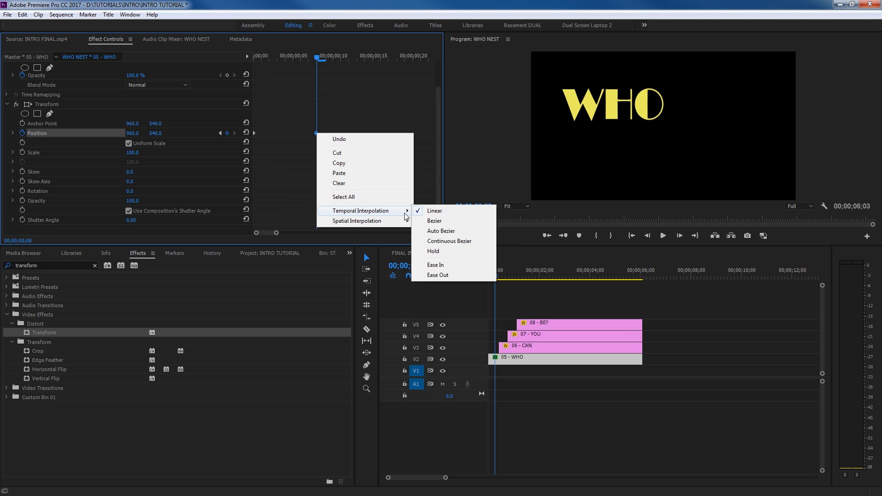
{"action": "left_click", "coordinate": [450, 265]}
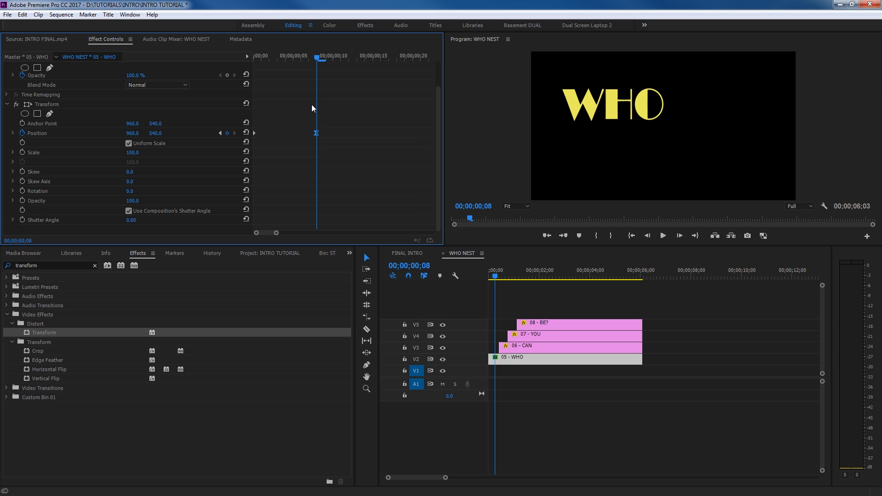
Play the slide-in animation and move the eased Position keyframe of 05 - WHO to 00;00;00;10
{"action": "left_click_drag", "start_coordinate": [310, 55], "coordinate": [193, 72]}
{"action": "key", "text": "space"}
{"action": "key", "text": "space"}
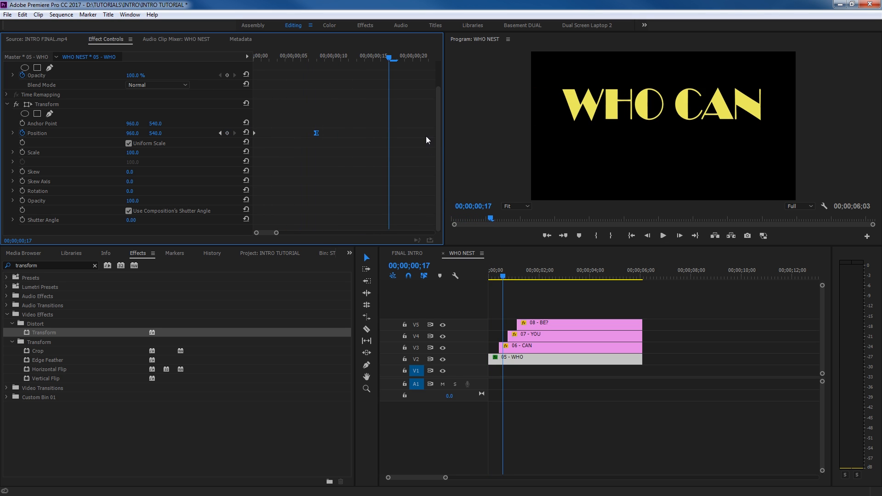
{"action": "left_click_drag", "start_coordinate": [316, 134], "coordinate": [334, 136]}
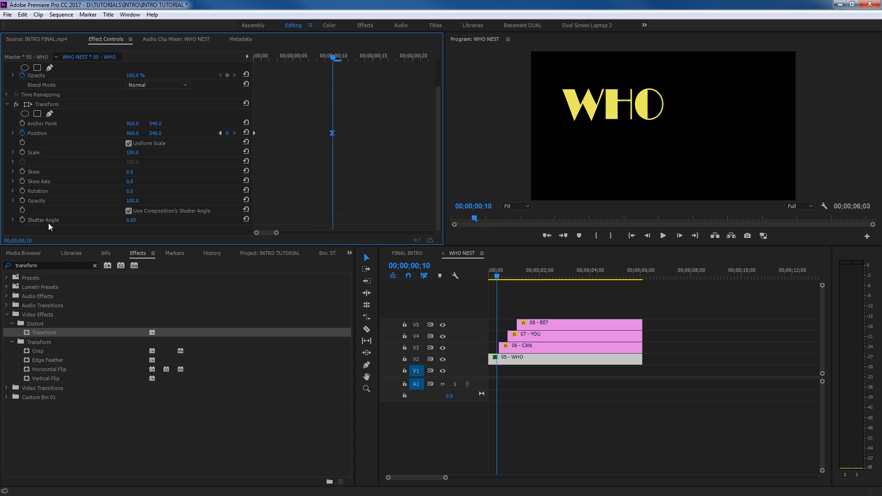
Turn off Use Composition's Shutter Angle in the Transform effect and set the shutter angle to 180
{"action": "left_click", "coordinate": [128, 211]}
{"action": "left_click", "coordinate": [131, 221]}
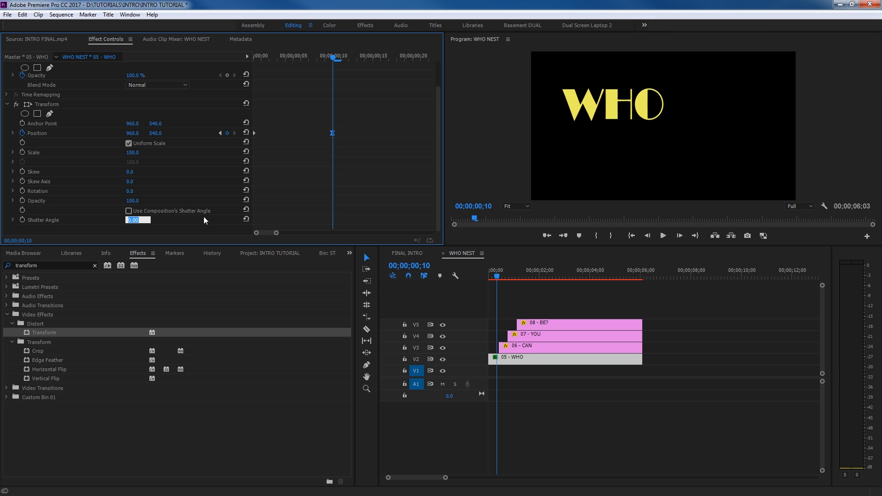
{"action": "type", "text": "180"}
{"action": "key", "text": "Return"}
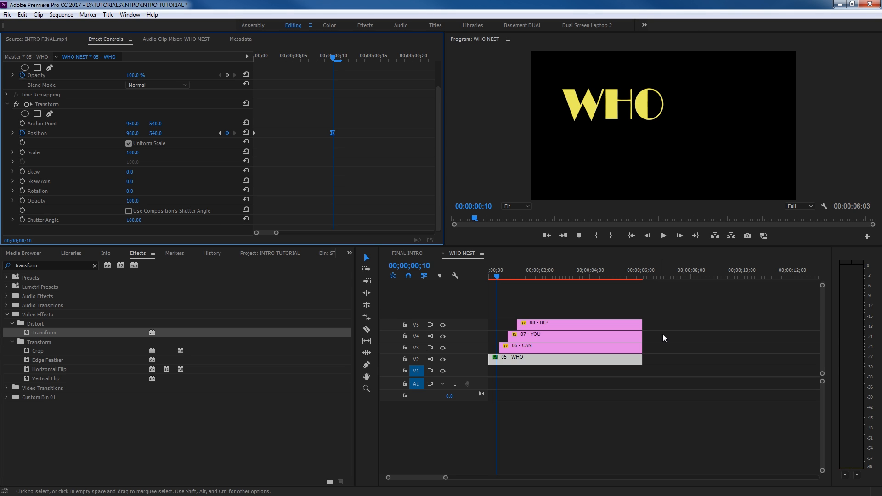
Move through the opening frames of WHO NEST one by one to examine the motion blur on the WHO title
{"action": "left_click", "coordinate": [493, 274]}
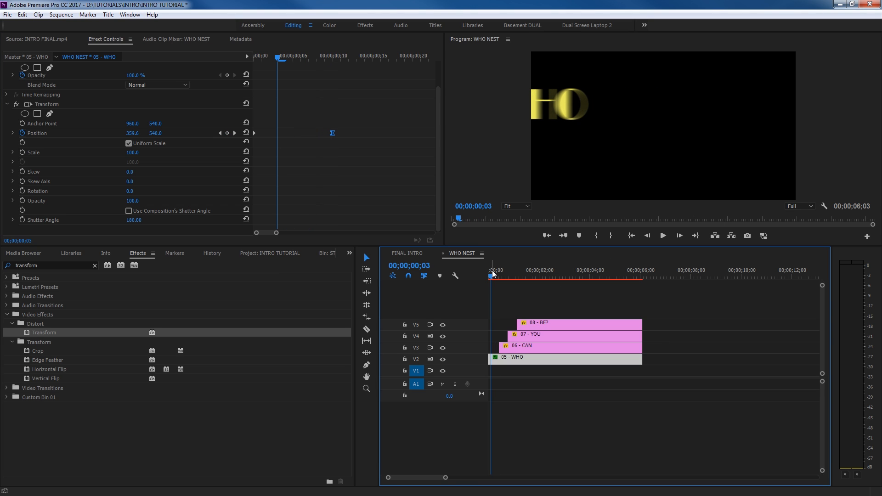
{"action": "key", "text": "Right"}
{"action": "key", "text": "Right"}
{"action": "key", "text": "Right"}
{"action": "key", "text": "Right"}
{"action": "key", "text": "Right"}
{"action": "key", "text": "Right"}
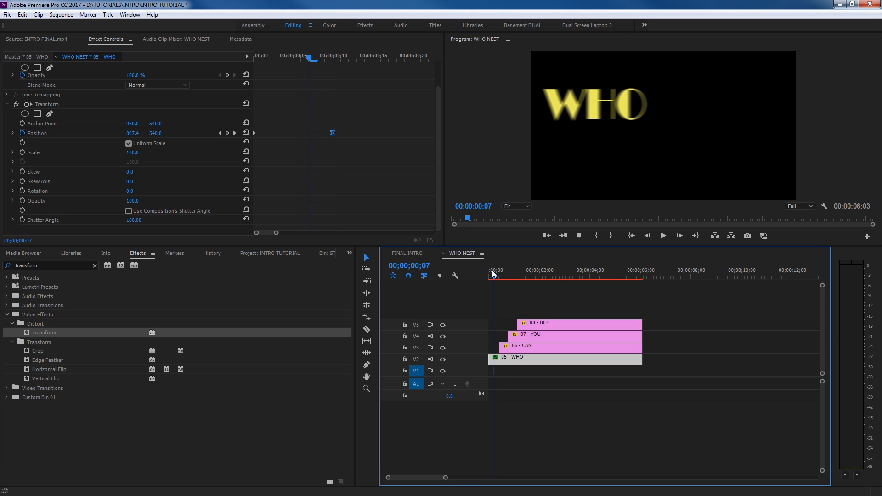
Apply the Transform effect to 06 - CAN and start Position keyframing at its first frame, 00;00;00;13
{"action": "key", "text": "Right"}
{"action": "key", "text": "Right"}
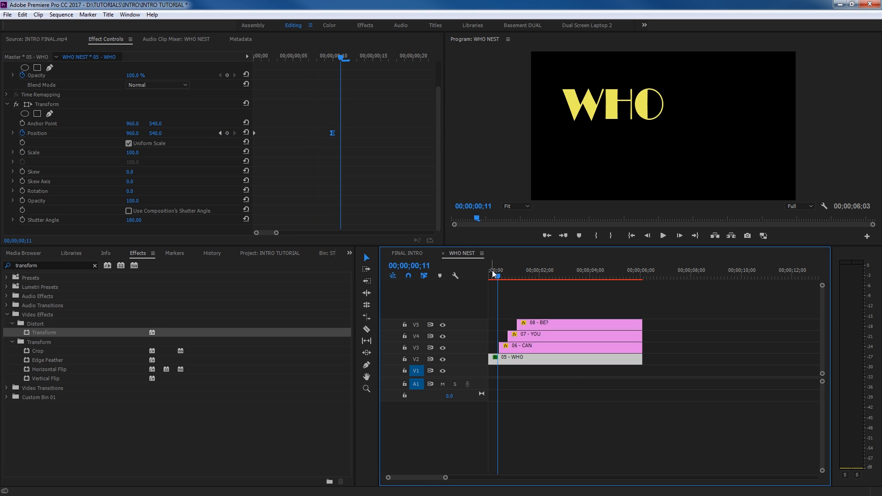
{"action": "left_click", "coordinate": [518, 347]}
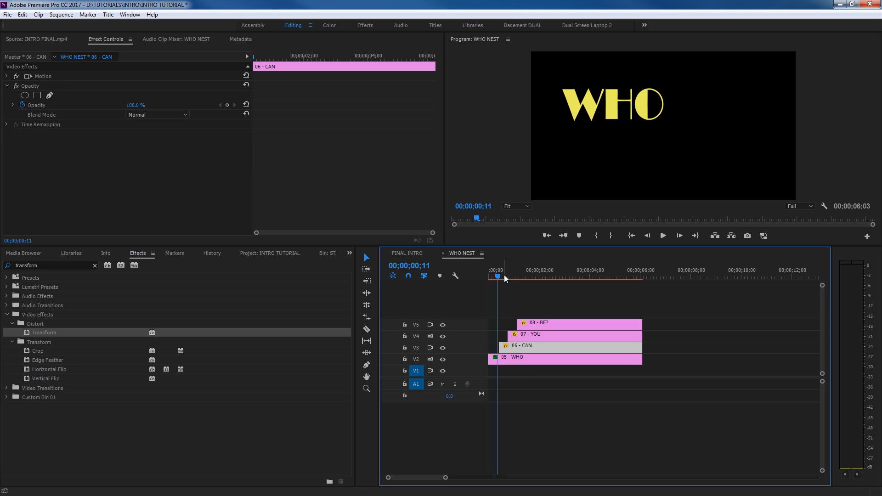
{"action": "key", "text": "Right"}
{"action": "key", "text": "Right"}
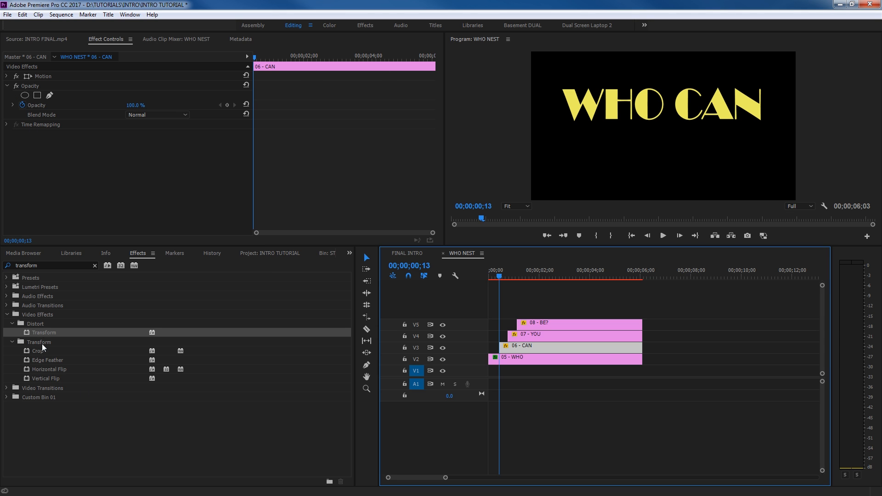
{"action": "left_click_drag", "start_coordinate": [44, 333], "coordinate": [512, 350]}
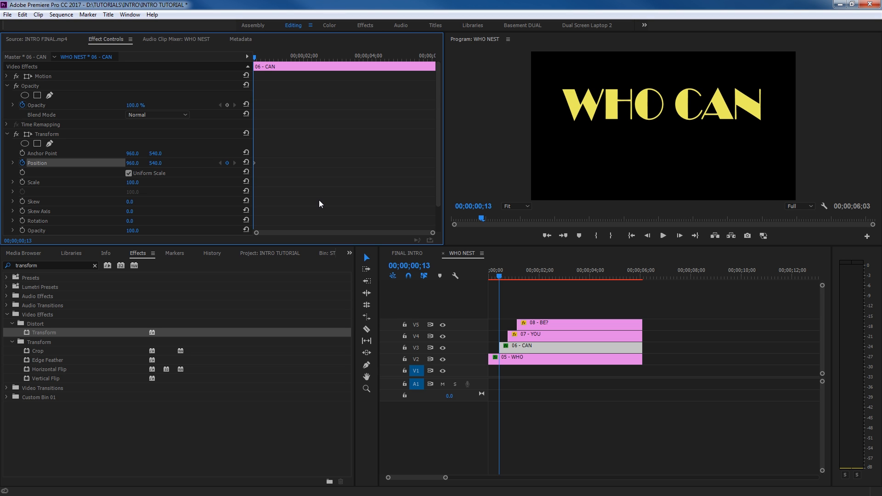
Add a second Transform Position keyframe to 06 - CAN at 00;00;00;23 and set the first keyframe's horizontal position to 1855
{"action": "key", "text": "space"}
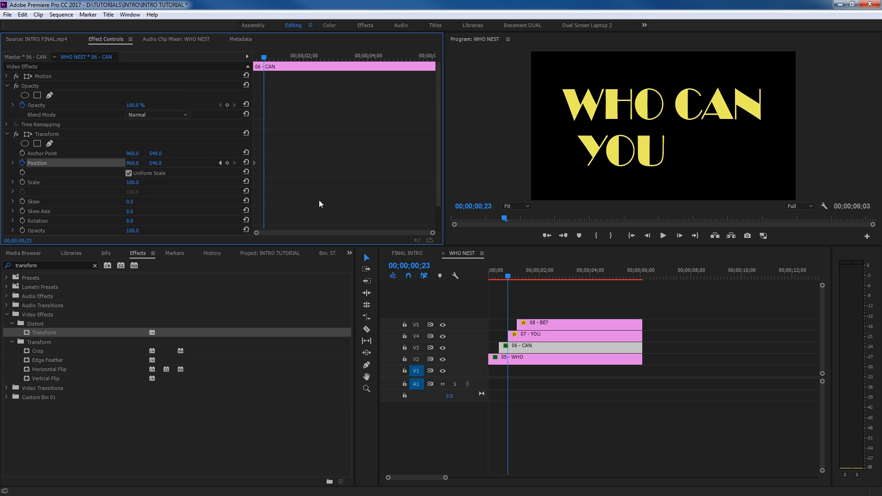
{"action": "left_click", "coordinate": [226, 163]}
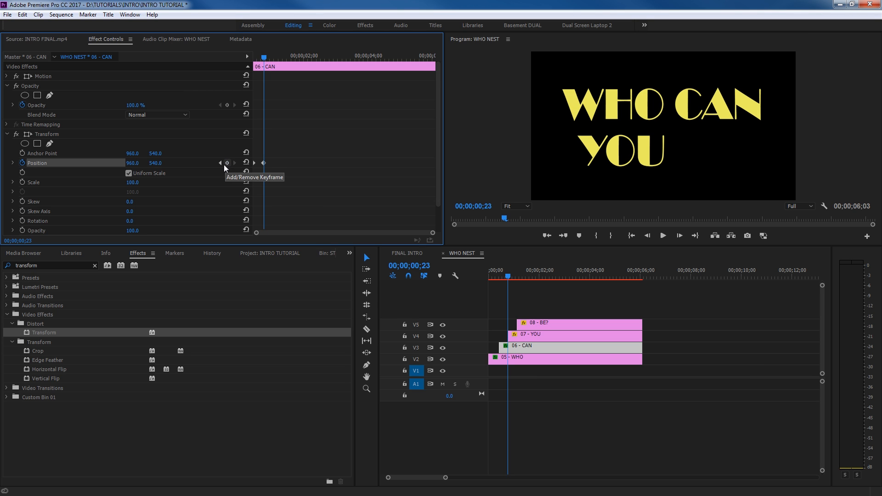
{"action": "left_click", "coordinate": [220, 162]}
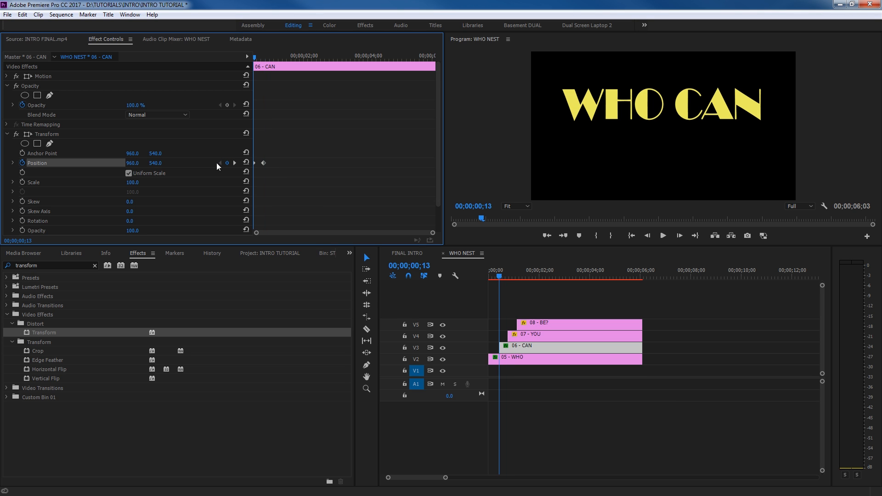
{"action": "left_click_drag", "start_coordinate": [142, 165], "coordinate": [553, 165]}
Turn off Use Composition's Shutter Angle for 06 - CAN and set its shutter angle to 180
{"action": "scroll", "coordinate": [154, 184], "scroll_direction": "down", "scroll_amount": 2}
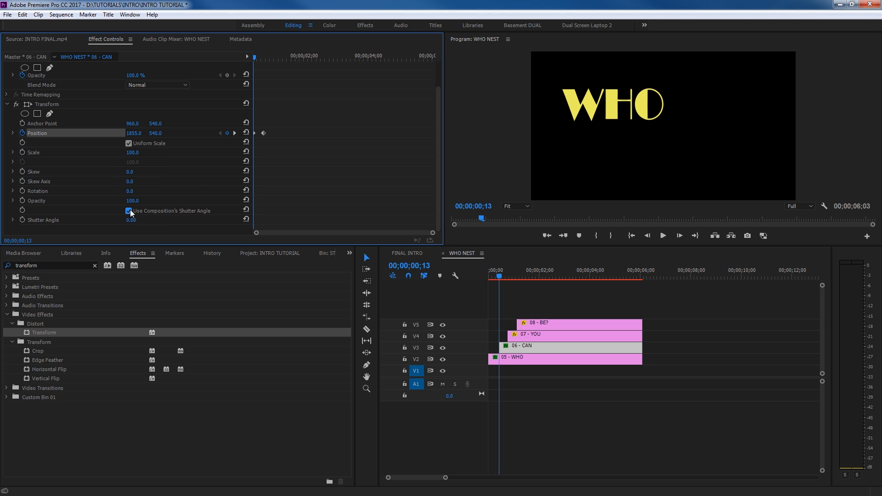
{"action": "left_click", "coordinate": [129, 211]}
{"action": "left_click", "coordinate": [140, 219]}
{"action": "type", "text": "1855.0"}
{"action": "key", "text": "Return"}
Move frame by frame from 00;00;00;13 to 00;00;00;23 to examine the CAN title's slide-in and motion blur
{"action": "key", "text": "shift+3"}
{"action": "key", "text": "Right"}
{"action": "key", "text": "Right"}
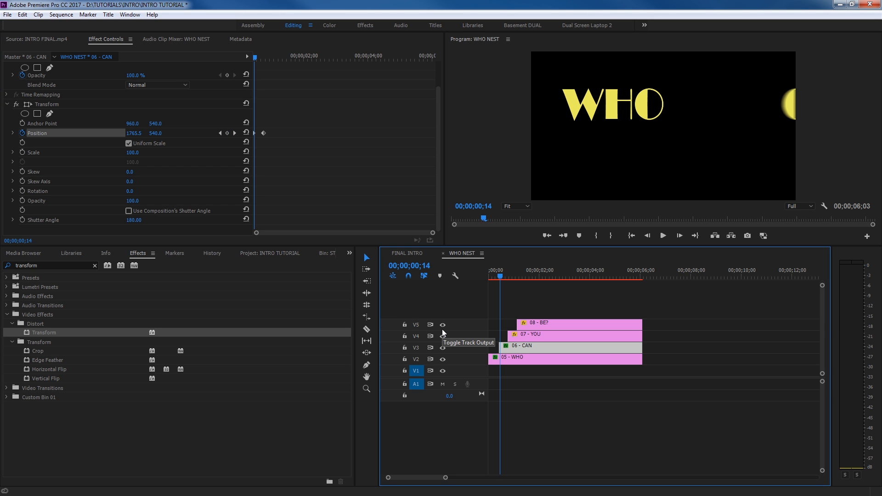
{"action": "key", "text": "Right"}
{"action": "key", "text": "Right"}
{"action": "key", "text": "Right"}
{"action": "key", "text": "Right"}
{"action": "key", "text": "Right"}
{"action": "key", "text": "Right"}
{"action": "key", "text": "Right"}
{"action": "key", "text": "Right"}
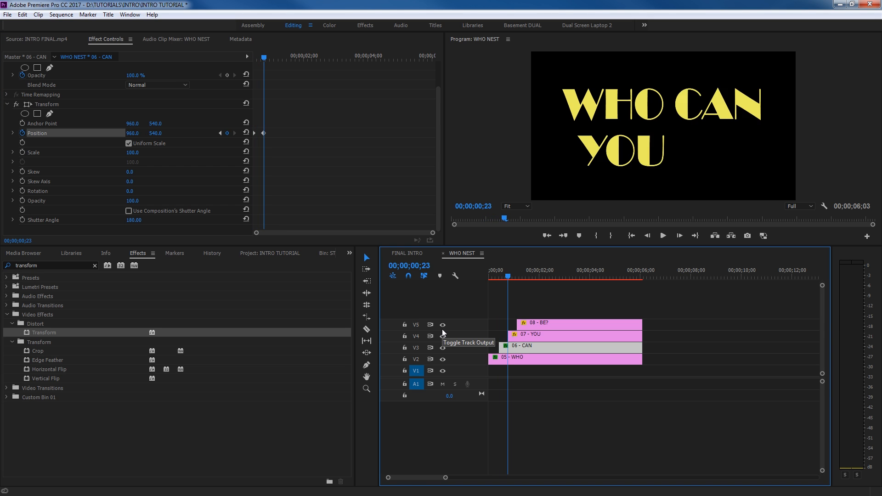
Apply the Transform effect to the 07 - YOU and 08 - BE? clips
{"action": "left_click", "coordinate": [527, 338]}
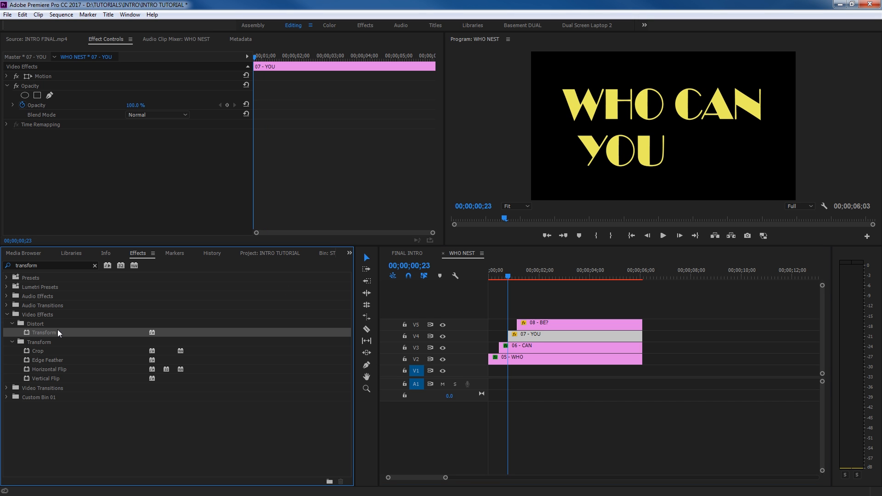
{"action": "left_click_drag", "start_coordinate": [57, 330], "coordinate": [552, 336]}
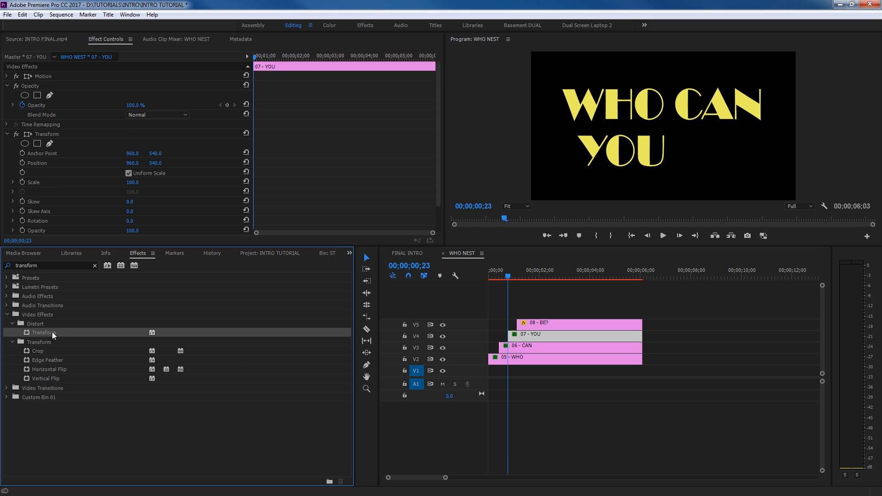
{"action": "left_click_drag", "start_coordinate": [51, 331], "coordinate": [551, 324]}
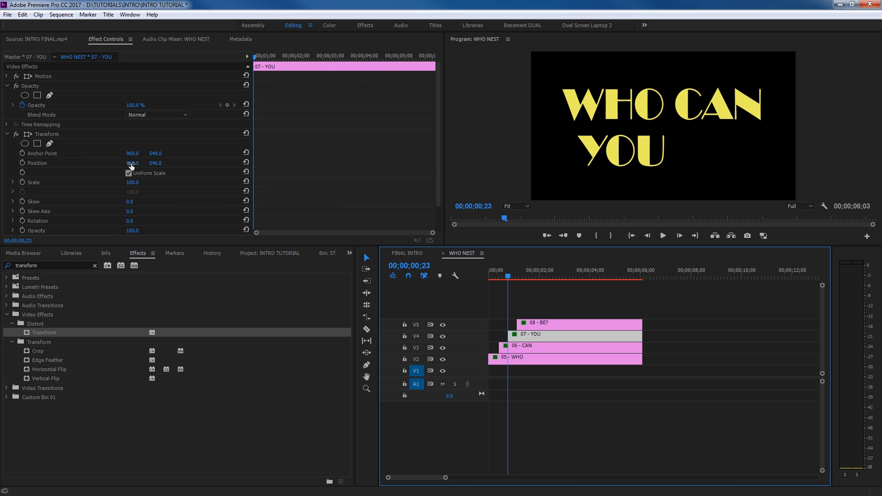
Keyframe the horizontal Transform Position of 07 - YOU from -57 at 00;00;00;23 to 960 at 00;00;01;03
{"action": "left_click", "coordinate": [22, 163]}
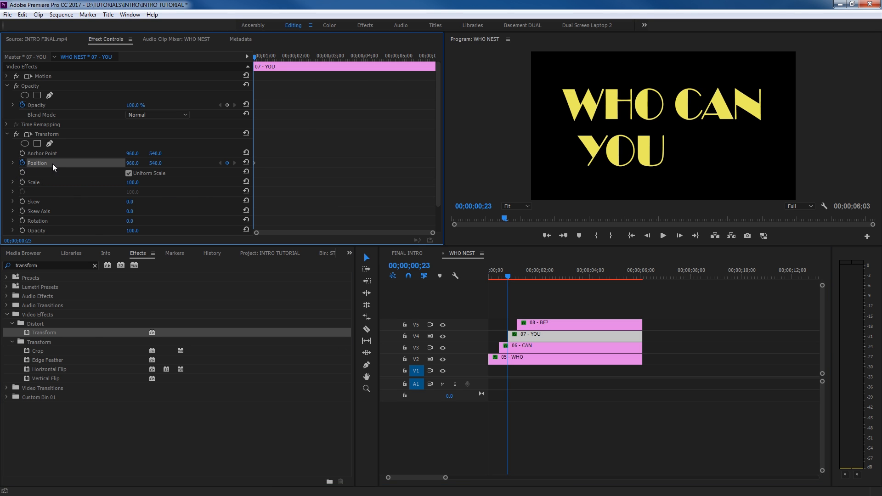
{"action": "key", "text": "shift+Right"}
{"action": "key", "text": "shift+Right"}
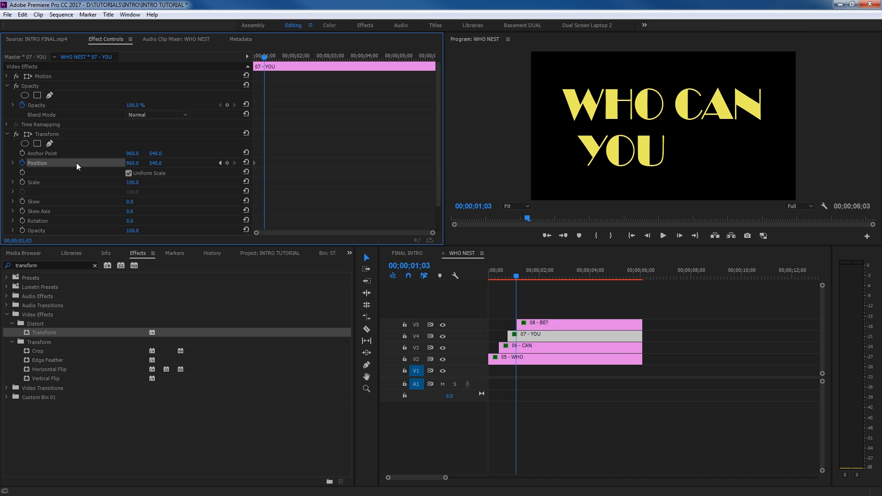
{"action": "left_click", "coordinate": [220, 163]}
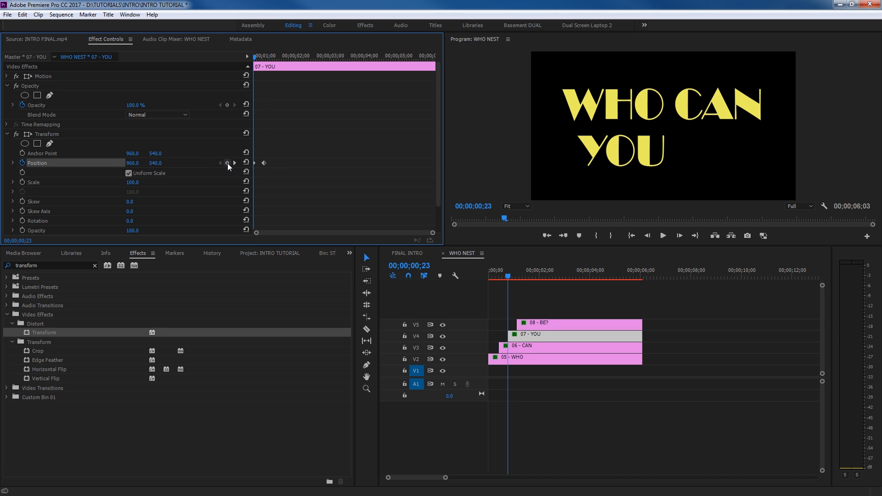
{"action": "left_click_drag", "start_coordinate": [133, 163], "coordinate": [99, 163]}
Turn off Use Composition's Shutter Angle for 07 - YOU and set its shutter angle to 180
{"action": "scroll", "coordinate": [103, 228], "scroll_direction": "down", "scroll_amount": 2}
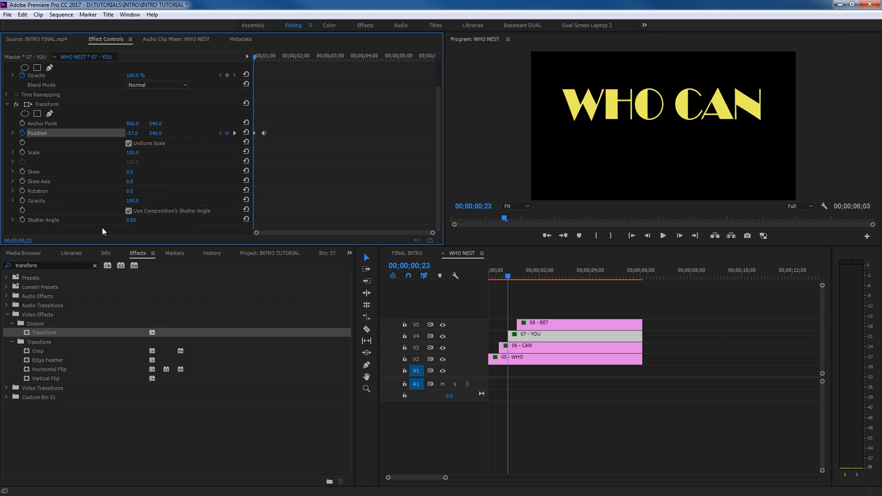
{"action": "left_click", "coordinate": [128, 210]}
{"action": "left_click", "coordinate": [131, 220]}
{"action": "type", "text": "180"}
{"action": "key", "text": "Return"}
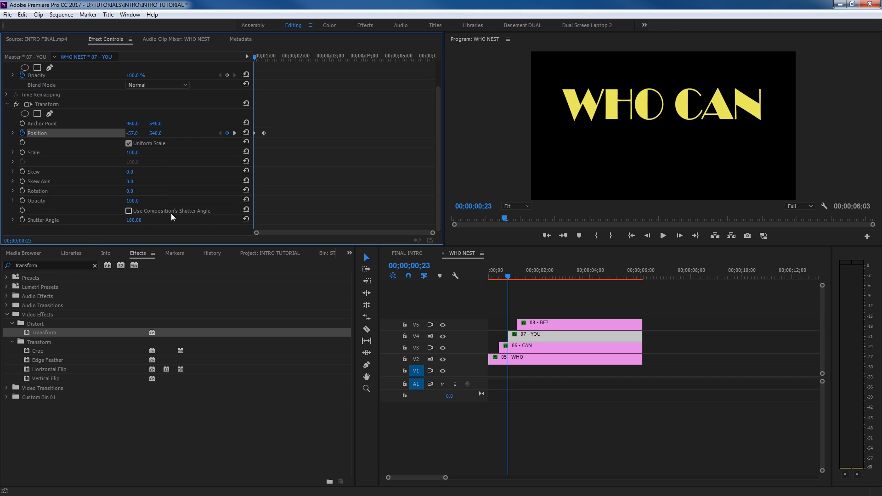
Keyframe the horizontal Transform Position of 08 - BE? from 1821 at 00;00;01;04 to 960, with the keyframes ten frames apart
{"action": "left_click", "coordinate": [549, 327]}
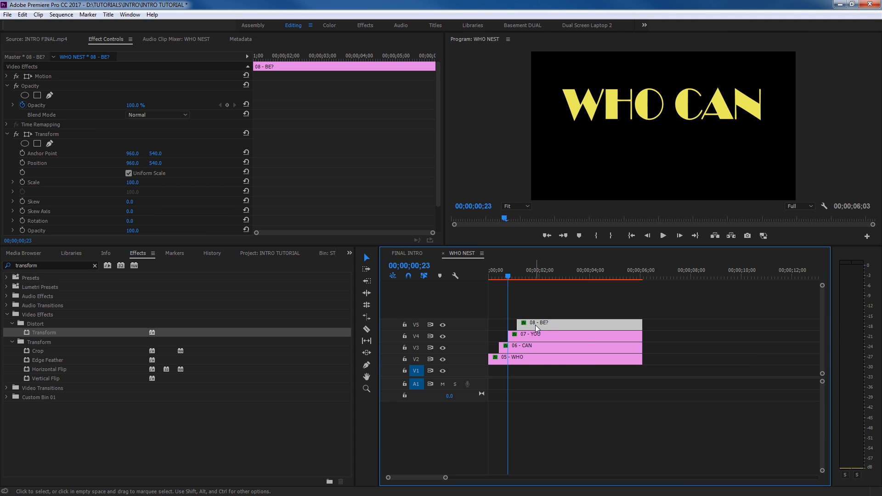
{"action": "key", "text": "Down"}
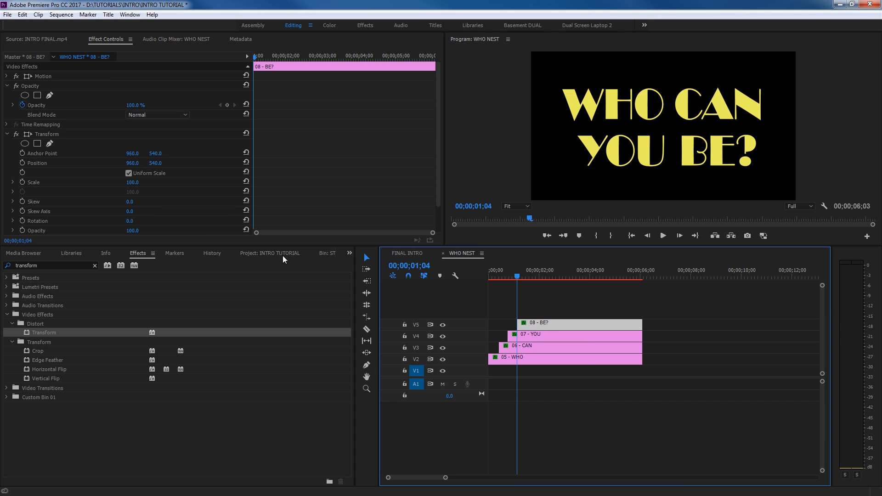
{"action": "left_click", "coordinate": [22, 163]}
{"action": "key", "text": "shift+Right"}
{"action": "key", "text": "shift+Right"}
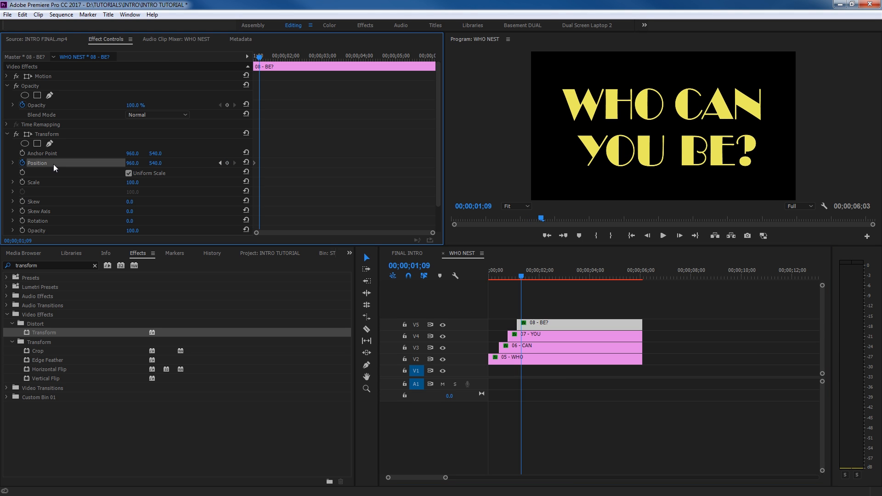
{"action": "left_click", "coordinate": [227, 163]}
{"action": "left_click", "coordinate": [220, 162]}
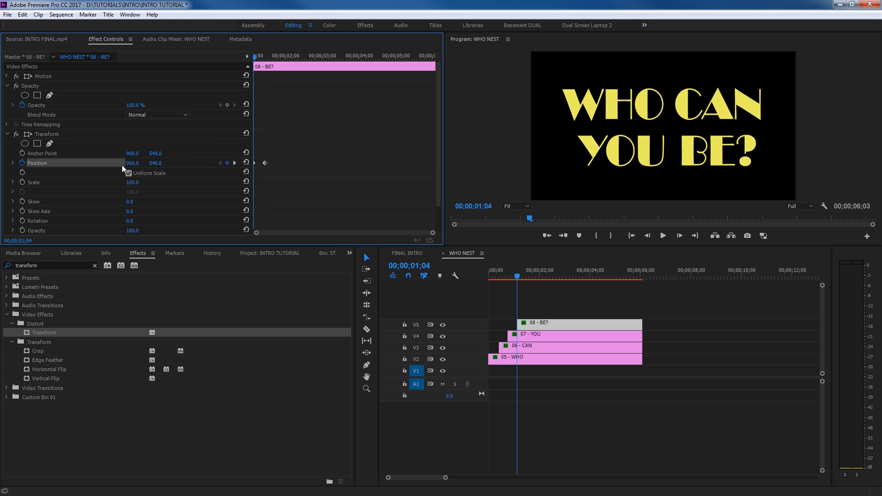
{"action": "left_click_drag", "start_coordinate": [132, 163], "coordinate": [527, 163]}
Set the shutter angle of 08 - BE? to 180 instead of the composition's shutter angle and play WHO NEST from its start
{"action": "scroll", "coordinate": [142, 232], "scroll_direction": "down", "scroll_amount": 2}
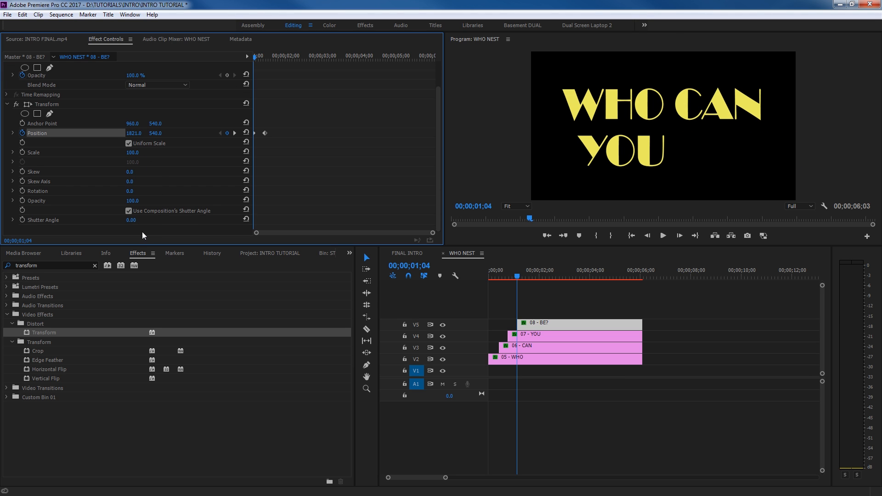
{"action": "left_click", "coordinate": [129, 210]}
{"action": "left_click", "coordinate": [491, 276]}
{"action": "key", "text": "space"}
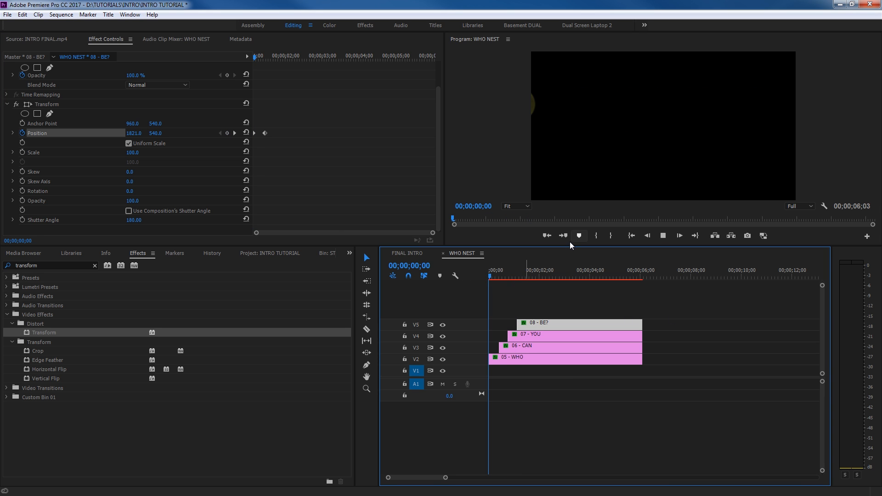
{"action": "key", "text": "space"}
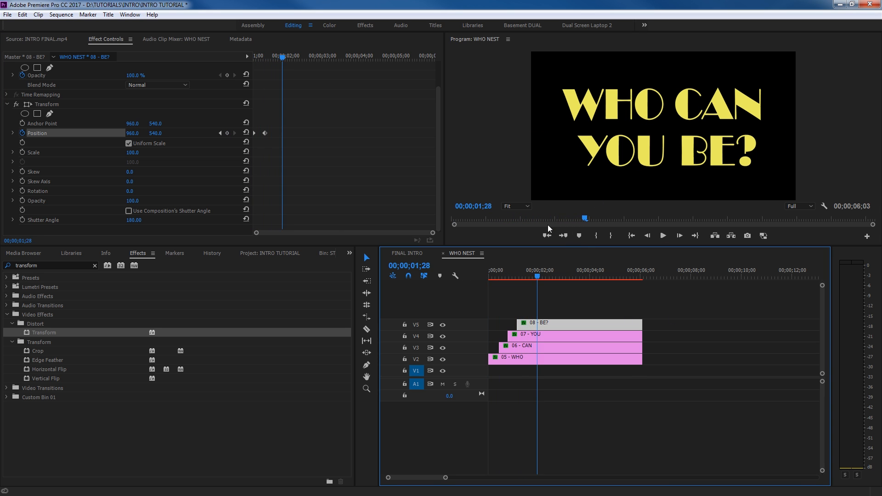
Play the FINAL INTRO sequence to review the animated title with the music, stopping at 00;00;05;16
{"action": "left_click", "coordinate": [406, 255]}
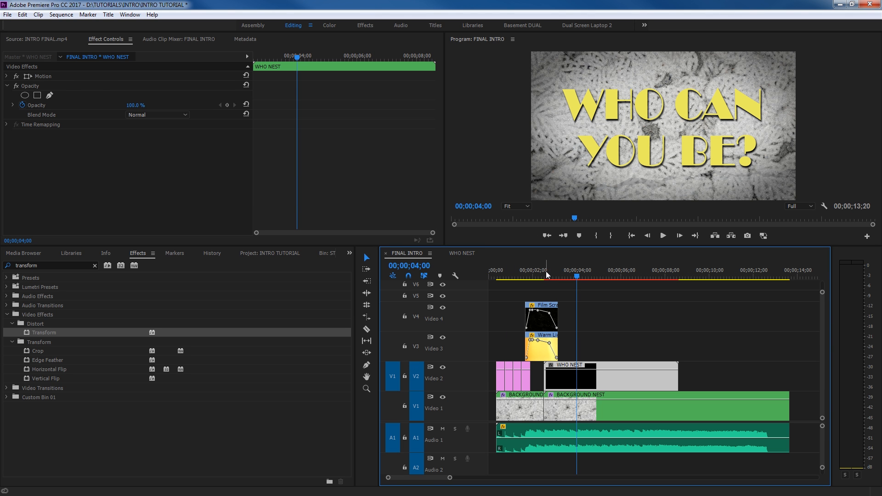
{"action": "left_click_drag", "start_coordinate": [548, 274], "coordinate": [472, 283]}
{"action": "key", "text": "space"}
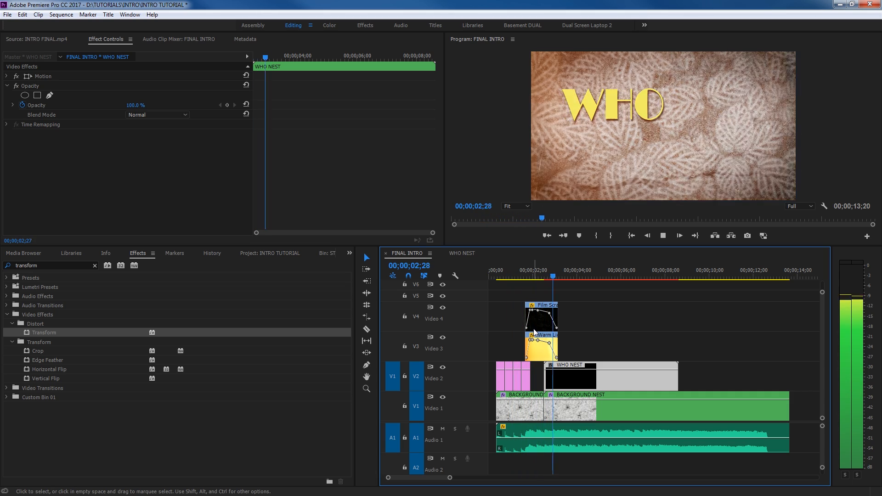
{"action": "key", "text": "space"}
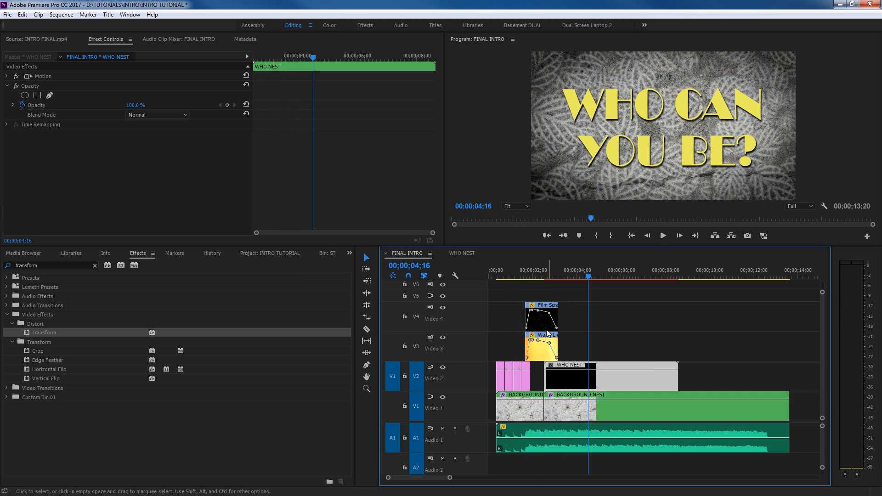
{"action": "key", "text": "space"}
{"action": "key", "text": "space"}
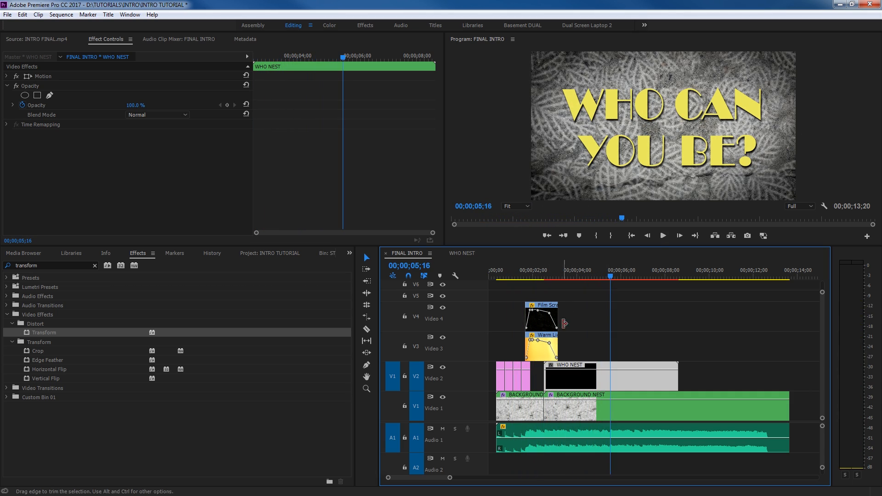
Copy the two overlay clips on V3 and V4 and paste them onto the same tracks at 00;00;05;16
{"action": "left_click_drag", "start_coordinate": [579, 349], "coordinate": [517, 300]}
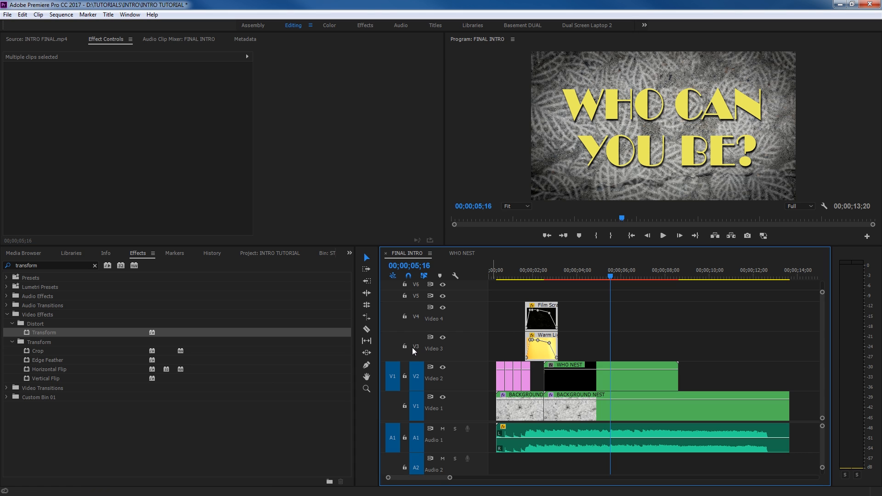
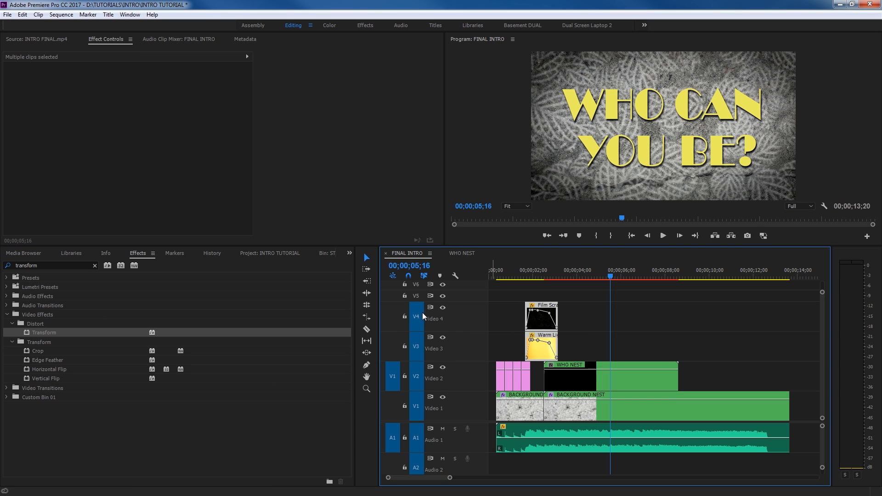
{"action": "left_click", "coordinate": [416, 404]}
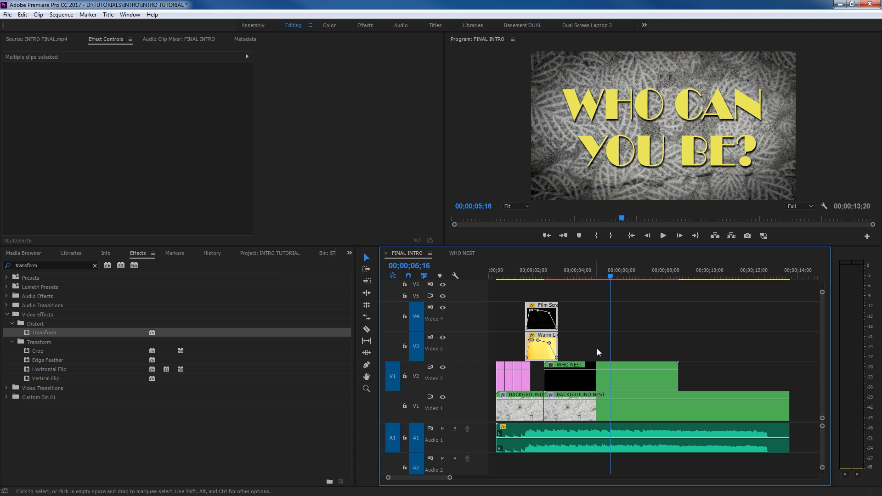
{"action": "left_click_drag", "start_coordinate": [584, 350], "coordinate": [521, 311]}
{"action": "key", "text": "ctrl+v"}
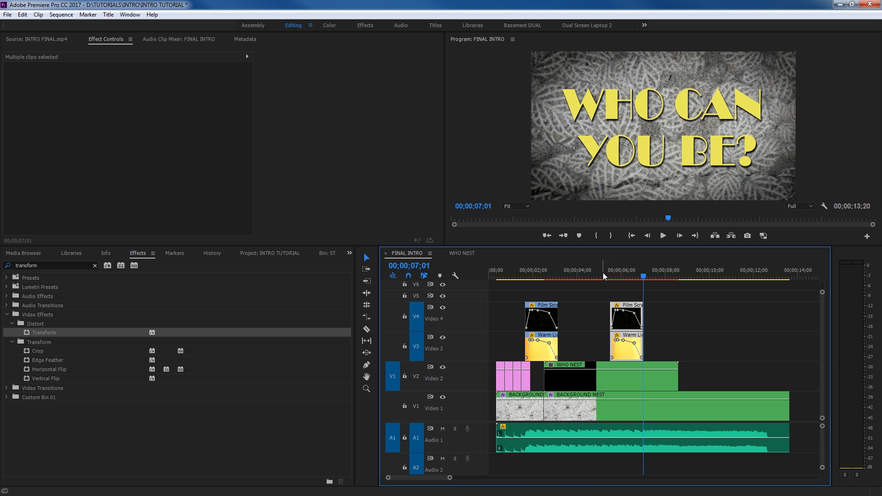
Play FINAL INTRO through the second overlay transition and stop at 00;00;08;08
{"action": "left_click", "coordinate": [576, 277]}
{"action": "key", "text": "space"}
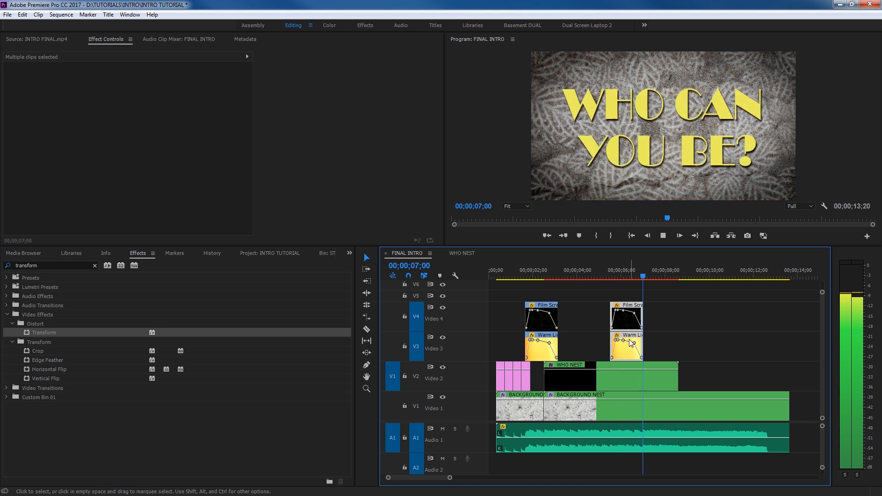
{"action": "key", "text": "space"}
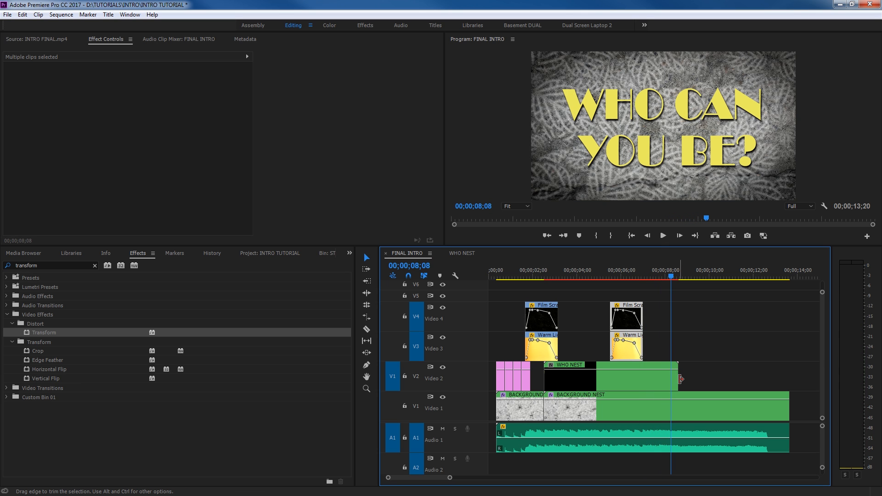
Trim the end of WHO NEST back to the early part of the second overlay transition and play through it to 00;00;06;27
{"action": "left_click_drag", "start_coordinate": [680, 379], "coordinate": [617, 370]}
{"action": "left_click", "coordinate": [594, 277]}
{"action": "key", "text": "space"}
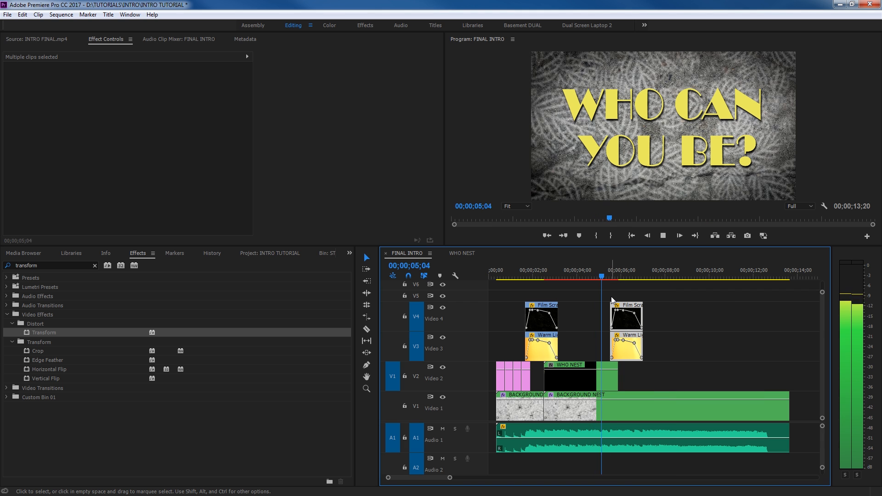
{"action": "key", "text": "space"}
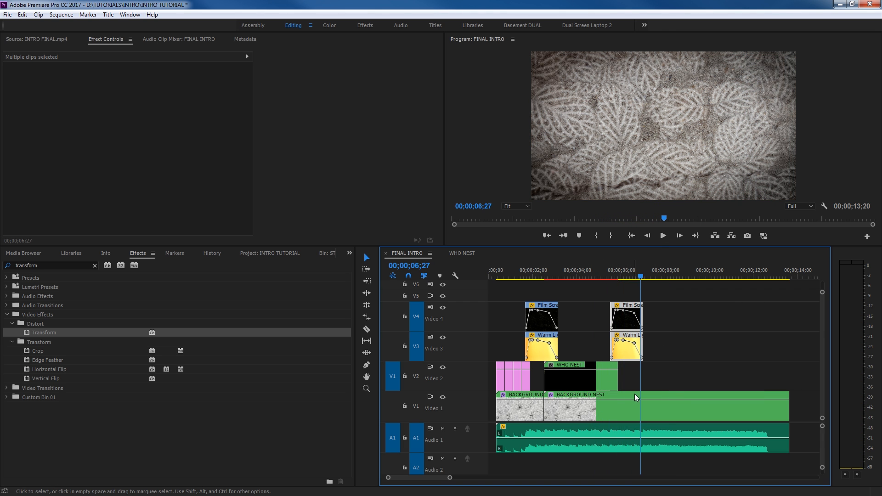
Split the BACKGROUND NEST clip on V1 at the end of WHO NEST and delete the portion after the cut
{"action": "key", "text": "c"}
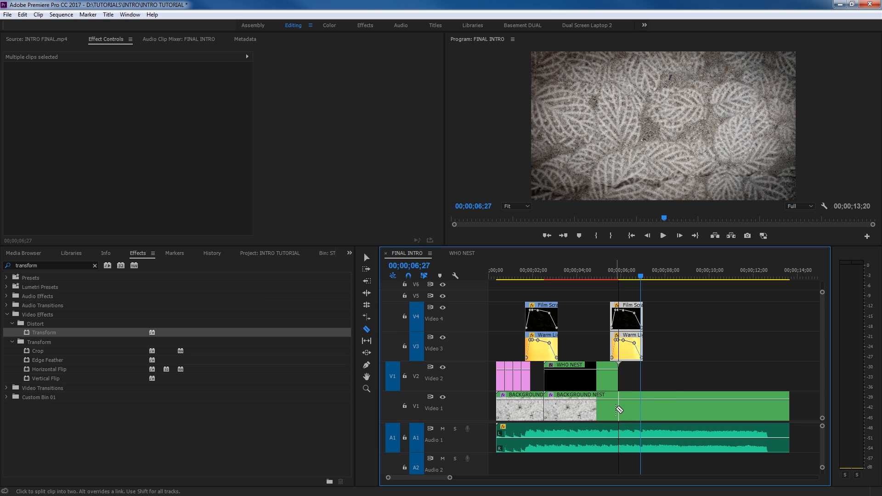
{"action": "left_click", "coordinate": [618, 409]}
{"action": "key", "text": "v"}
{"action": "left_click", "coordinate": [641, 411]}
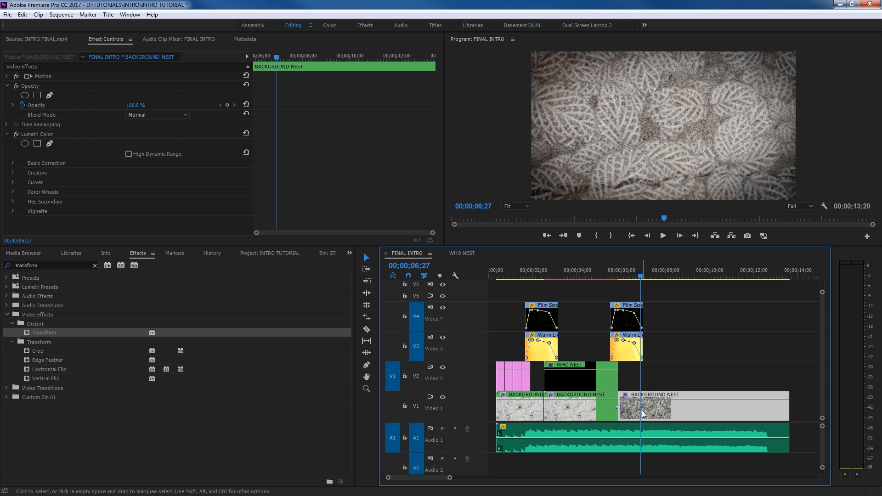
{"action": "key", "text": "Delete"}
Copy the second BACKGROUND NEST clip and paste it on V1 directly after the cut at the end of WHO NEST
{"action": "left_click", "coordinate": [589, 410]}
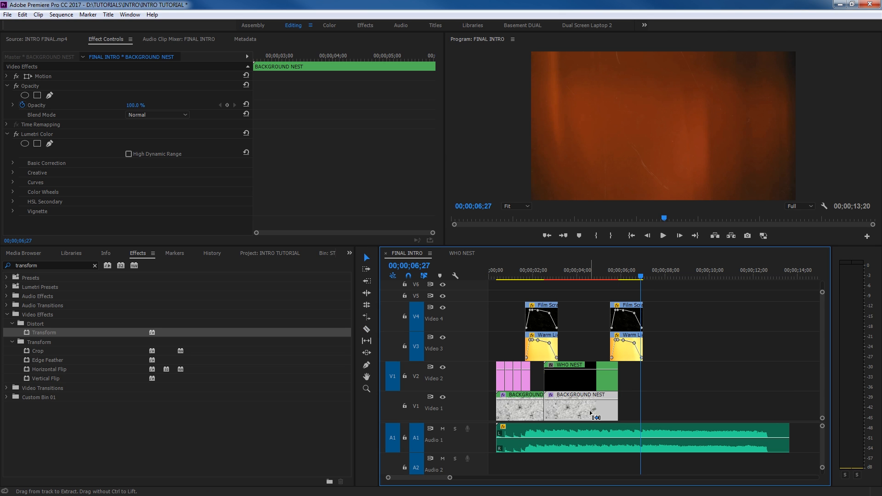
{"action": "key", "text": "ctrl+c"}
{"action": "key", "text": "Up"}
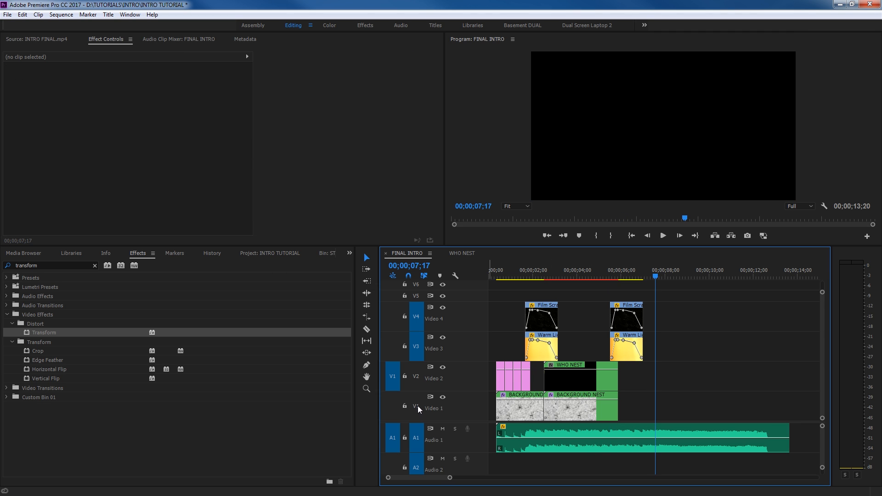
{"action": "key", "text": "Up"}
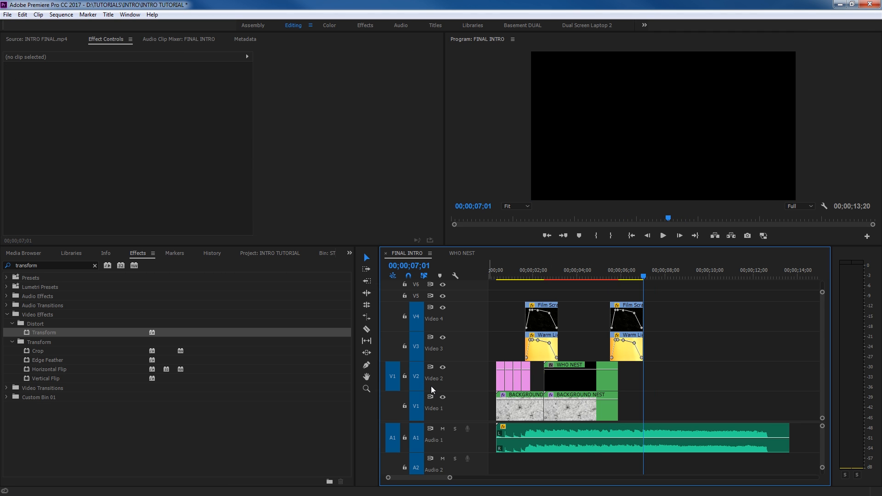
{"action": "key", "text": "Up"}
{"action": "key", "text": "ctrl+v"}
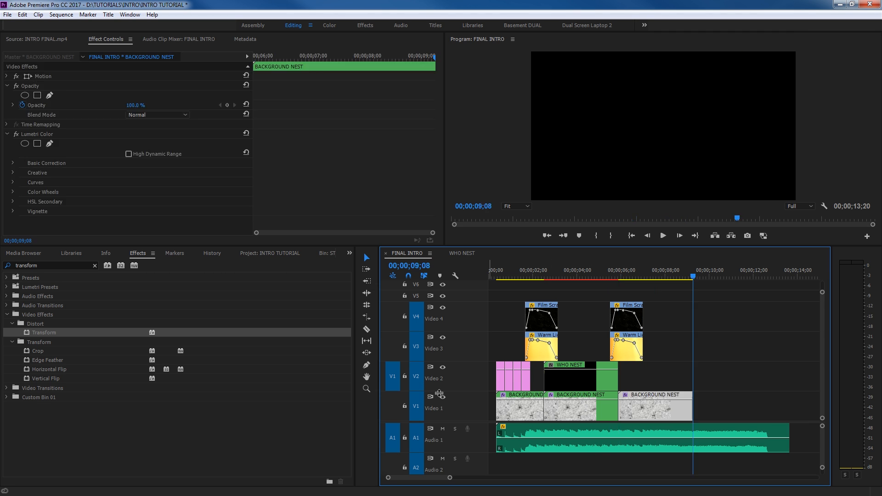
Play the second transition, then extend the last BACKGROUND NEST clip to the point where the music fades out
{"action": "left_click", "coordinate": [612, 277]}
{"action": "key", "text": "space"}
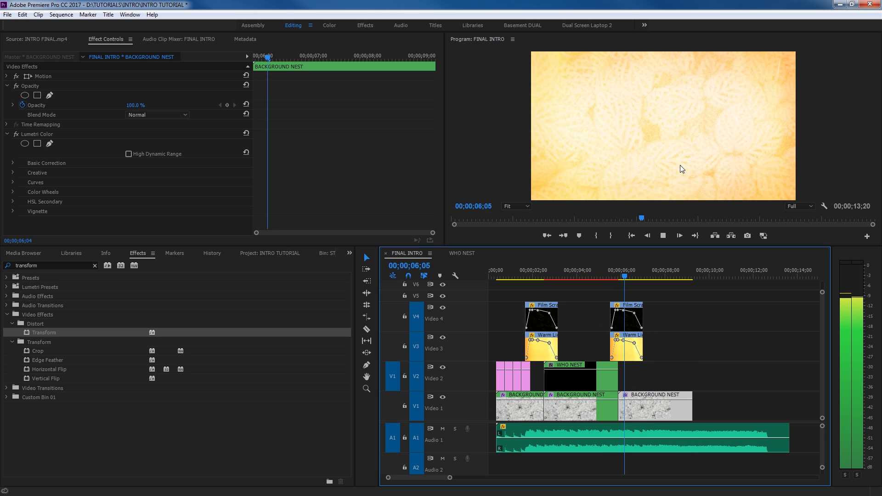
{"action": "key", "text": "space"}
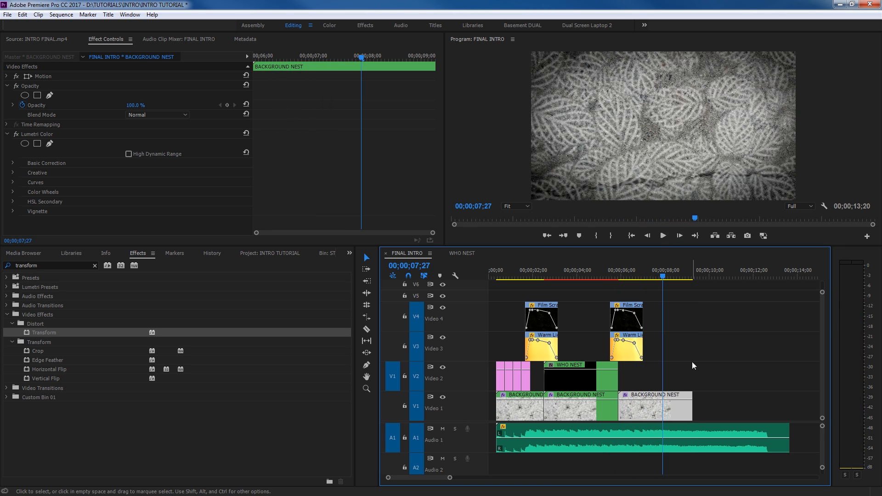
{"action": "left_click_drag", "start_coordinate": [692, 415], "coordinate": [769, 417]}
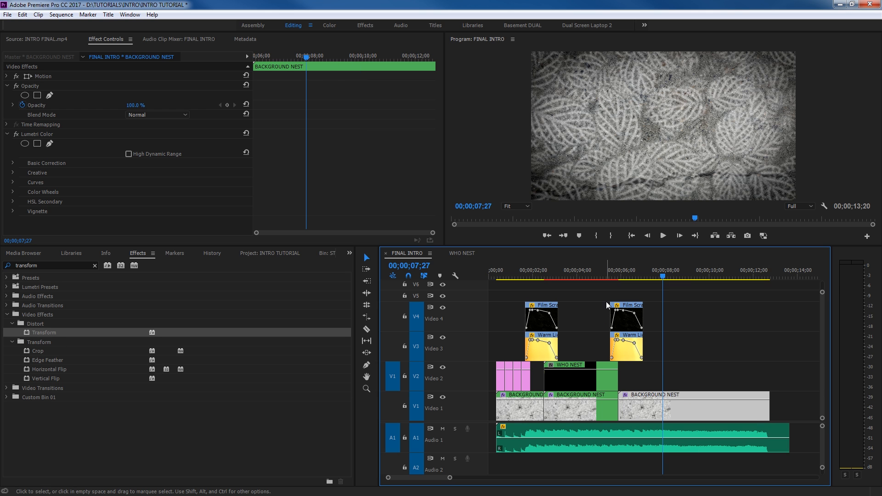
Keyframe the Scale of WHO NEST from 100 at 00;00;03;29 to 118 at 00;00;04;19
{"action": "left_click", "coordinate": [556, 276]}
{"action": "left_click_drag", "start_coordinate": [567, 269], "coordinate": [589, 268]}
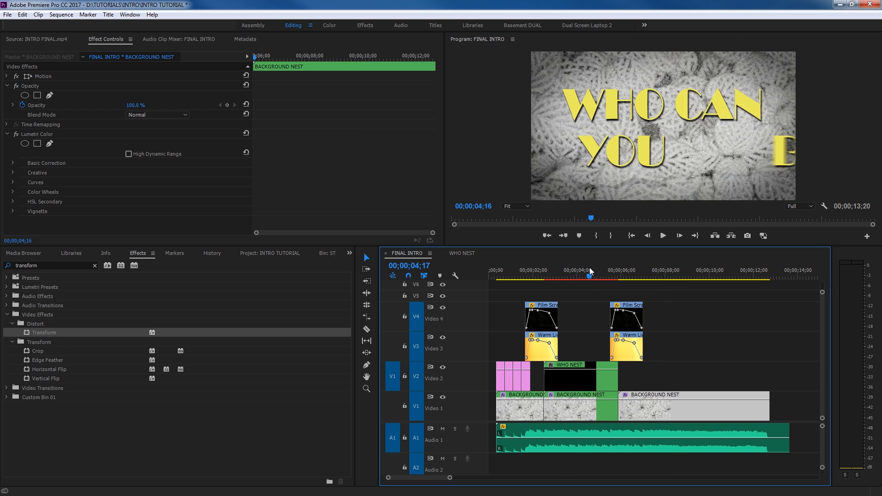
{"action": "left_click", "coordinate": [569, 377]}
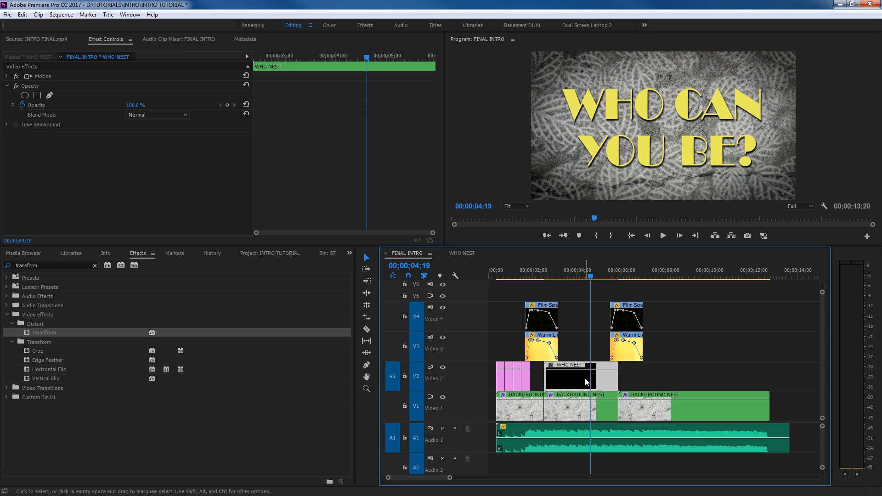
{"action": "left_click", "coordinate": [7, 76]}
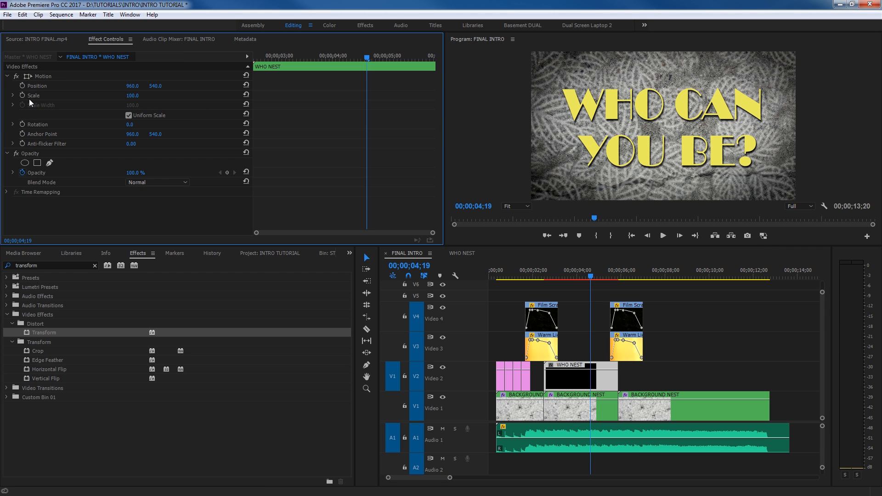
{"action": "left_click", "coordinate": [331, 57]}
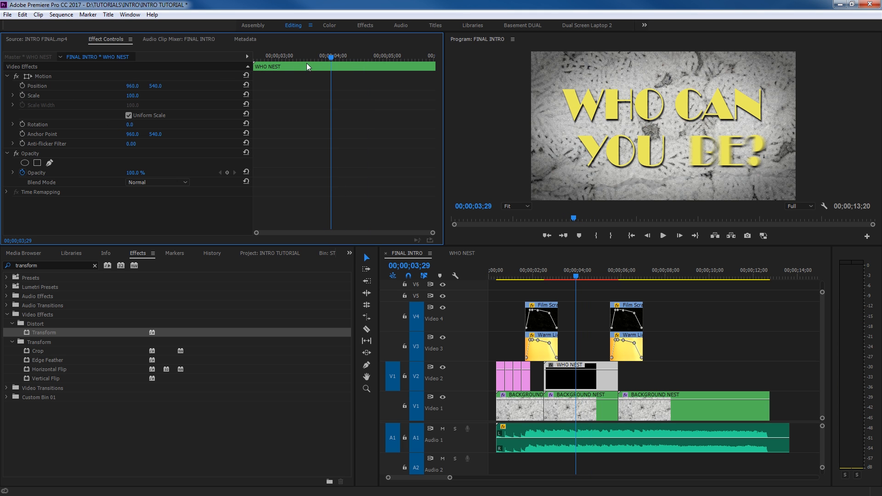
{"action": "left_click", "coordinate": [22, 96]}
{"action": "left_click_drag", "start_coordinate": [344, 51], "coordinate": [367, 57]}
{"action": "left_click", "coordinate": [227, 96]}
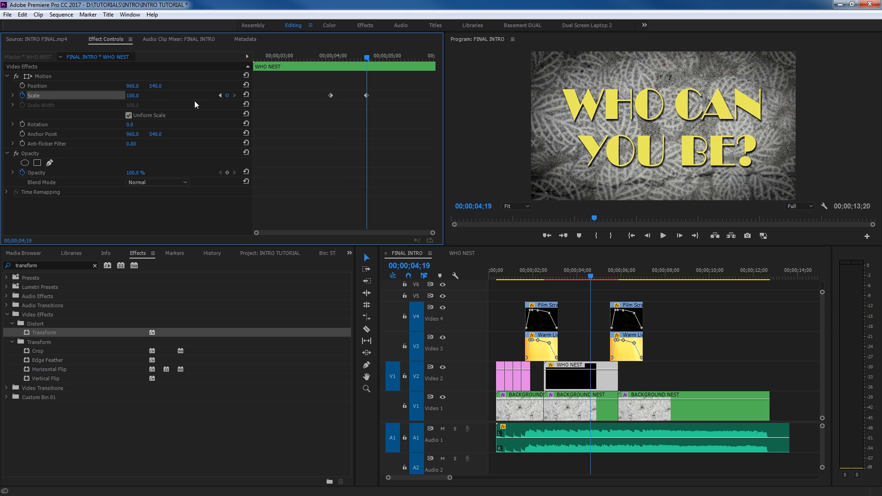
{"action": "left_click_drag", "start_coordinate": [139, 96], "coordinate": [147, 97]}
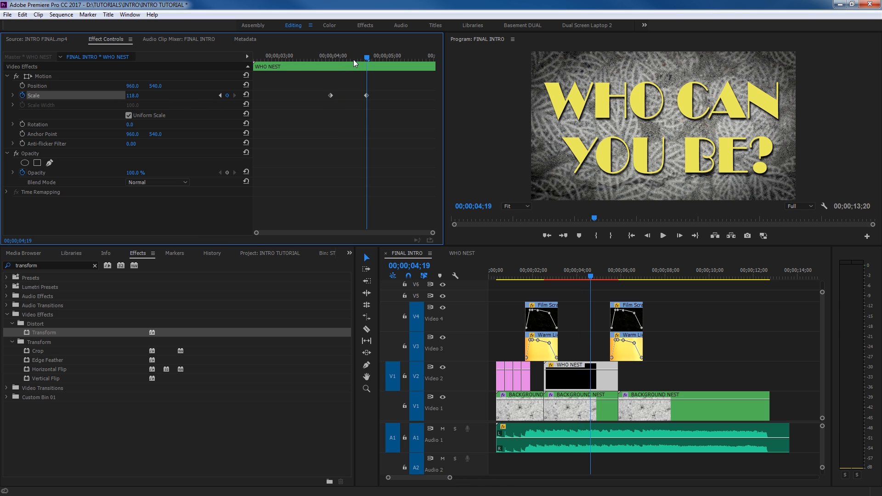
Move the two Scale keyframes of WHO NEST to the clip's start and end and play the slow title zoom
{"action": "mouse_move", "coordinate": [353, 59]}
{"action": "left_mouse_down"}
{"action": "mouse_move", "coordinate": [330, 59]}
{"action": "mouse_move", "coordinate": [365, 69]}
{"action": "left_mouse_up"}
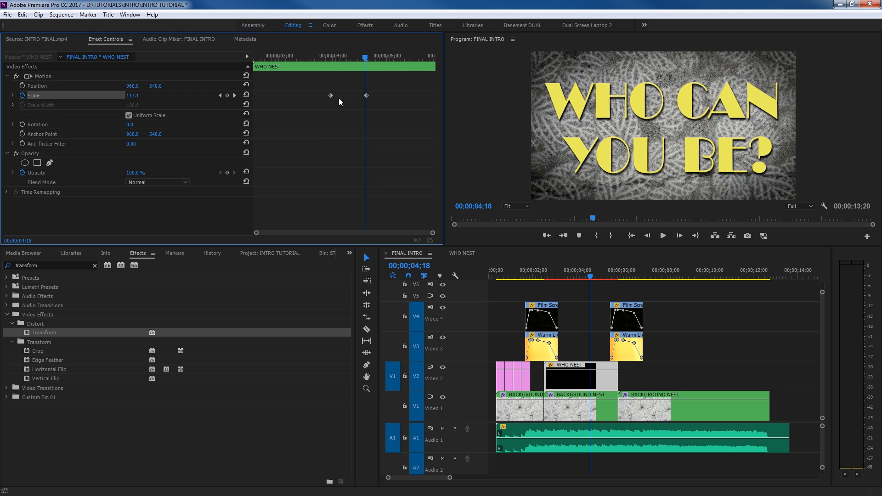
{"action": "left_click_drag", "start_coordinate": [330, 95], "coordinate": [248, 95]}
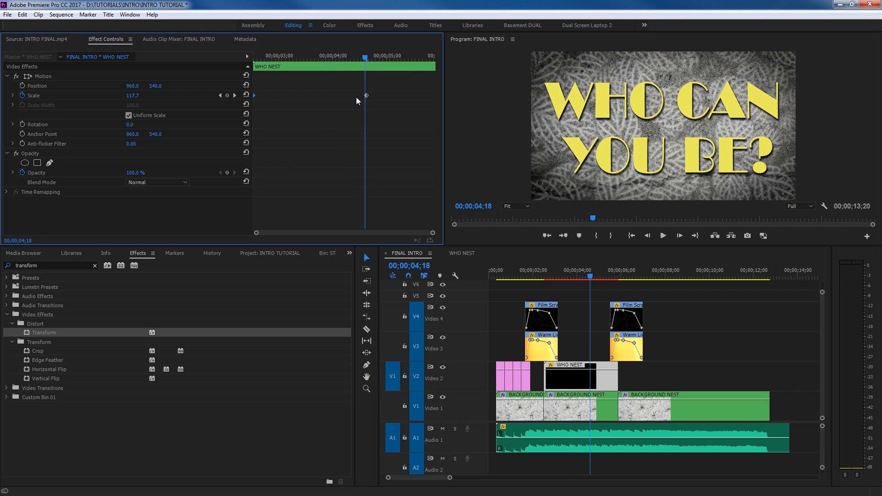
{"action": "left_click_drag", "start_coordinate": [365, 95], "coordinate": [442, 98]}
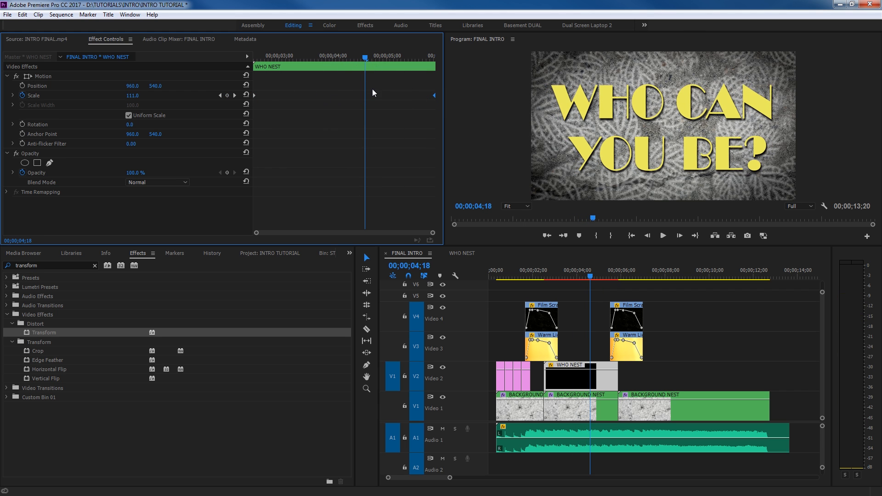
{"action": "key", "text": "Up"}
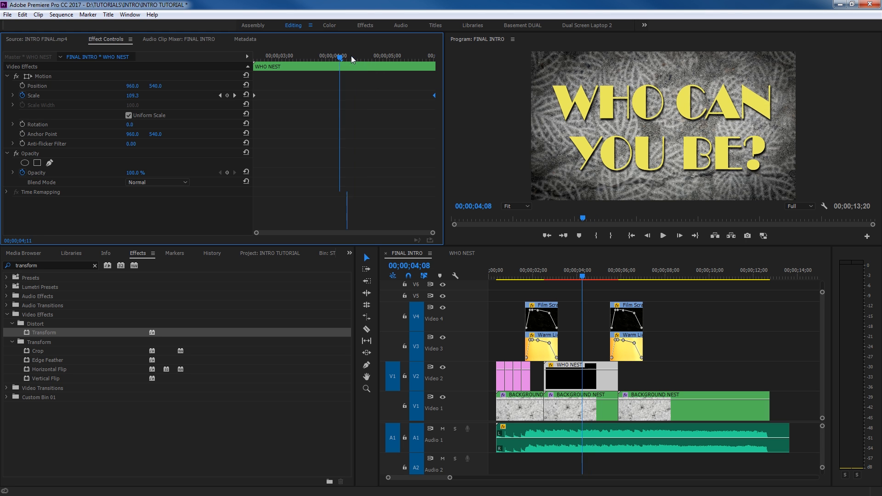
{"action": "key", "text": "space"}
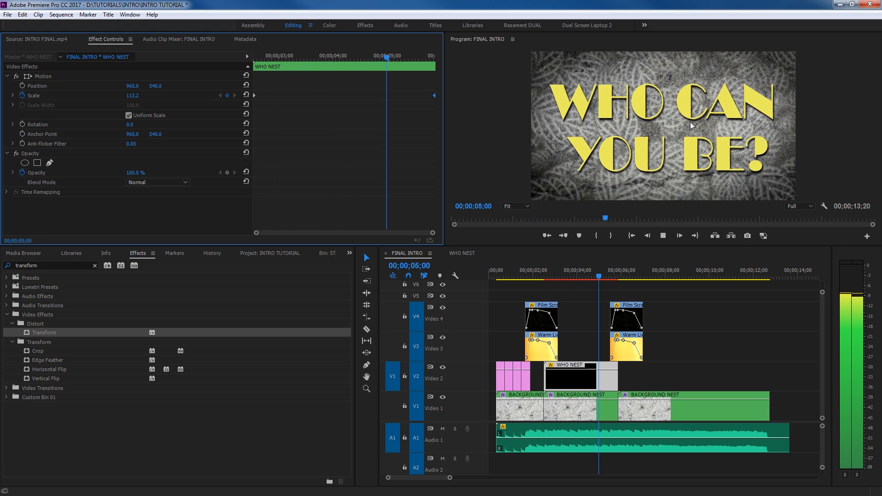
{"action": "key", "text": "space"}
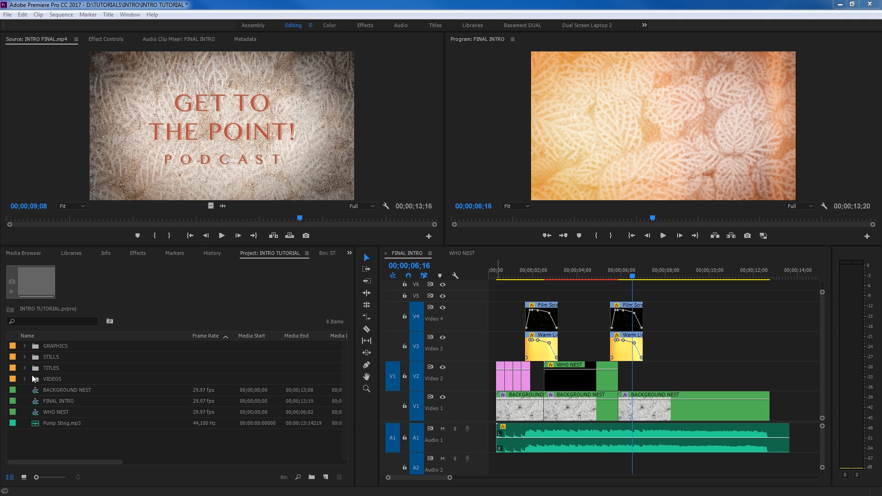
Create a new title named FINAL TITLE based on the 08 - BE? title from the TITLES bin
{"action": "left_click", "coordinate": [25, 368]}
{"action": "scroll", "coordinate": [62, 432], "scroll_direction": "down", "scroll_amount": 2}
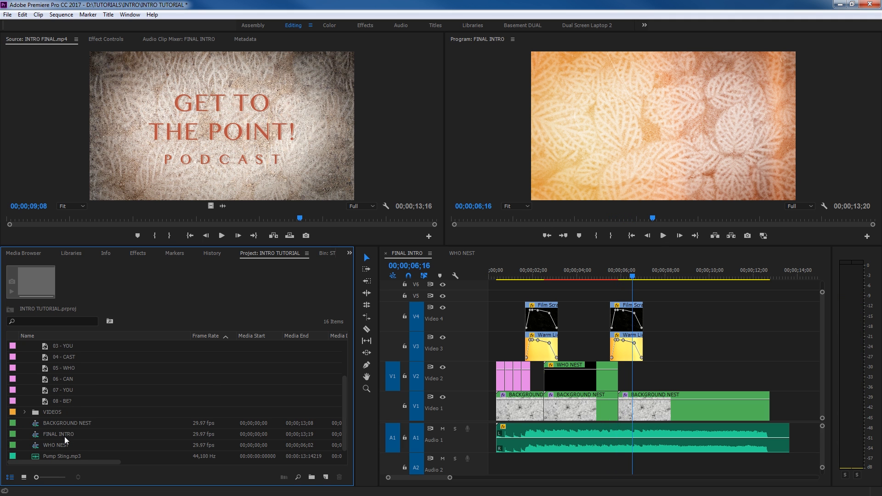
{"action": "double_click", "coordinate": [60, 397]}
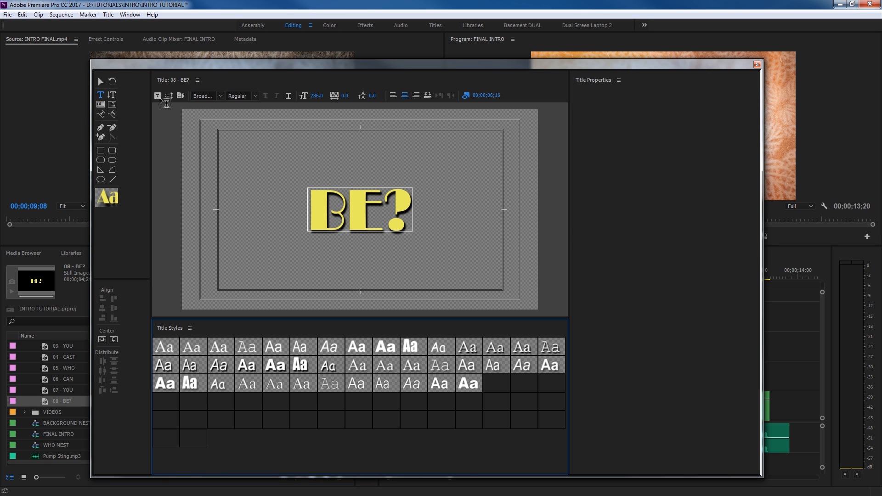
{"action": "left_click", "coordinate": [157, 96]}
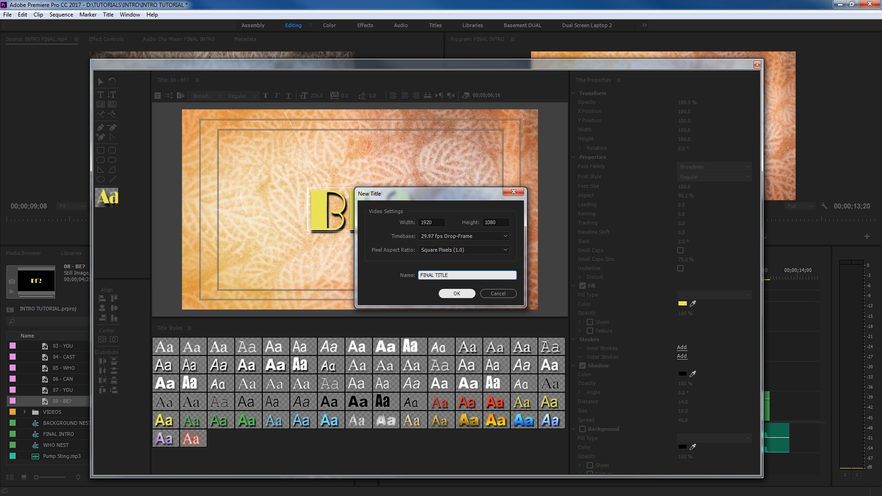
{"action": "type", "text": "FINAL TITLE"}
{"action": "left_click", "coordinate": [454, 292]}
Replace the BE? text in FINAL TITLE with GET TO and THE POINT on two lines
{"action": "key", "text": "ctrl+a"}
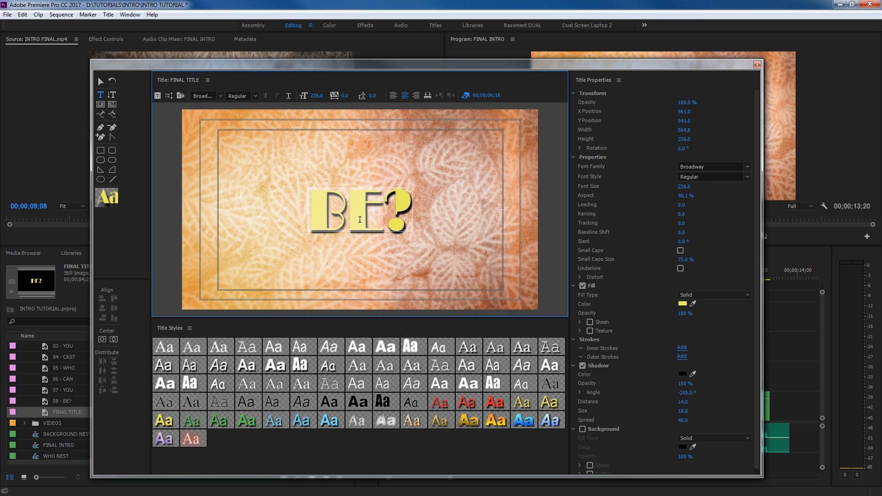
{"action": "type", "text": "GET TO"}
{"action": "key", "text": "Return"}
{"action": "type", "text": "THE POINT"}
Center the two-line text horizontally and set its leading to 83 and font size to 161
{"action": "left_click", "coordinate": [111, 340]}
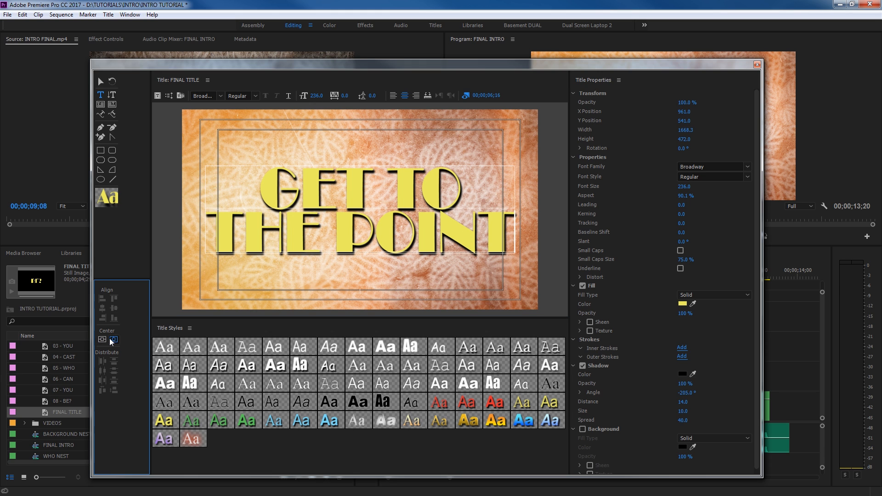
{"action": "left_click_drag", "start_coordinate": [687, 207], "coordinate": [726, 207]}
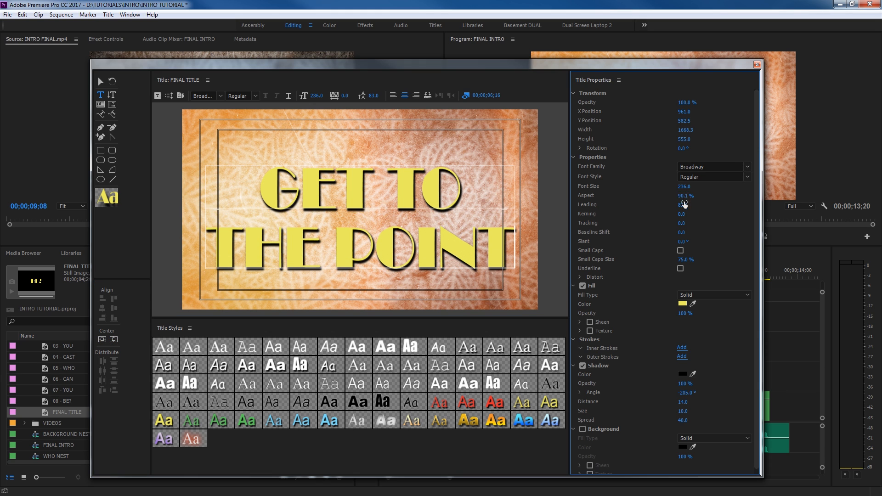
{"action": "left_click_drag", "start_coordinate": [686, 186], "coordinate": [651, 187]}
Duplicate the text object below, center-align it, change its wording to PODCAST and center it horizontally in the frame
{"action": "left_click", "coordinate": [384, 239]}
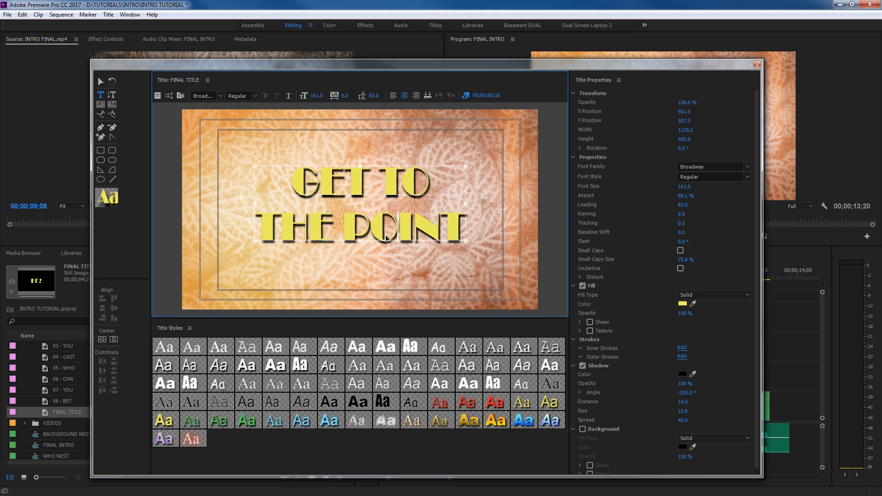
{"action": "left_click", "coordinate": [346, 264]}
{"action": "key", "text": "ctrl+v"}
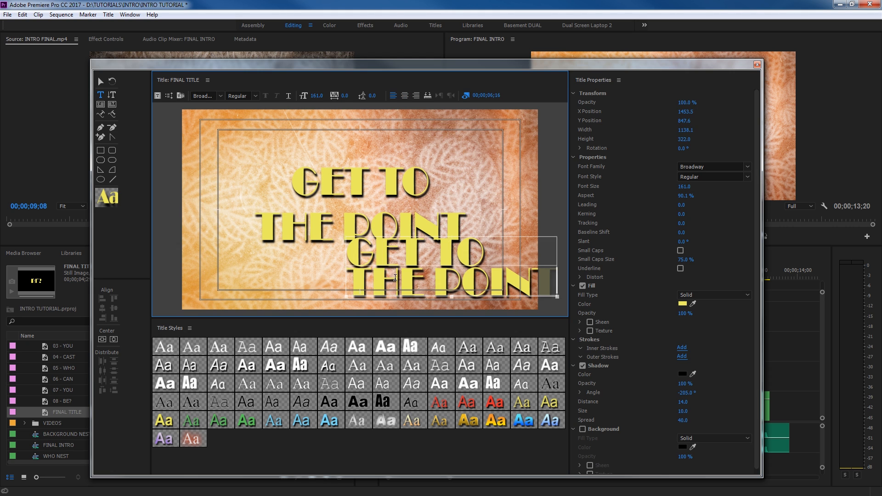
{"action": "left_click", "coordinate": [404, 95]}
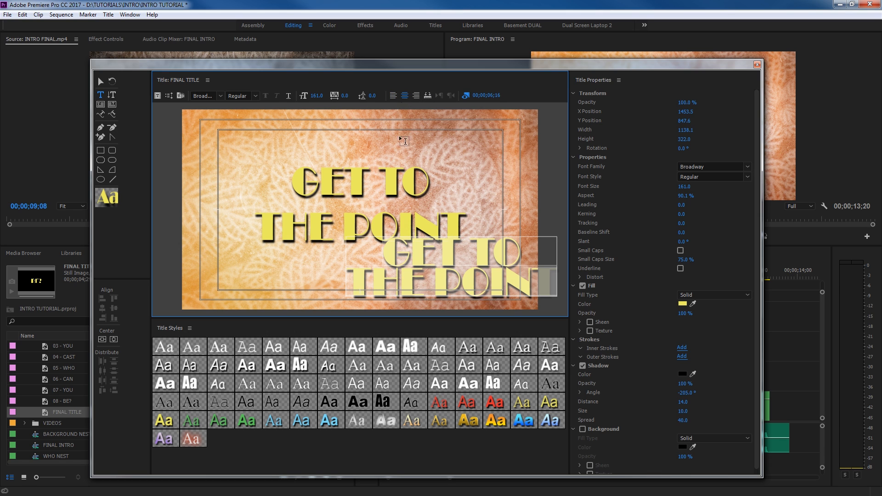
{"action": "type", "text": "POCA"}
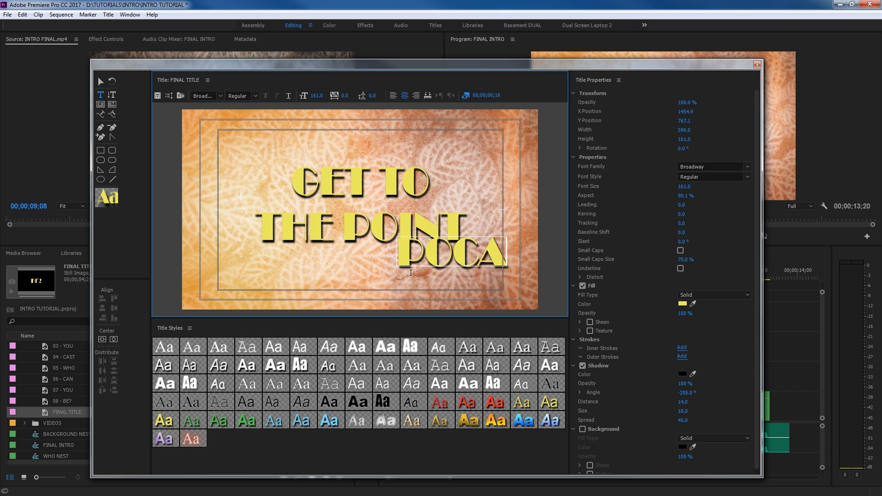
{"action": "key", "text": "BackSpace"}
{"action": "type", "text": "DCAST"}
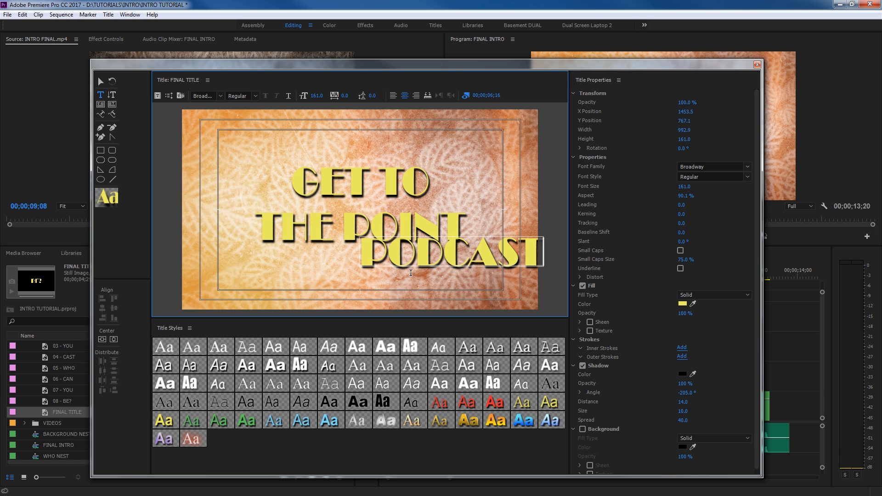
{"action": "left_click", "coordinate": [111, 342]}
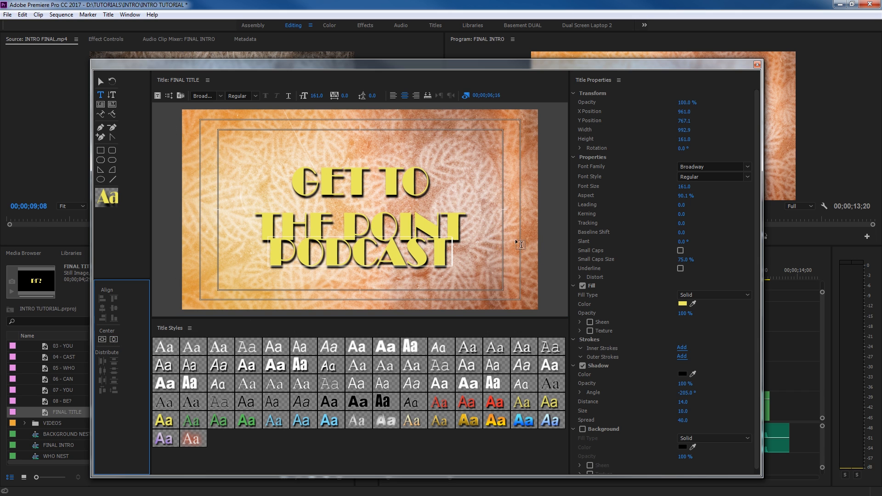
Reduce the PODCAST text to font size 105 and move it down beneath THE POINT
{"action": "double_click", "coordinate": [414, 253]}
{"action": "left_click_drag", "start_coordinate": [684, 186], "coordinate": [658, 187]}
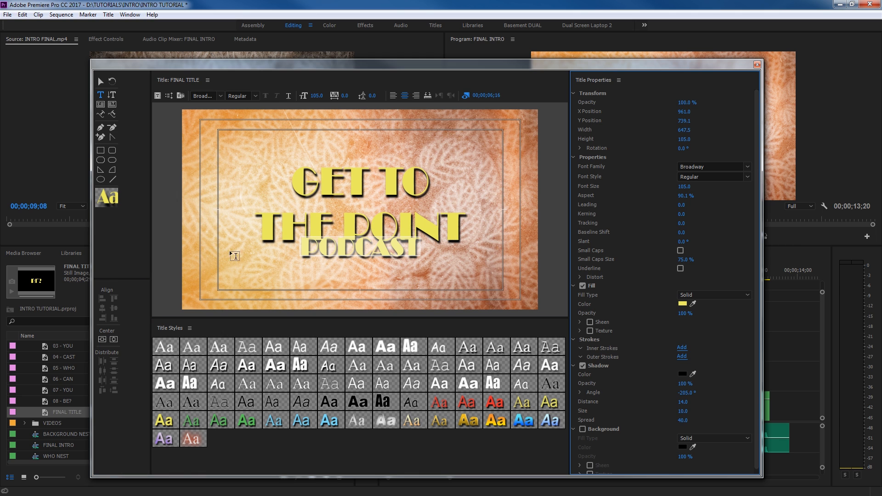
{"action": "key", "text": "v"}
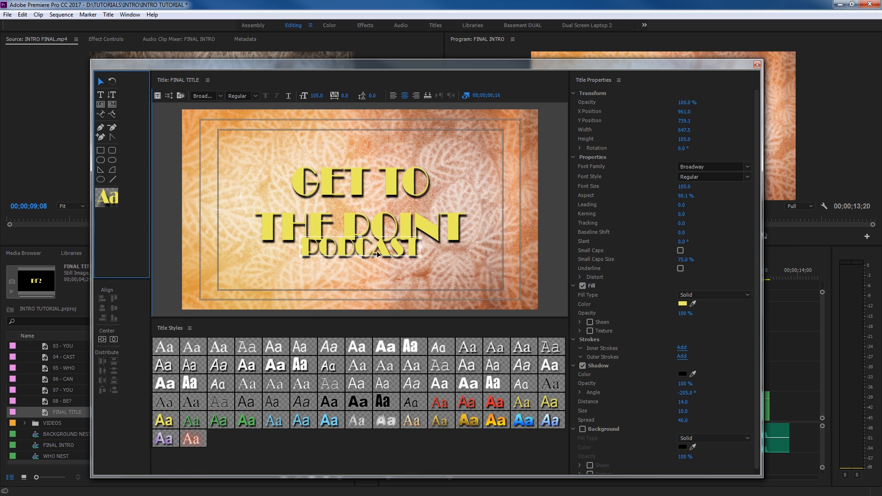
{"action": "left_click_drag", "start_coordinate": [377, 250], "coordinate": [373, 268]}
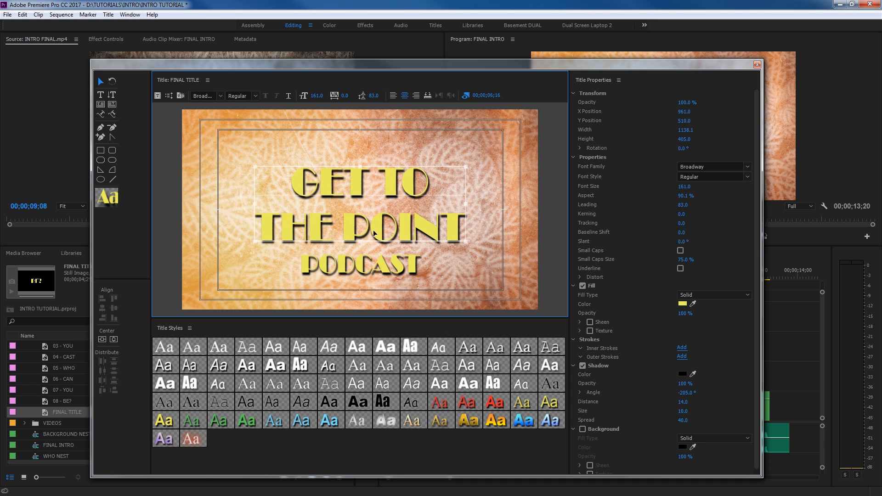
Raise the GET TO THE POINT and PODCAST text blocks, balance them vertically with a small gap between them, and close the title designer
{"action": "left_click_drag", "start_coordinate": [373, 229], "coordinate": [377, 210]}
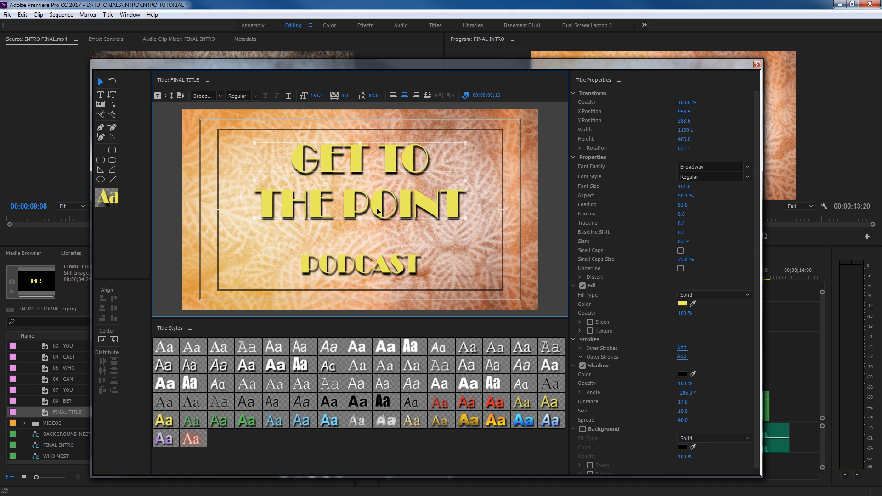
{"action": "left_click", "coordinate": [369, 269]}
{"action": "left_click_drag", "start_coordinate": [372, 263], "coordinate": [372, 250]}
{"action": "left_click", "coordinate": [455, 193]}
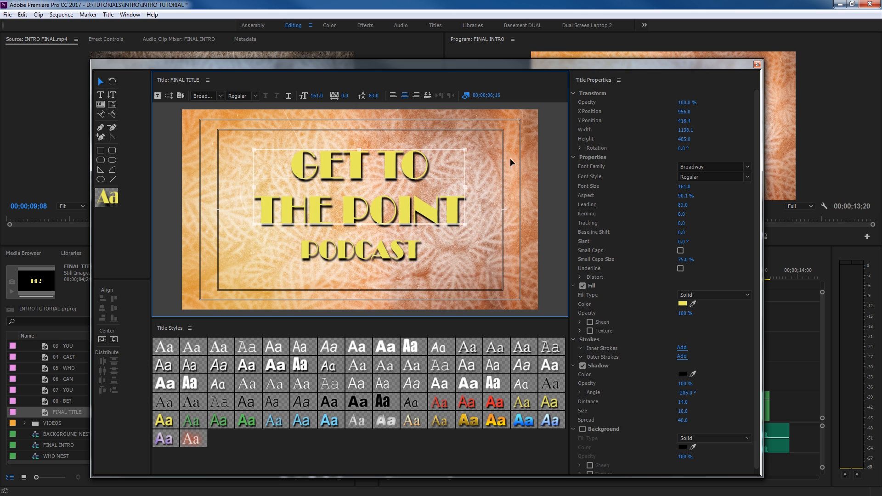
{"action": "left_click", "coordinate": [757, 65]}
Place FINAL TITLE on Video 2 directly after WHO NEST and extend it to the end of the background clip
{"action": "left_click_drag", "start_coordinate": [56, 412], "coordinate": [627, 385]}
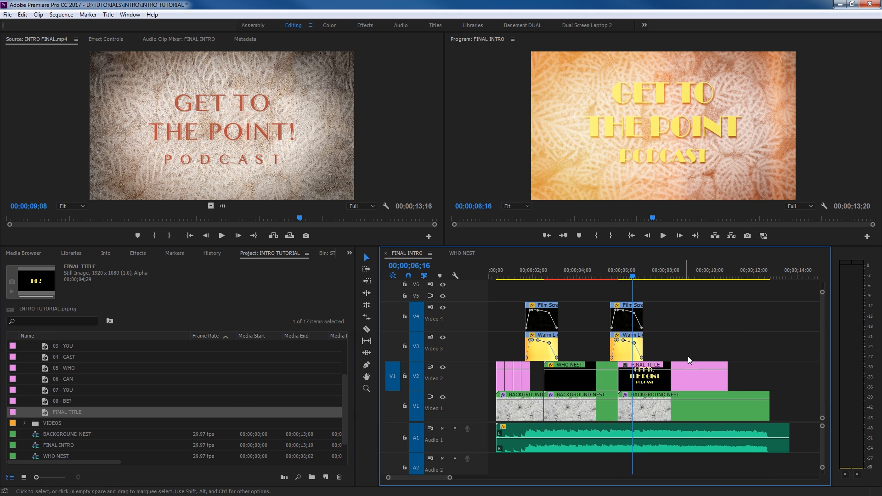
{"action": "left_click_drag", "start_coordinate": [636, 274], "coordinate": [707, 291]}
{"action": "left_click_drag", "start_coordinate": [727, 377], "coordinate": [769, 379]}
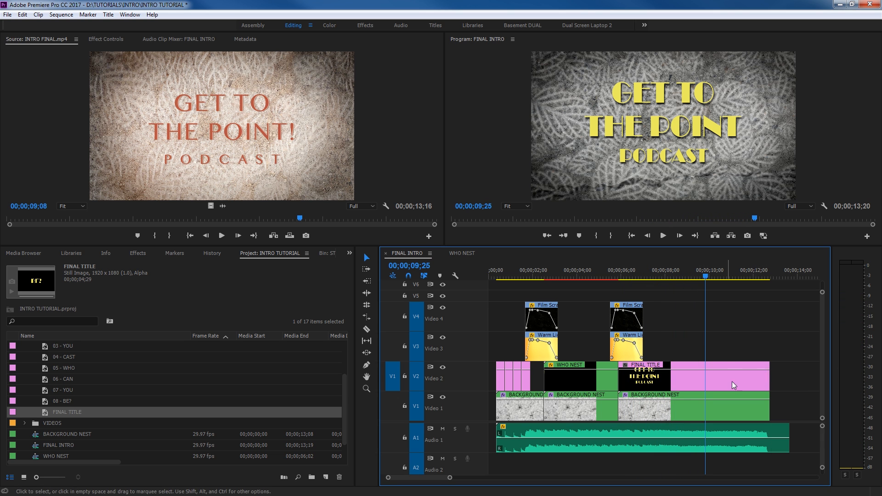
Add scale keyframes to the FINAL TITLE clip at 00;00;09;08 and 00;00;10;17
{"action": "left_click_drag", "start_coordinate": [690, 351], "coordinate": [695, 368]}
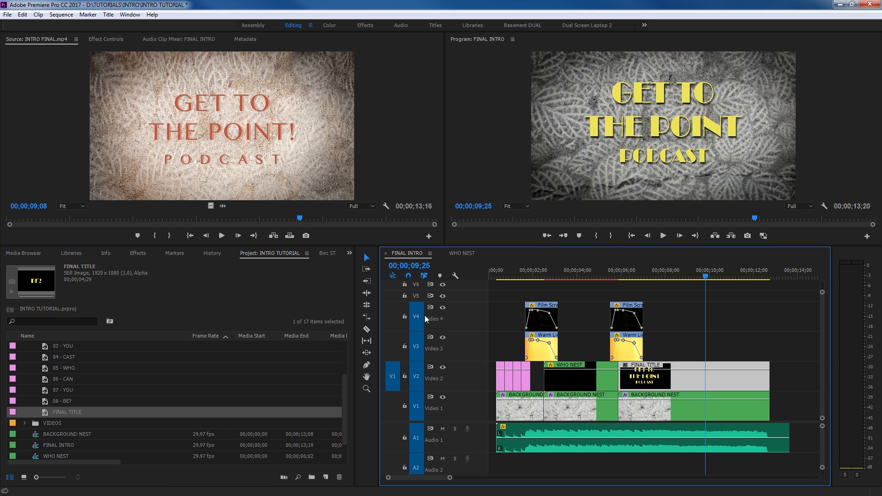
{"action": "left_click", "coordinate": [109, 40]}
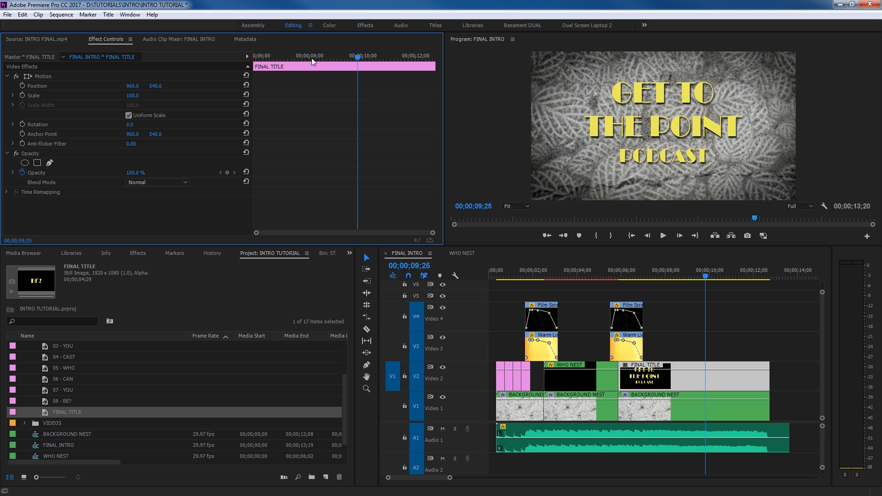
{"action": "key", "text": "Up"}
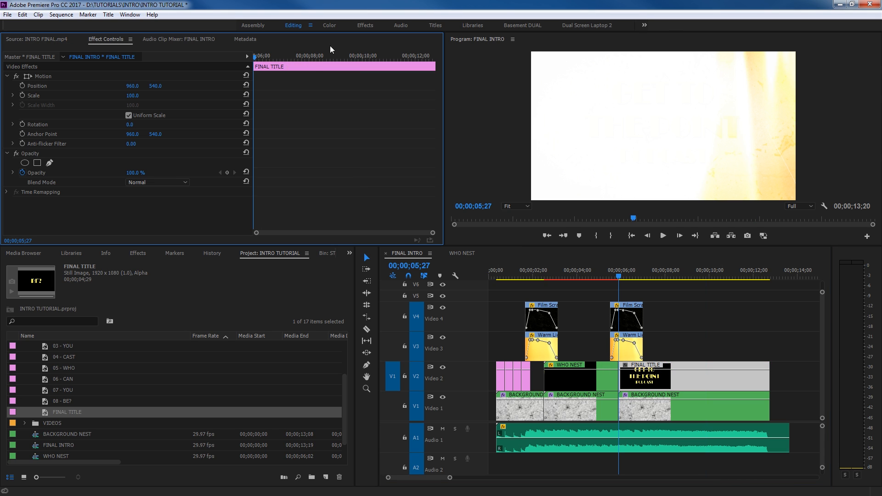
{"action": "left_click_drag", "start_coordinate": [323, 56], "coordinate": [342, 57]}
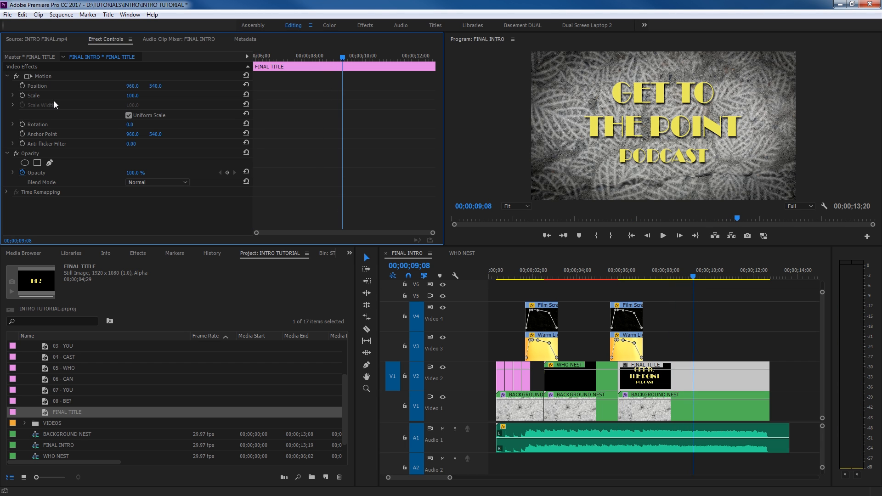
{"action": "left_click", "coordinate": [22, 95]}
{"action": "left_click_drag", "start_coordinate": [342, 56], "coordinate": [376, 56]}
{"action": "left_click", "coordinate": [227, 95]}
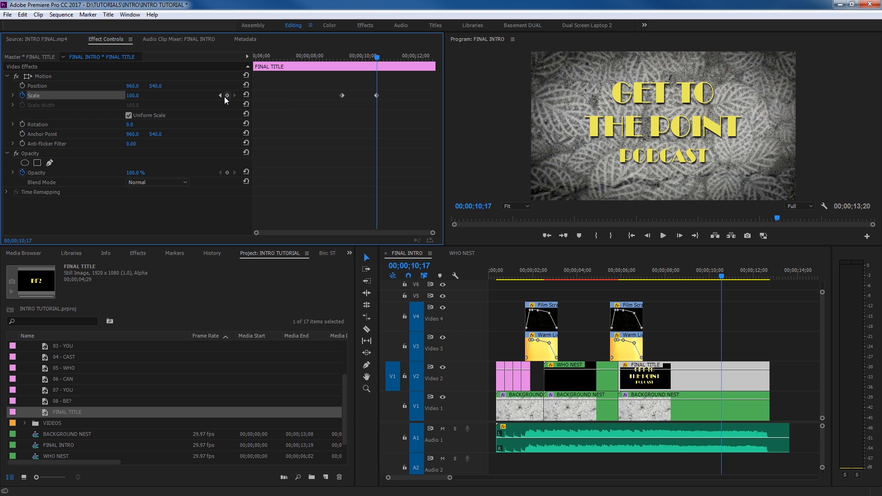
Enlarge the first scale keyframe and move it to the clip start; bring the second to just after 00;00;09;08 with Ease In
{"action": "left_click", "coordinate": [220, 95]}
{"action": "mouse_move", "coordinate": [134, 96]}
{"action": "left_mouse_down"}
{"action": "mouse_move", "coordinate": [170, 95]}
{"action": "mouse_move", "coordinate": [140, 97]}
{"action": "left_mouse_up"}
{"action": "left_click_drag", "start_coordinate": [376, 95], "coordinate": [348, 96]}
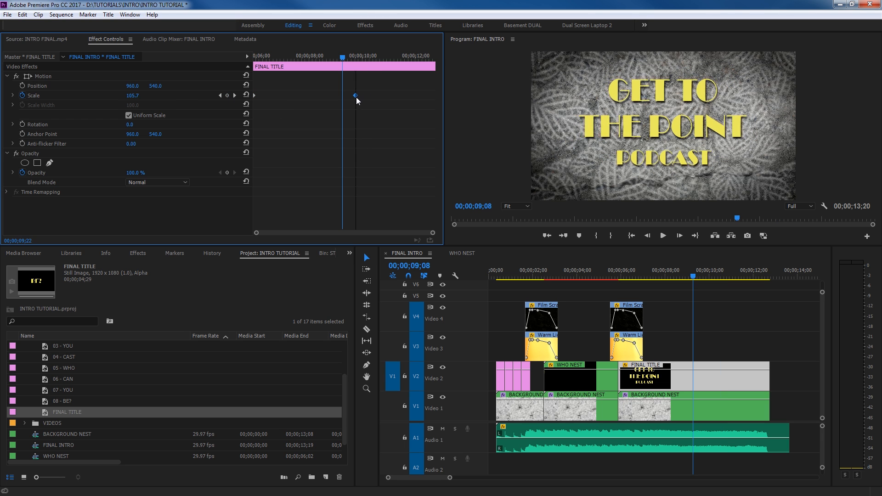
{"action": "right_click", "coordinate": [348, 96]}
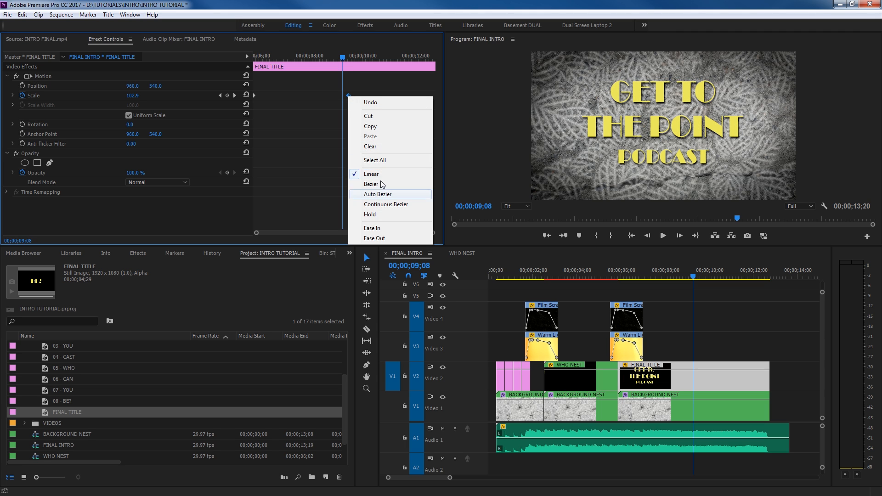
{"action": "left_click", "coordinate": [388, 229]}
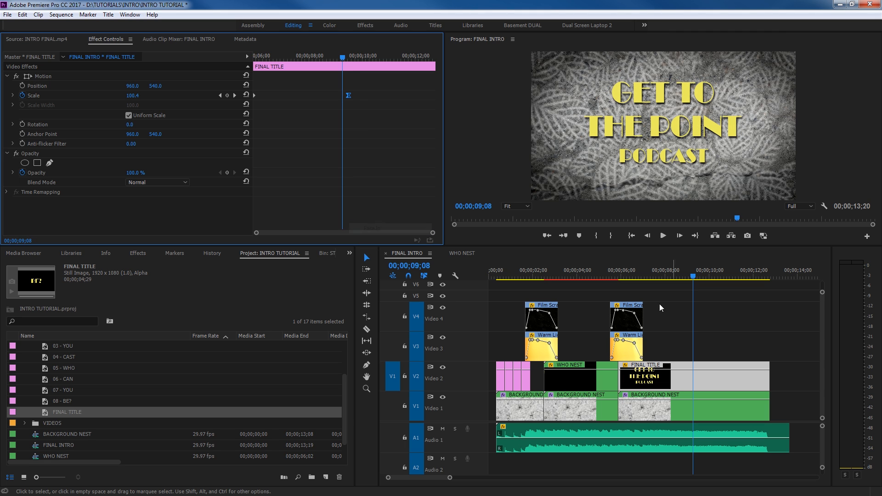
Play the sequence from just before the FINAL TITLE clip to review its scale animation
{"action": "left_click", "coordinate": [608, 269]}
{"action": "key", "text": "space"}
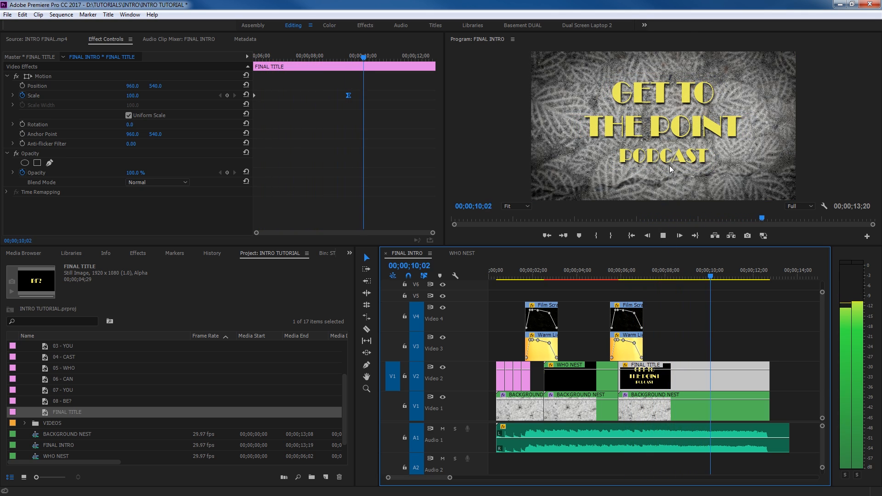
{"action": "key", "text": "space"}
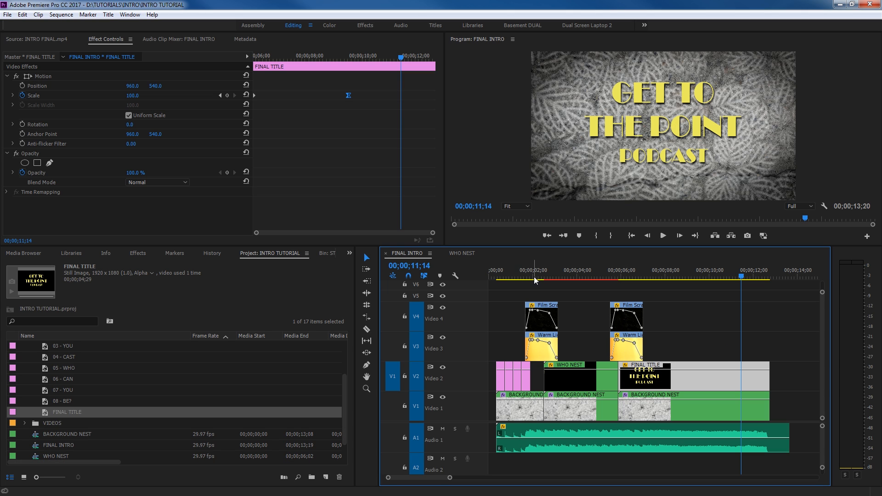
Load Belay Specs Final.mp4 from the VIDEOS bin as the source clip and find the man's profile shot around 53 seconds
{"action": "scroll", "coordinate": [55, 403], "scroll_direction": "up", "scroll_amount": 3}
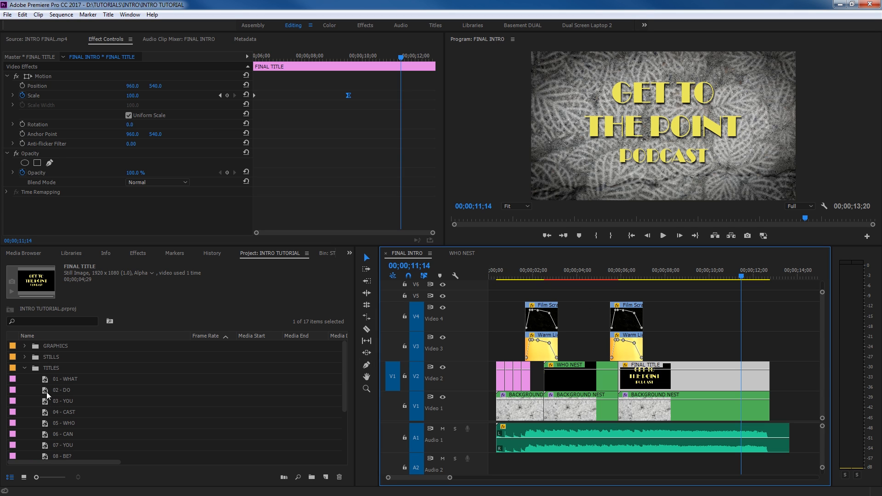
{"action": "left_click", "coordinate": [25, 368]}
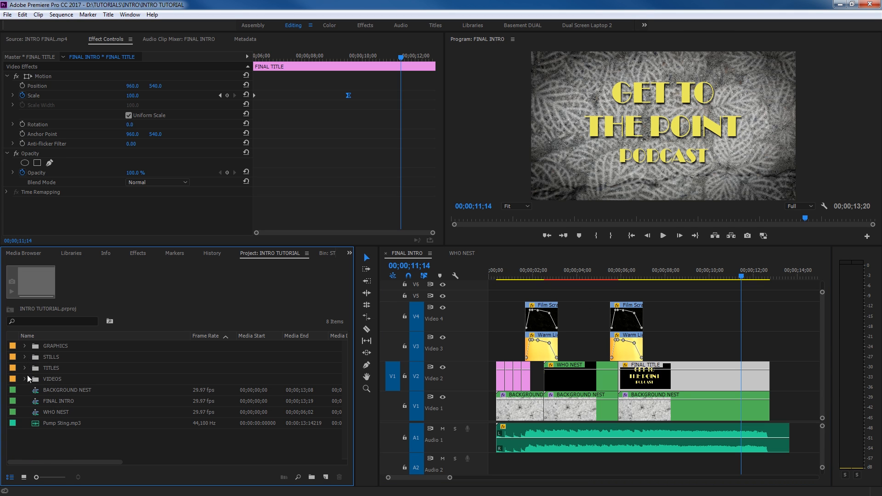
{"action": "left_click", "coordinate": [26, 380]}
{"action": "double_click", "coordinate": [50, 390]}
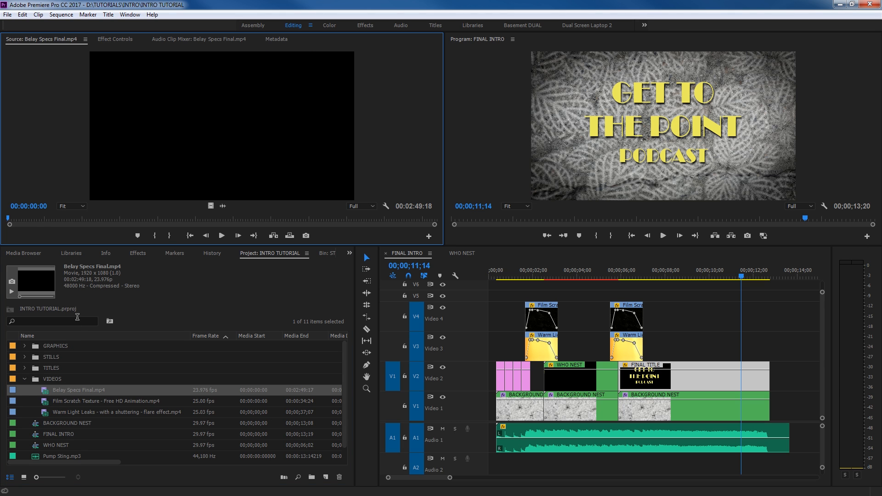
{"action": "left_click_drag", "start_coordinate": [48, 218], "coordinate": [141, 226]}
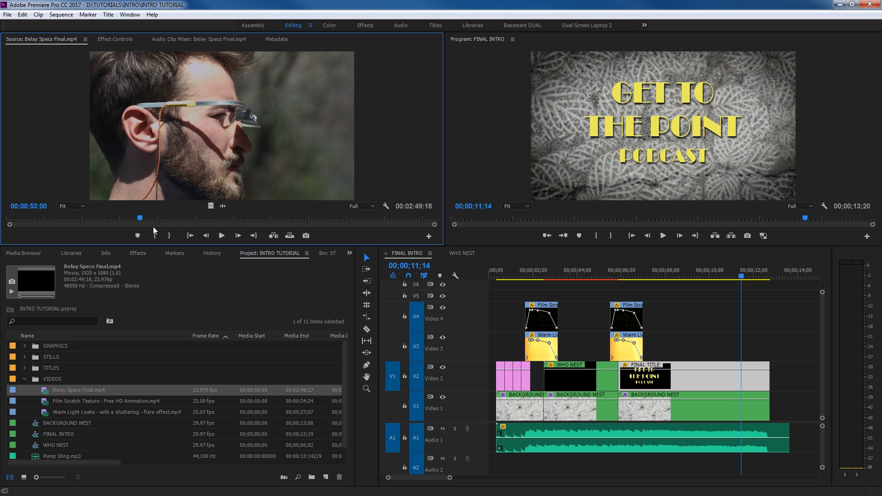
Move all the film scratch and light leak overlay clips up one track to free Video 3
{"action": "left_click", "coordinate": [690, 344]}
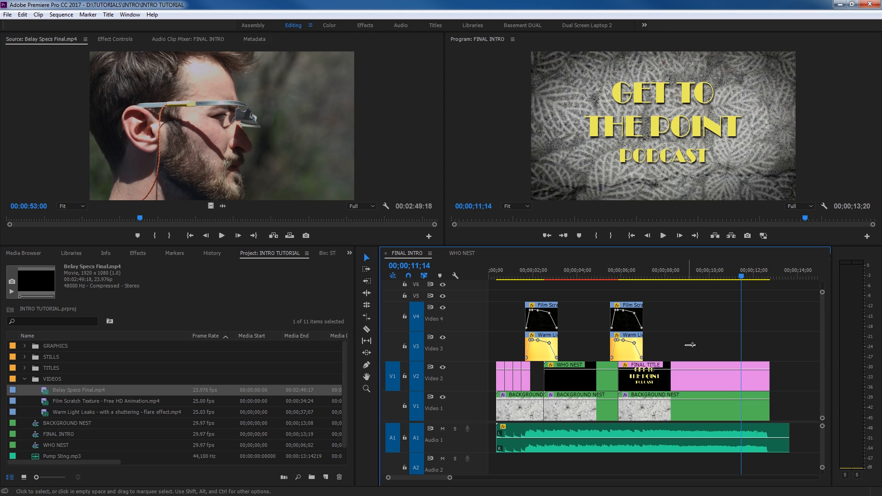
{"action": "left_click_drag", "start_coordinate": [690, 345], "coordinate": [502, 314]}
{"action": "key", "text": "alt+Up"}
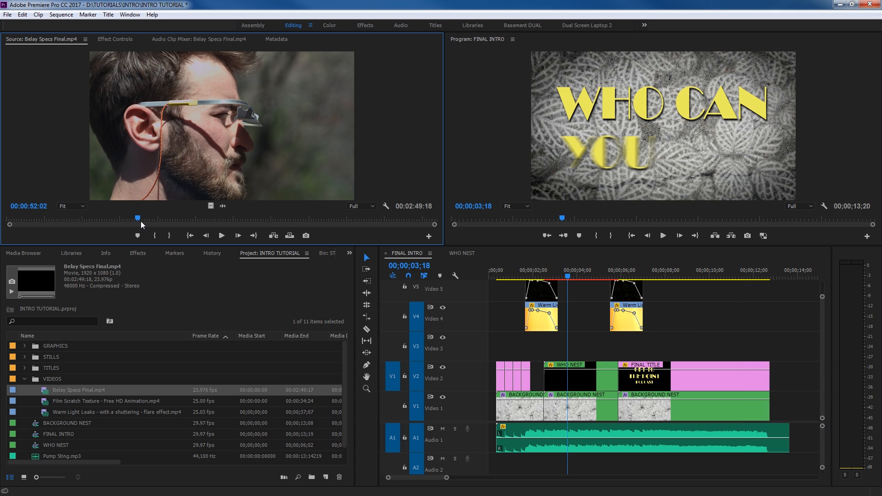
Mark the source in point at 00:00:52:02, place its video on Video 3 after the opening titles and trim it where FINAL TITLE starts
{"action": "key", "text": "i"}
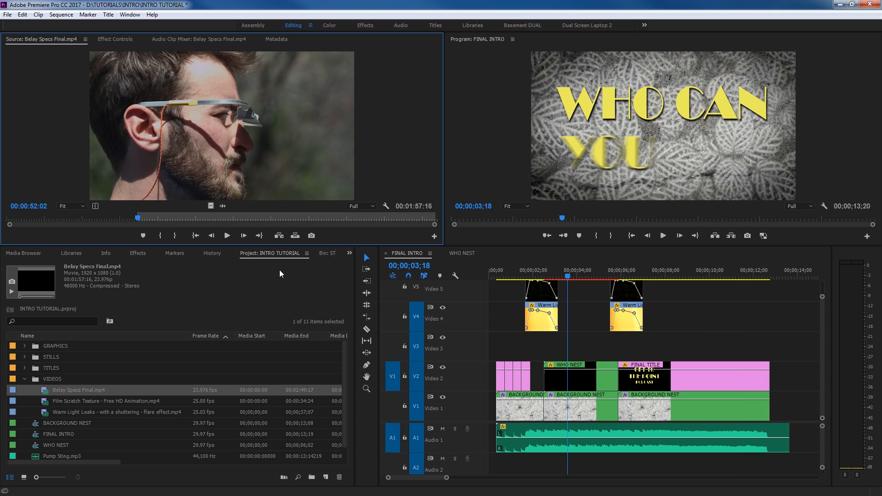
{"action": "left_click_drag", "start_coordinate": [280, 274], "coordinate": [532, 345]}
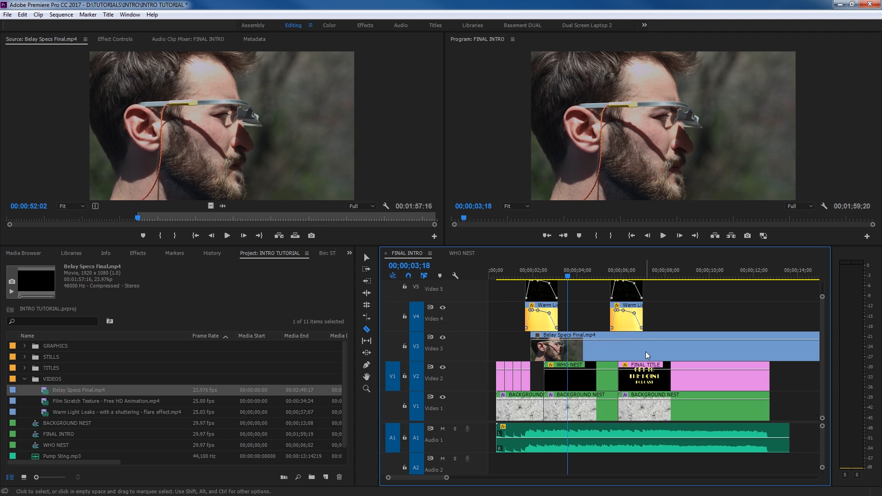
{"action": "left_click", "coordinate": [618, 349]}
{"action": "key", "text": "v"}
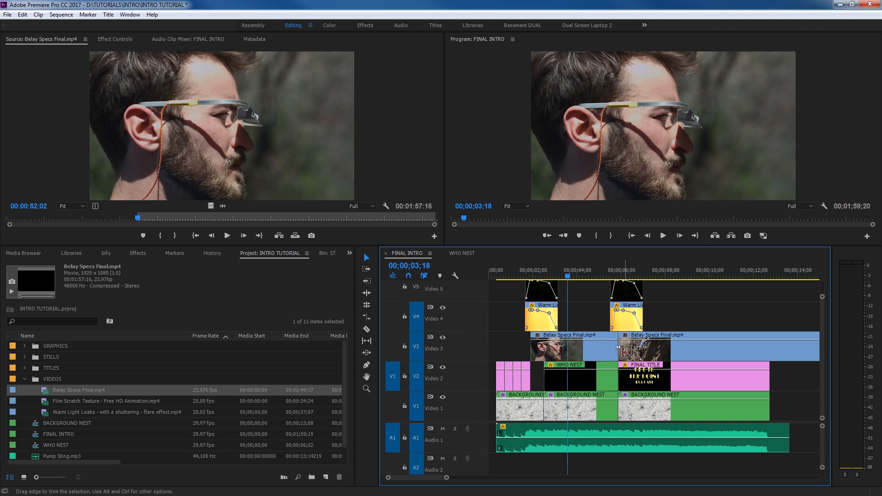
{"action": "left_click", "coordinate": [634, 355]}
{"action": "key", "text": "Delete"}
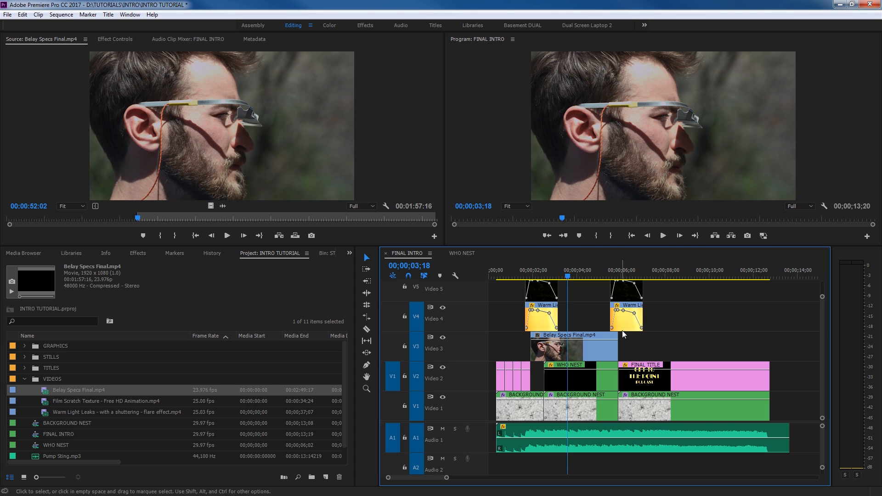
{"action": "left_click", "coordinate": [571, 346]}
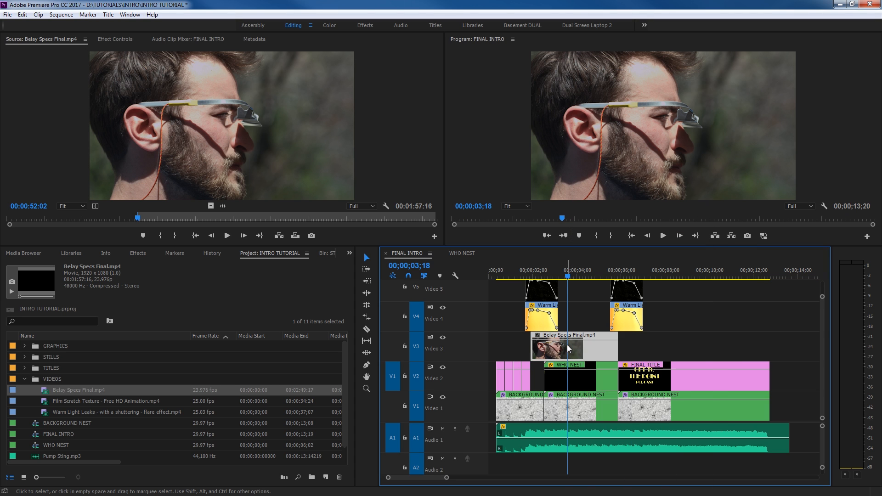
{"action": "left_click", "coordinate": [115, 39]}
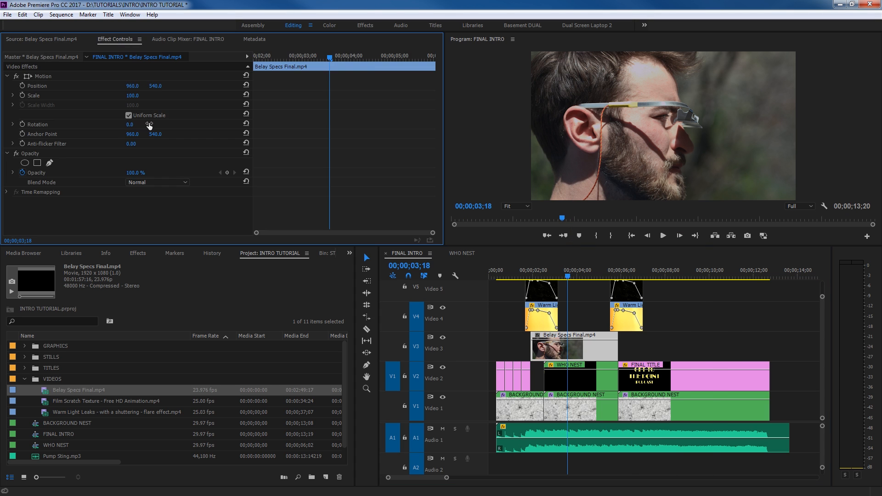
{"action": "left_click", "coordinate": [147, 183]}
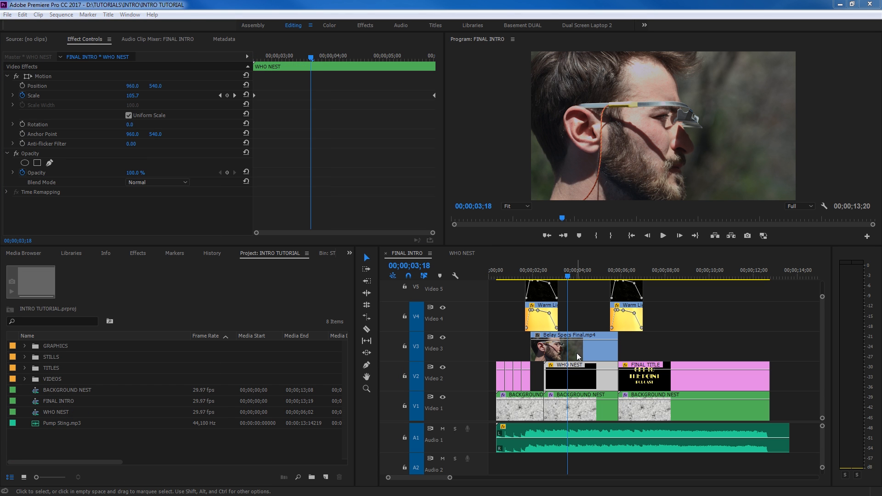
Swap the tracks so WHO NEST sits on Video 3 and the Belay Specs Final.mp4 clip lies beneath it on Video 2
{"action": "left_click_drag", "start_coordinate": [577, 353], "coordinate": [690, 353]}
{"action": "key", "text": "alt+Up"}
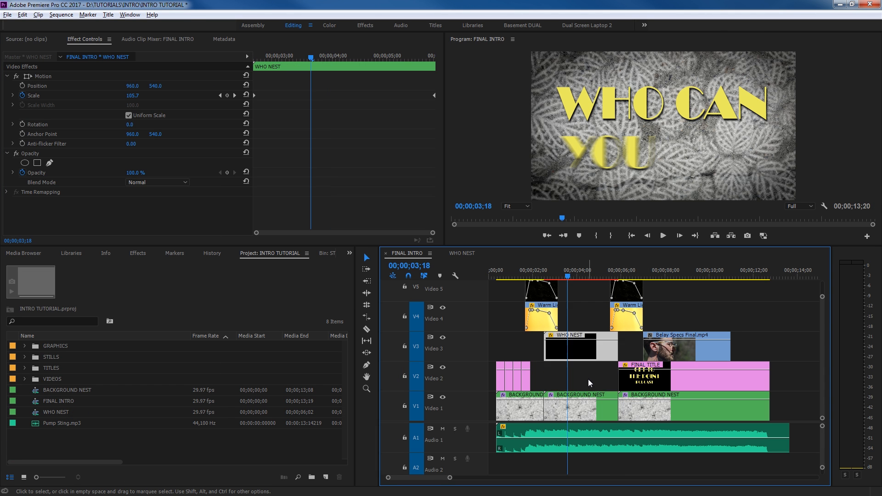
{"action": "left_click_drag", "start_coordinate": [687, 349], "coordinate": [578, 377]}
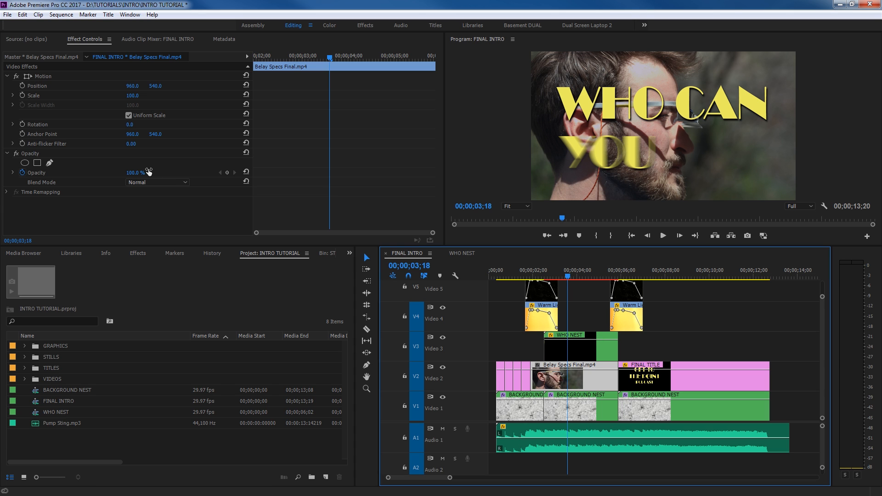
Set the blend mode of the Belay Specs Final.mp4 clip to Overlay
{"action": "left_click", "coordinate": [139, 183]}
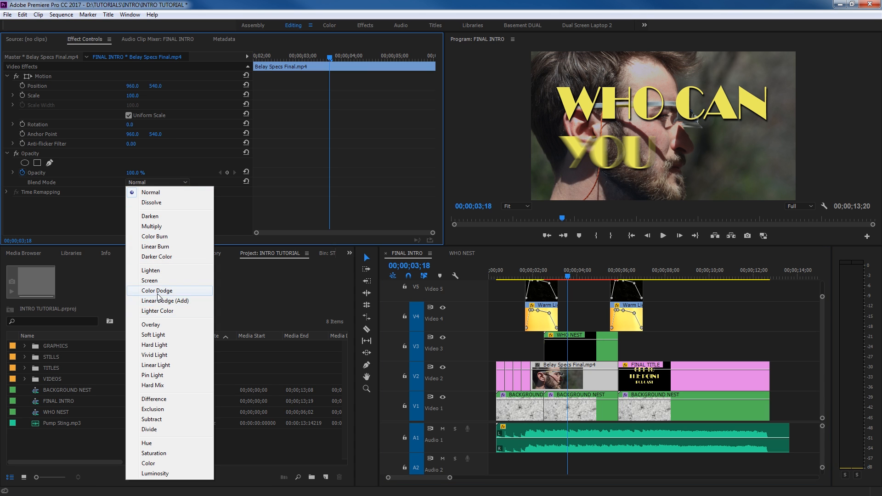
{"action": "left_click", "coordinate": [166, 325]}
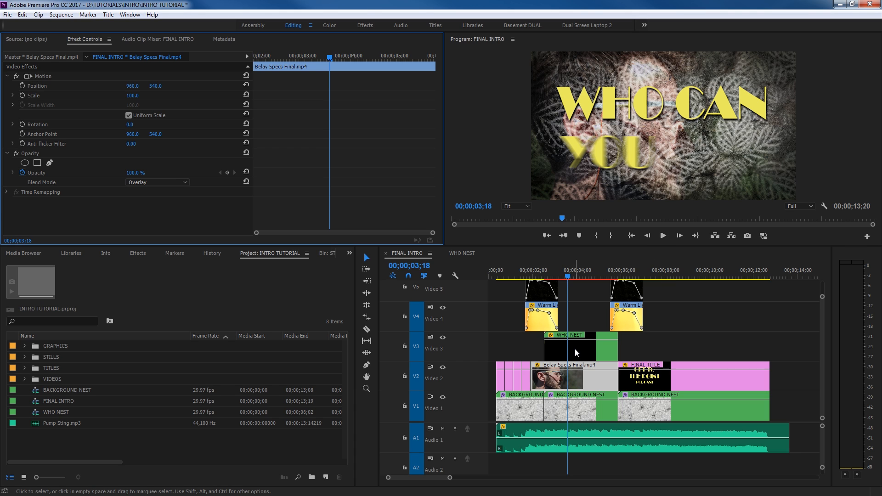
{"action": "left_click", "coordinate": [561, 377]}
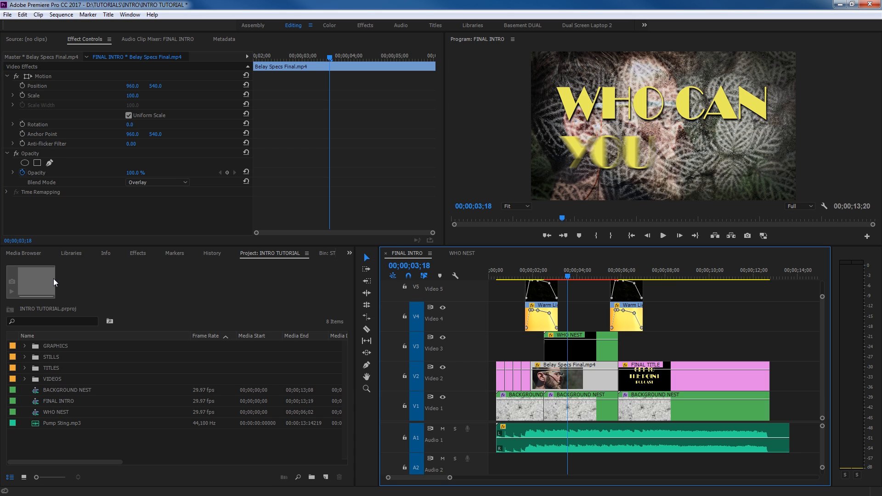
Apply Gaussian Blur to the Belay Specs Final.mp4 clip with a blurriness of 55 and play the intro from the start
{"action": "left_click", "coordinate": [132, 257]}
{"action": "left_click", "coordinate": [60, 266]}
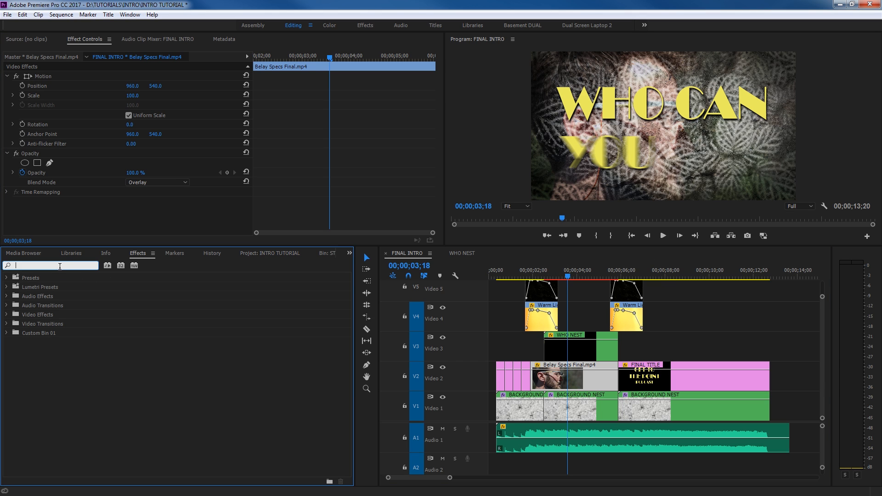
{"action": "type", "text": "gau"}
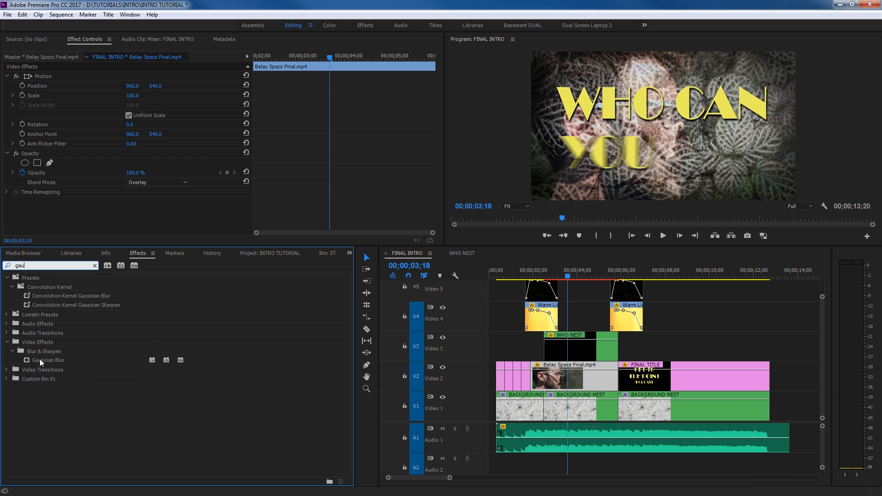
{"action": "left_click_drag", "start_coordinate": [40, 361], "coordinate": [574, 374]}
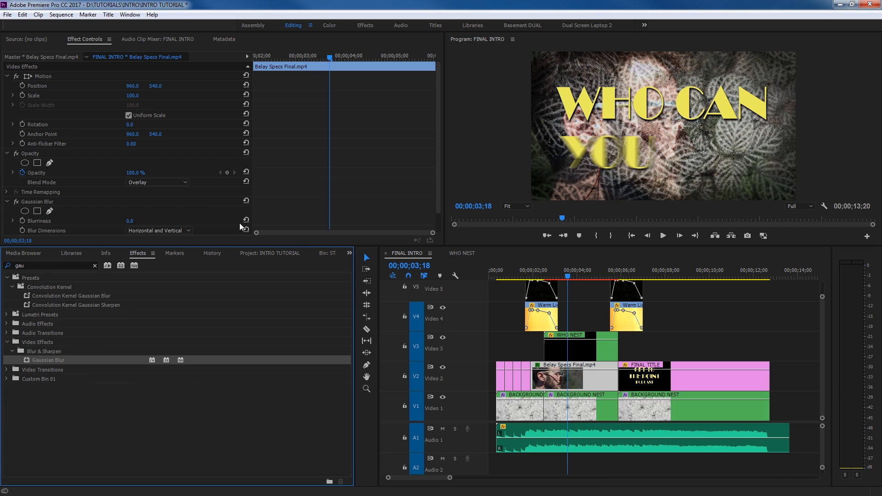
{"action": "scroll", "coordinate": [102, 184], "scroll_direction": "down", "scroll_amount": 2}
{"action": "left_click_drag", "start_coordinate": [132, 202], "coordinate": [153, 202]}
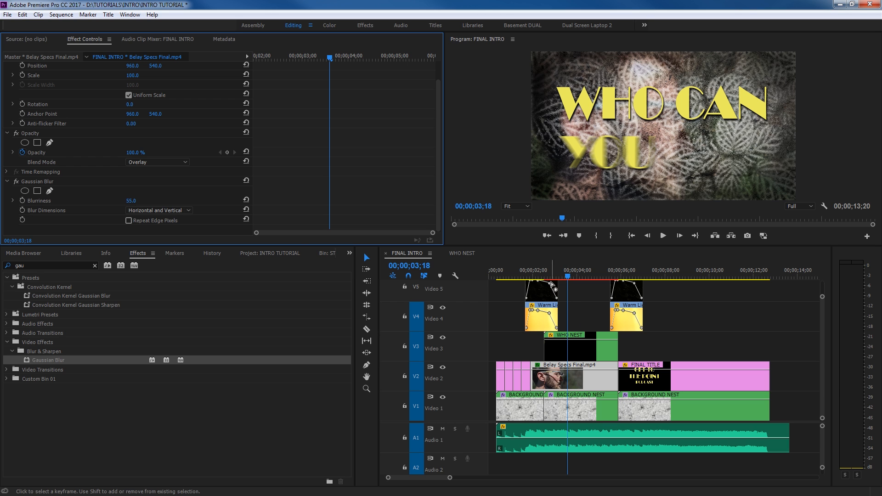
{"action": "left_click", "coordinate": [530, 276]}
{"action": "left_click", "coordinate": [494, 275]}
{"action": "key", "text": "space"}
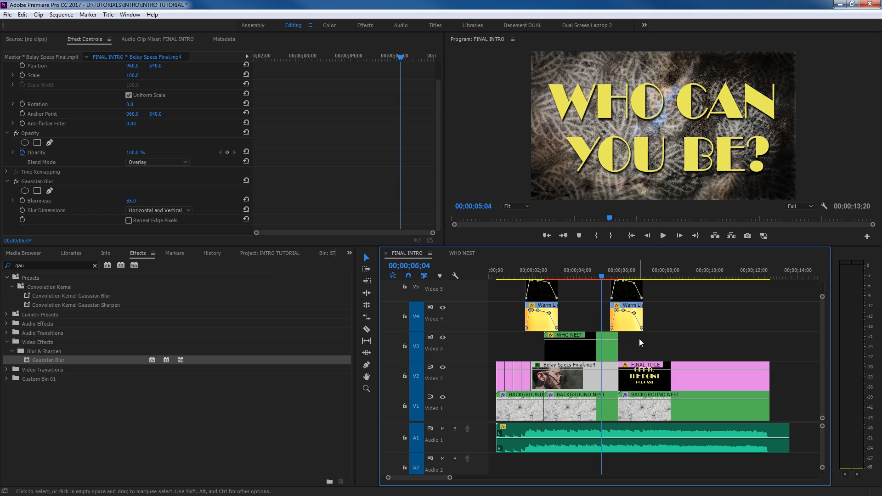
Move FINAL TITLE up to Video 3 and extend the Belay Specs Final.mp4 clip beneath it to the title's end
{"action": "left_click", "coordinate": [663, 364]}
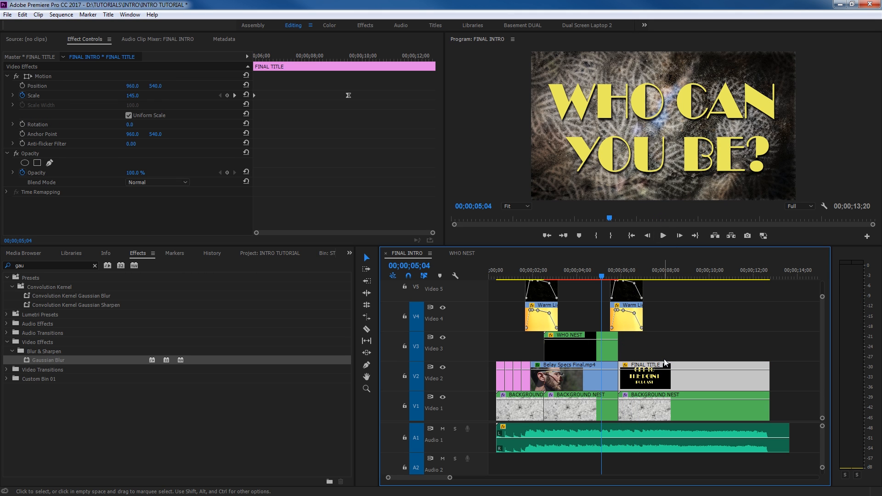
{"action": "key", "text": "alt+Up"}
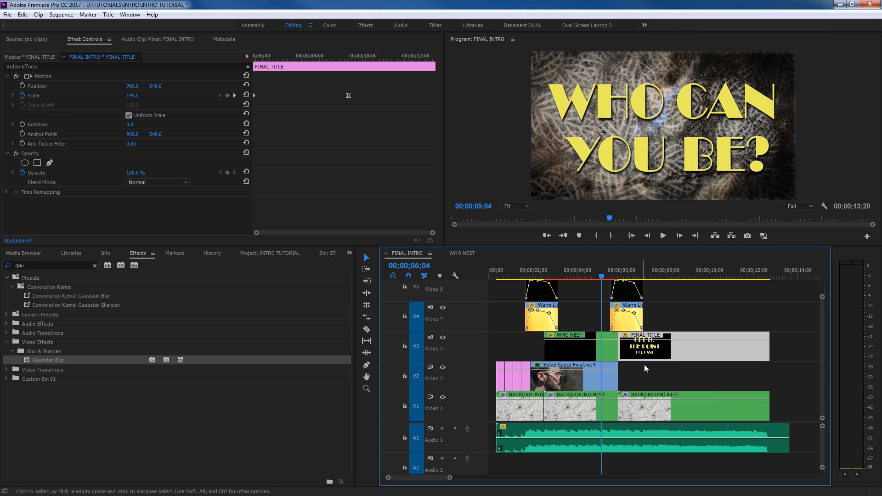
{"action": "left_click_drag", "start_coordinate": [618, 377], "coordinate": [755, 377]}
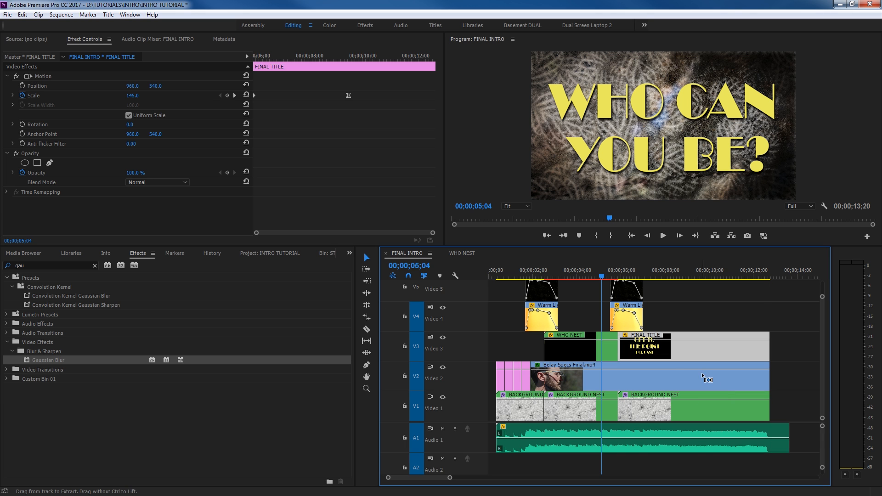
Keyframe the opacity of the Belay Specs Final.mp4 clip to fade from 100% midway through FINAL TITLE to 0% near its end, and play it back
{"action": "left_click", "coordinate": [676, 370]}
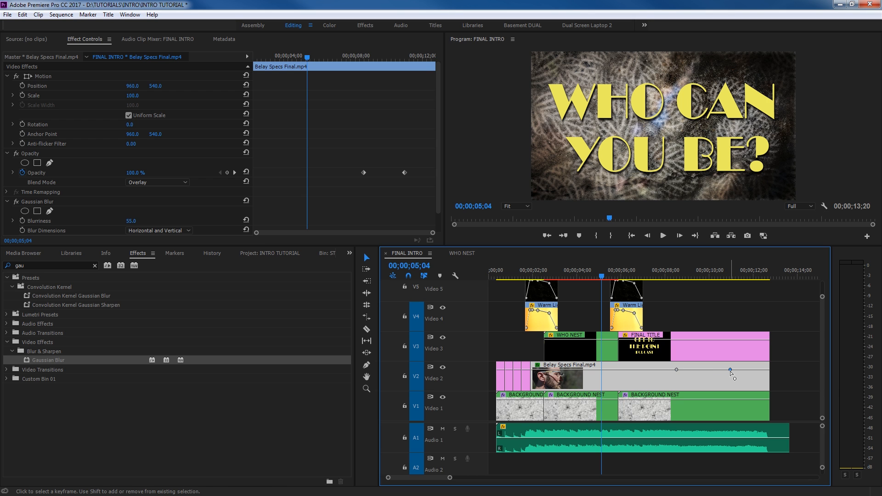
{"action": "left_click", "coordinate": [750, 369], "text": "ctrl"}
{"action": "left_click_drag", "start_coordinate": [750, 369], "coordinate": [755, 387]}
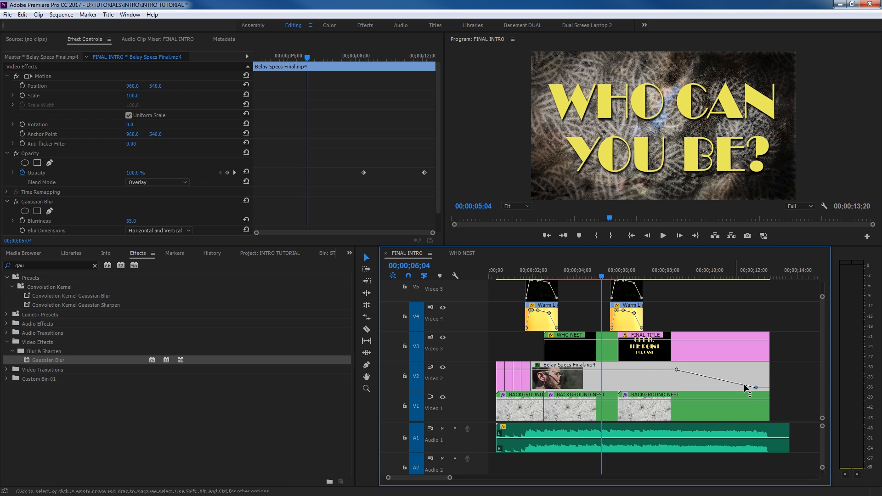
{"action": "key", "text": "space"}
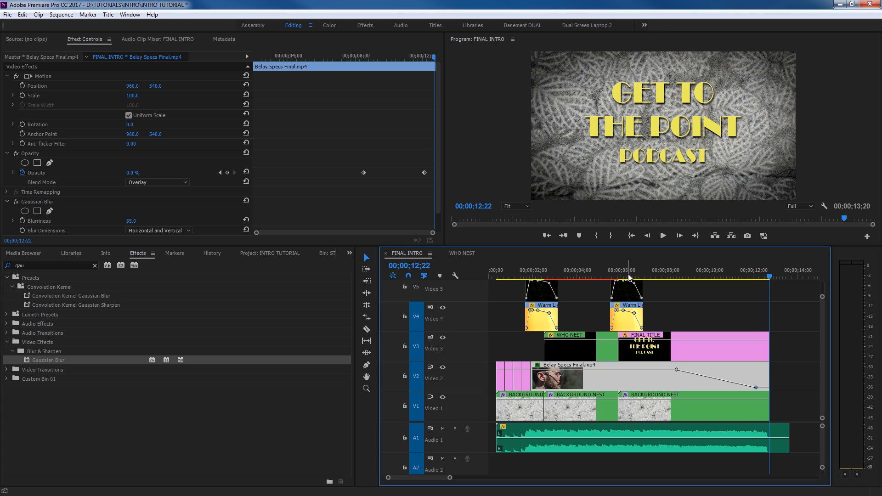
Set the Gaussian Blur blurriness of the Belay Specs Final.mp4 clip to 21 and play the sequence from 00;00;03;14
{"action": "left_click", "coordinate": [652, 276]}
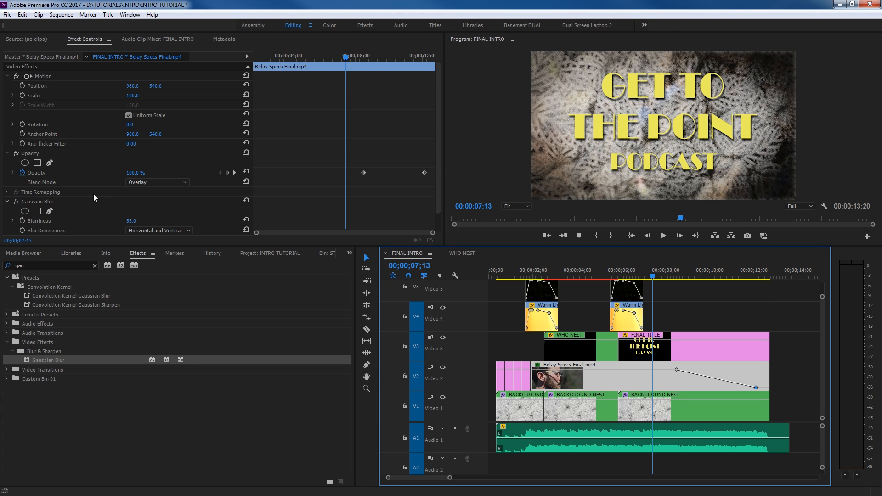
{"action": "scroll", "coordinate": [118, 203], "scroll_direction": "down", "scroll_amount": 1}
{"action": "left_click_drag", "start_coordinate": [131, 202], "coordinate": [114, 202]}
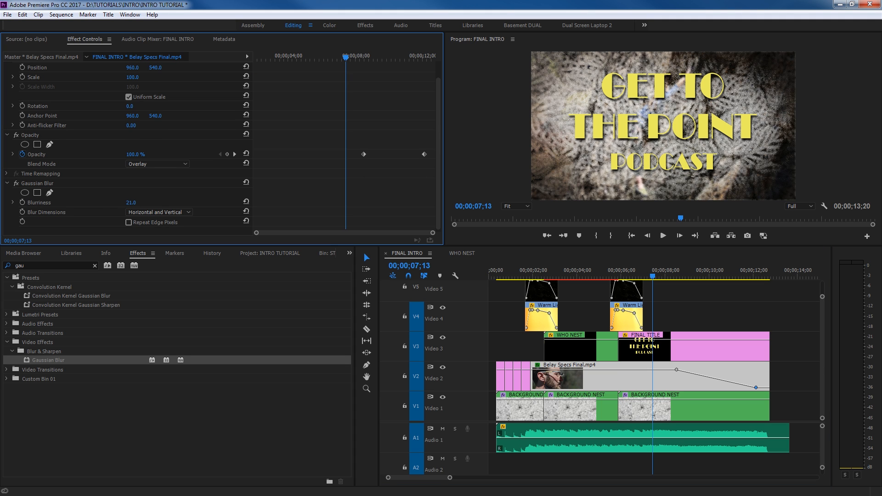
{"action": "left_click", "coordinate": [565, 276]}
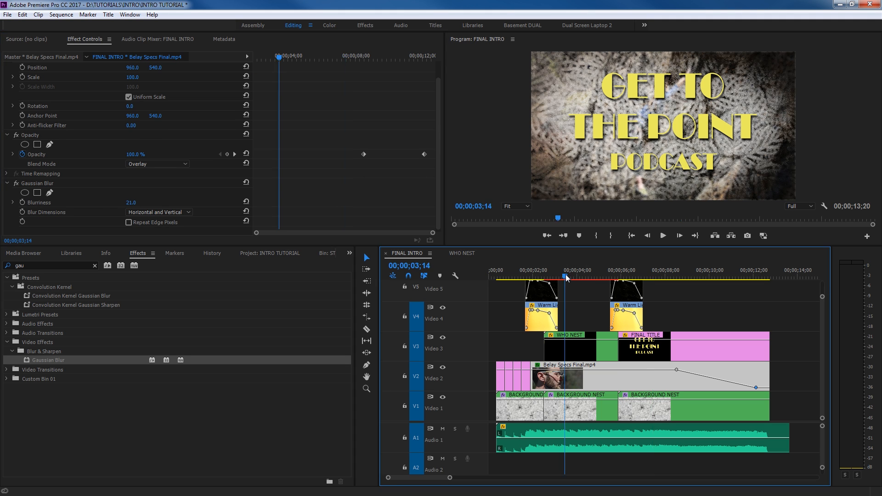
{"action": "key", "text": "space"}
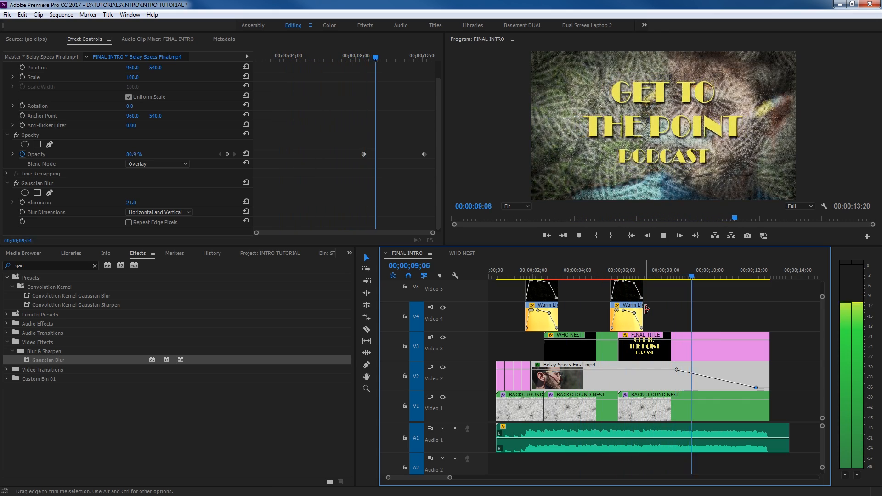
{"action": "key", "text": "space"}
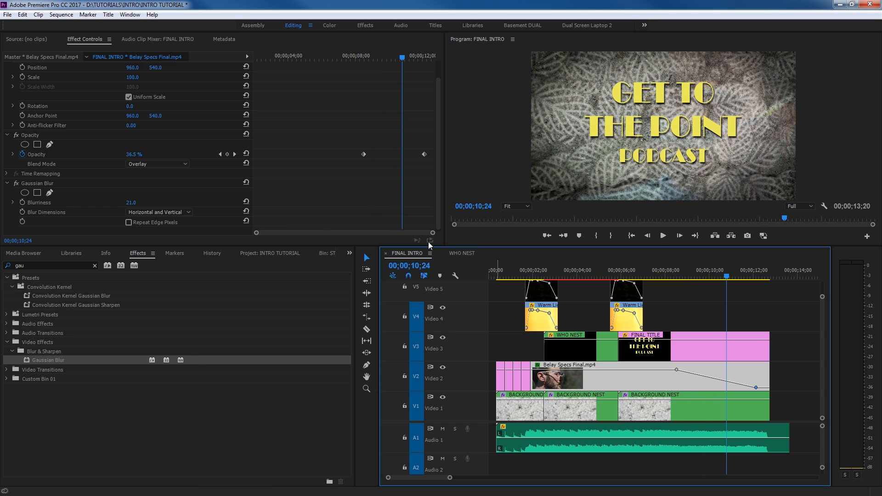